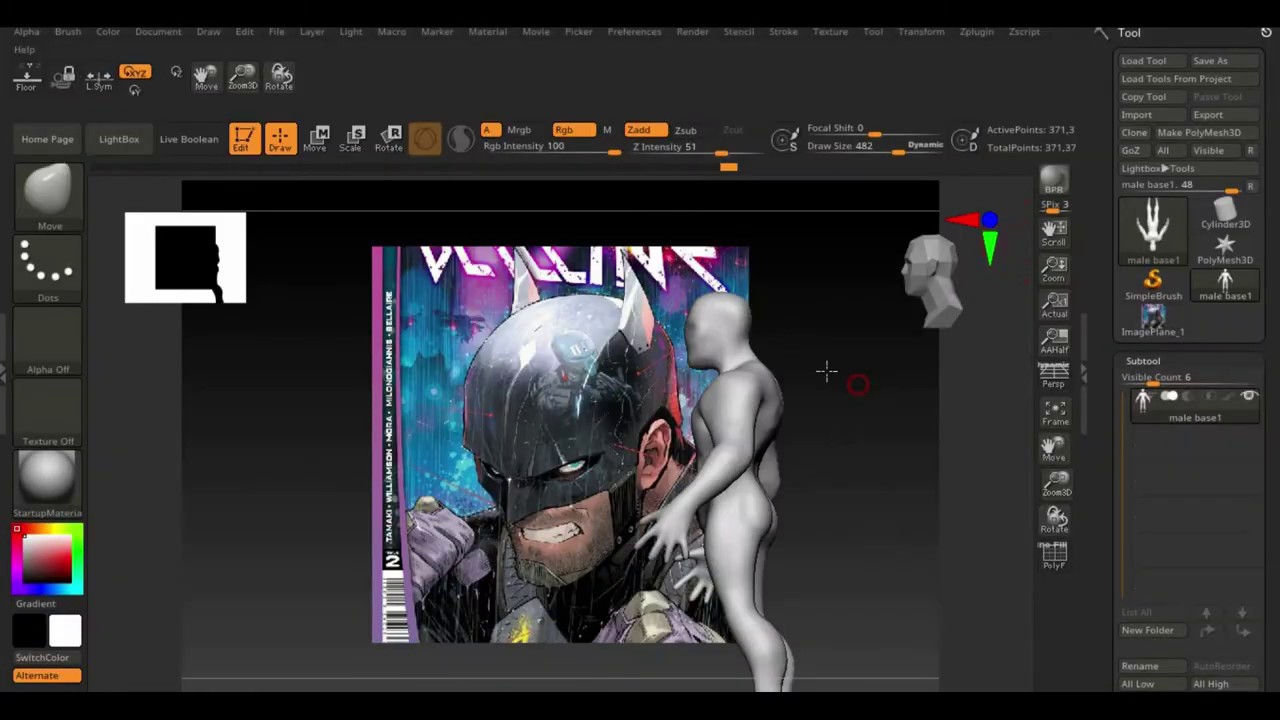
Step: Zoom in on the male base1 head next to the comic-cover image plane
{"action": "mouse_move", "coordinate": [1074, 527]}
{"action": "left_mouse_down"}
{"action": "mouse_move", "coordinate": [1037, 528]}
{"action": "mouse_move", "coordinate": [835, 421]}
{"action": "left_mouse_up"}
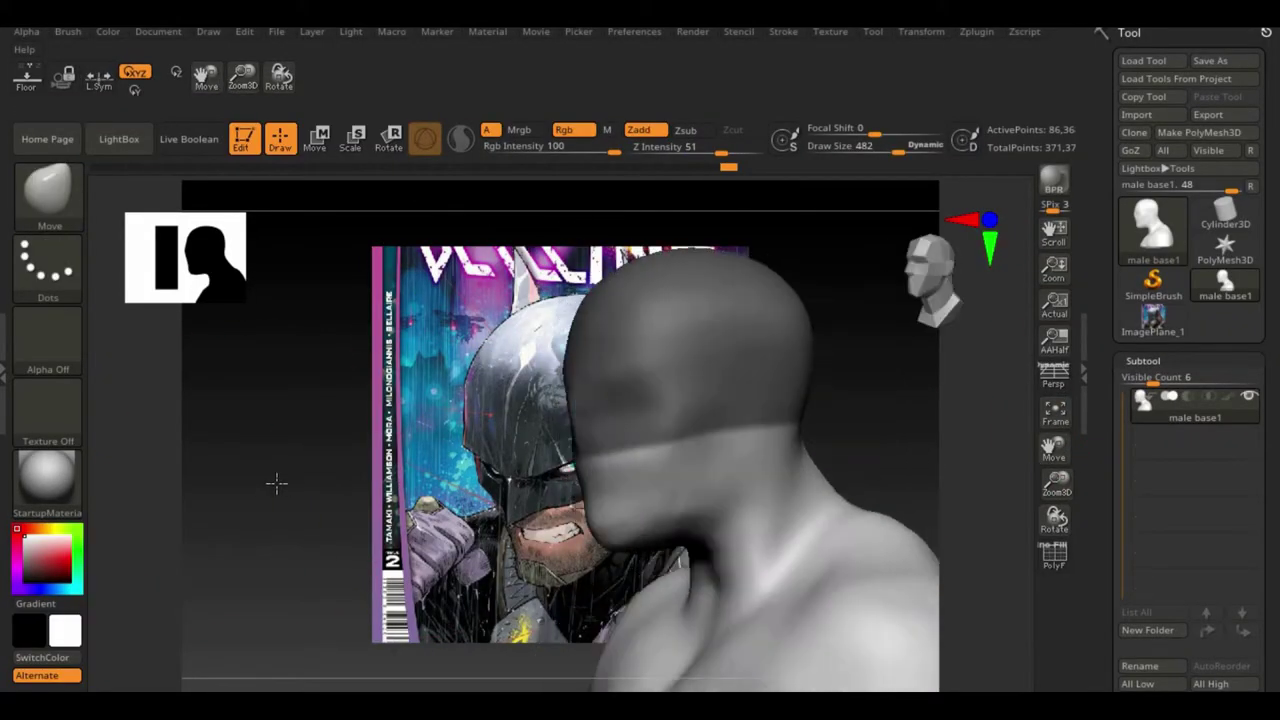
Step: Extract a helmet shell from the head as a new Extract0 subtool
{"action": "left_click", "coordinate": [1145, 508]}
{"action": "left_click", "coordinate": [1136, 532]}
{"action": "left_click_drag", "start_coordinate": [300, 508], "coordinate": [880, 470]}
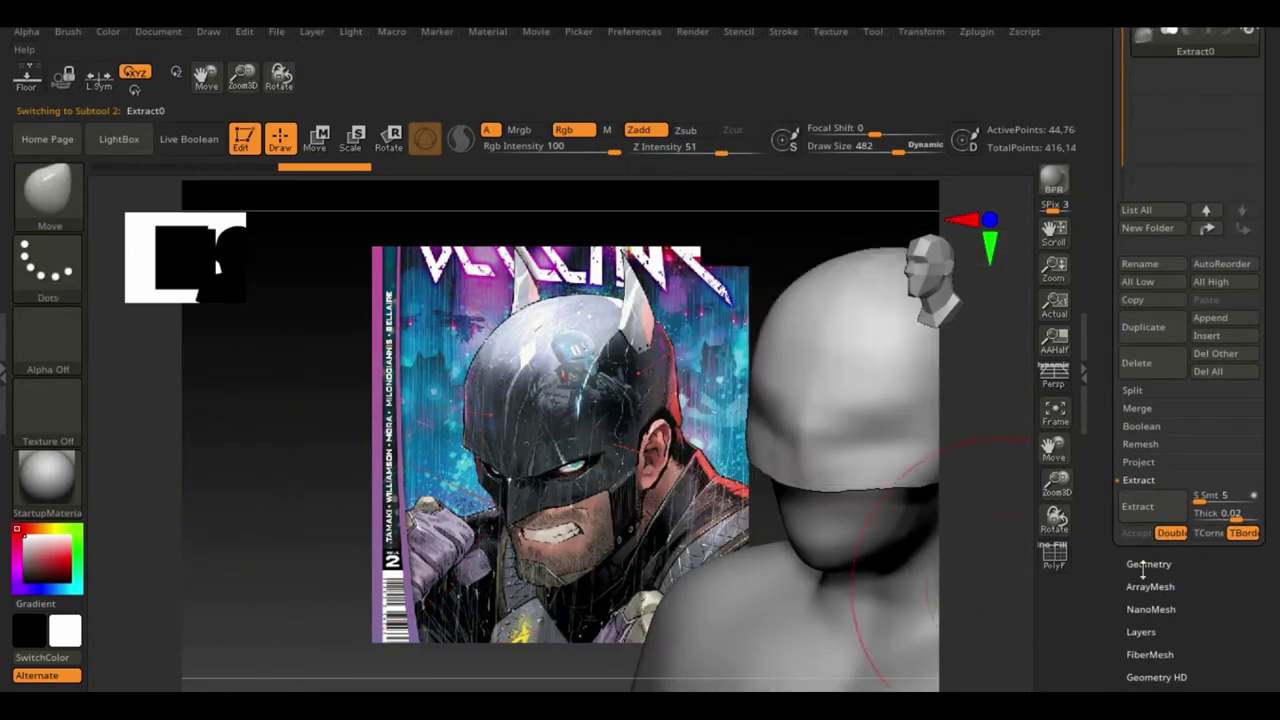
{"action": "left_click_drag", "start_coordinate": [1014, 449], "coordinate": [766, 534]}
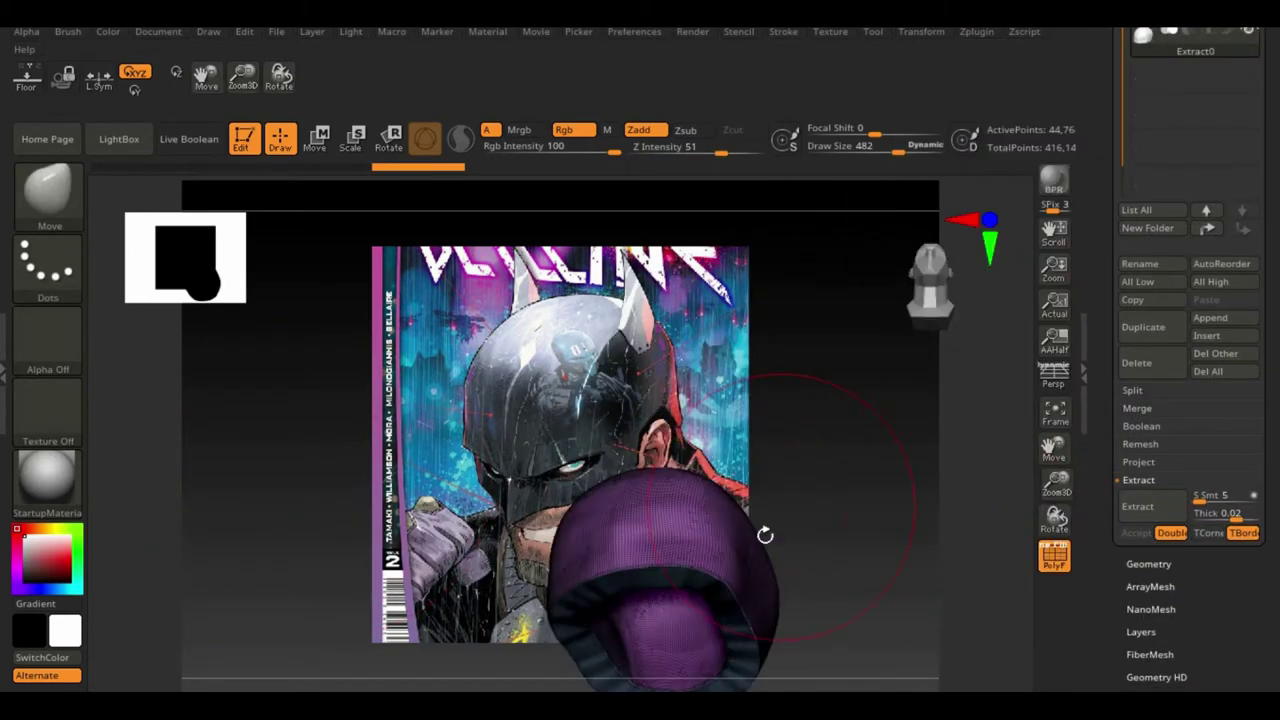
{"action": "left_click_drag", "start_coordinate": [1031, 424], "coordinate": [650, 370]}
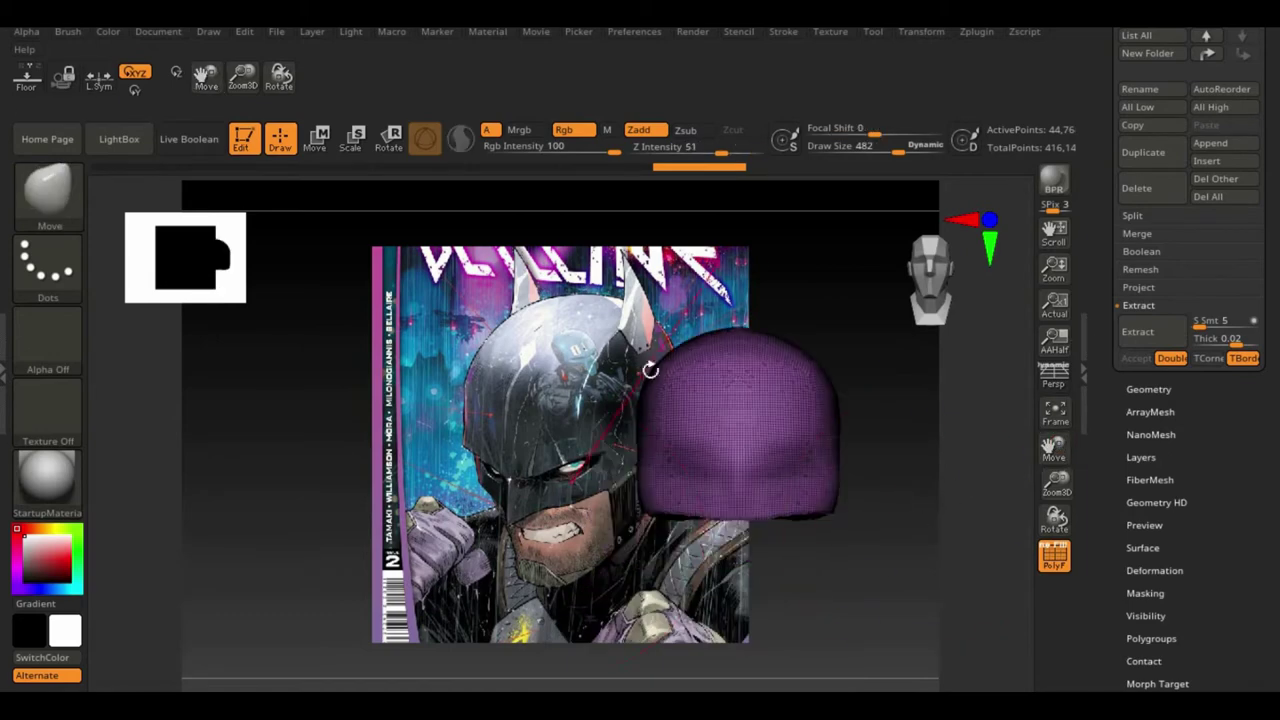
Step: Trim one side of the helmet with TrimCurve and apply Mirror And Weld
{"action": "key", "text": "ctrl+shift"}
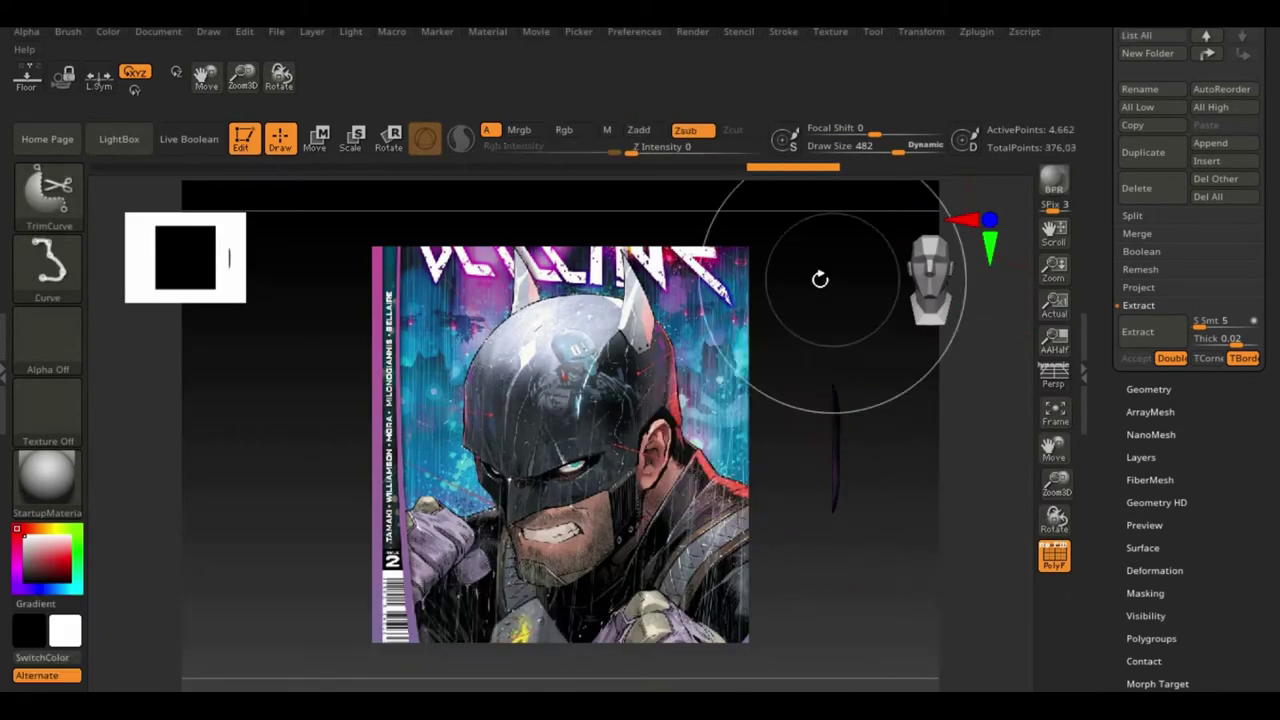
{"action": "left_click_drag", "start_coordinate": [663, 530], "coordinate": [665, 545]}
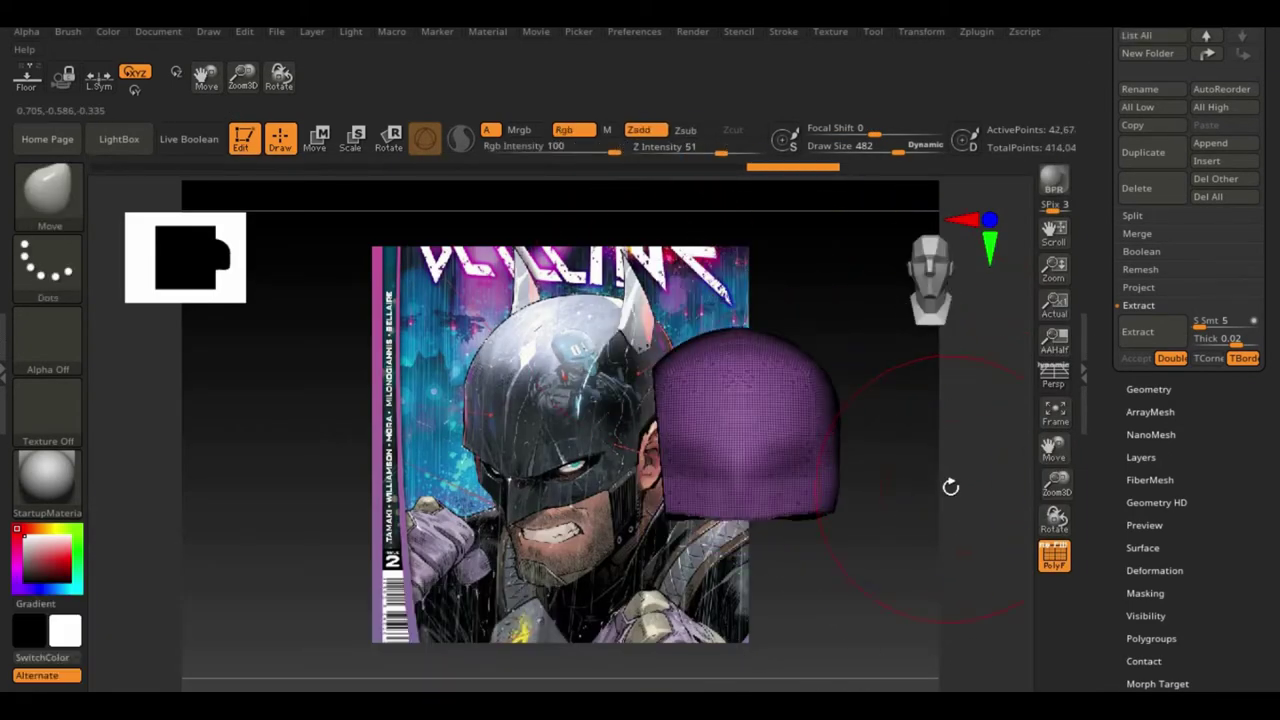
{"action": "left_click", "coordinate": [1148, 389]}
{"action": "left_click", "coordinate": [1160, 255]}
{"action": "left_click", "coordinate": [1158, 308]}
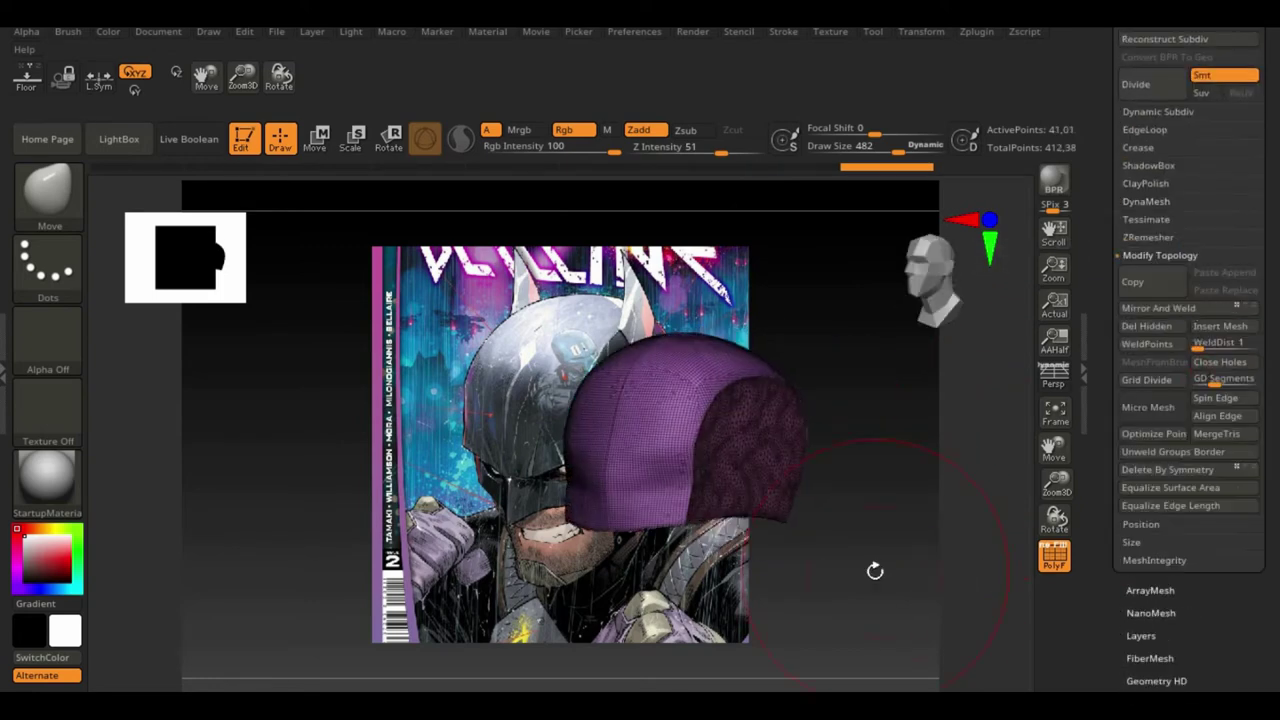
Step: Smooth the helmet surface, then make the male base1 body active
{"action": "key", "text": "b"}
{"action": "left_click", "coordinate": [432, 570]}
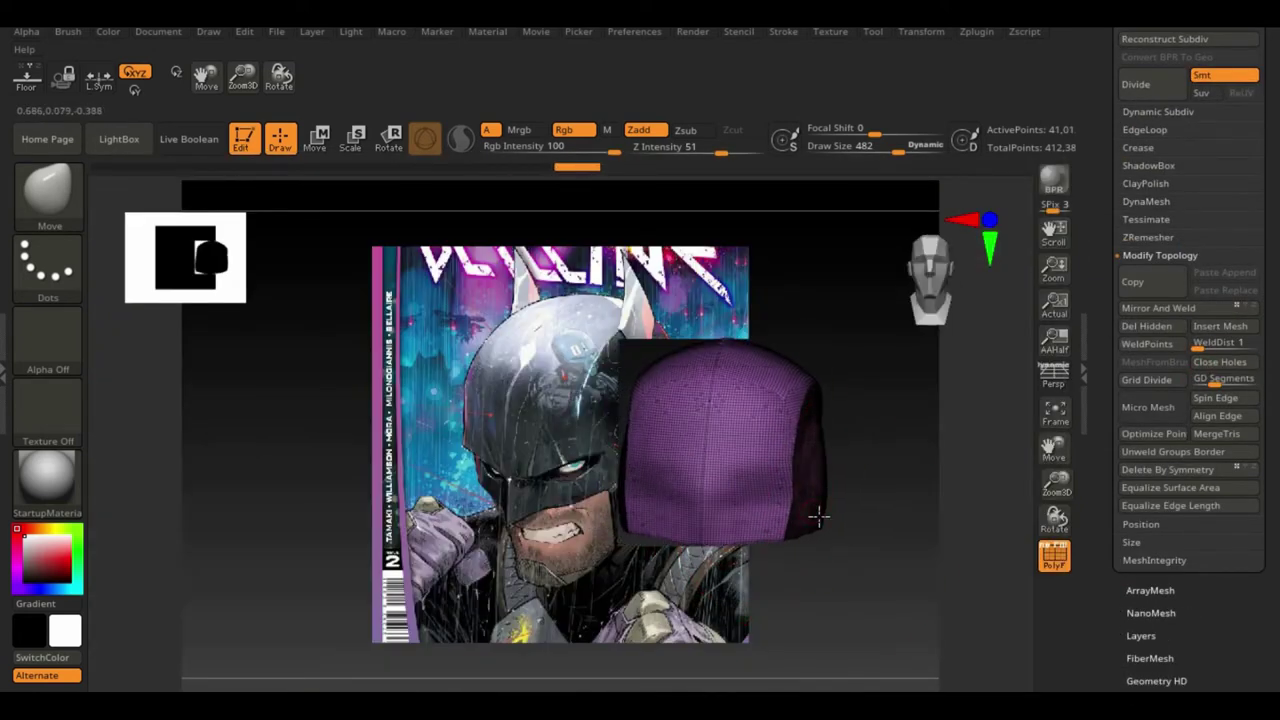
{"action": "mouse_move", "coordinate": [851, 564]}
{"action": "left_mouse_down", "text": "ctrl+shift"}
{"action": "mouse_move", "coordinate": [817, 432]}
{"action": "mouse_move", "coordinate": [1068, 513]}
{"action": "mouse_move", "coordinate": [1060, 540]}
{"action": "left_mouse_up", "text": "ctrl+shift"}
{"action": "key", "text": "space"}
{"action": "key", "text": "shift+f"}
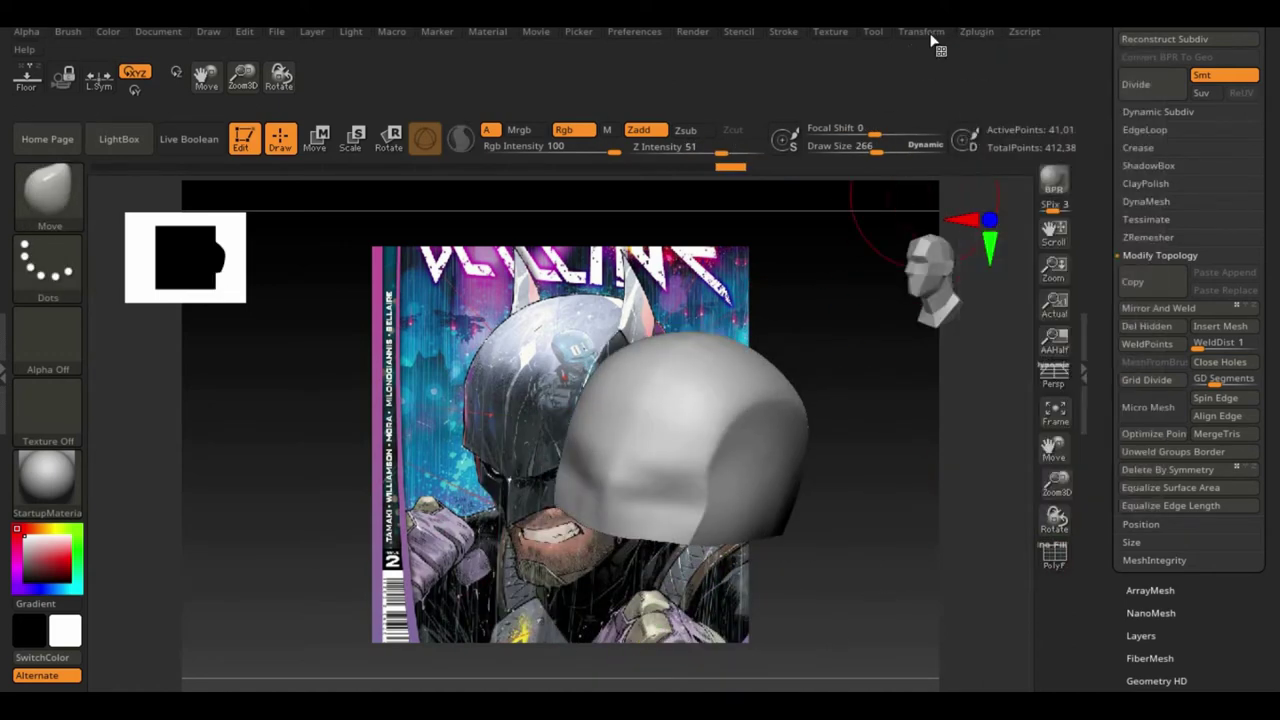
{"action": "left_click_drag", "start_coordinate": [880, 400], "coordinate": [871, 457], "text": "shift"}
{"action": "key", "text": "space"}
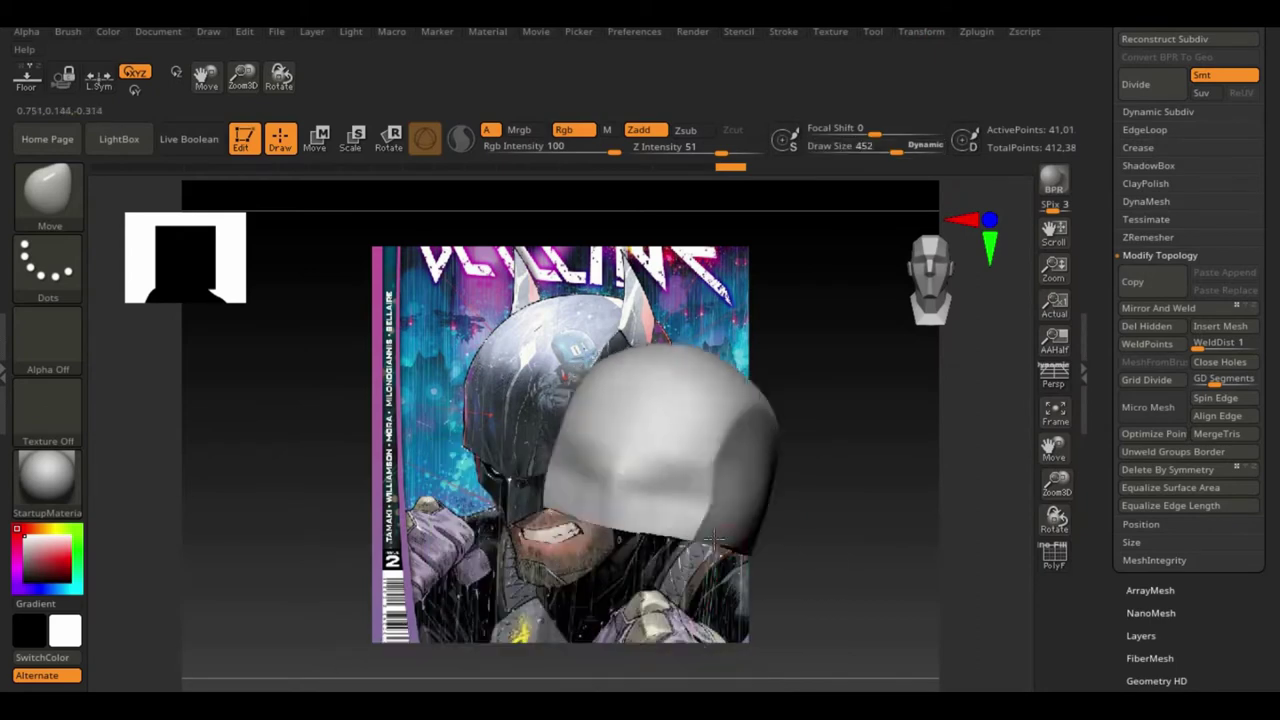
{"action": "left_click_drag", "start_coordinate": [713, 538], "coordinate": [829, 558]}
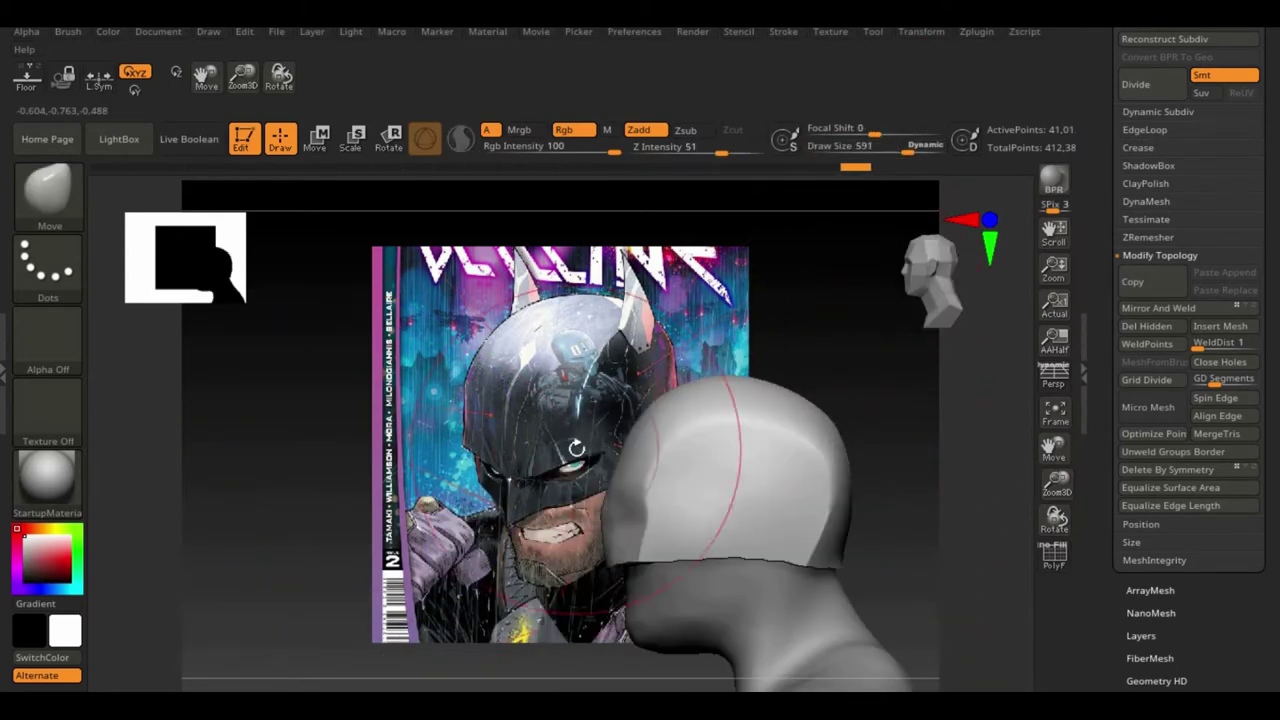
{"action": "scroll", "coordinate": [1165, 312], "scroll_direction": "up", "scroll_amount": 5}
{"action": "left_click", "coordinate": [1143, 324]}
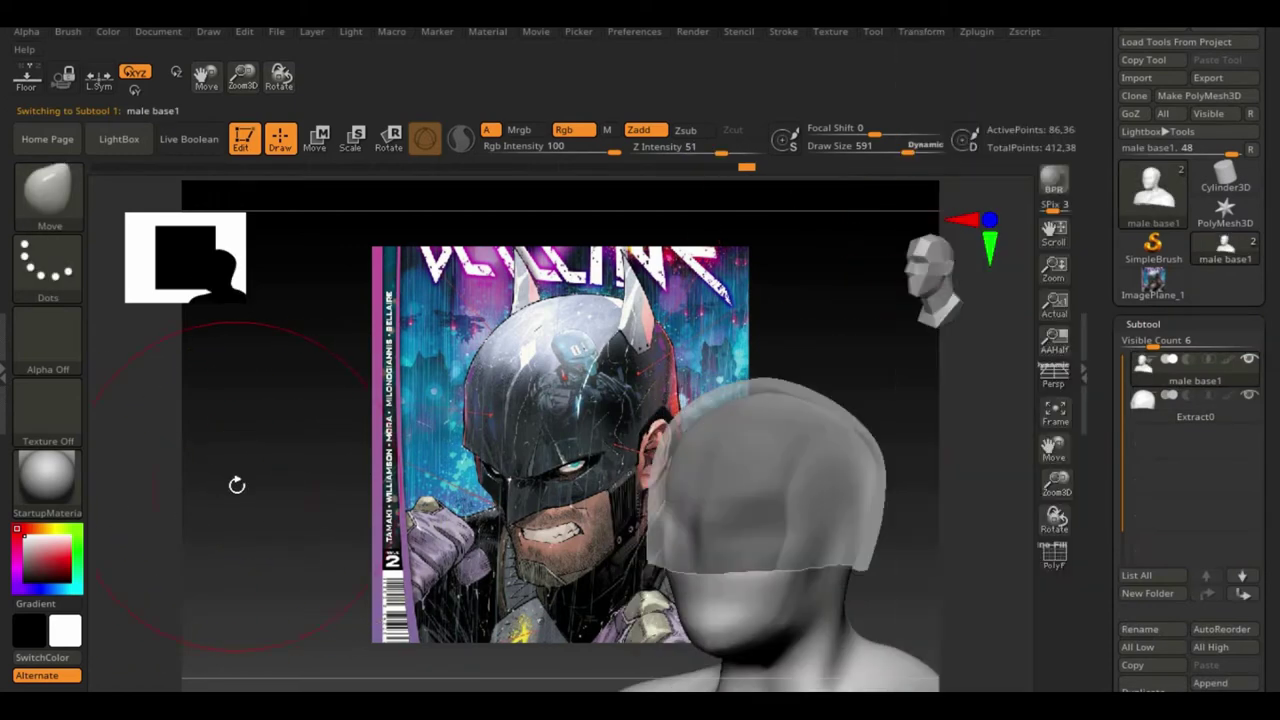
Step: Insert an Ear01 part on the head using the IMM BParts brush
{"action": "left_click_drag", "start_coordinate": [237, 483], "coordinate": [891, 408]}
{"action": "key", "text": "b"}
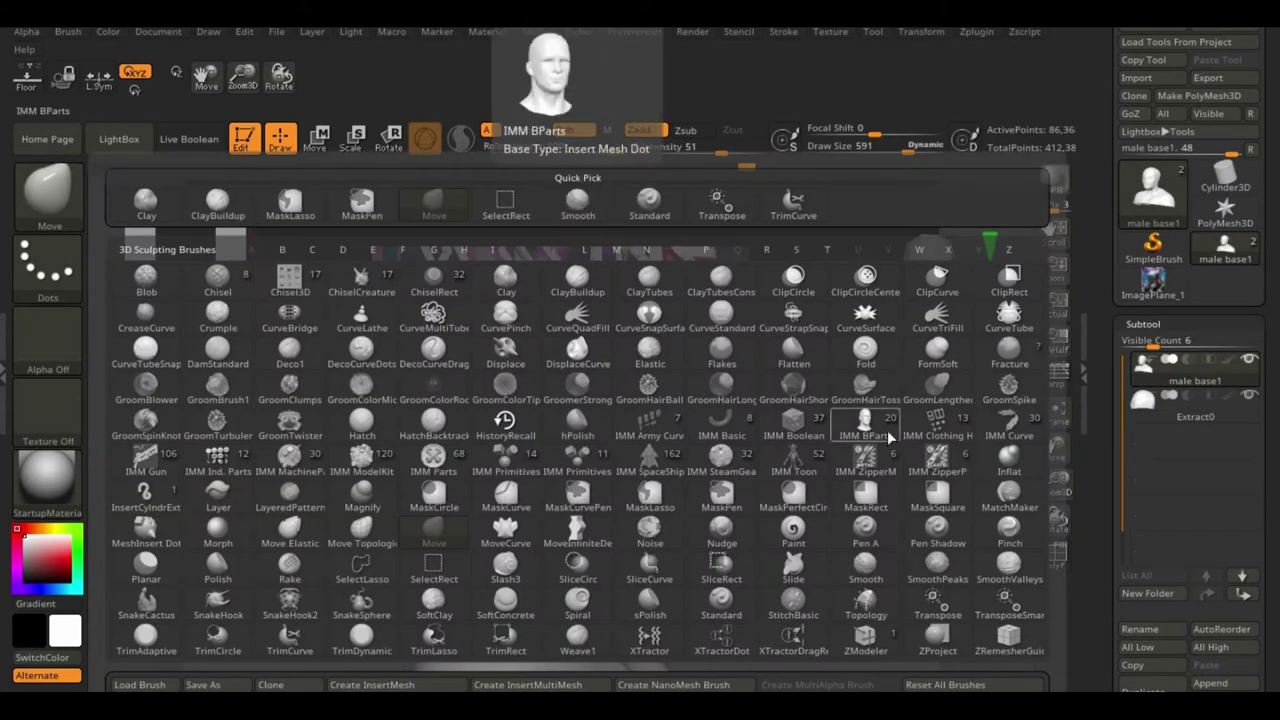
{"action": "left_click", "coordinate": [889, 437]}
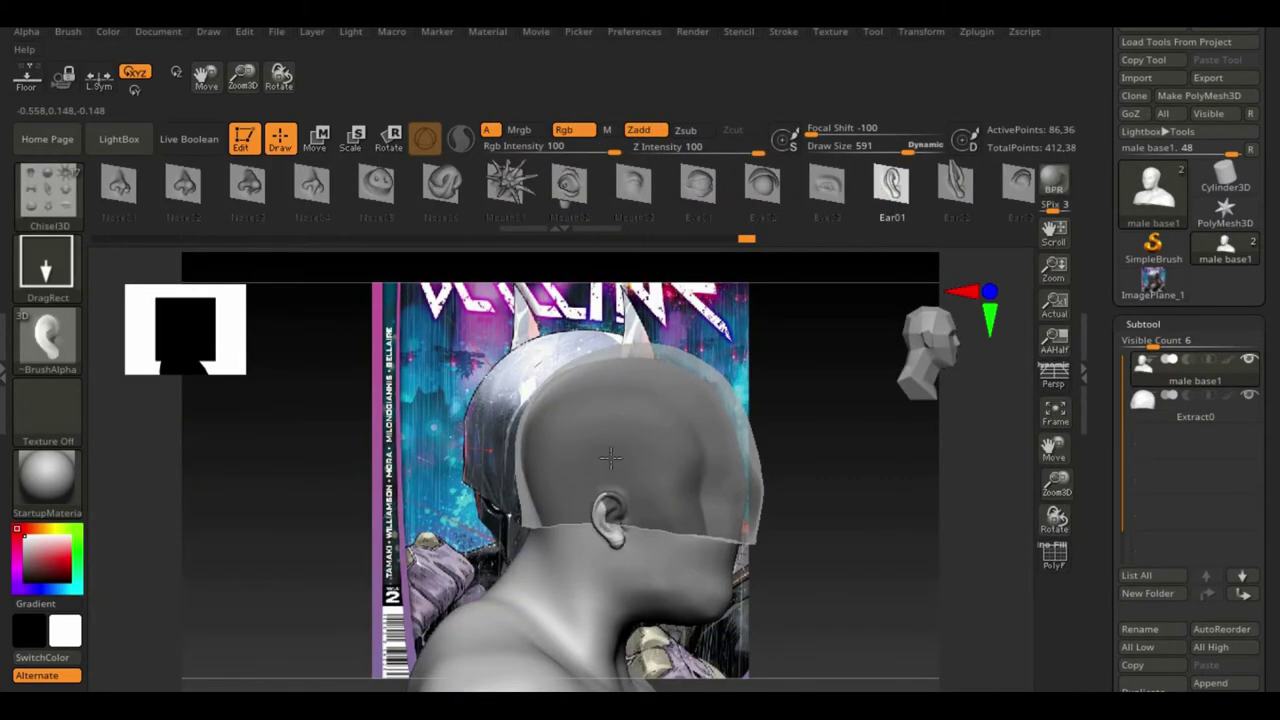
{"action": "right_click_drag", "start_coordinate": [610, 453], "coordinate": [898, 540], "text": "shift"}
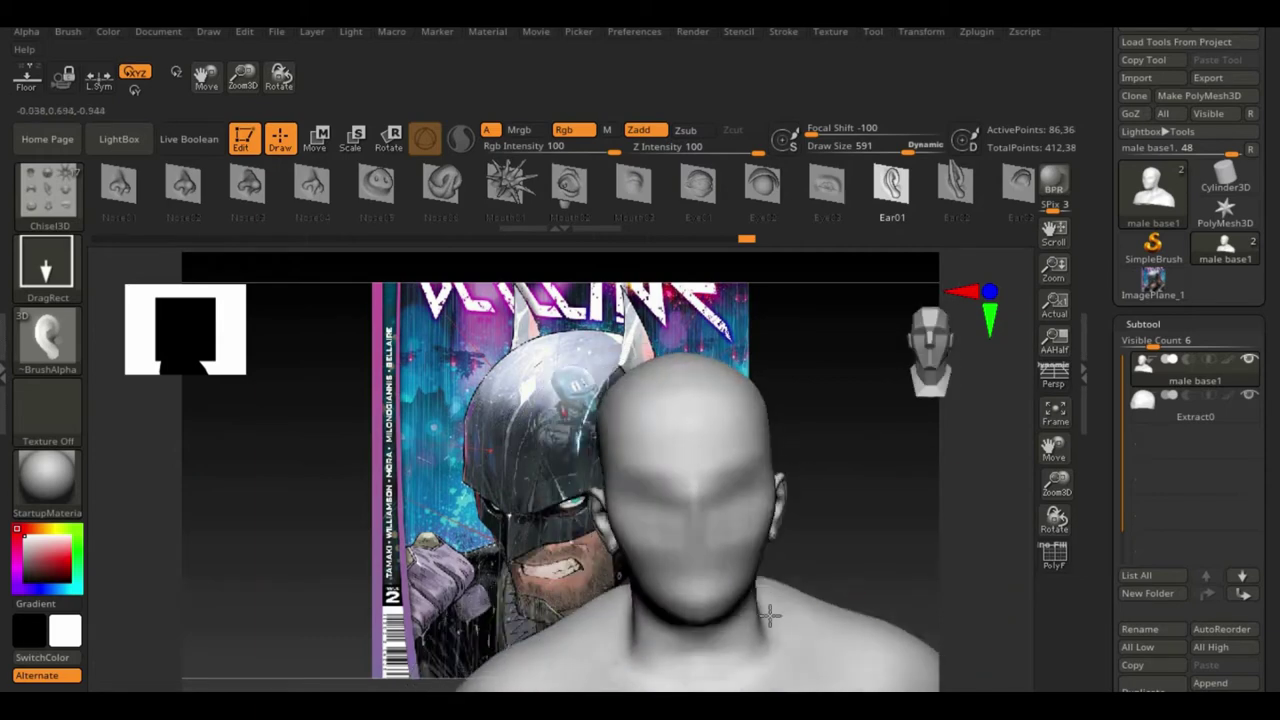
Step: Pull the Extract0 helmet down over the head with the Move brush
{"action": "left_click", "coordinate": [657, 477], "text": "alt"}
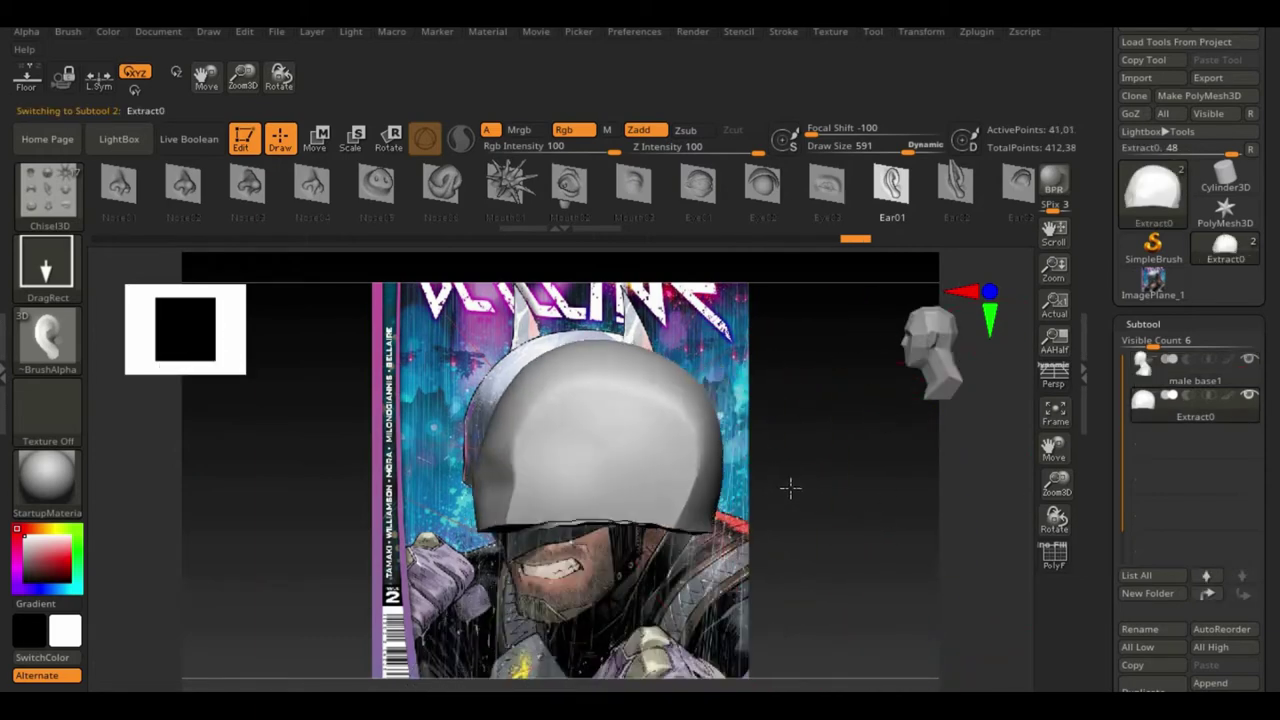
{"action": "right_click_drag", "start_coordinate": [657, 477], "coordinate": [641, 497]}
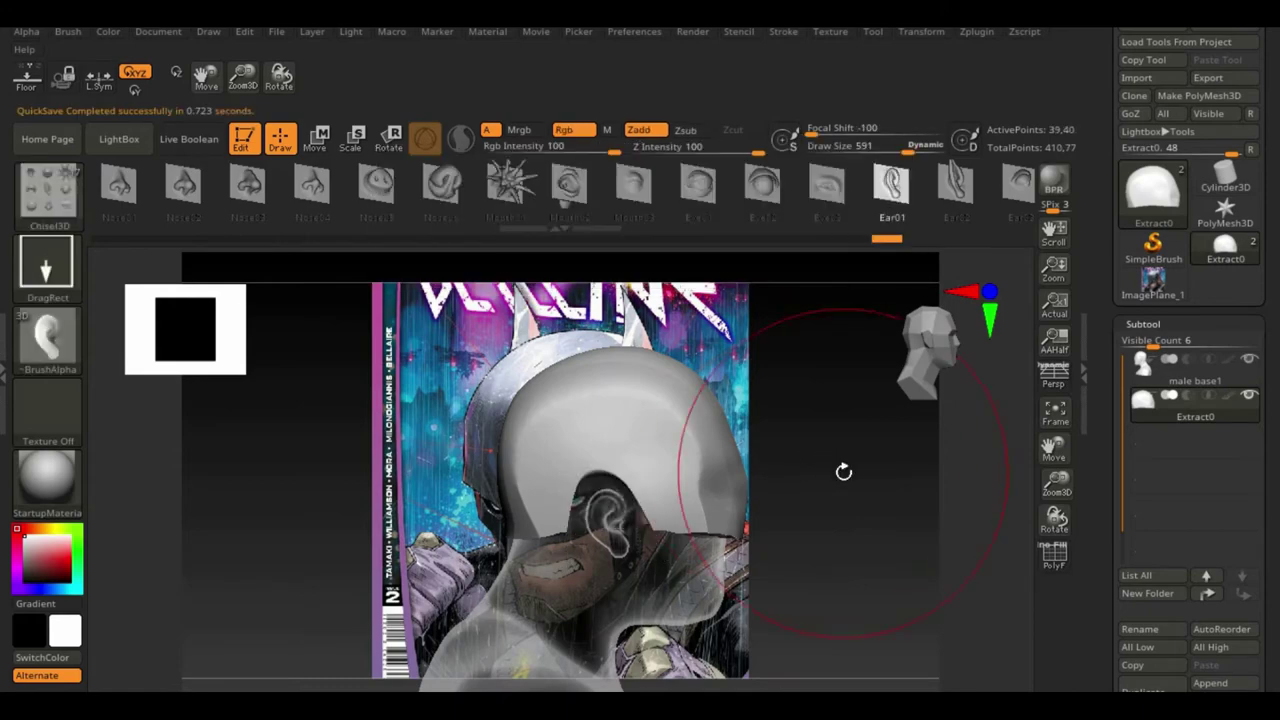
{"action": "key", "text": "b"}
{"action": "key", "text": "m"}
{"action": "key", "text": "v"}
{"action": "left_click_drag", "start_coordinate": [586, 400], "coordinate": [429, 314]}
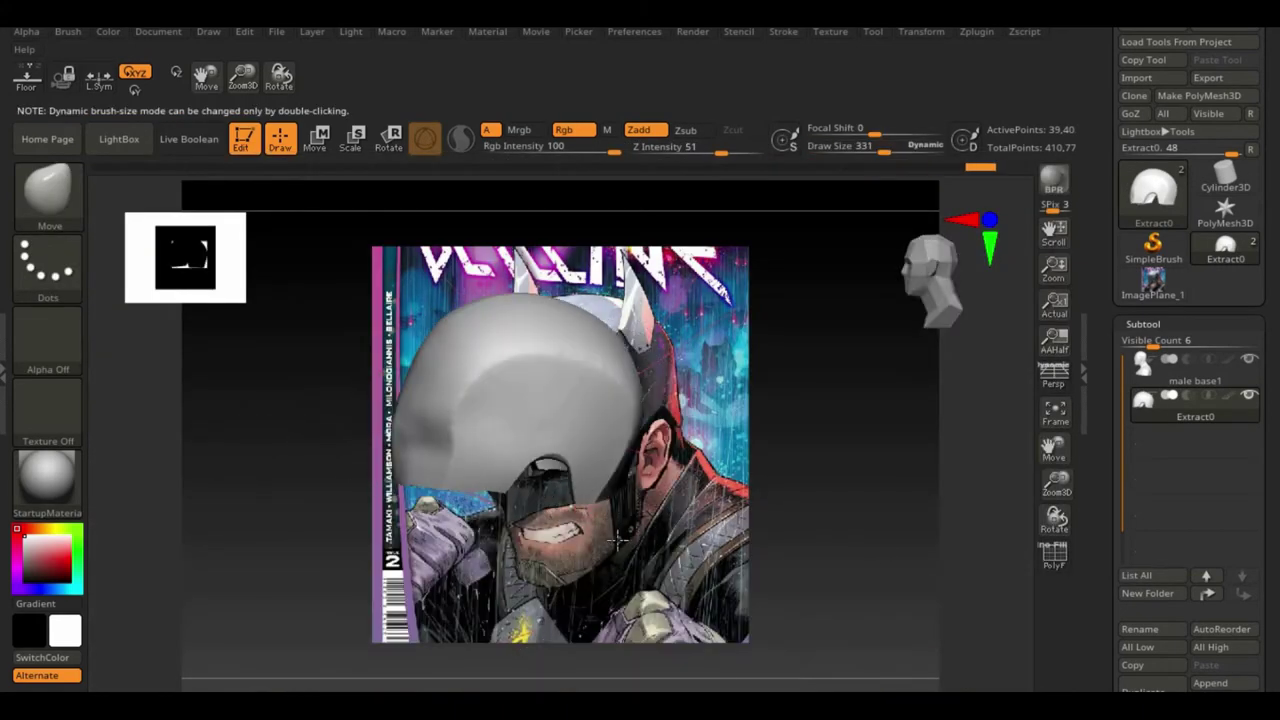
Step: Check the helmet fit from several angles and turn on the PolyF wireframe
{"action": "mouse_move", "coordinate": [619, 540]}
{"action": "right_mouse_down", "text": "shift"}
{"action": "mouse_move", "coordinate": [769, 513]}
{"action": "mouse_move", "coordinate": [1028, 77]}
{"action": "right_mouse_up", "text": "shift"}
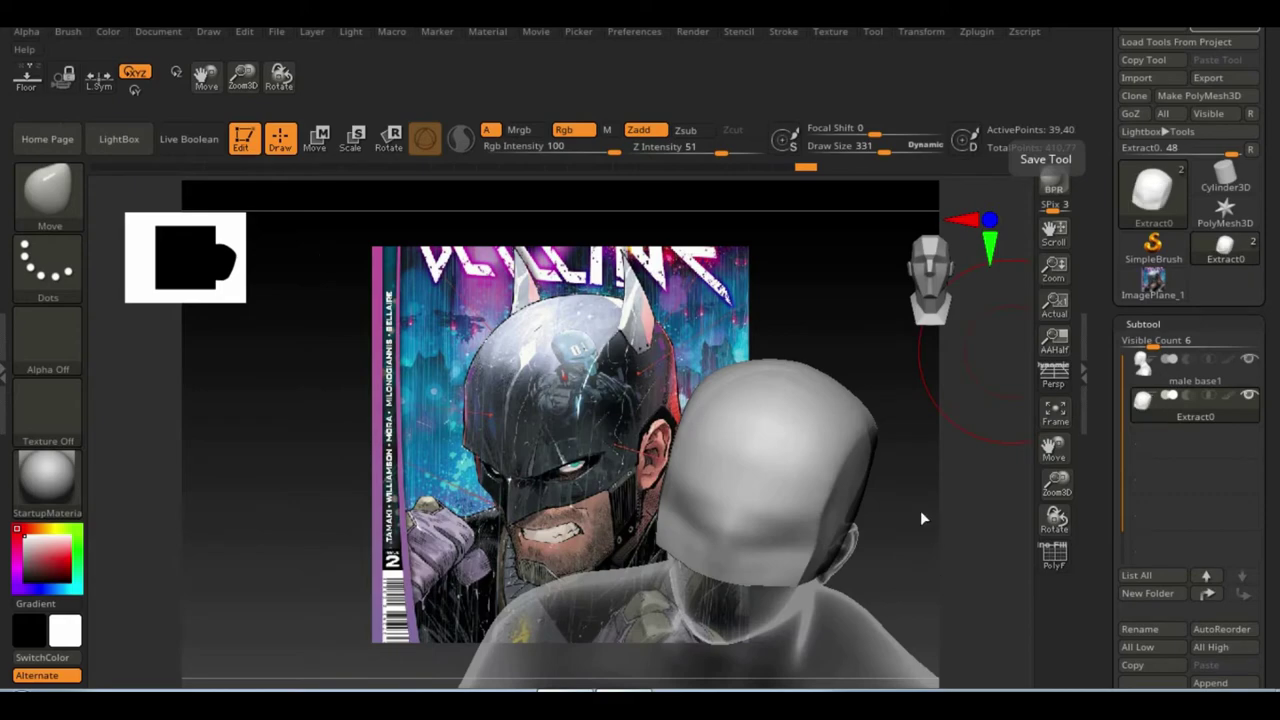
{"action": "right_click_drag", "start_coordinate": [922, 518], "coordinate": [329, 500]}
{"action": "mouse_move", "coordinate": [857, 543]}
{"action": "right_mouse_down"}
{"action": "mouse_move", "coordinate": [890, 584]}
{"action": "mouse_move", "coordinate": [870, 572]}
{"action": "right_mouse_up"}
{"action": "mouse_move", "coordinate": [933, 377]}
{"action": "right_mouse_down"}
{"action": "mouse_move", "coordinate": [811, 600]}
{"action": "mouse_move", "coordinate": [889, 603]}
{"action": "mouse_move", "coordinate": [213, 537]}
{"action": "mouse_move", "coordinate": [695, 563]}
{"action": "mouse_move", "coordinate": [871, 557]}
{"action": "right_mouse_up"}
{"action": "key", "text": "b"}
{"action": "key", "text": "Escape"}
{"action": "key", "text": "shift+f"}
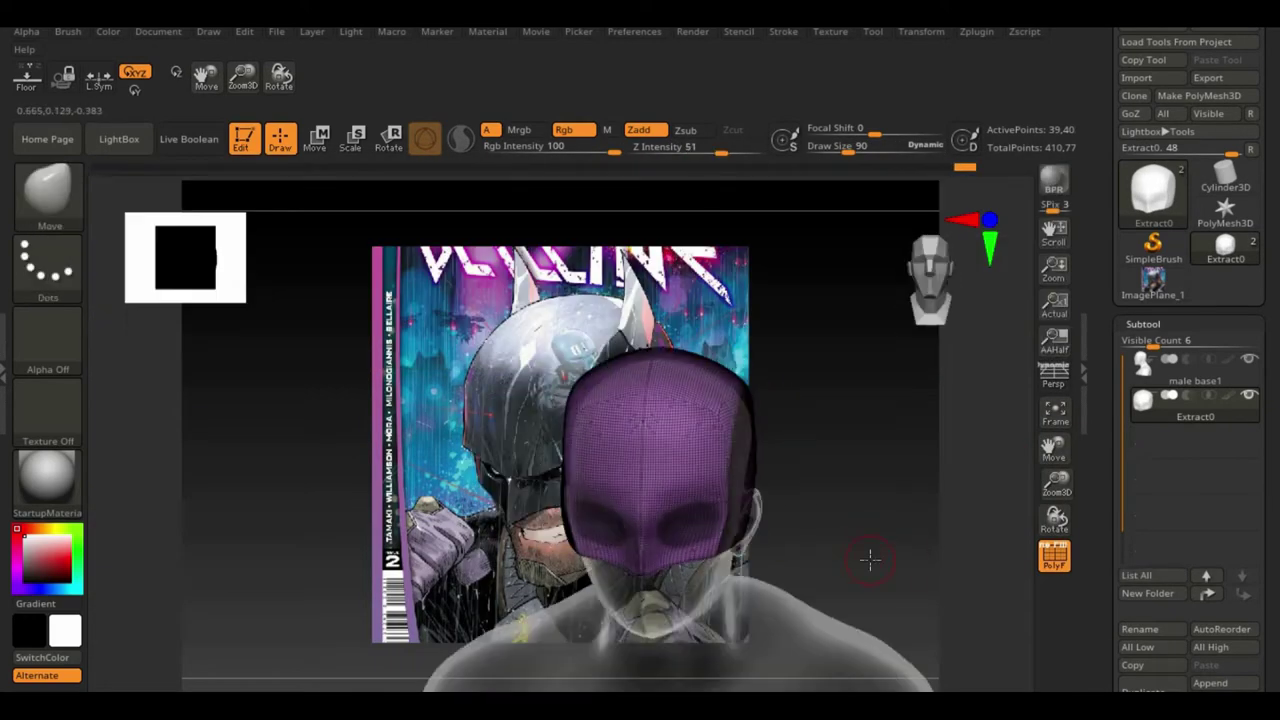
Step: Run ZRemesher on the helmet with KeepGroups enabled
{"action": "left_click", "coordinate": [921, 31]}
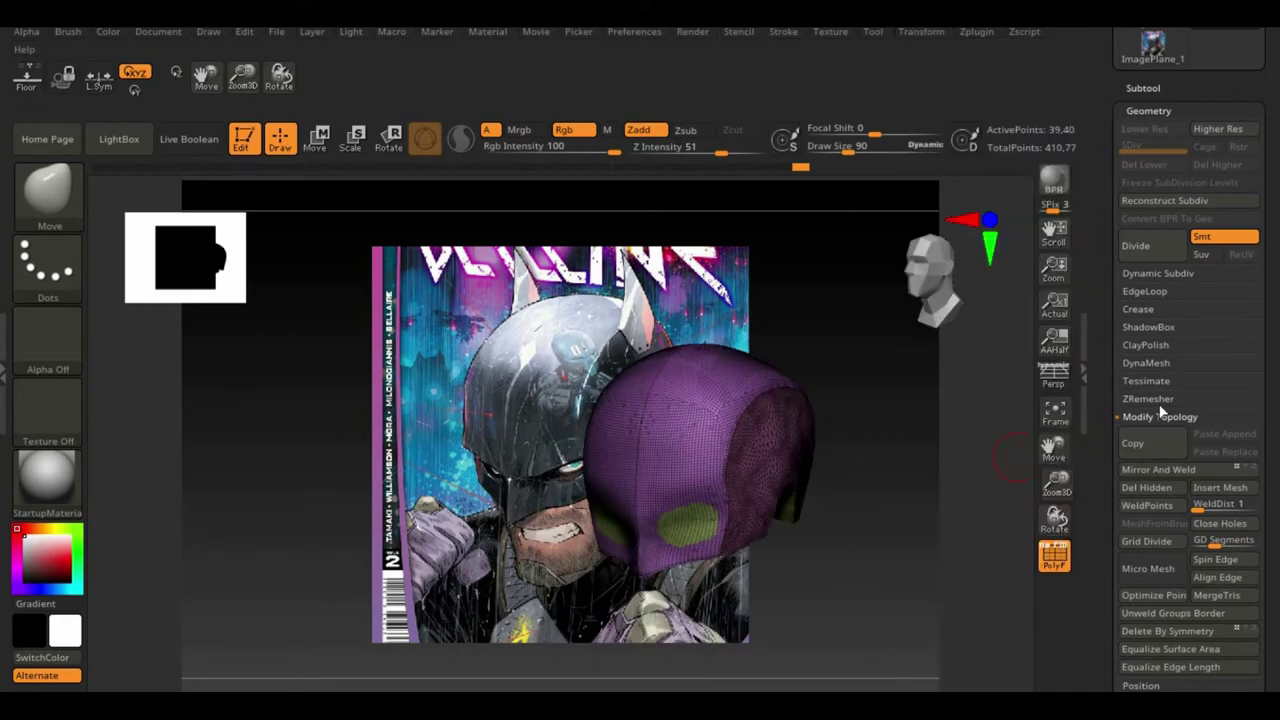
{"action": "left_click", "coordinate": [1147, 398]}
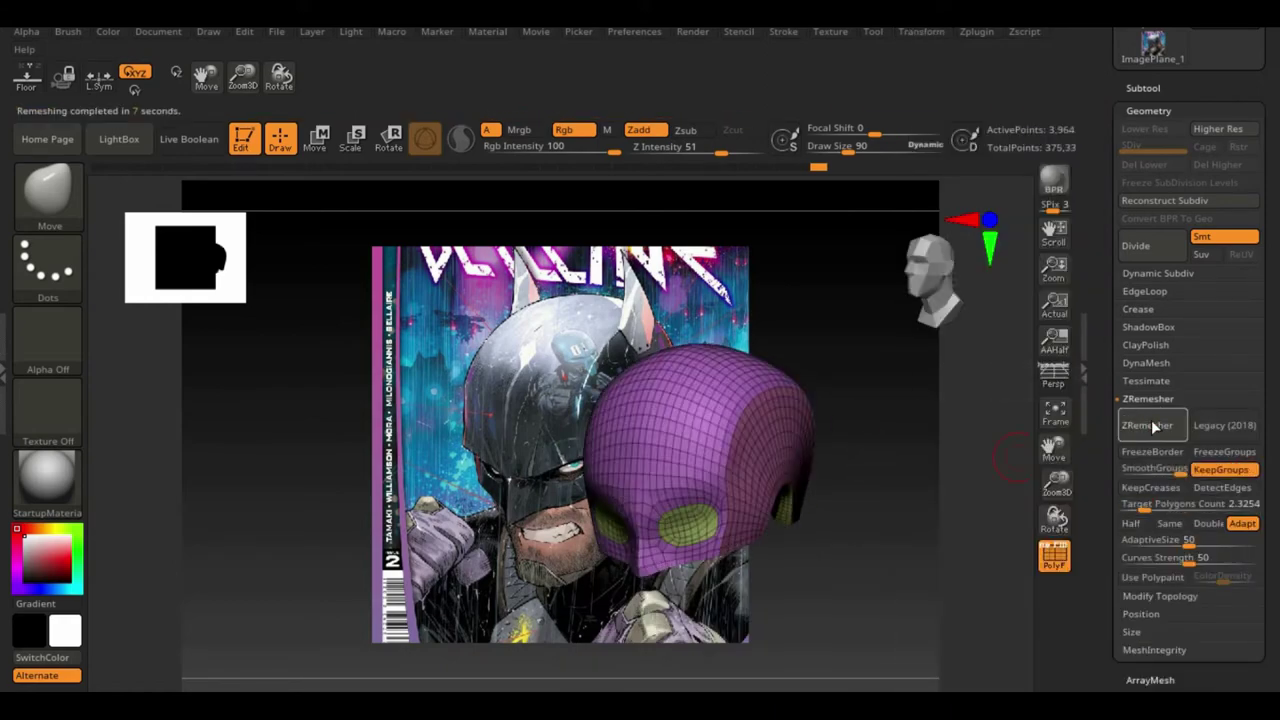
{"action": "right_click_drag", "start_coordinate": [760, 540], "coordinate": [297, 565]}
{"action": "right_click_drag", "start_coordinate": [1020, 444], "coordinate": [889, 463]}
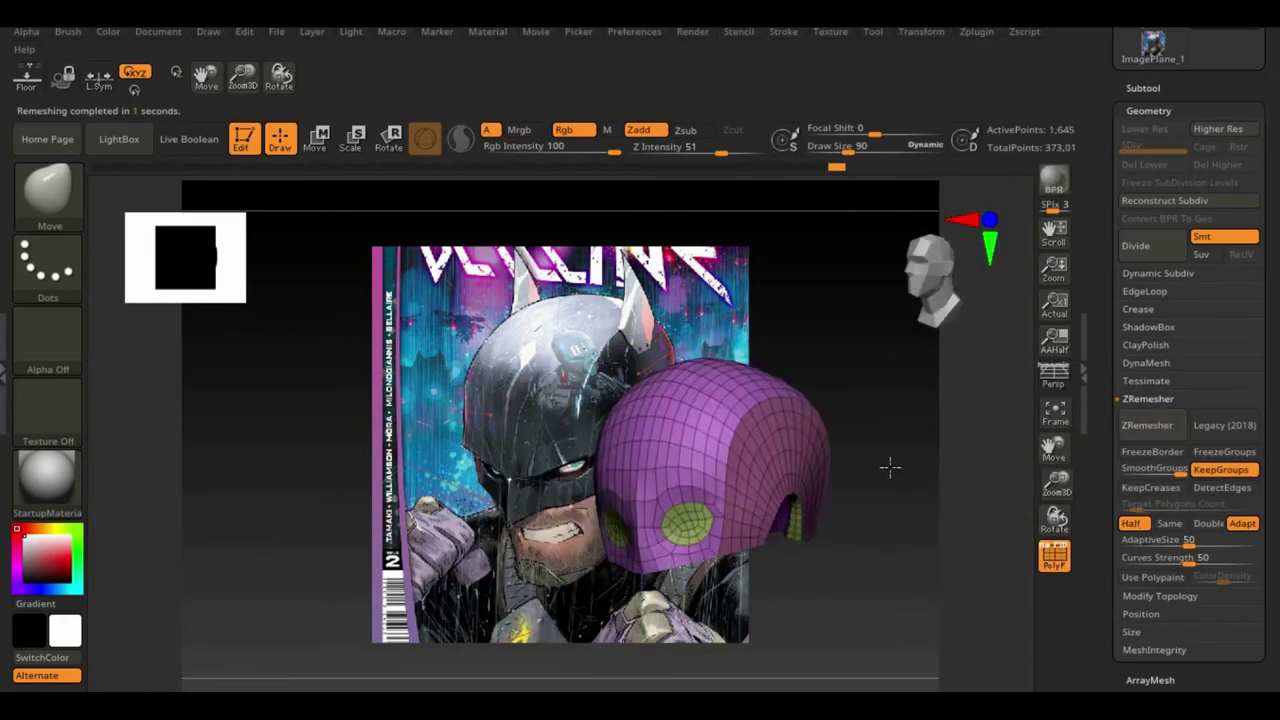
{"action": "key", "text": "b"}
Step: Remesh the helmet again with Half enabled, down to about 1,645 points
{"action": "left_click", "coordinate": [706, 530]}
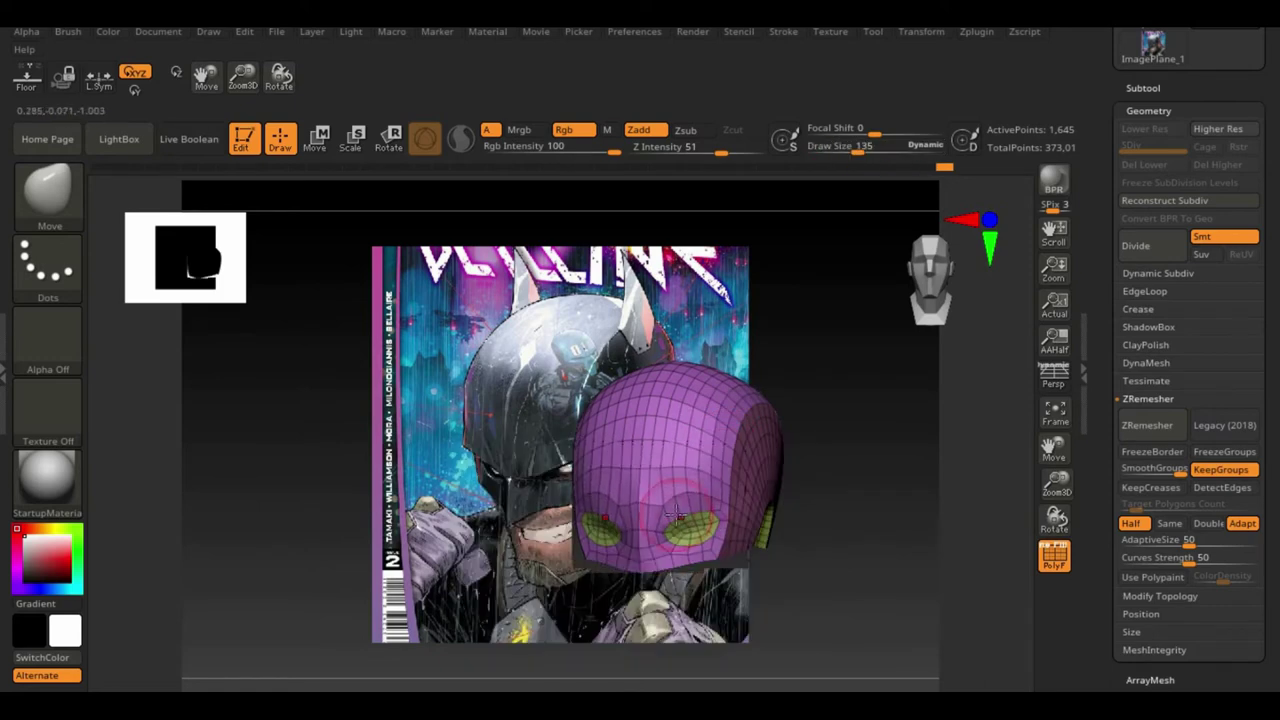
{"action": "right_click_drag", "start_coordinate": [663, 512], "coordinate": [662, 534]}
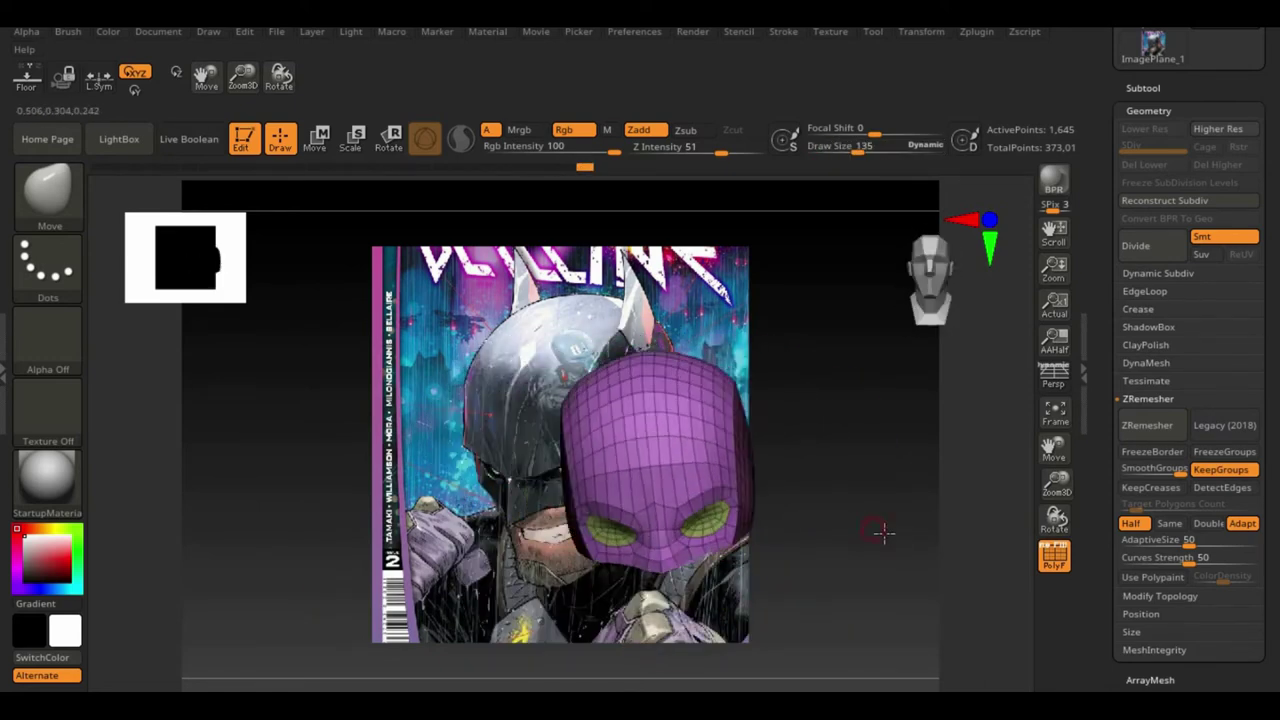
{"action": "mouse_move", "coordinate": [660, 505]}
{"action": "right_mouse_down"}
{"action": "mouse_move", "coordinate": [858, 513]}
{"action": "mouse_move", "coordinate": [874, 595]}
{"action": "mouse_move", "coordinate": [800, 590]}
{"action": "right_mouse_up"}
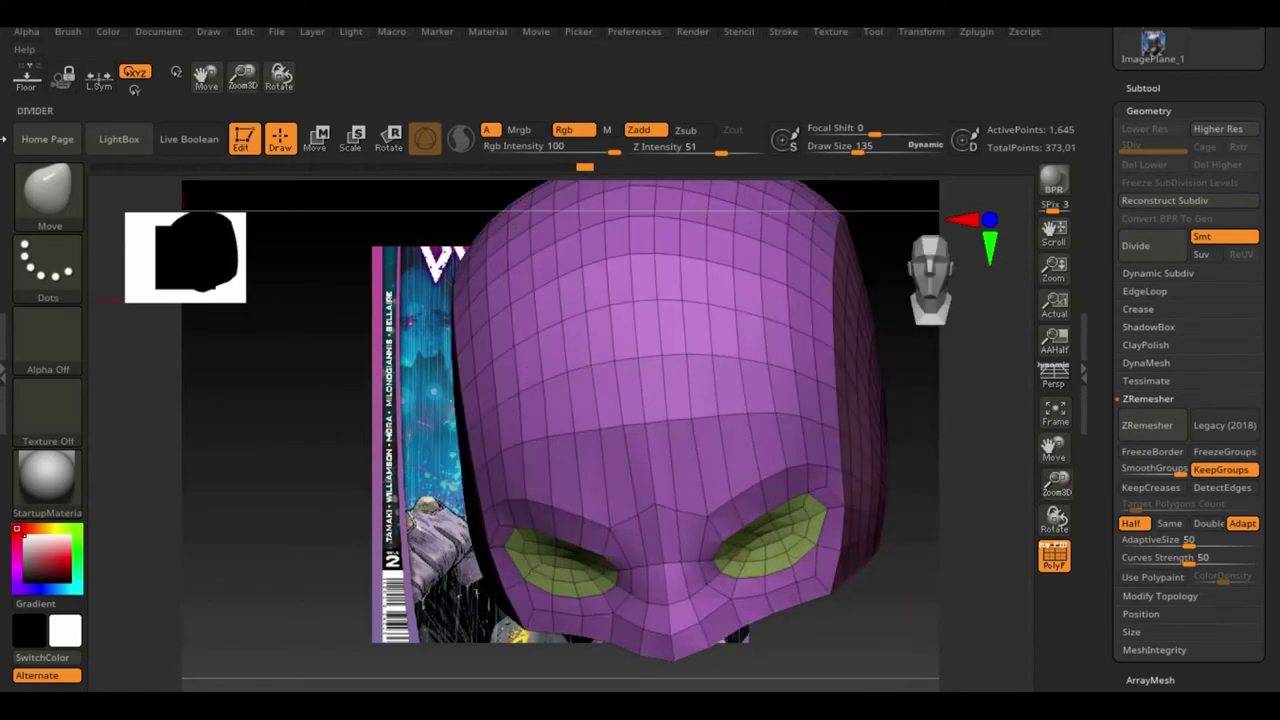
{"action": "key", "text": "b"}
{"action": "key", "text": "z"}
{"action": "key", "text": "m"}
{"action": "key", "text": "space"}
Step: Set ZModeler to target polygroup islands and move the eye area with the gizmo
{"action": "left_click", "coordinate": [954, 349]}
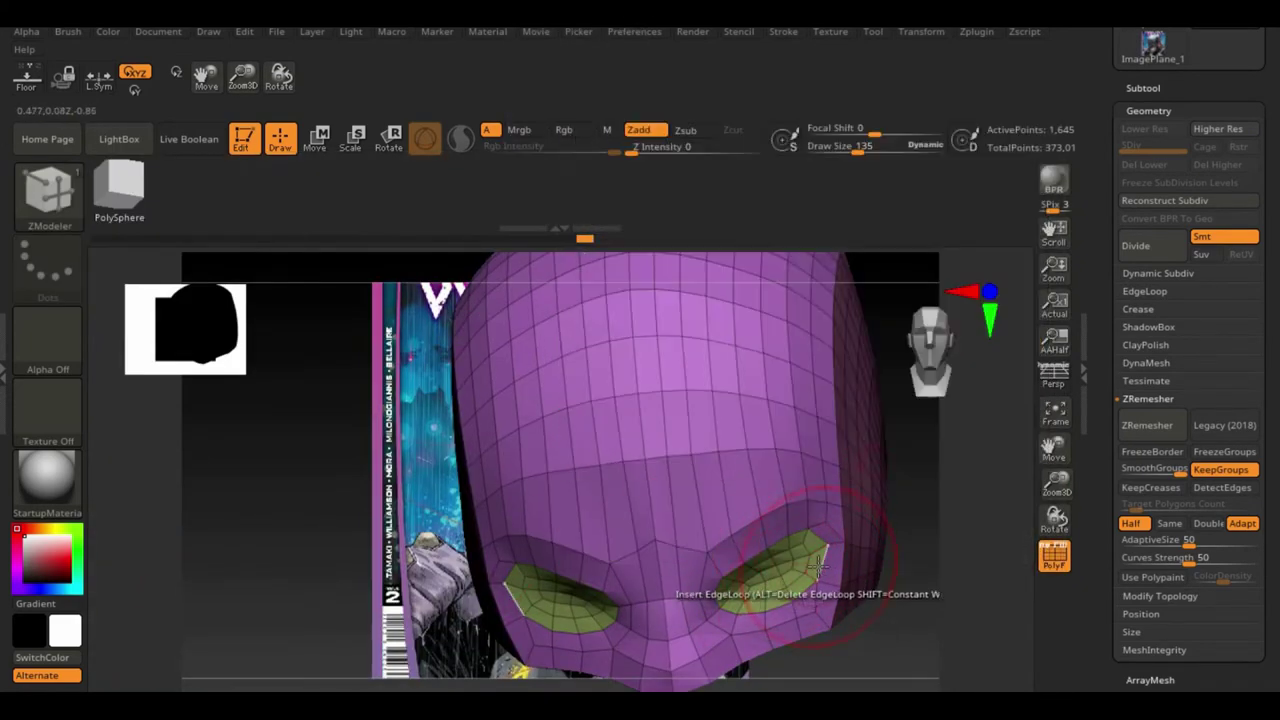
{"action": "right_click_drag", "start_coordinate": [980, 543], "coordinate": [924, 257]}
{"action": "key", "text": "space"}
{"action": "key", "text": "w"}
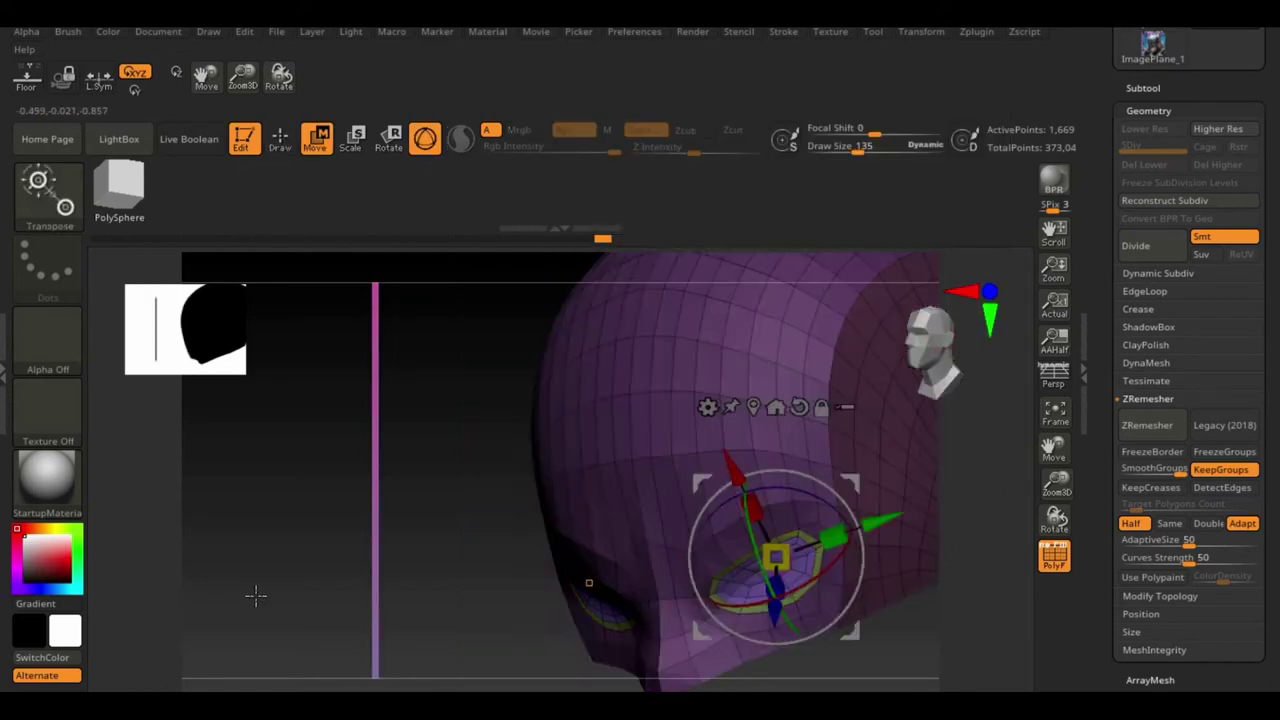
{"action": "right_click_drag", "start_coordinate": [254, 594], "coordinate": [812, 600]}
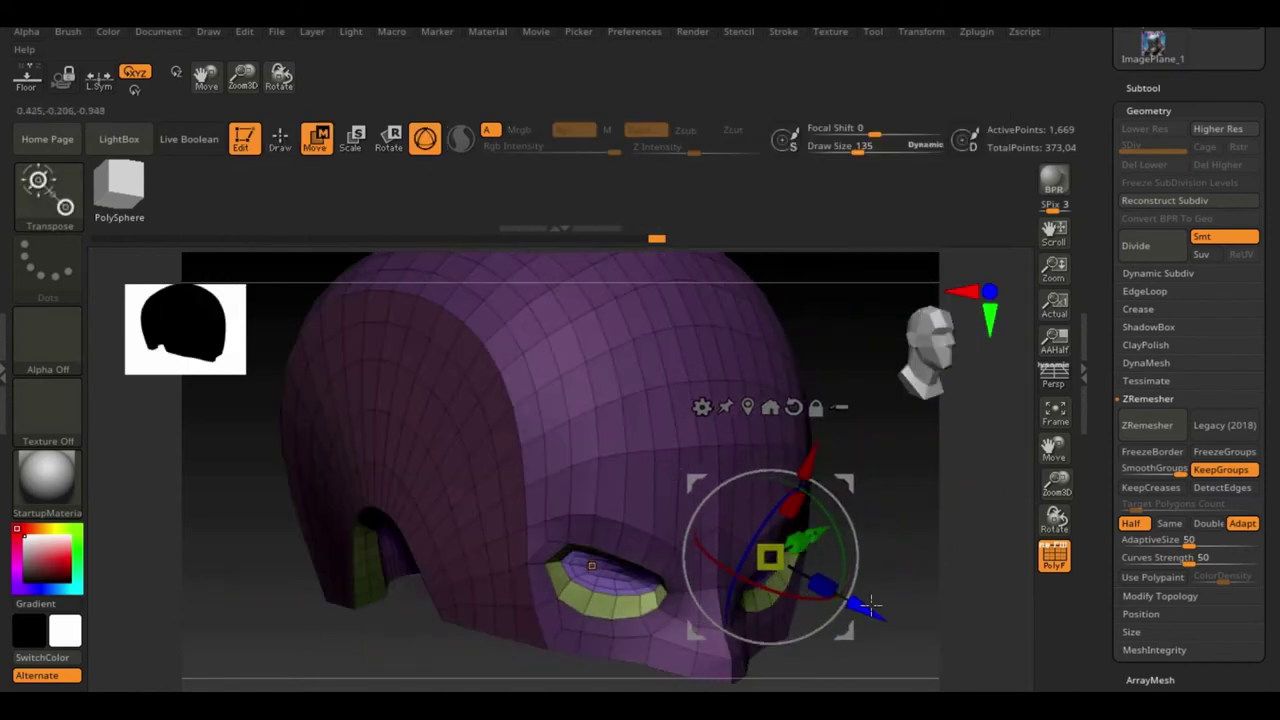
{"action": "mouse_move", "coordinate": [950, 503]}
{"action": "right_mouse_down"}
{"action": "mouse_move", "coordinate": [186, 566]}
{"action": "mouse_move", "coordinate": [254, 566]}
{"action": "right_mouse_up"}
Step: Reposition the eye-opening edge loops with the Gizmo 3D
{"action": "key", "text": "b"}
{"action": "key", "text": "z"}
{"action": "key", "text": "m"}
{"action": "key", "text": "space"}
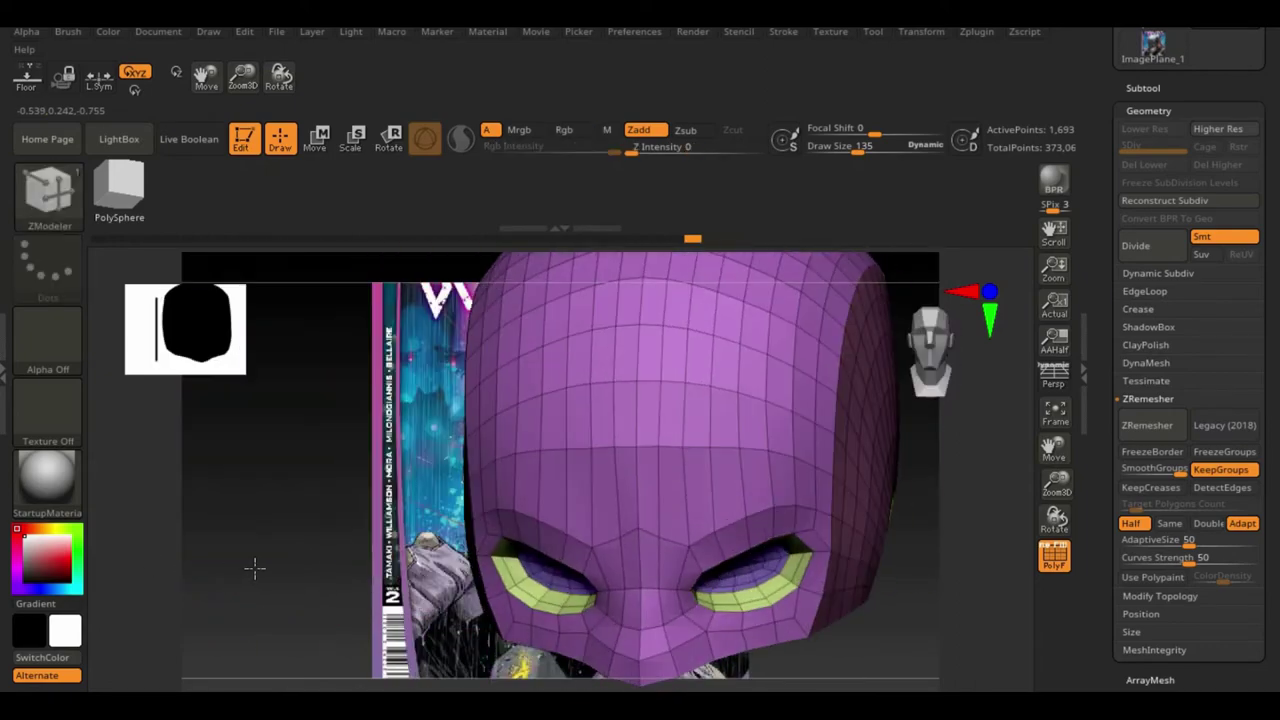
{"action": "key", "text": "space"}
{"action": "key", "text": "space"}
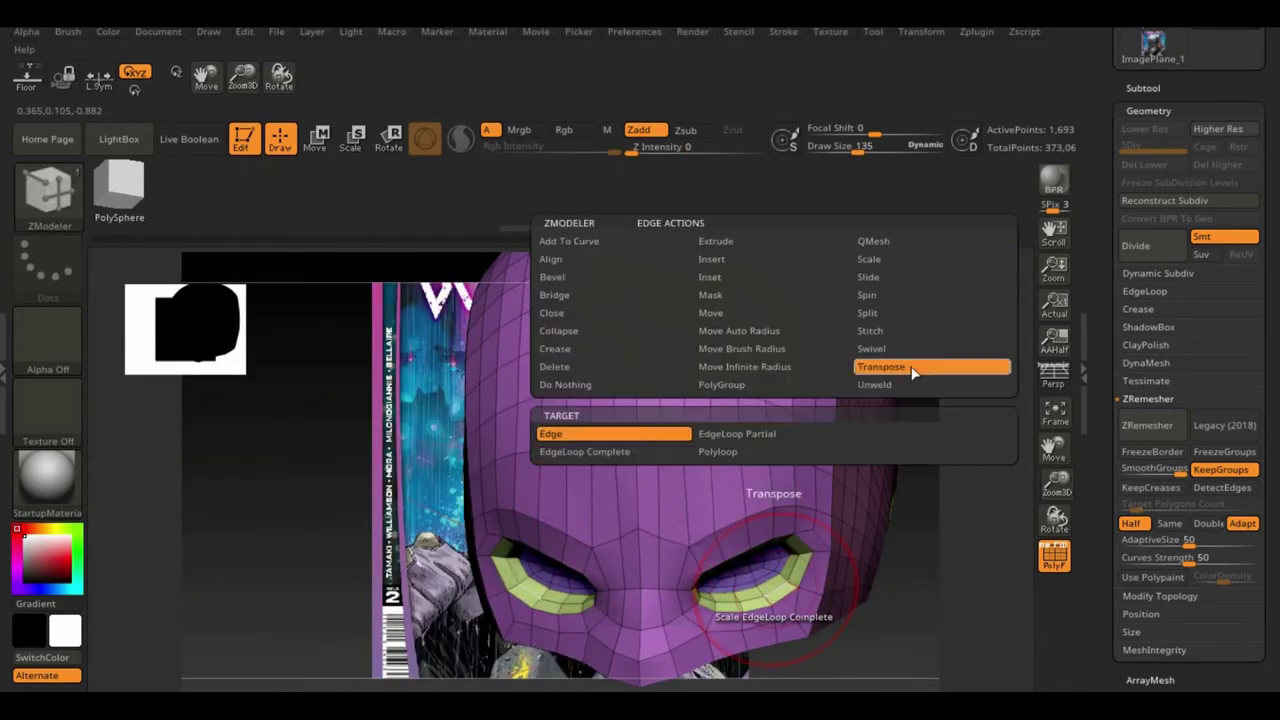
{"action": "key", "text": "w"}
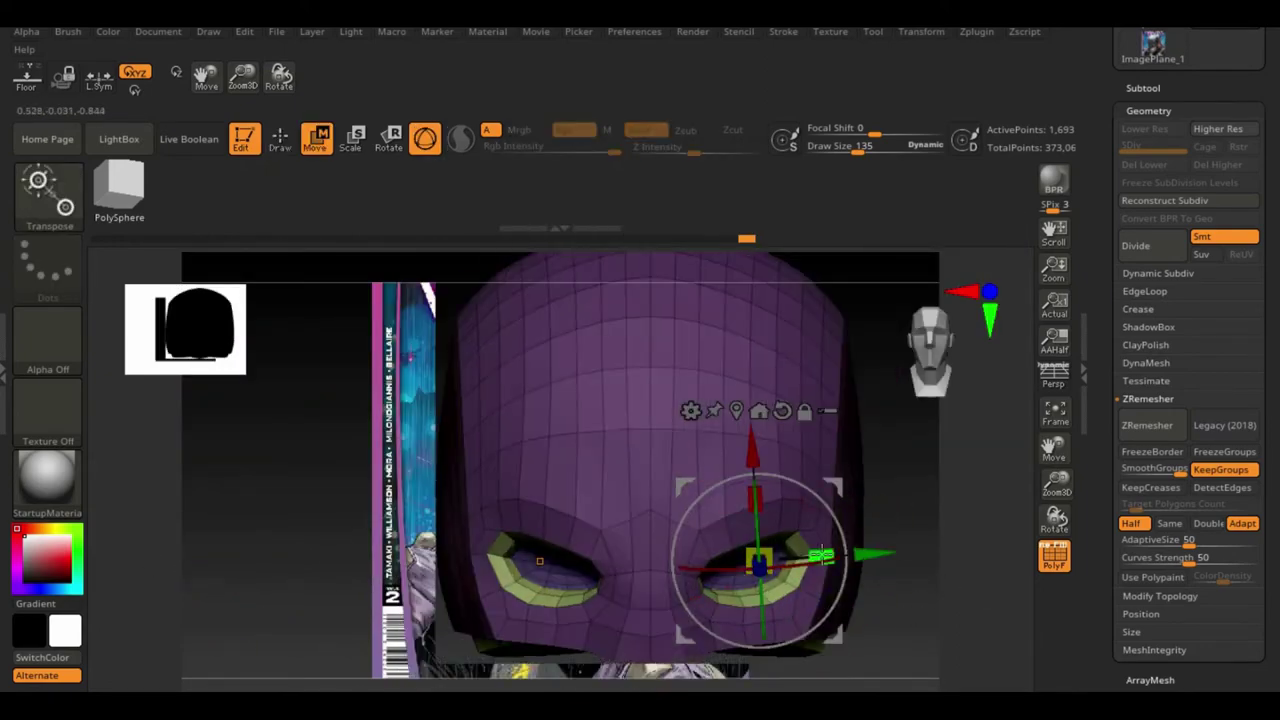
{"action": "right_click_drag", "start_coordinate": [539, 561], "coordinate": [306, 523]}
{"action": "key", "text": "q"}
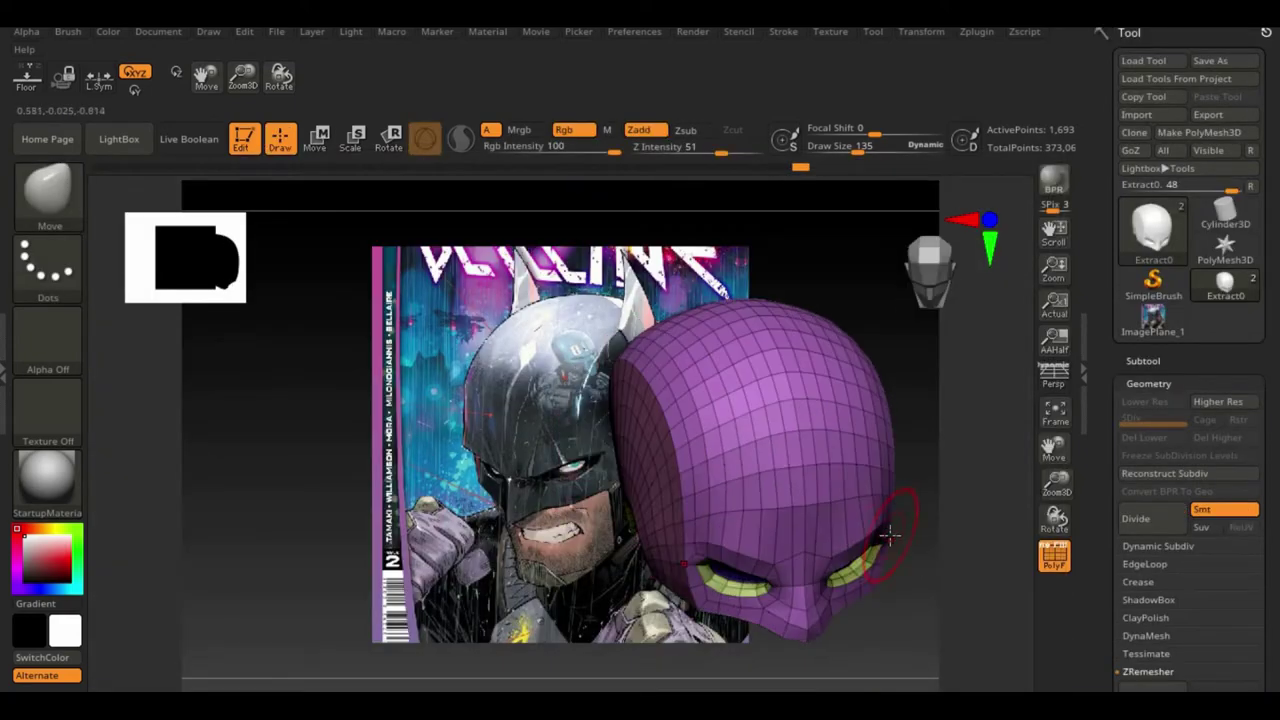
{"action": "mouse_move", "coordinate": [890, 537]}
{"action": "right_mouse_down", "text": "shift"}
{"action": "mouse_move", "coordinate": [661, 554]}
{"action": "mouse_move", "coordinate": [146, 523]}
{"action": "mouse_move", "coordinate": [520, 520]}
{"action": "right_mouse_up", "text": "shift"}
Step: Transpose a complete edge loop around the helmet's eye rim
{"action": "key", "text": "b"}
{"action": "key", "text": "z"}
{"action": "key", "text": "m"}
{"action": "key", "text": "space"}
{"action": "left_click", "coordinate": [858, 342]}
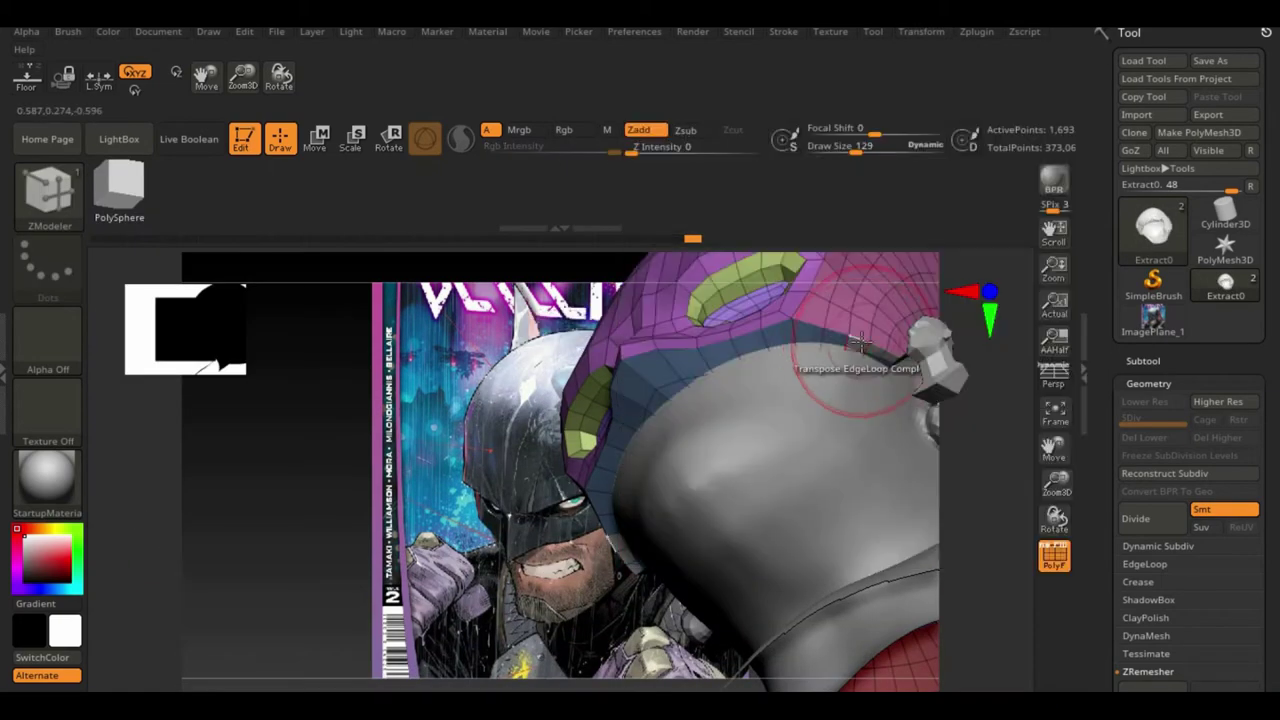
{"action": "right_click_drag", "start_coordinate": [858, 342], "coordinate": [186, 563]}
{"action": "left_click", "coordinate": [921, 31]}
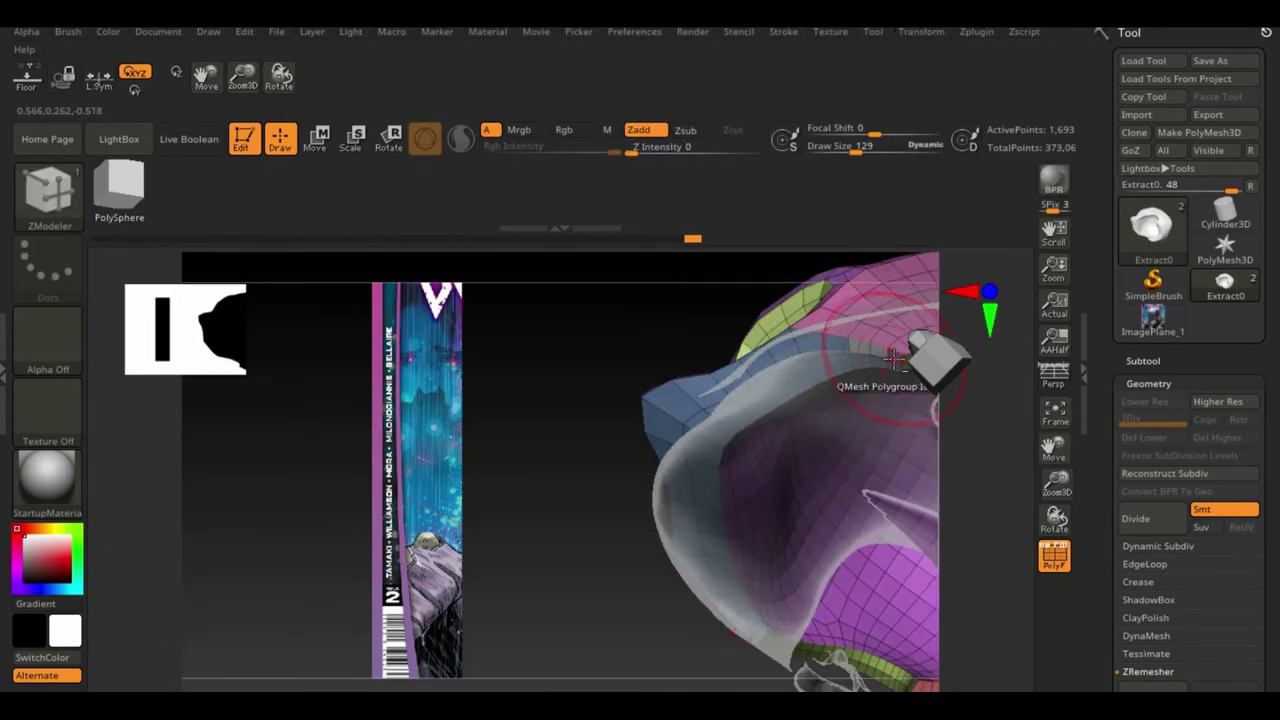
{"action": "mouse_move", "coordinate": [893, 358]}
{"action": "right_mouse_down"}
{"action": "mouse_move", "coordinate": [897, 463]}
{"action": "mouse_move", "coordinate": [257, 449]}
{"action": "mouse_move", "coordinate": [608, 400]}
{"action": "right_mouse_up"}
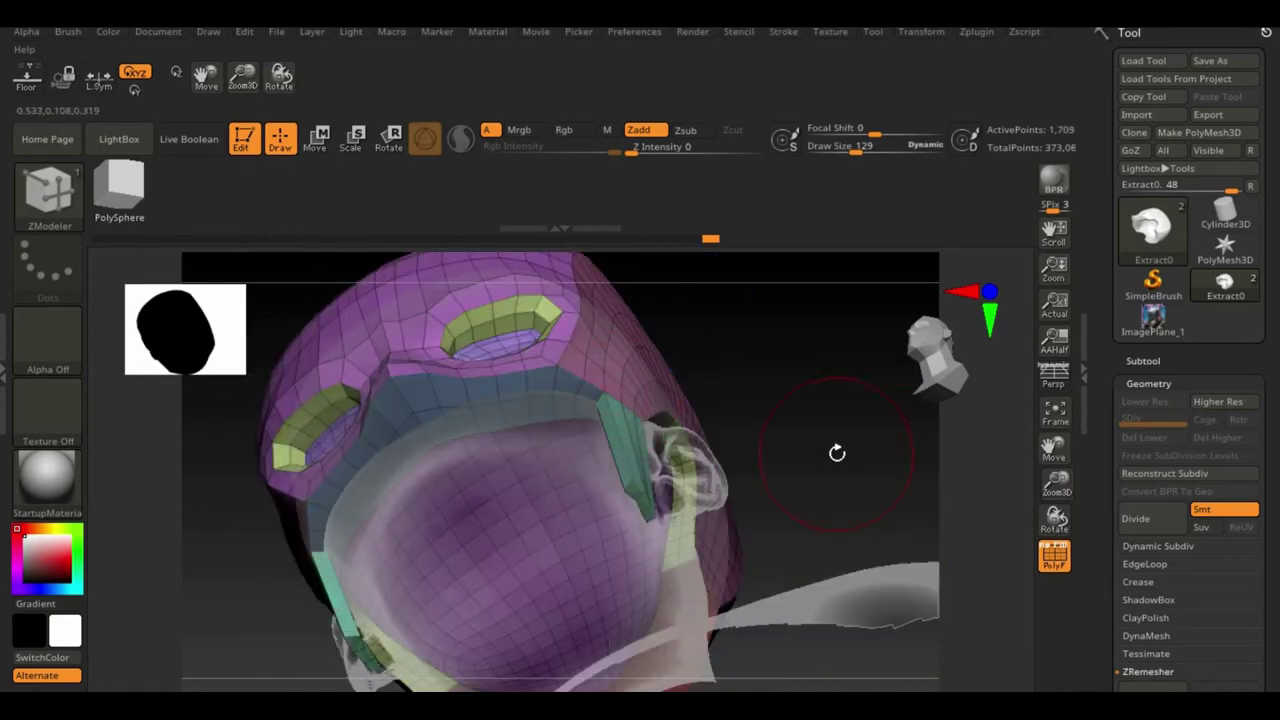
{"action": "mouse_move", "coordinate": [837, 453]}
{"action": "right_mouse_down"}
{"action": "mouse_move", "coordinate": [837, 423]}
{"action": "mouse_move", "coordinate": [661, 354]}
{"action": "mouse_move", "coordinate": [520, 420]}
{"action": "mouse_move", "coordinate": [367, 371]}
{"action": "mouse_move", "coordinate": [1089, 60]}
{"action": "right_mouse_up"}
Step: Extrude the side polygroups and move them down the jaw as cheek guards
{"action": "key", "text": "space"}
{"action": "key", "text": "w"}
{"action": "mouse_move", "coordinate": [565, 652]}
{"action": "right_mouse_down"}
{"action": "mouse_move", "coordinate": [846, 557]}
{"action": "mouse_move", "coordinate": [620, 590]}
{"action": "mouse_move", "coordinate": [640, 655]}
{"action": "right_mouse_up"}
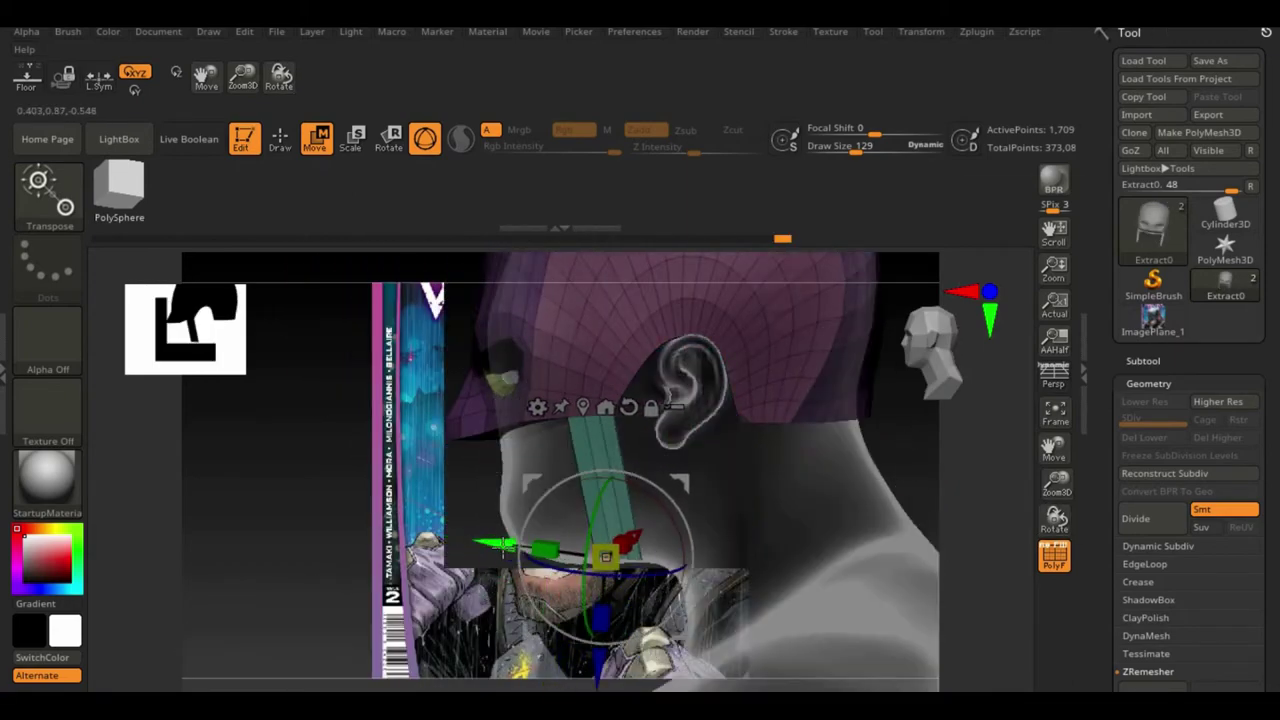
{"action": "mouse_move", "coordinate": [700, 590]}
{"action": "right_mouse_down"}
{"action": "mouse_move", "coordinate": [820, 600]}
{"action": "mouse_move", "coordinate": [846, 531]}
{"action": "mouse_move", "coordinate": [975, 569]}
{"action": "right_mouse_up"}
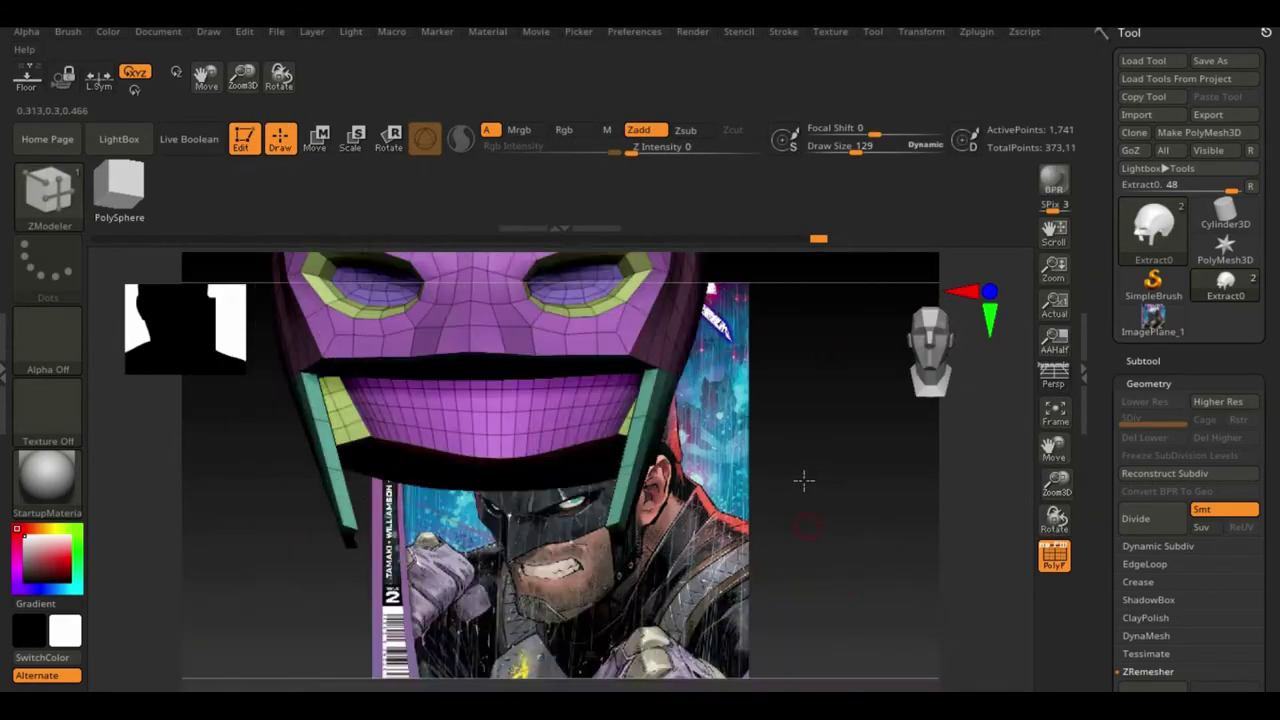
Step: Extract the masked lower-face band as a new Extract2 subtool
{"action": "key", "text": "m"}
{"action": "key", "text": "v"}
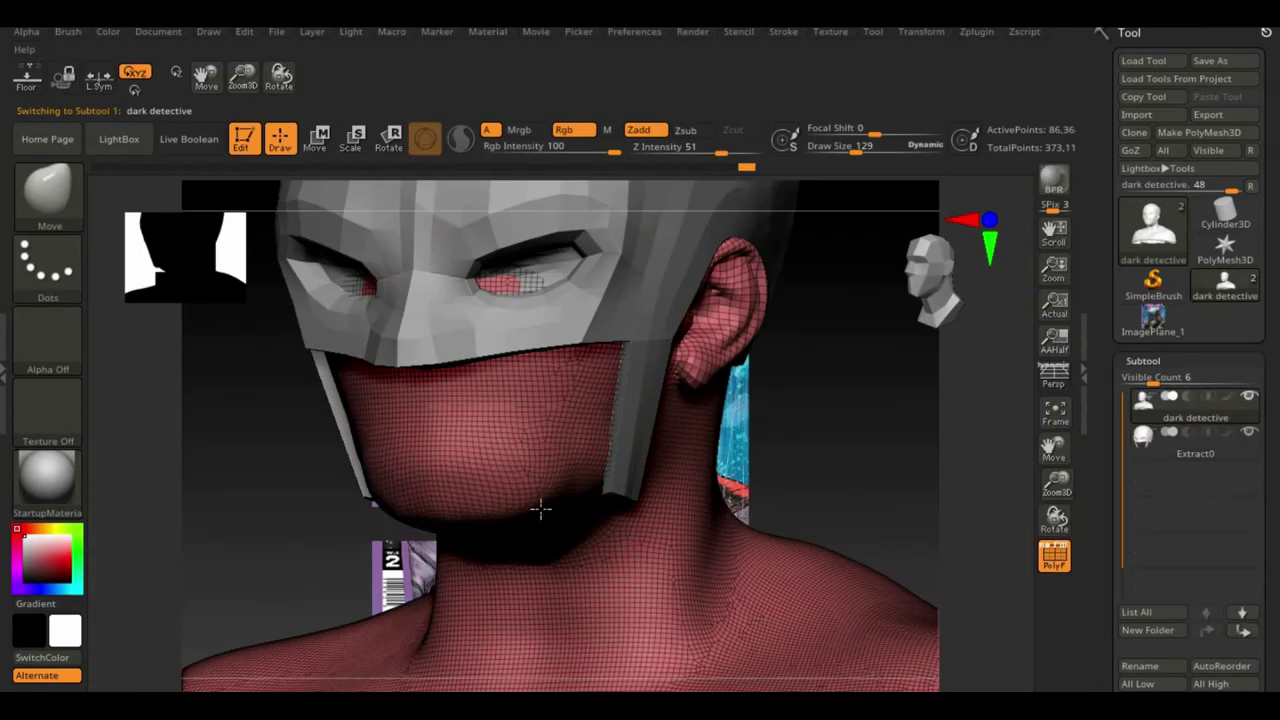
{"action": "mouse_move", "coordinate": [540, 509]}
{"action": "right_mouse_down"}
{"action": "mouse_move", "coordinate": [594, 449]}
{"action": "mouse_move", "coordinate": [849, 497]}
{"action": "mouse_move", "coordinate": [837, 526]}
{"action": "mouse_move", "coordinate": [634, 506]}
{"action": "mouse_move", "coordinate": [667, 288]}
{"action": "mouse_move", "coordinate": [650, 480]}
{"action": "mouse_move", "coordinate": [600, 450]}
{"action": "mouse_move", "coordinate": [268, 430]}
{"action": "mouse_move", "coordinate": [229, 583]}
{"action": "mouse_move", "coordinate": [206, 514]}
{"action": "mouse_move", "coordinate": [260, 470]}
{"action": "right_mouse_up"}
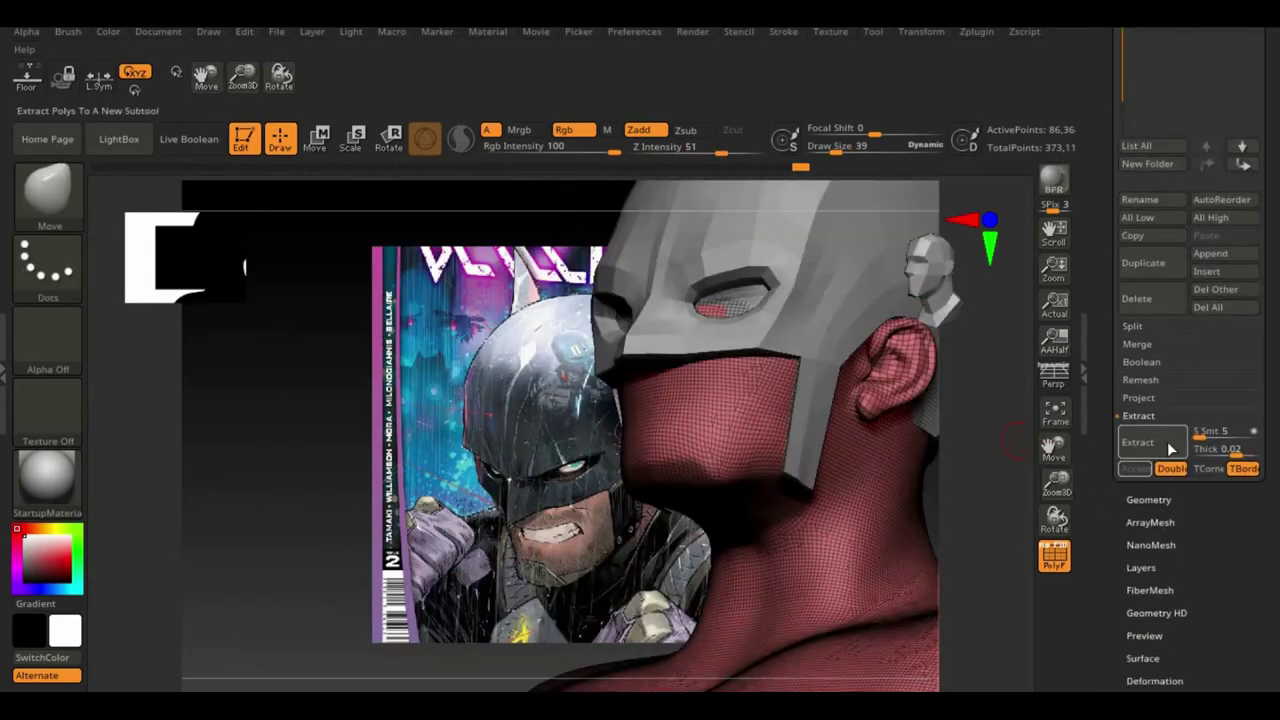
{"action": "left_click", "coordinate": [1157, 442]}
{"action": "left_click", "coordinate": [1135, 468]}
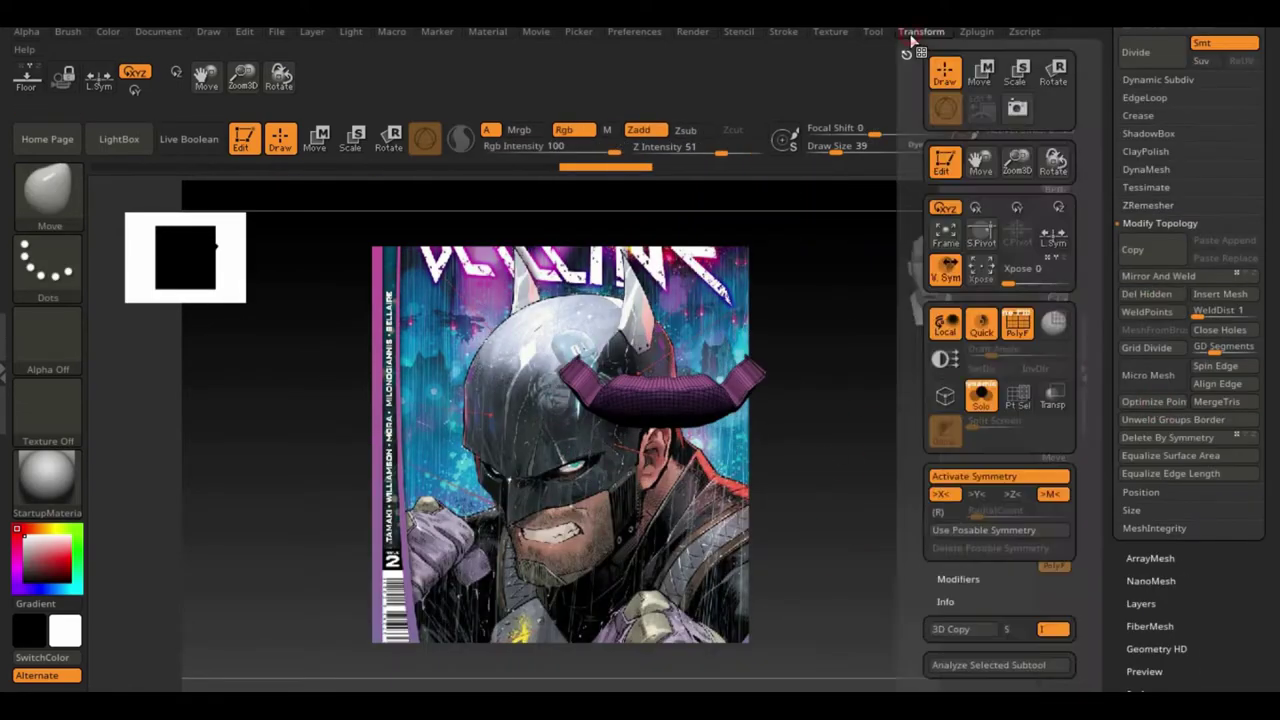
Step: Trim the strap and ZRemesh Extract2 down to about 155 points
{"action": "key", "text": "ctrl+shift"}
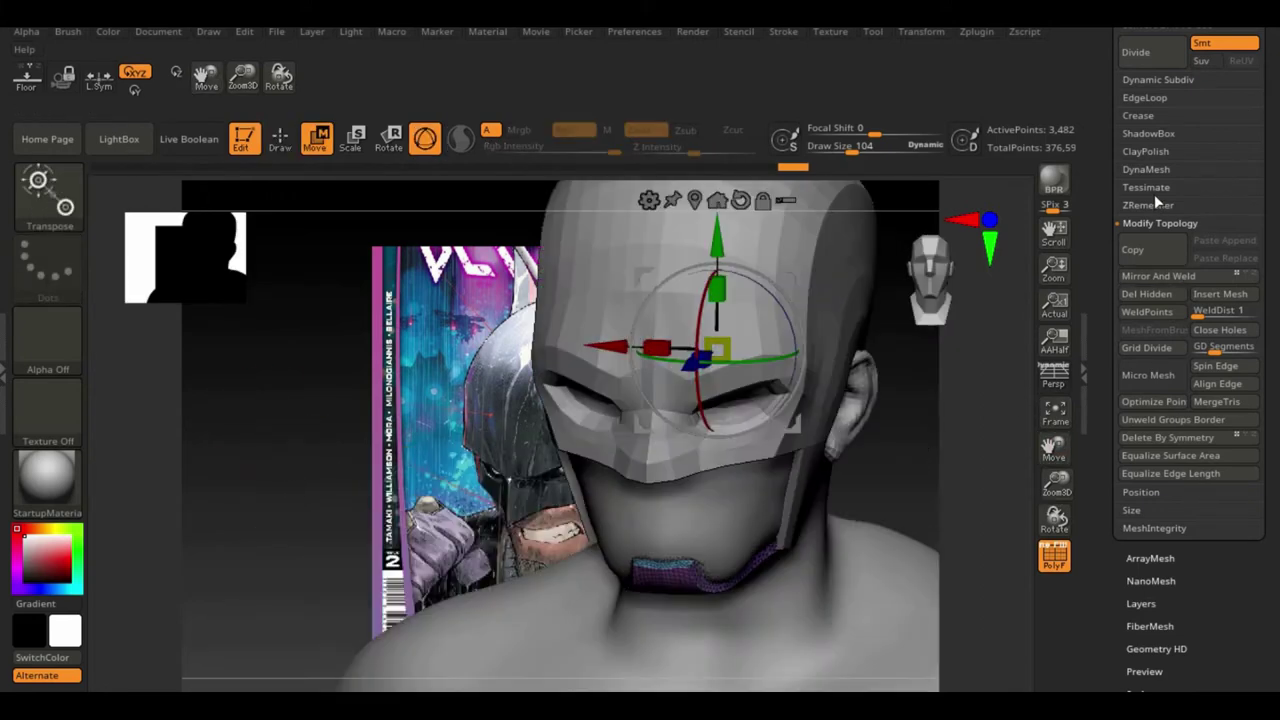
{"action": "left_click", "coordinate": [1150, 204]}
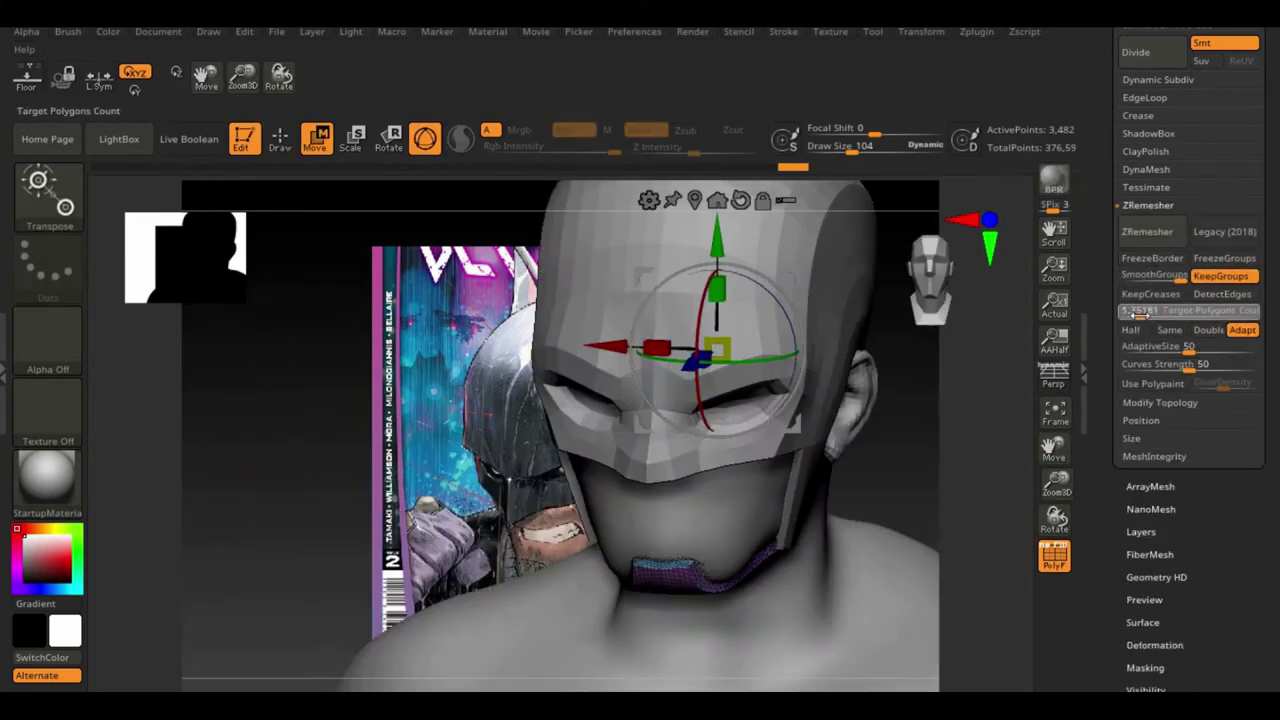
{"action": "left_click", "coordinate": [1140, 234]}
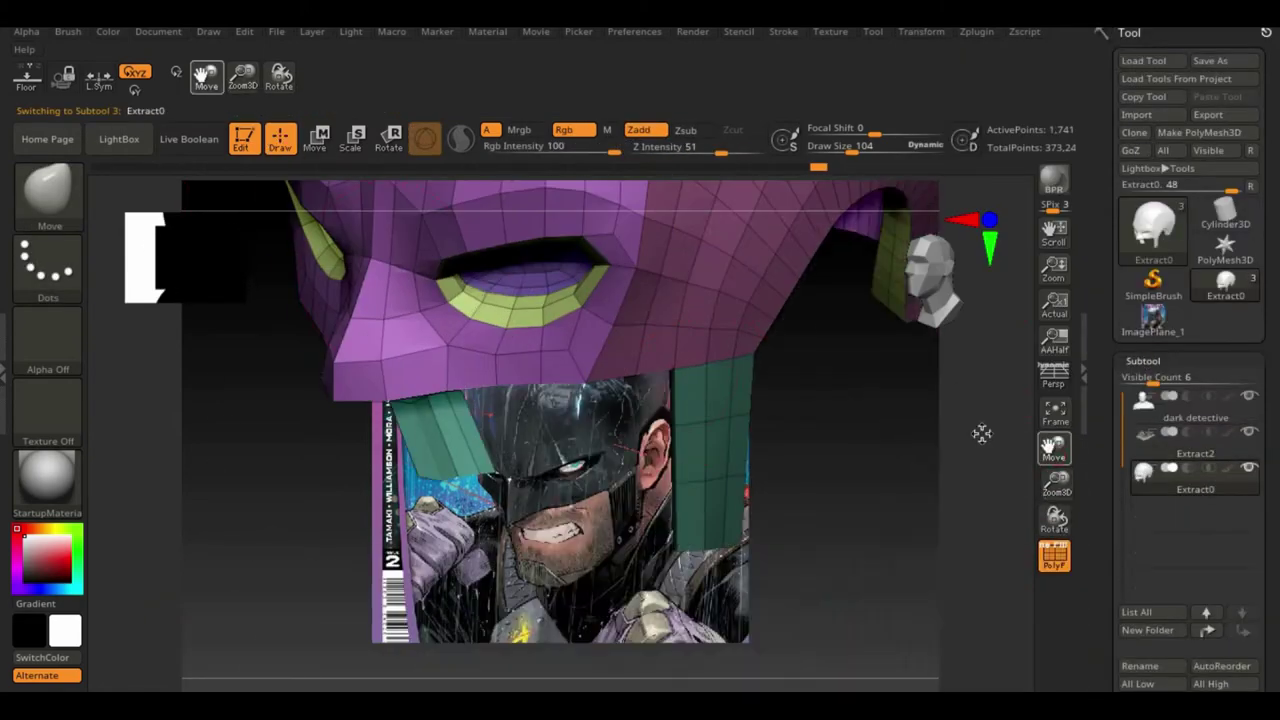
Step: Extrude a raised fin panel on the helmet crown using QMesh Polygroup Island
{"action": "key", "text": "space"}
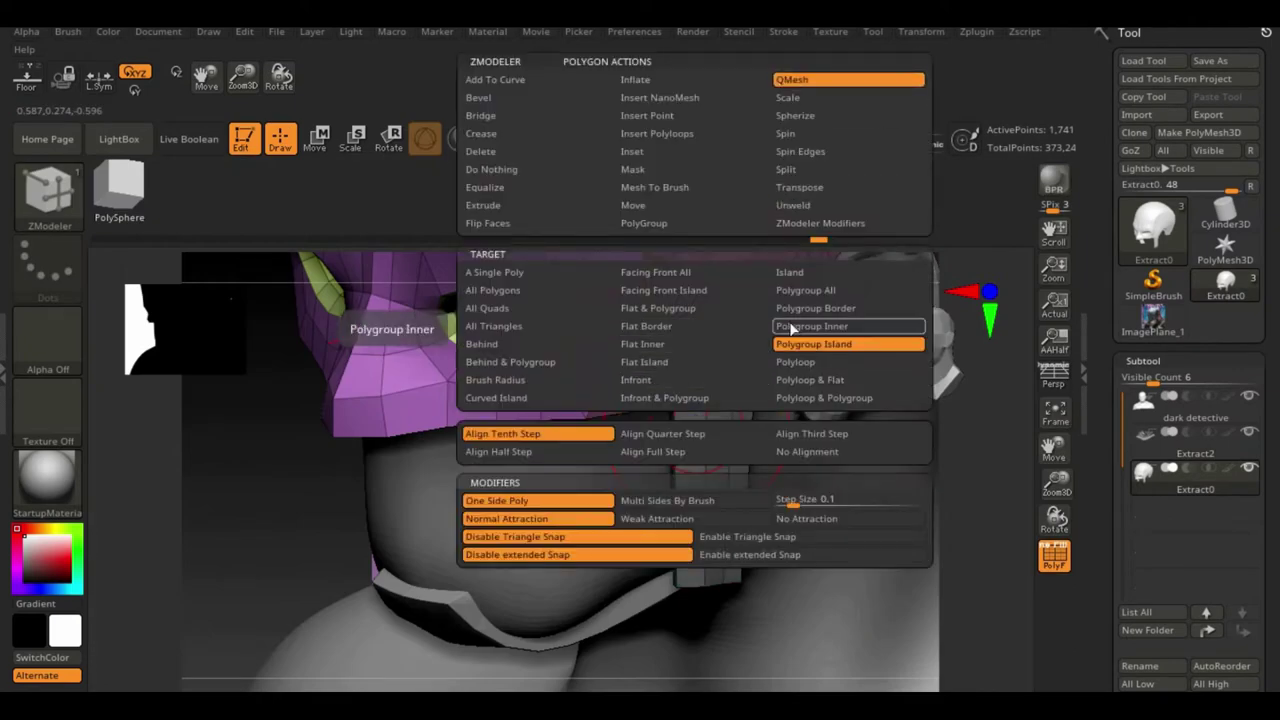
{"action": "left_click", "coordinate": [791, 328]}
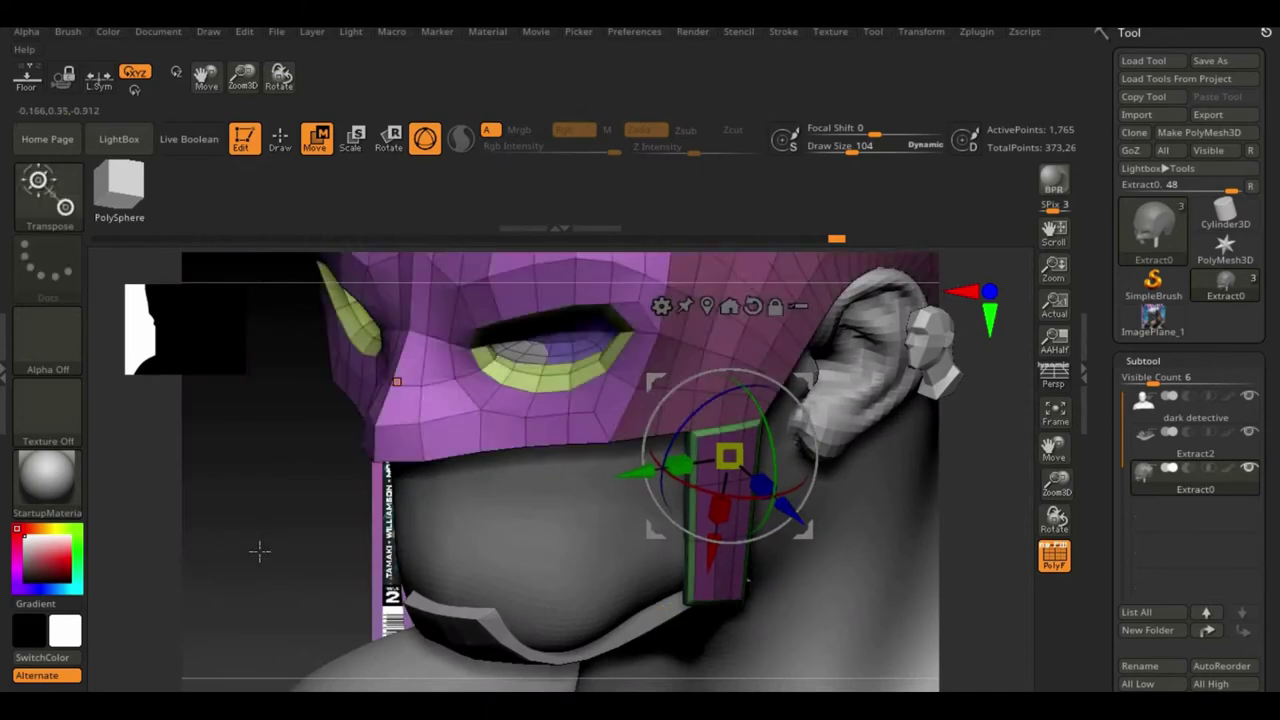
{"action": "key", "text": "space"}
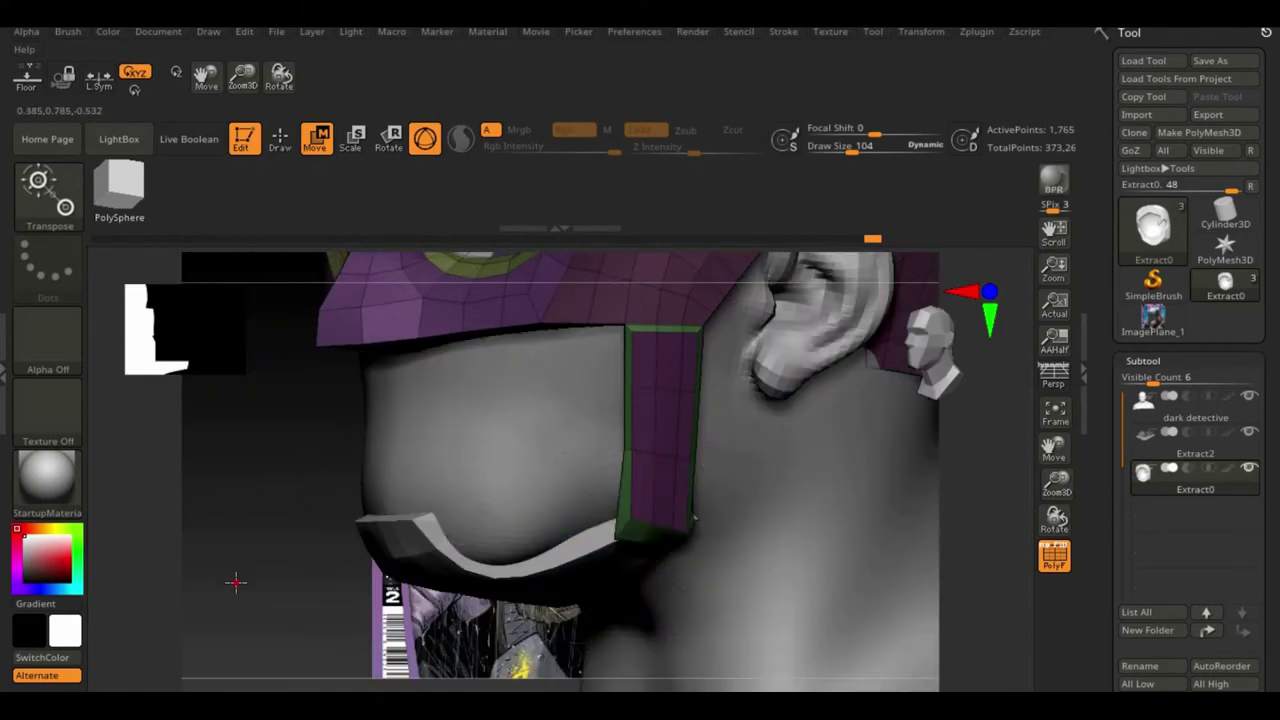
{"action": "left_click", "coordinate": [638, 518], "text": "alt"}
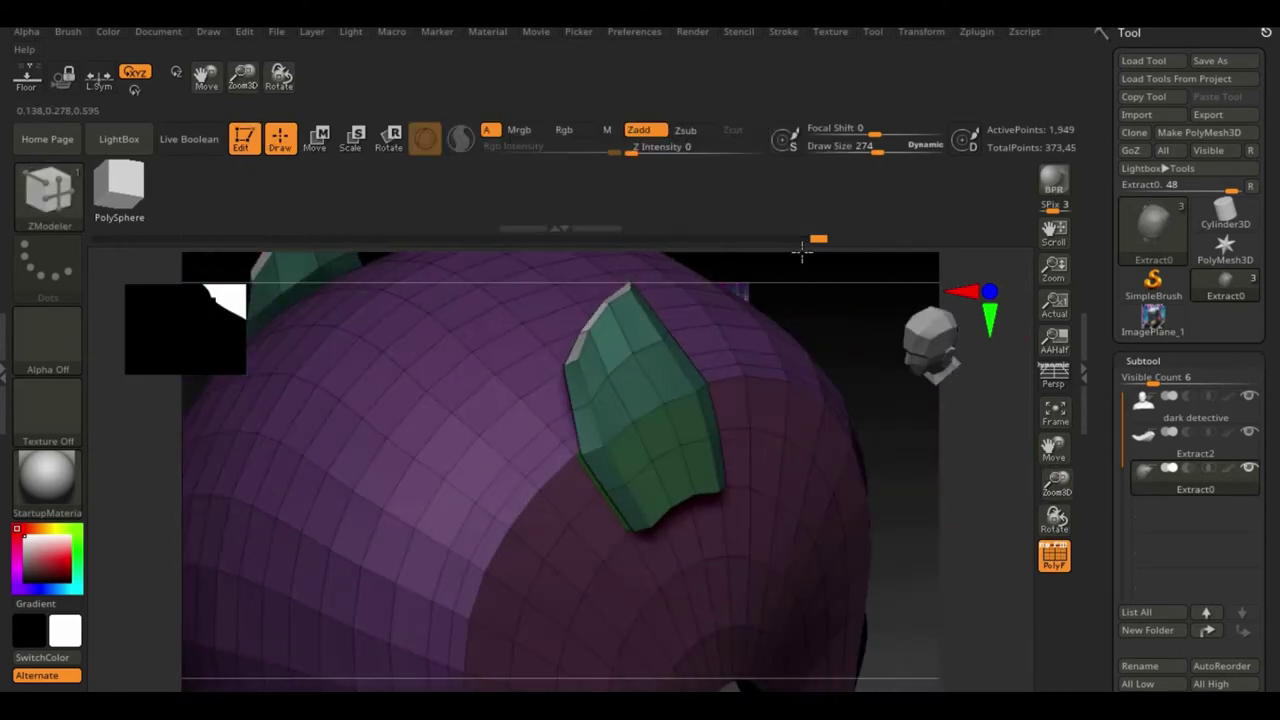
Step: Stretch the crown panel with the gizmo into a tall pointed bat ear
{"action": "mouse_move", "coordinate": [516, 200]}
{"action": "left_mouse_down"}
{"action": "mouse_move", "coordinate": [826, 449]}
{"action": "mouse_move", "coordinate": [700, 390]}
{"action": "left_mouse_up"}
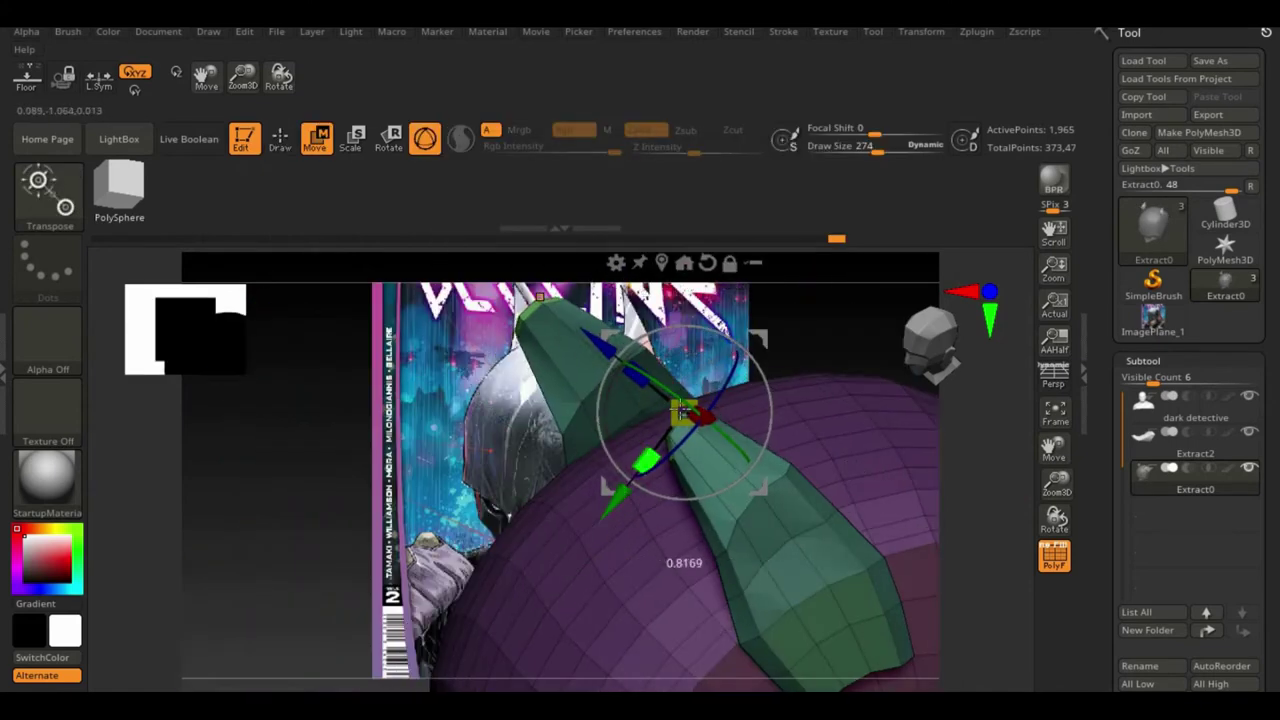
{"action": "mouse_move", "coordinate": [273, 497]}
{"action": "left_mouse_down"}
{"action": "mouse_move", "coordinate": [620, 360]}
{"action": "mouse_move", "coordinate": [640, 370]}
{"action": "left_mouse_up"}
{"action": "left_click_drag", "start_coordinate": [650, 478], "coordinate": [294, 563]}
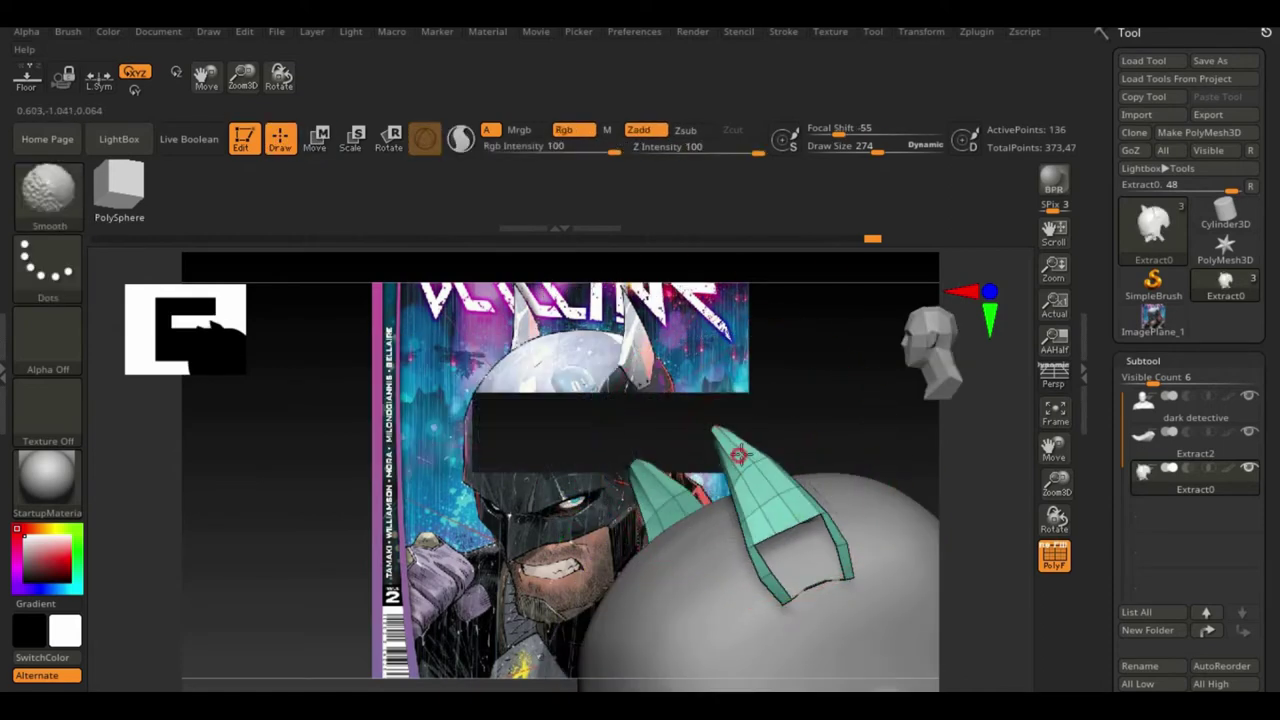
{"action": "left_click_drag", "start_coordinate": [760, 420], "coordinate": [1064, 359]}
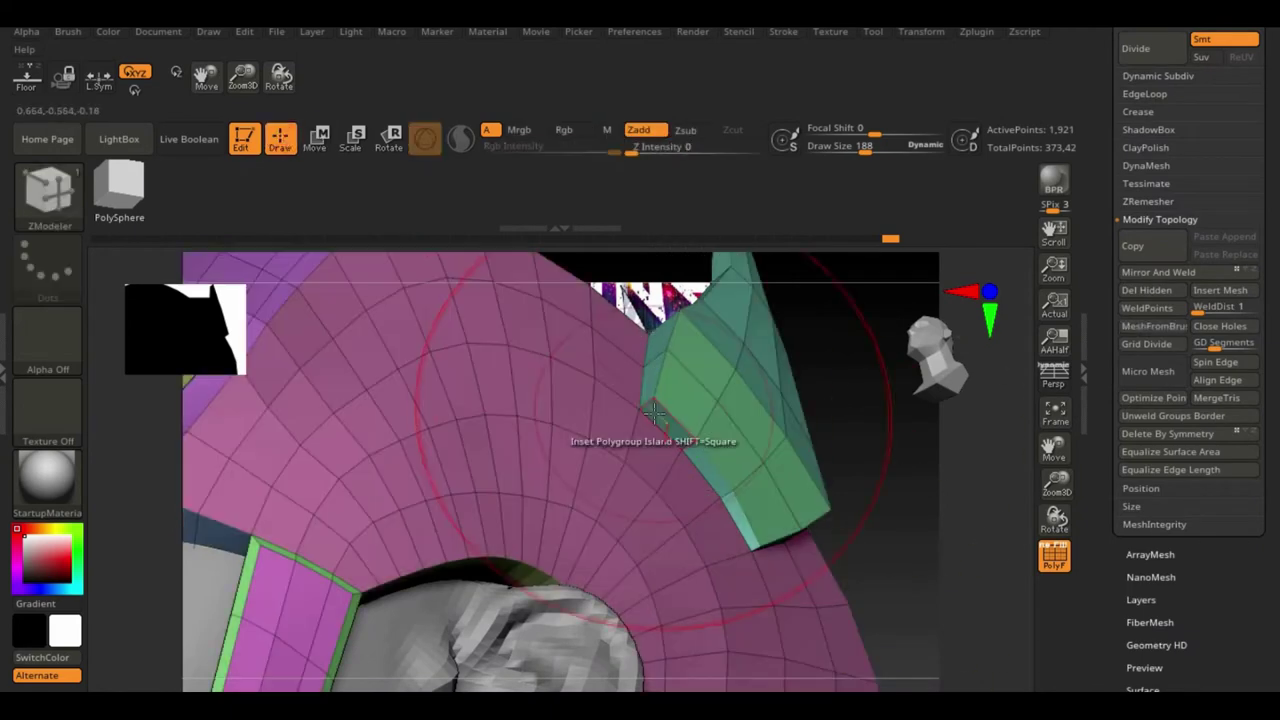
Step: Close the leftover mesh holes with ZModeler's Stitch Hole edge action
{"action": "key", "text": "space"}
{"action": "left_click", "coordinate": [790, 334]}
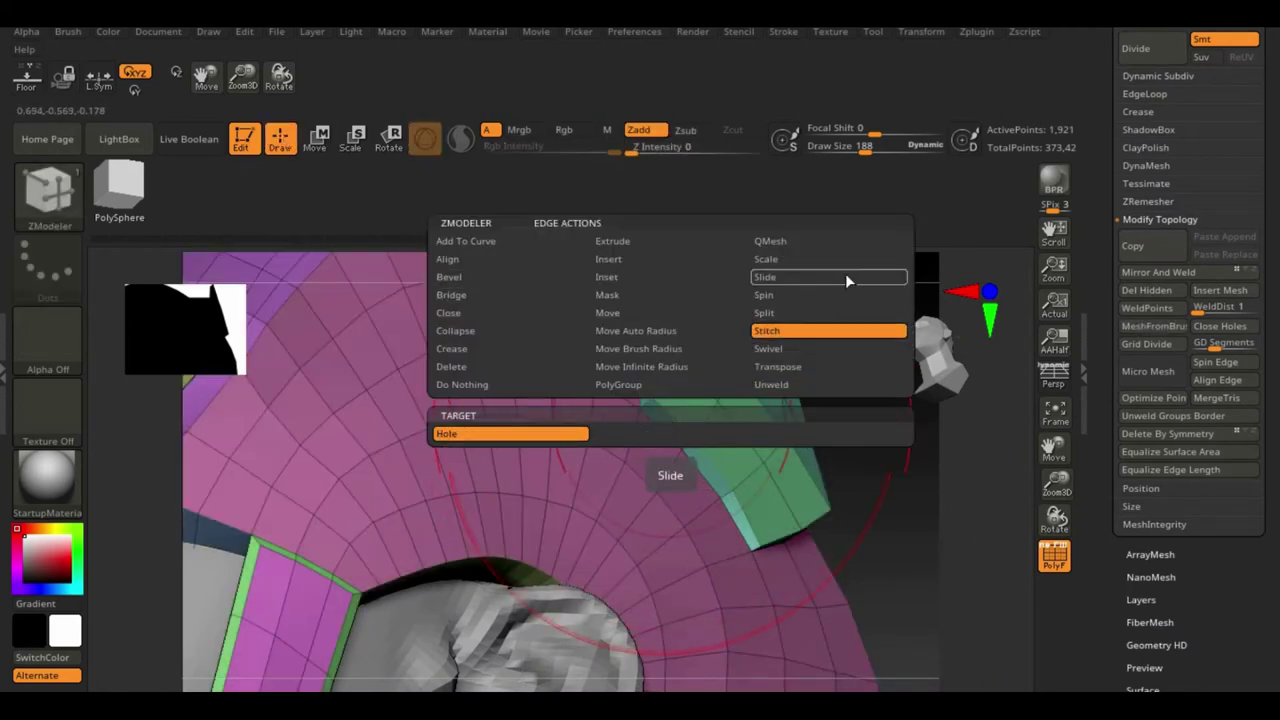
{"action": "key", "text": "space"}
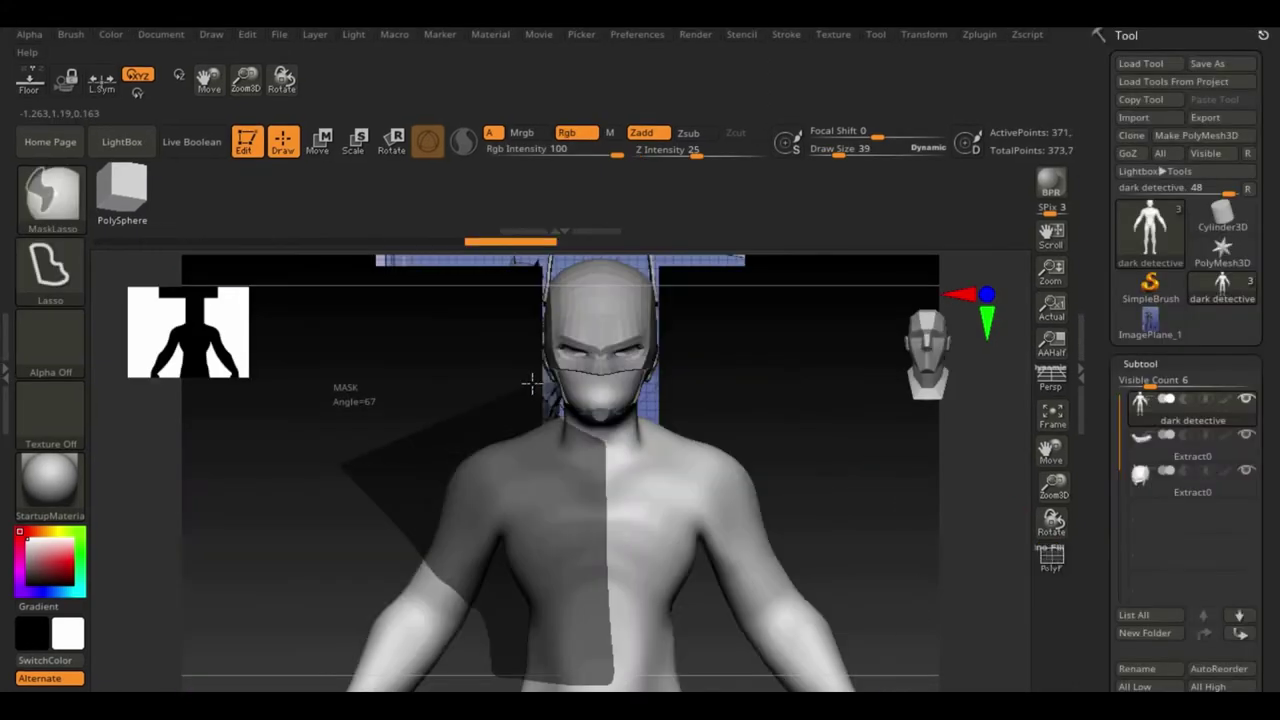
Step: Build up the chest with ClayBuildup strokes
{"action": "left_click", "coordinate": [45, 200]}
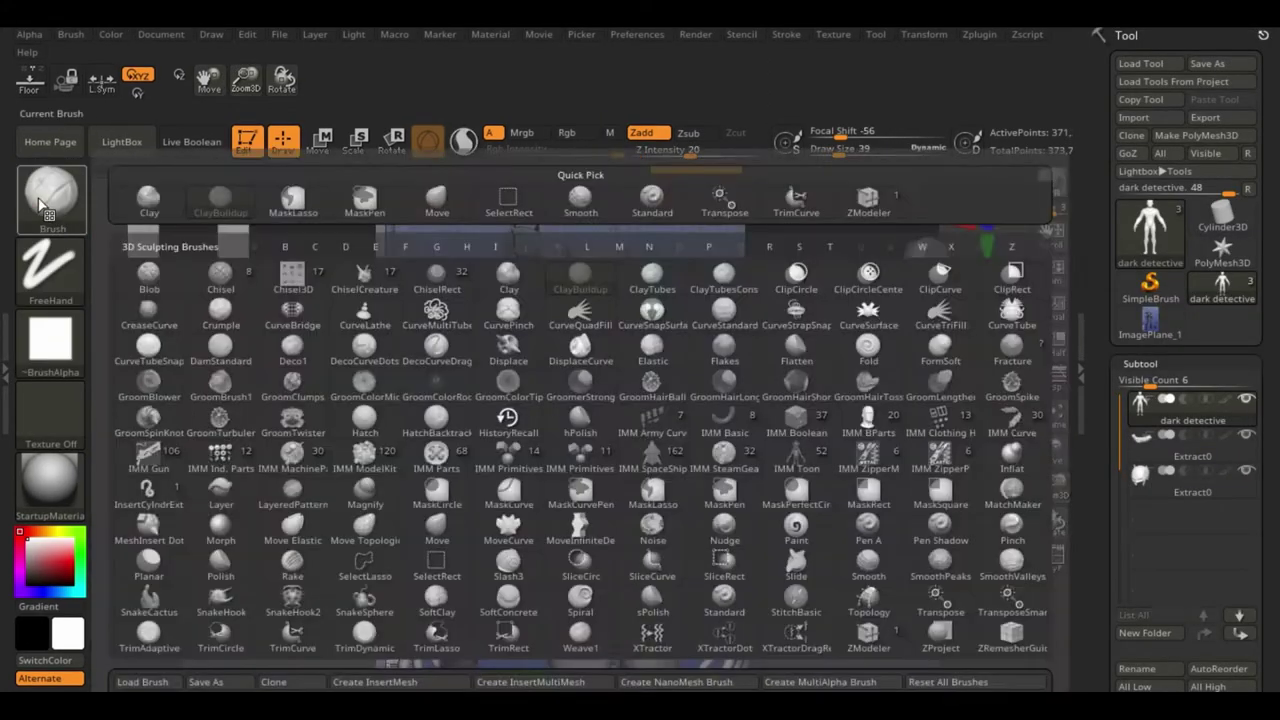
{"action": "left_click", "coordinate": [580, 280]}
{"action": "mouse_move", "coordinate": [600, 400]}
{"action": "right_mouse_down"}
{"action": "mouse_move", "coordinate": [846, 411]}
{"action": "mouse_move", "coordinate": [677, 530]}
{"action": "right_mouse_up"}
{"action": "left_click_drag", "start_coordinate": [636, 570], "coordinate": [500, 500]}
{"action": "left_click_drag", "start_coordinate": [600, 520], "coordinate": [660, 580]}
{"action": "right_click_drag", "start_coordinate": [660, 580], "coordinate": [710, 441]}
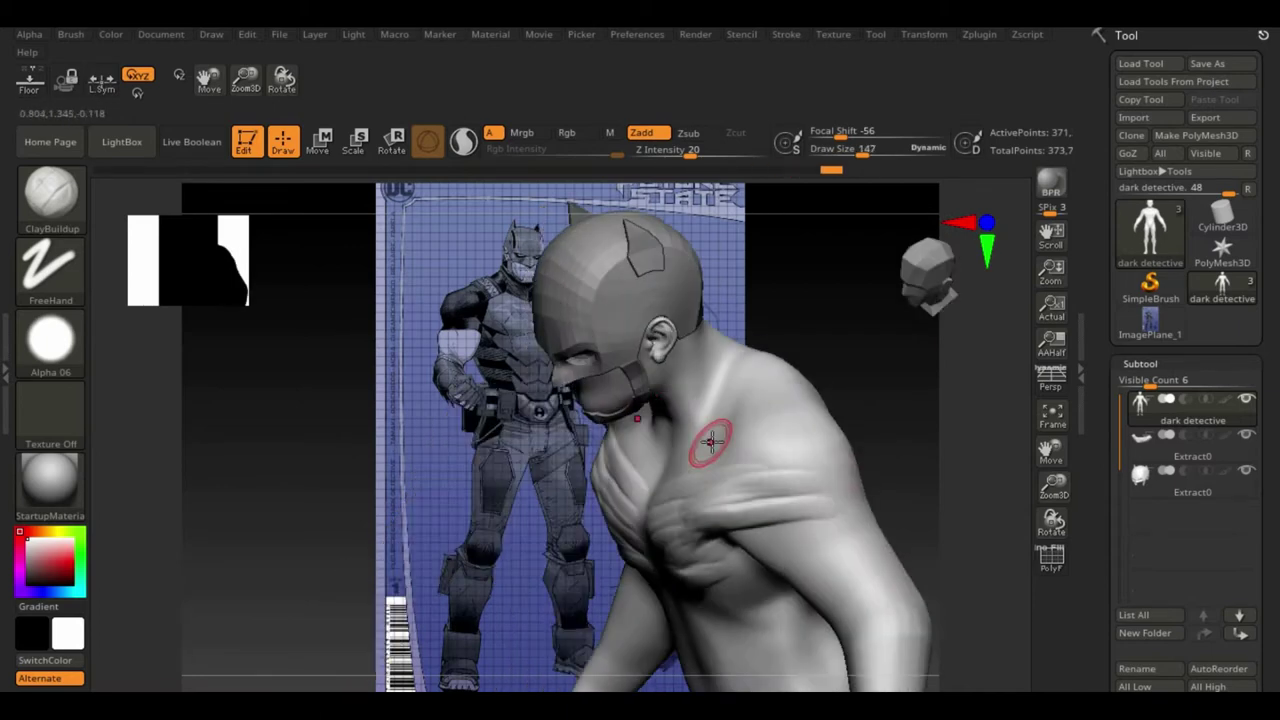
{"action": "mouse_move", "coordinate": [785, 455]}
{"action": "right_mouse_down"}
{"action": "mouse_move", "coordinate": [914, 475]}
{"action": "mouse_move", "coordinate": [805, 423]}
{"action": "right_mouse_up"}
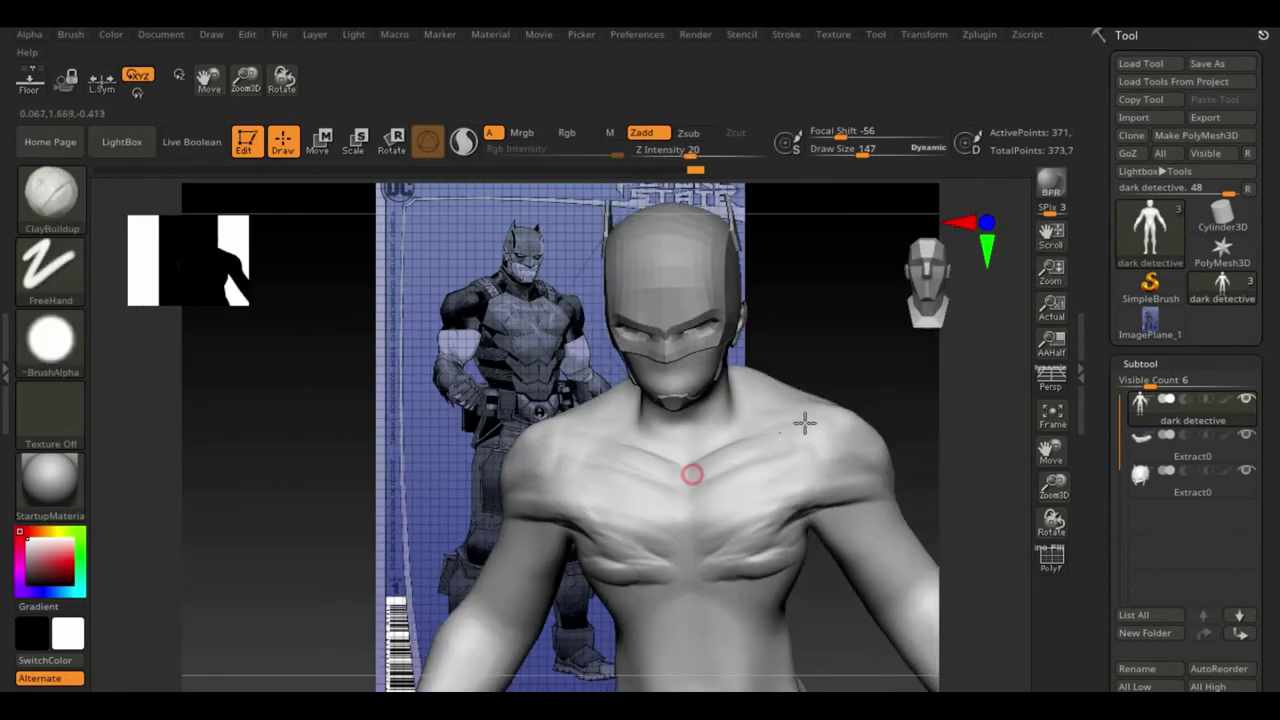
Step: Smooth the chest creases and build up the back muscles
{"action": "mouse_move", "coordinate": [737, 571]}
{"action": "left_mouse_down", "text": "shift"}
{"action": "mouse_move", "coordinate": [809, 423]}
{"action": "mouse_move", "coordinate": [849, 543]}
{"action": "mouse_move", "coordinate": [870, 560]}
{"action": "left_mouse_up", "text": "shift"}
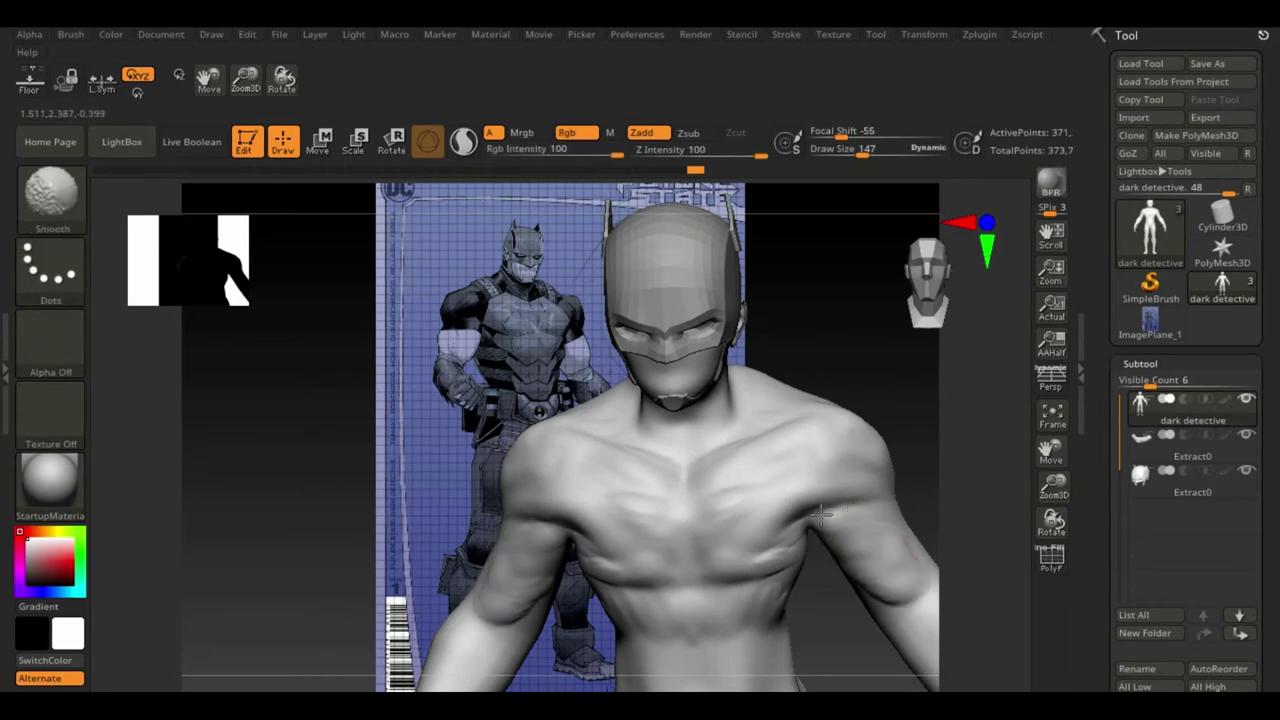
{"action": "mouse_move", "coordinate": [870, 560]}
{"action": "right_mouse_down"}
{"action": "mouse_move", "coordinate": [745, 370]}
{"action": "mouse_move", "coordinate": [806, 286]}
{"action": "mouse_move", "coordinate": [707, 398]}
{"action": "right_mouse_up"}
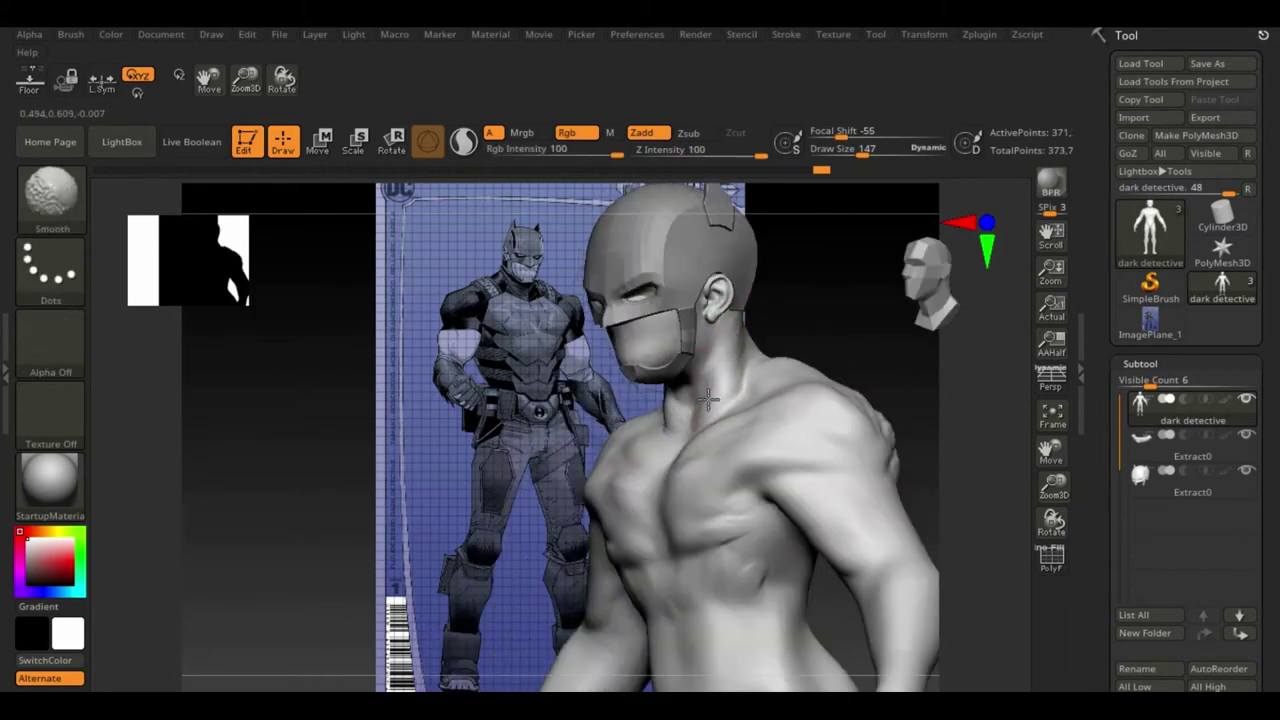
{"action": "mouse_move", "coordinate": [728, 567]}
{"action": "right_mouse_down"}
{"action": "mouse_move", "coordinate": [800, 294]}
{"action": "mouse_move", "coordinate": [794, 409]}
{"action": "right_mouse_up"}
{"action": "mouse_move", "coordinate": [794, 409]}
{"action": "left_mouse_down"}
{"action": "mouse_move", "coordinate": [857, 474]}
{"action": "mouse_move", "coordinate": [790, 547]}
{"action": "mouse_move", "coordinate": [700, 520]}
{"action": "mouse_move", "coordinate": [743, 434]}
{"action": "left_mouse_up"}
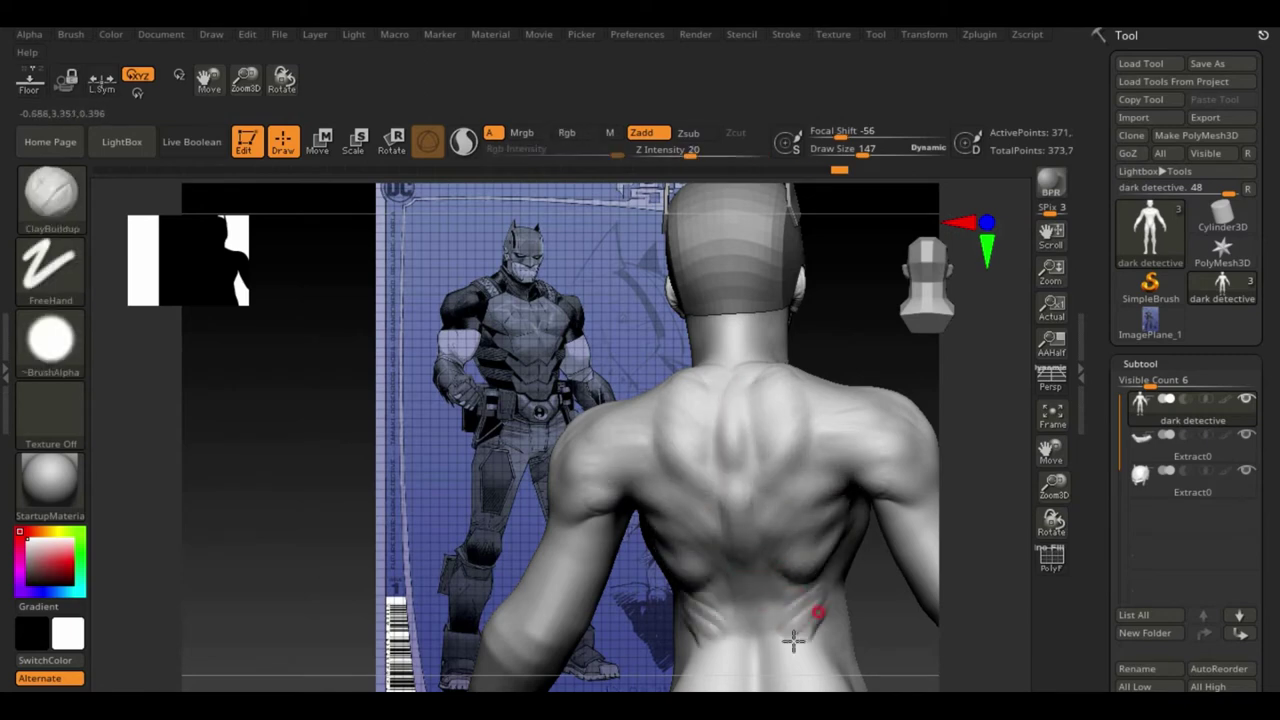
{"action": "left_click_drag", "start_coordinate": [791, 634], "coordinate": [845, 523], "text": "shift"}
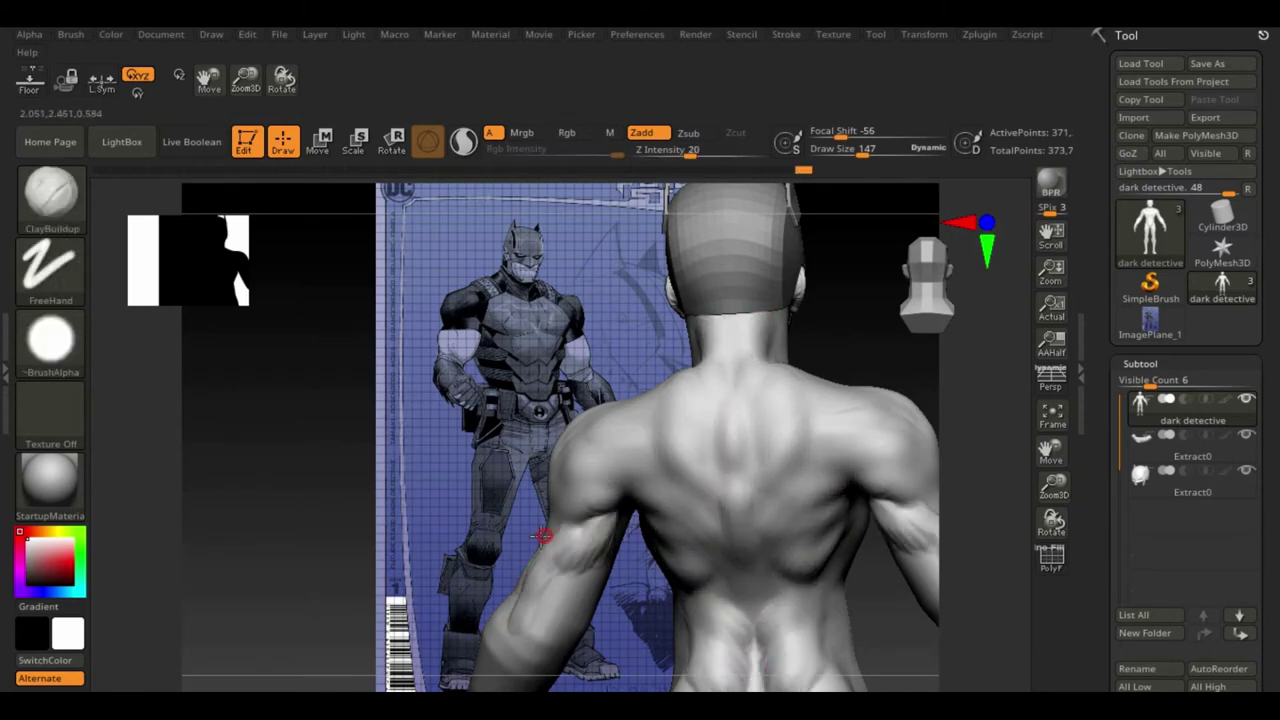
{"action": "mouse_move", "coordinate": [864, 460]}
{"action": "right_mouse_down"}
{"action": "mouse_move", "coordinate": [755, 428]}
{"action": "mouse_move", "coordinate": [620, 523]}
{"action": "mouse_move", "coordinate": [620, 380]}
{"action": "right_mouse_up"}
Step: Sculpt abdomen creases, then redo recent body changes with Ctrl+Shift+Z
{"action": "mouse_move", "coordinate": [600, 540]}
{"action": "left_mouse_down"}
{"action": "mouse_move", "coordinate": [620, 477]}
{"action": "mouse_move", "coordinate": [566, 488]}
{"action": "left_mouse_up"}
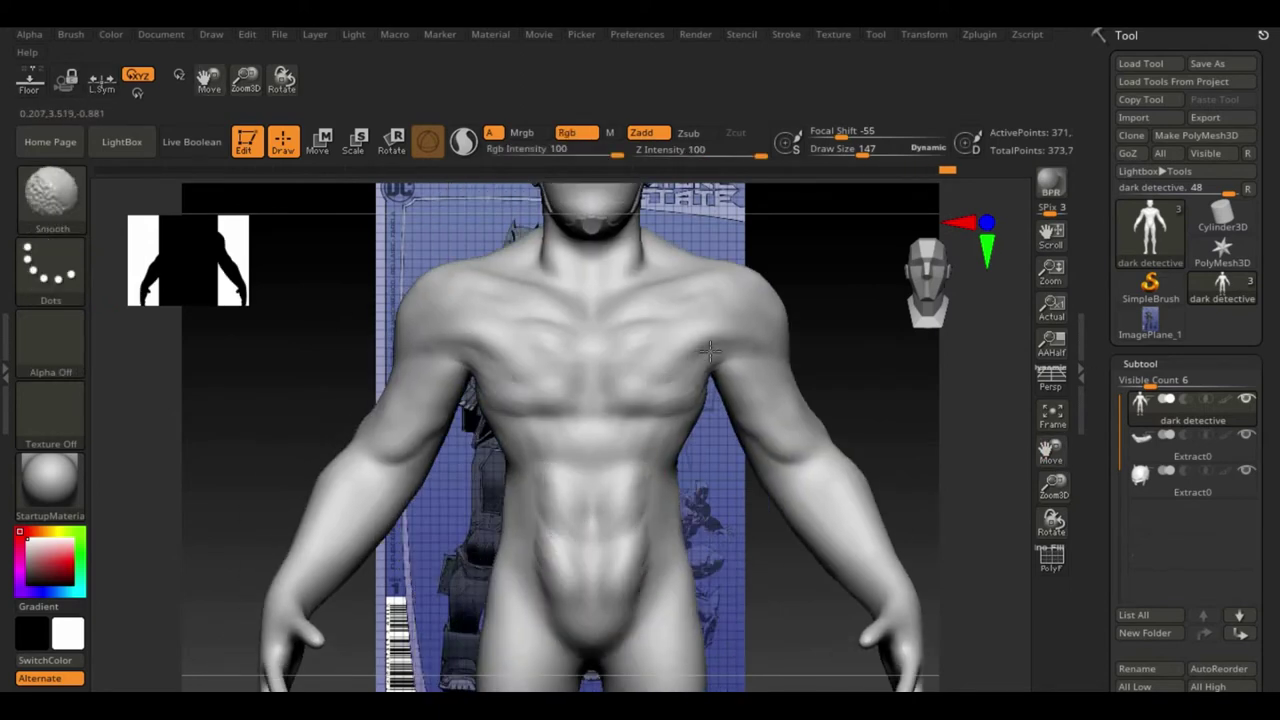
{"action": "mouse_move", "coordinate": [813, 472]}
{"action": "right_mouse_down"}
{"action": "mouse_move", "coordinate": [863, 351]}
{"action": "mouse_move", "coordinate": [846, 323]}
{"action": "mouse_move", "coordinate": [243, 466]}
{"action": "mouse_move", "coordinate": [832, 458]}
{"action": "right_mouse_up"}
{"action": "mouse_move", "coordinate": [731, 380]}
{"action": "right_mouse_down"}
{"action": "mouse_move", "coordinate": [283, 543]}
{"action": "mouse_move", "coordinate": [785, 352]}
{"action": "right_mouse_up"}
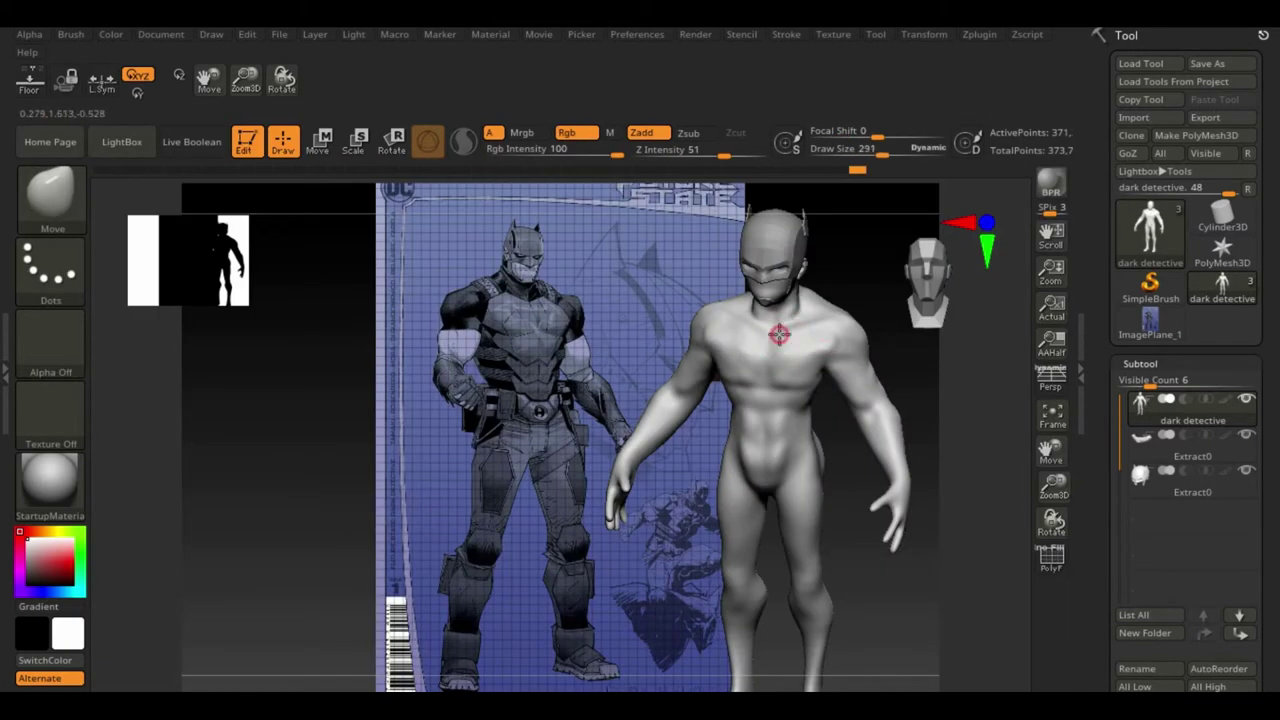
{"action": "key", "text": "ctrl+shift+z"}
{"action": "key", "text": "ctrl+shift+z"}
{"action": "key", "text": "ctrl+shift+z"}
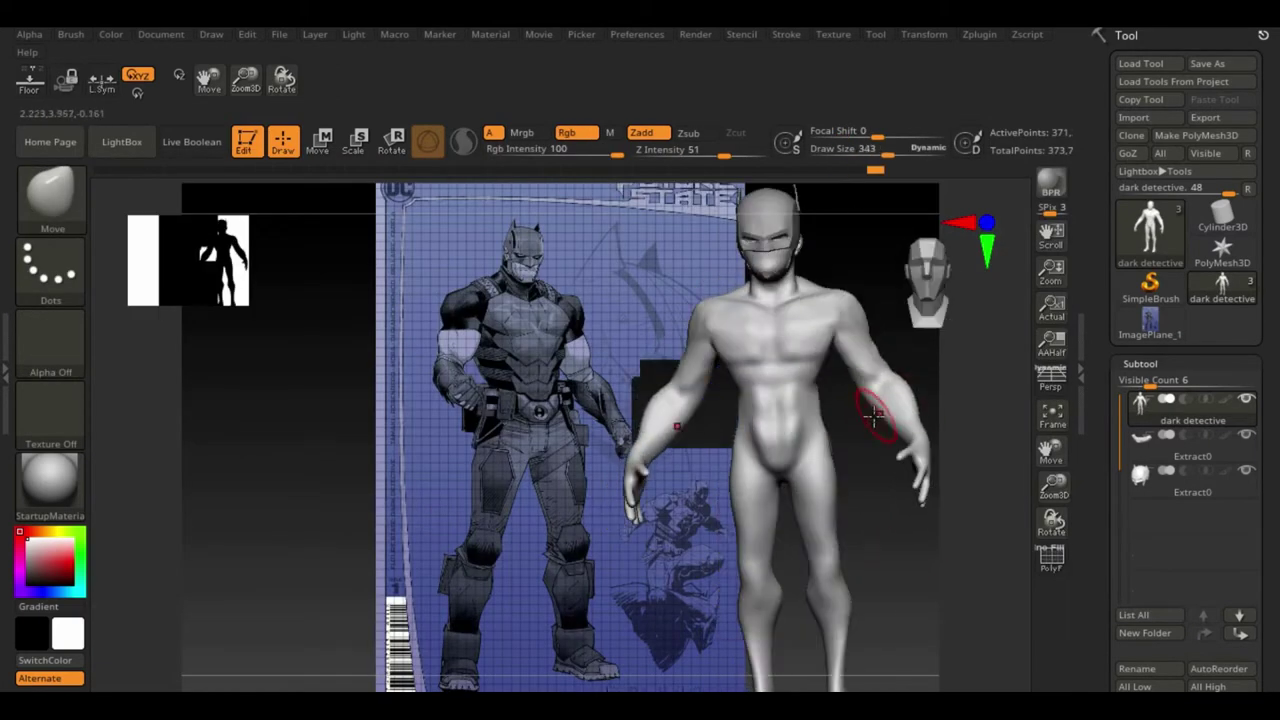
{"action": "key", "text": "ctrl+shift+z"}
{"action": "key", "text": "ctrl+shift+z"}
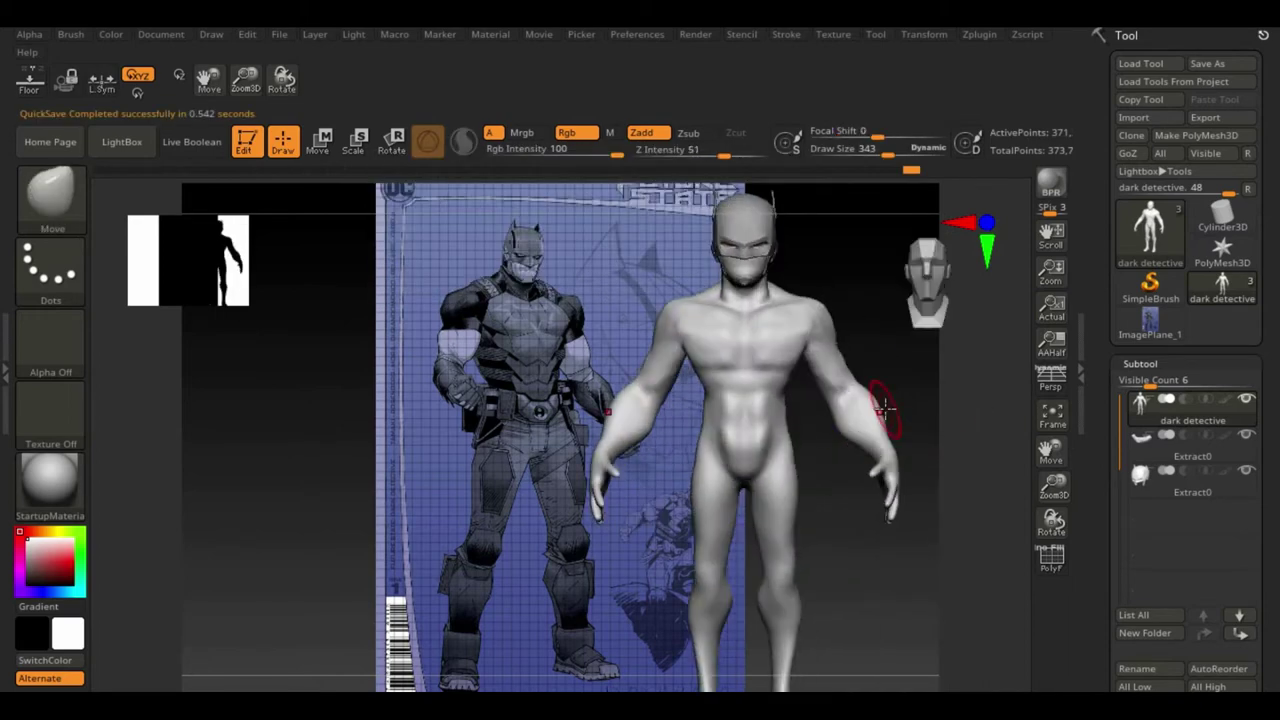
{"action": "key", "text": "ctrl+shift+z"}
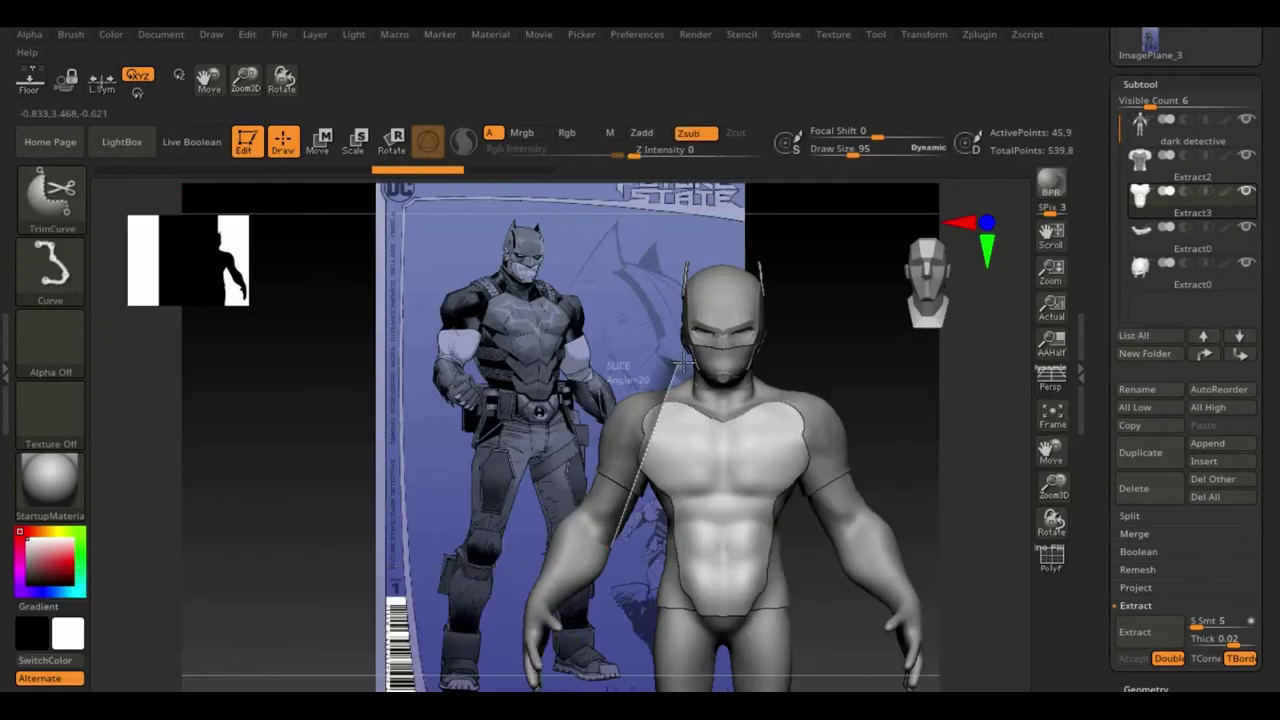
Step: Solo Extract3 and trim its torso edge along a curve
{"action": "left_click_drag", "start_coordinate": [660, 526], "coordinate": [645, 391]}
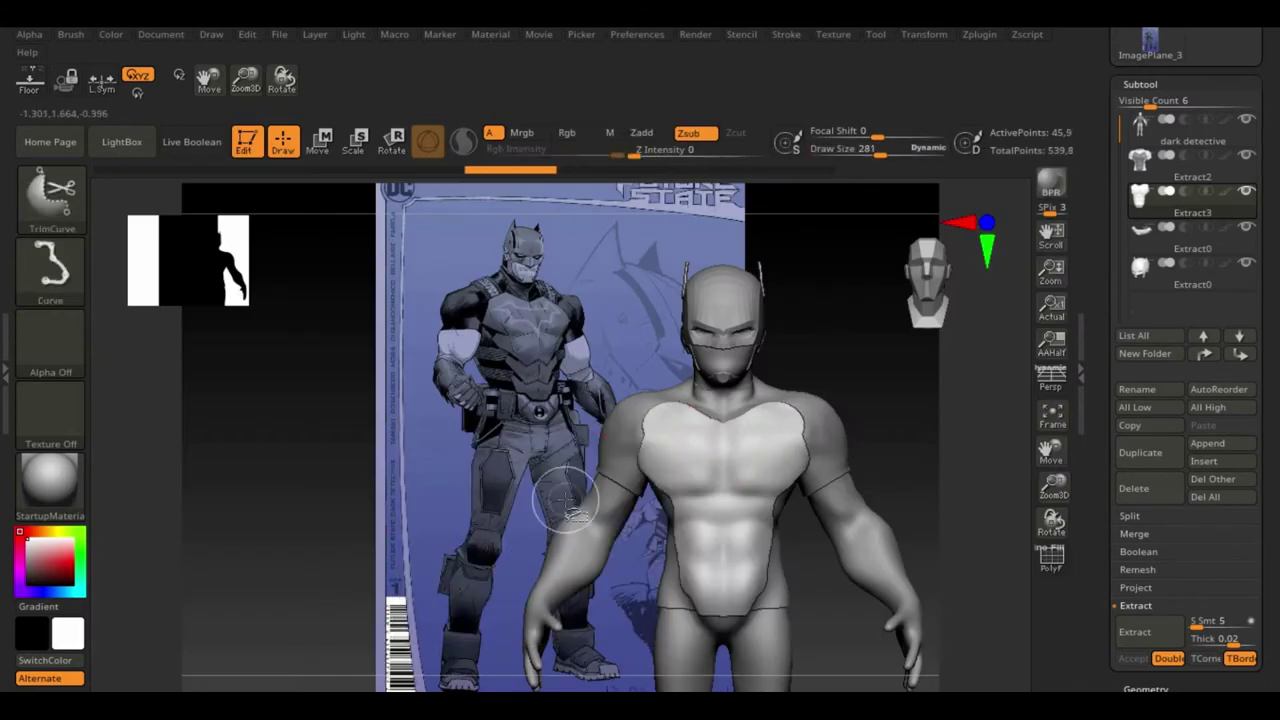
{"action": "left_click", "coordinate": [700, 430], "text": "ctrl+shift"}
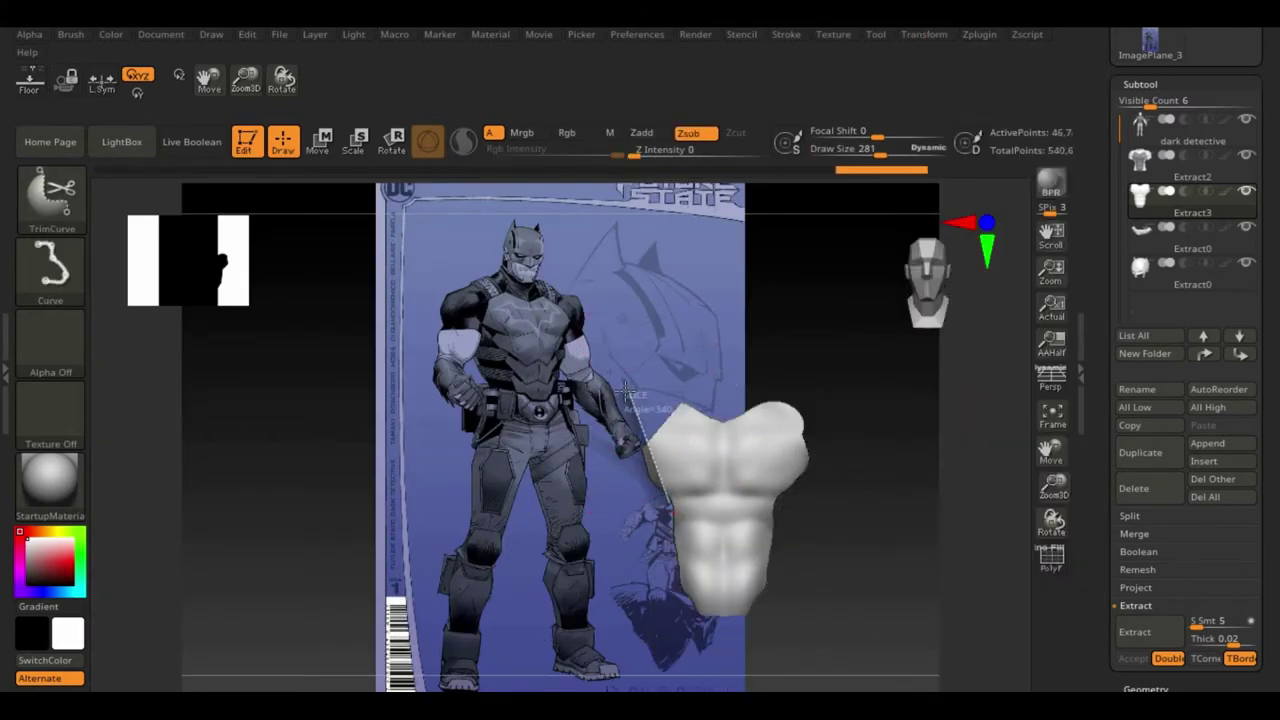
{"action": "left_click_drag", "start_coordinate": [624, 390], "coordinate": [628, 365], "text": "ctrl+shift"}
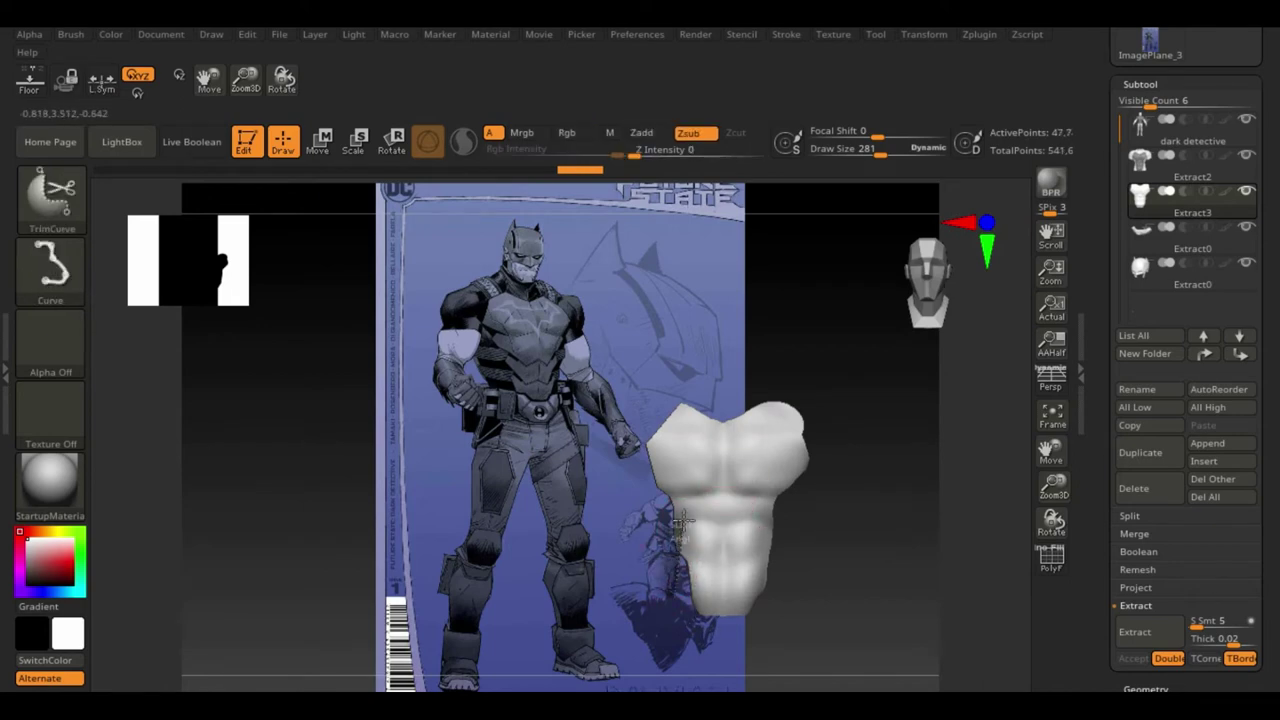
Step: Mirror And Weld the trimmed chest piece into a symmetric breastplate
{"action": "left_click_drag", "start_coordinate": [983, 521], "coordinate": [971, 540]}
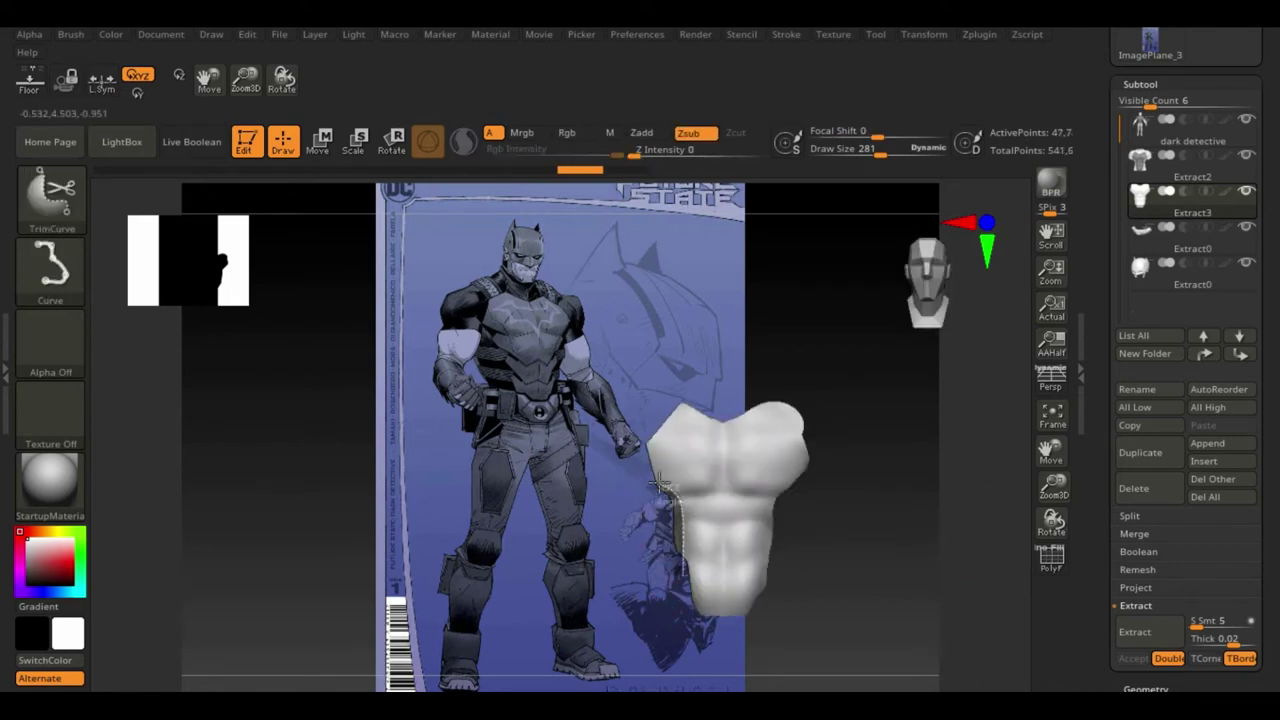
{"action": "mouse_move", "coordinate": [955, 551]}
{"action": "left_mouse_down"}
{"action": "mouse_move", "coordinate": [920, 531]}
{"action": "mouse_move", "coordinate": [700, 620]}
{"action": "left_mouse_up"}
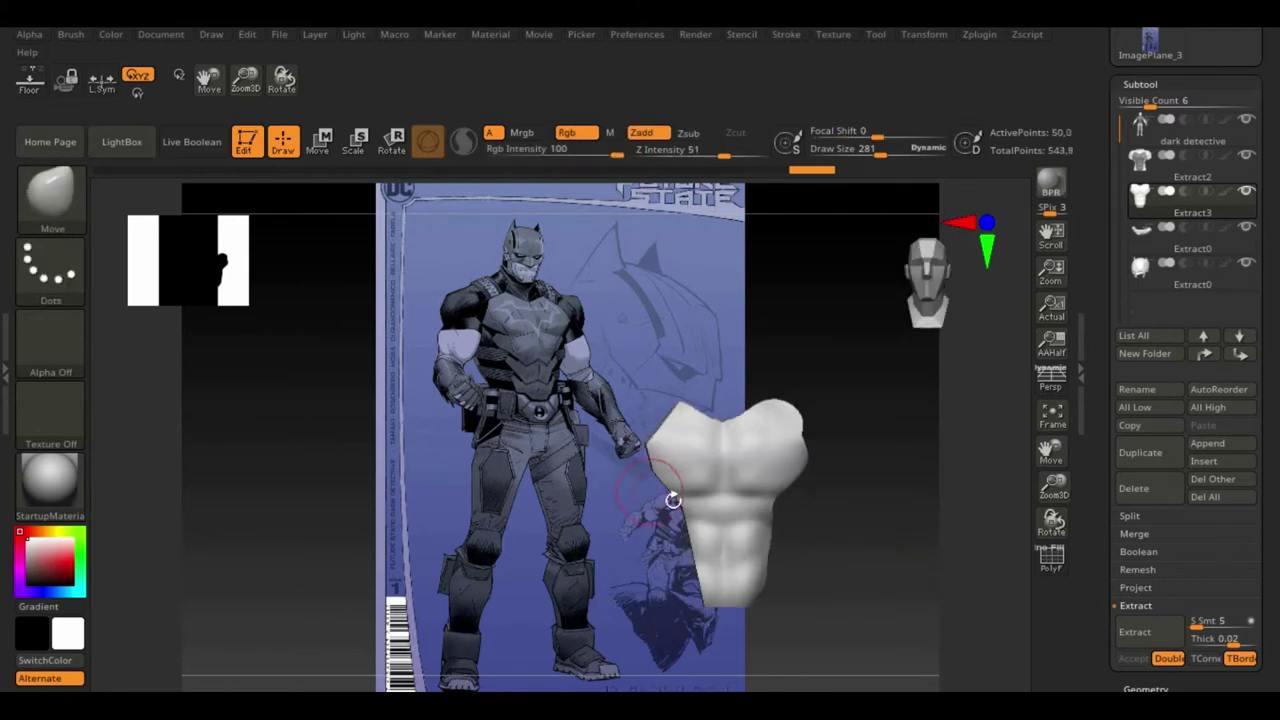
{"action": "left_click", "coordinate": [1145, 689]}
{"action": "left_click", "coordinate": [1155, 412]}
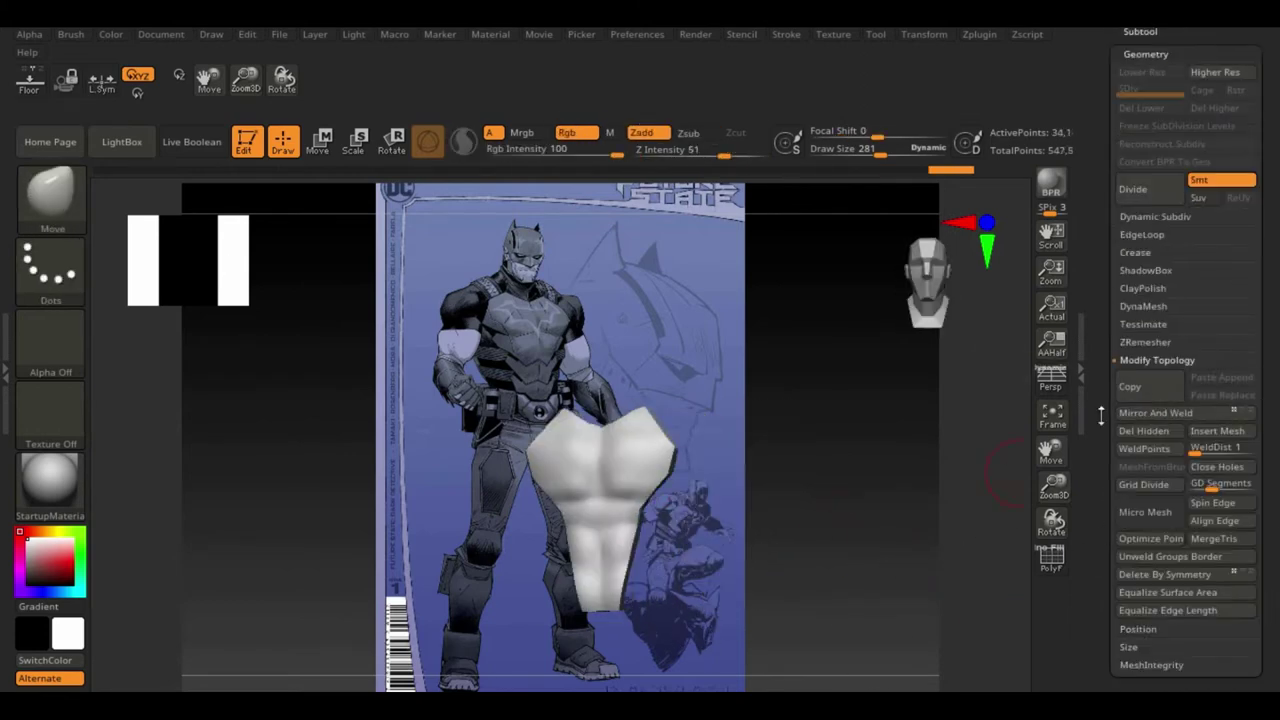
Step: With PolyF on, ZRemesh the Extract3 chest plate at Half density with KeepGroups
{"action": "key", "text": "shift+f"}
{"action": "left_click", "coordinate": [1145, 342]}
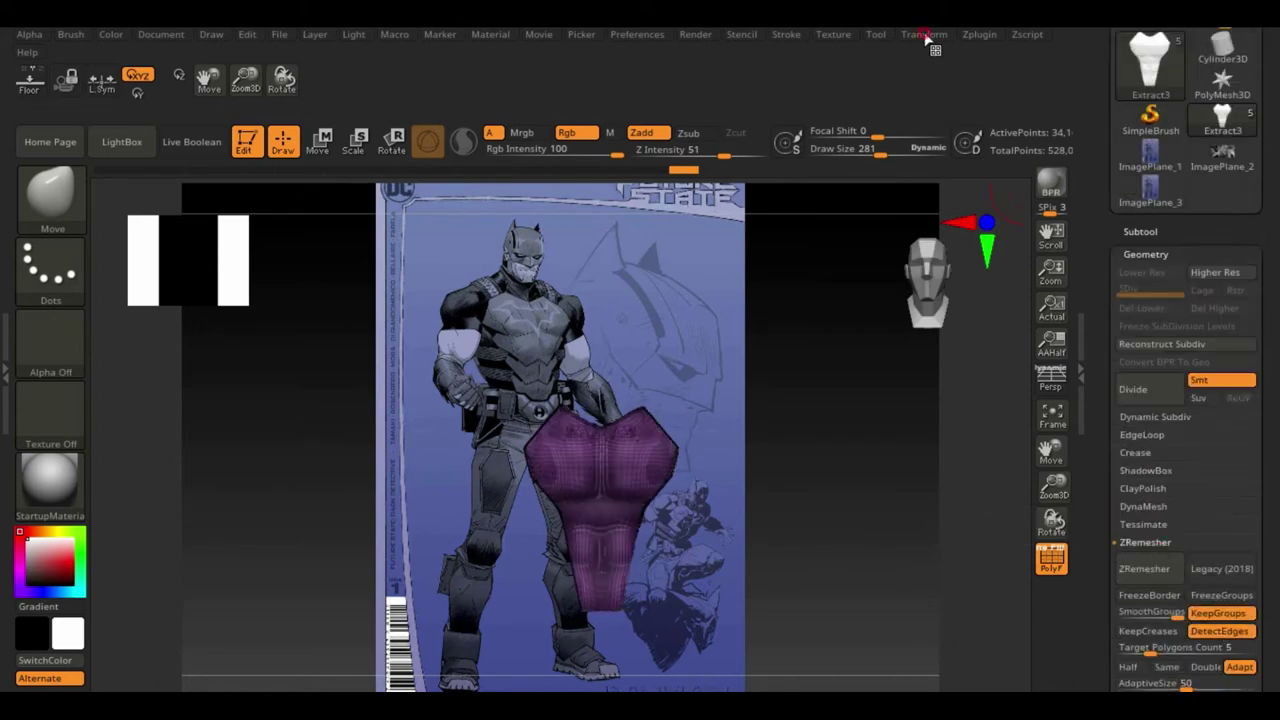
{"action": "scroll", "coordinate": [1093, 507], "scroll_direction": "down", "scroll_amount": 5}
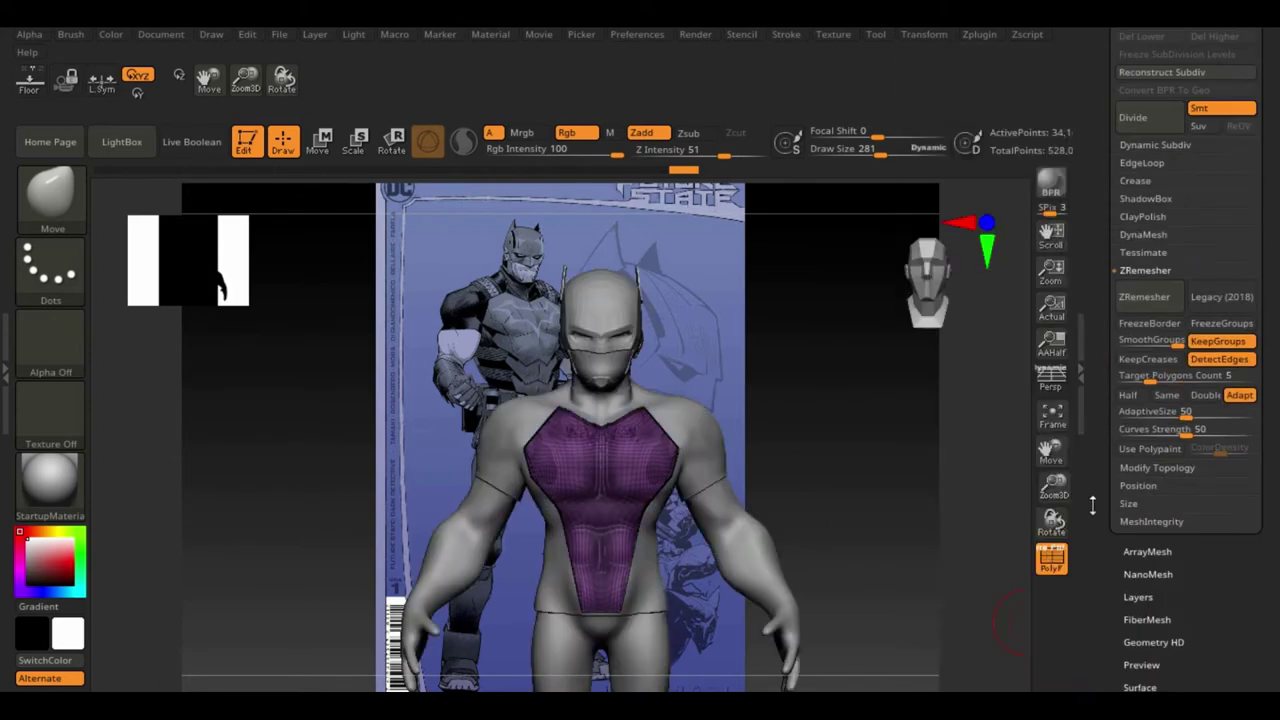
{"action": "left_click_drag", "start_coordinate": [930, 380], "coordinate": [906, 391]}
{"action": "left_click", "coordinate": [1136, 298]}
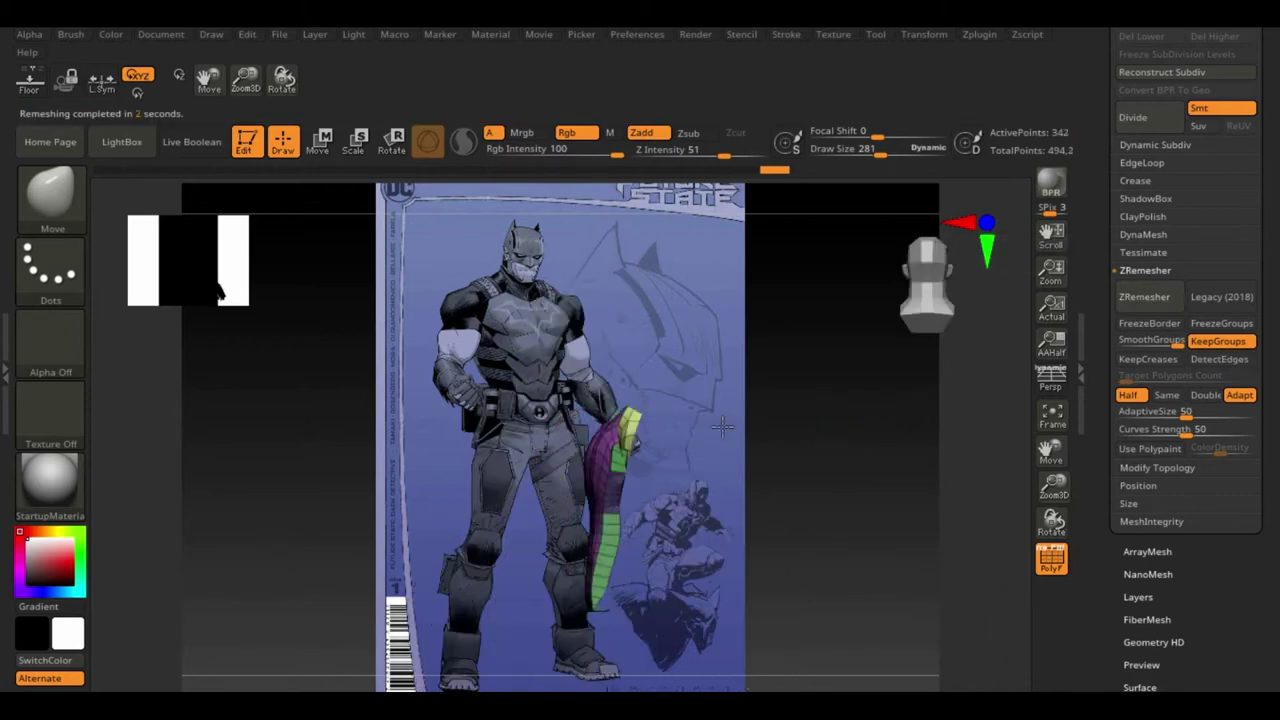
Step: Delete the chest plate's hidden polygons, leaving 388 points, and view it from the side
{"action": "left_click", "coordinate": [1157, 467]}
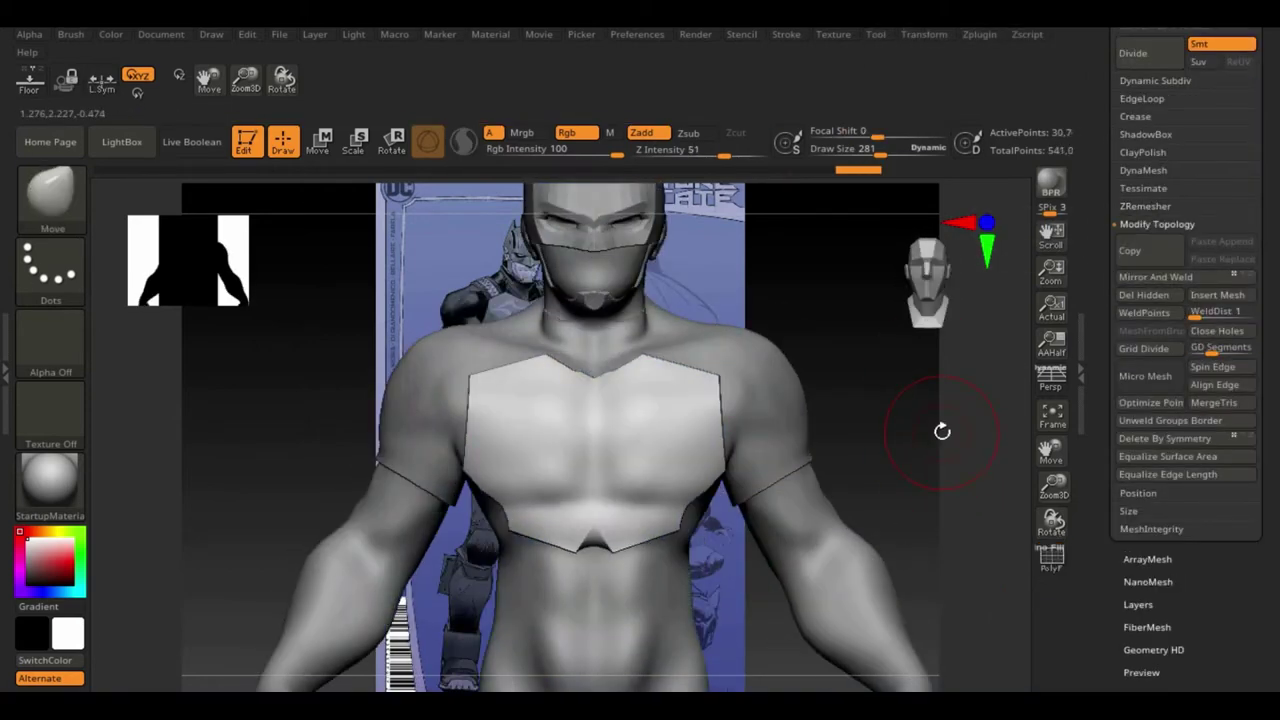
{"action": "left_click", "coordinate": [1145, 206]}
{"action": "key", "text": "shift+f"}
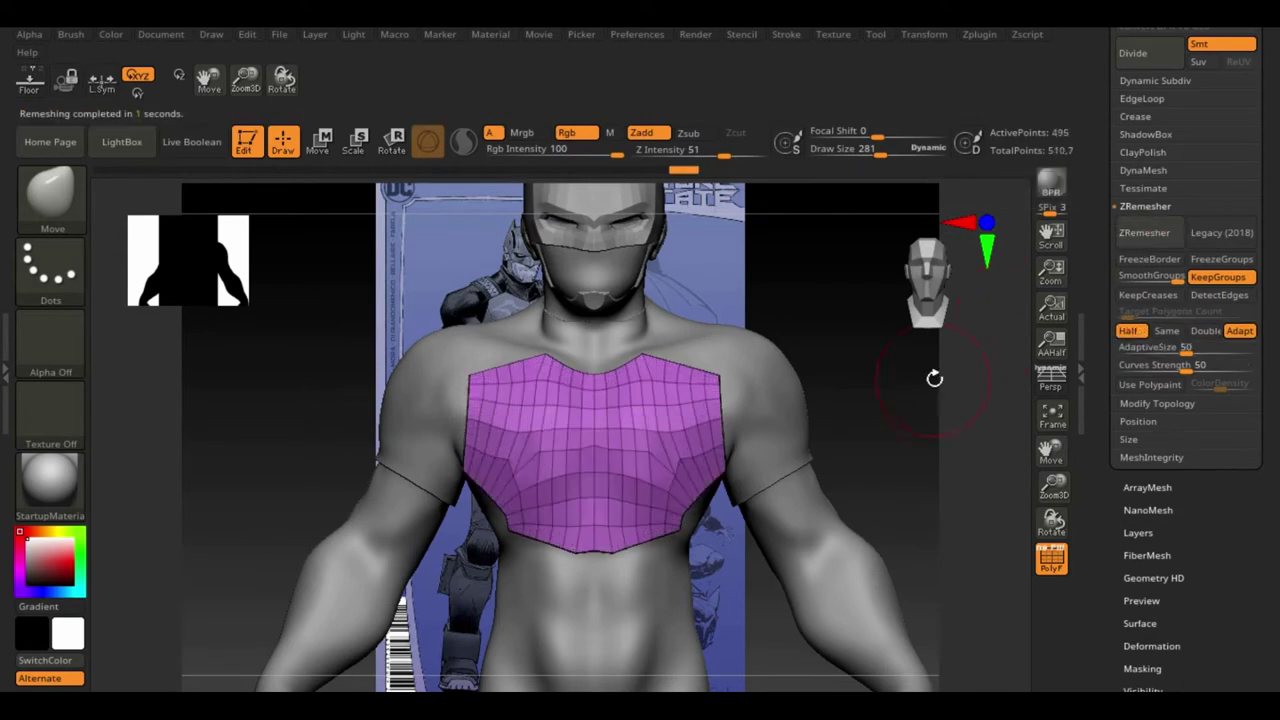
{"action": "mouse_move", "coordinate": [931, 371]}
{"action": "left_mouse_down"}
{"action": "mouse_move", "coordinate": [1023, 394]}
{"action": "mouse_move", "coordinate": [857, 394]}
{"action": "mouse_move", "coordinate": [998, 378]}
{"action": "left_mouse_up"}
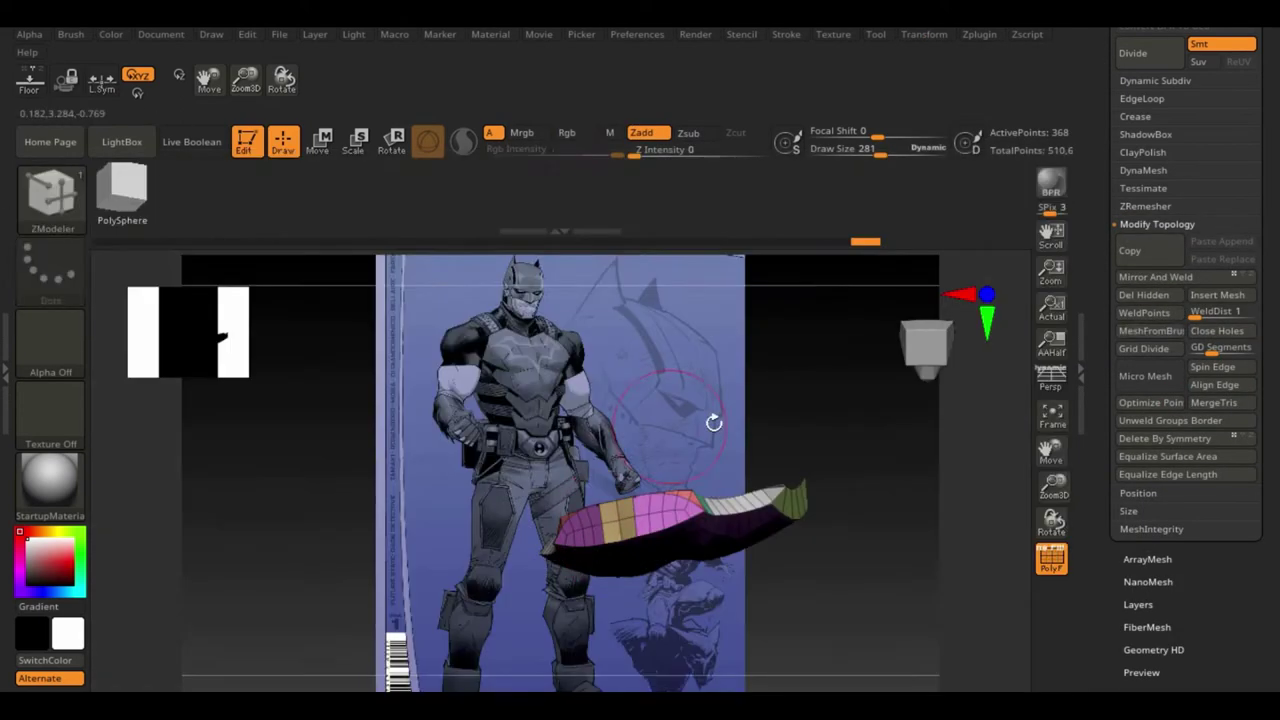
Step: Delete an edge loop from the low-poly chest strip with ZModeler
{"action": "left_click_drag", "start_coordinate": [713, 422], "coordinate": [640, 560]}
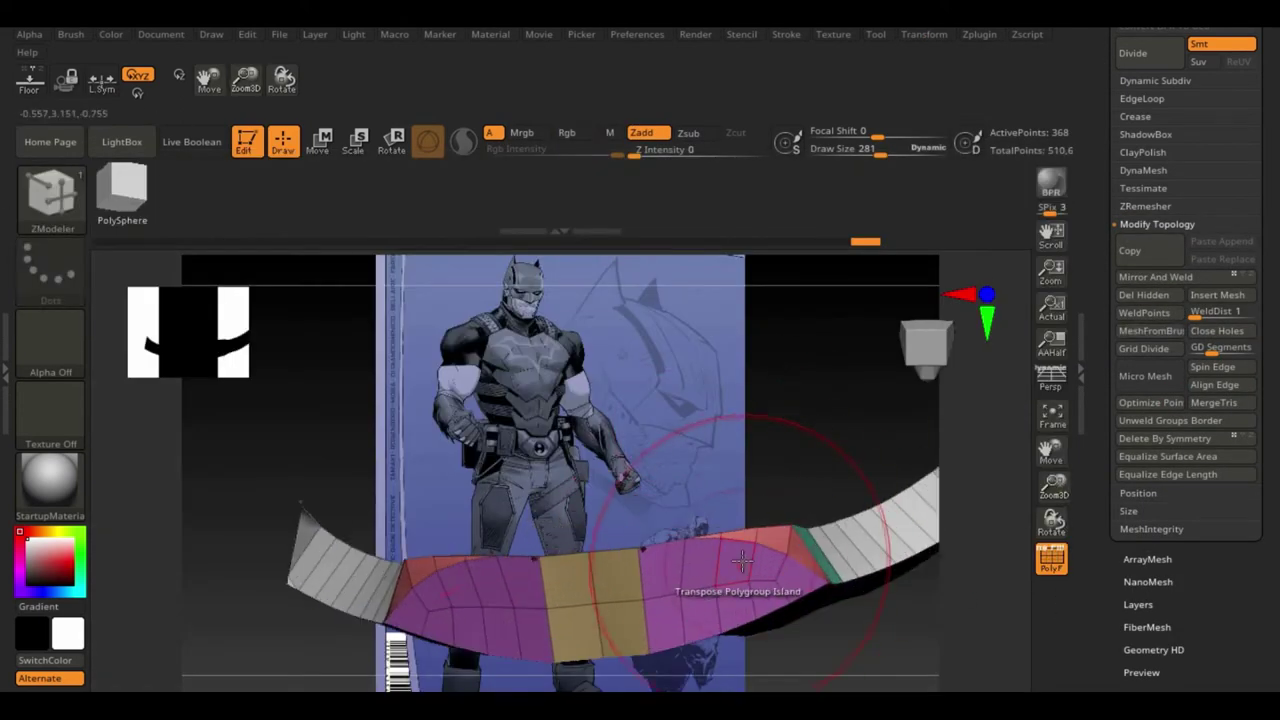
{"action": "key", "text": "space"}
{"action": "left_click", "coordinate": [600, 366]}
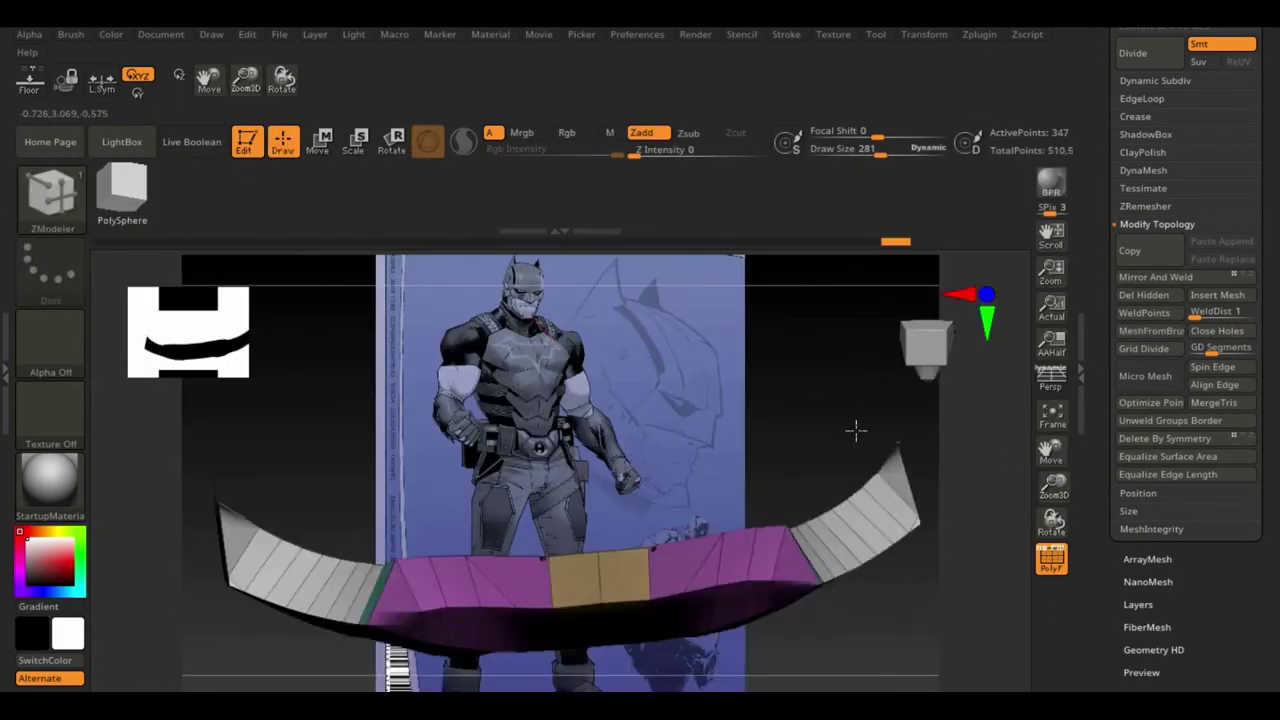
Step: Move the side panel down, narrow the magenta centre strip, and add new armor polygons
{"action": "left_click_drag", "start_coordinate": [700, 586], "coordinate": [808, 402]}
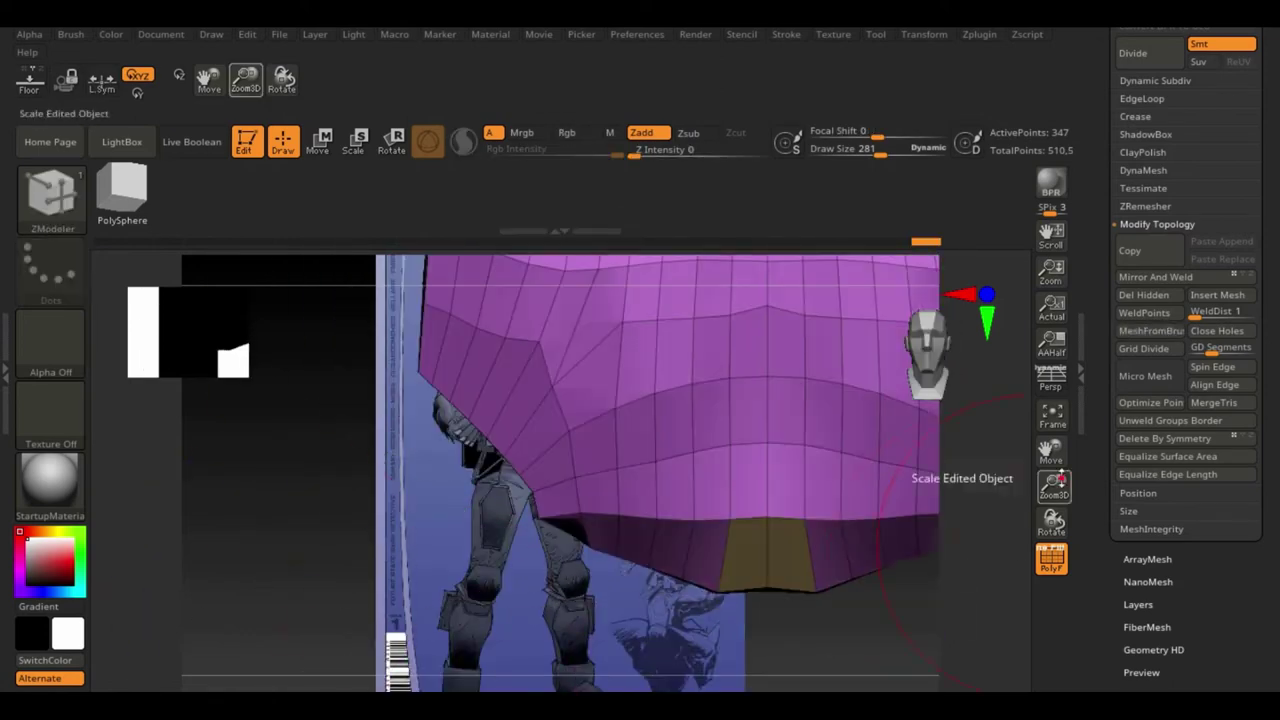
{"action": "left_click", "coordinate": [814, 543]}
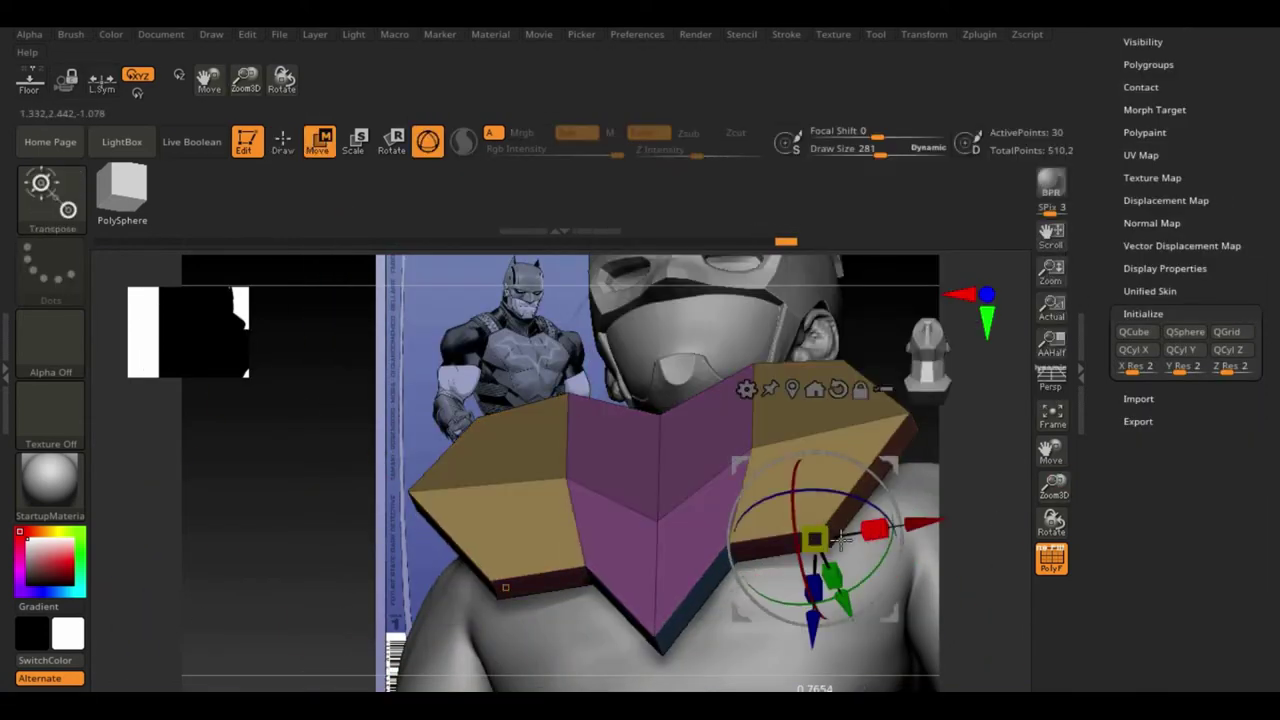
{"action": "mouse_move", "coordinate": [814, 586]}
{"action": "left_mouse_down"}
{"action": "mouse_move", "coordinate": [795, 625]}
{"action": "mouse_move", "coordinate": [876, 621]}
{"action": "left_mouse_up"}
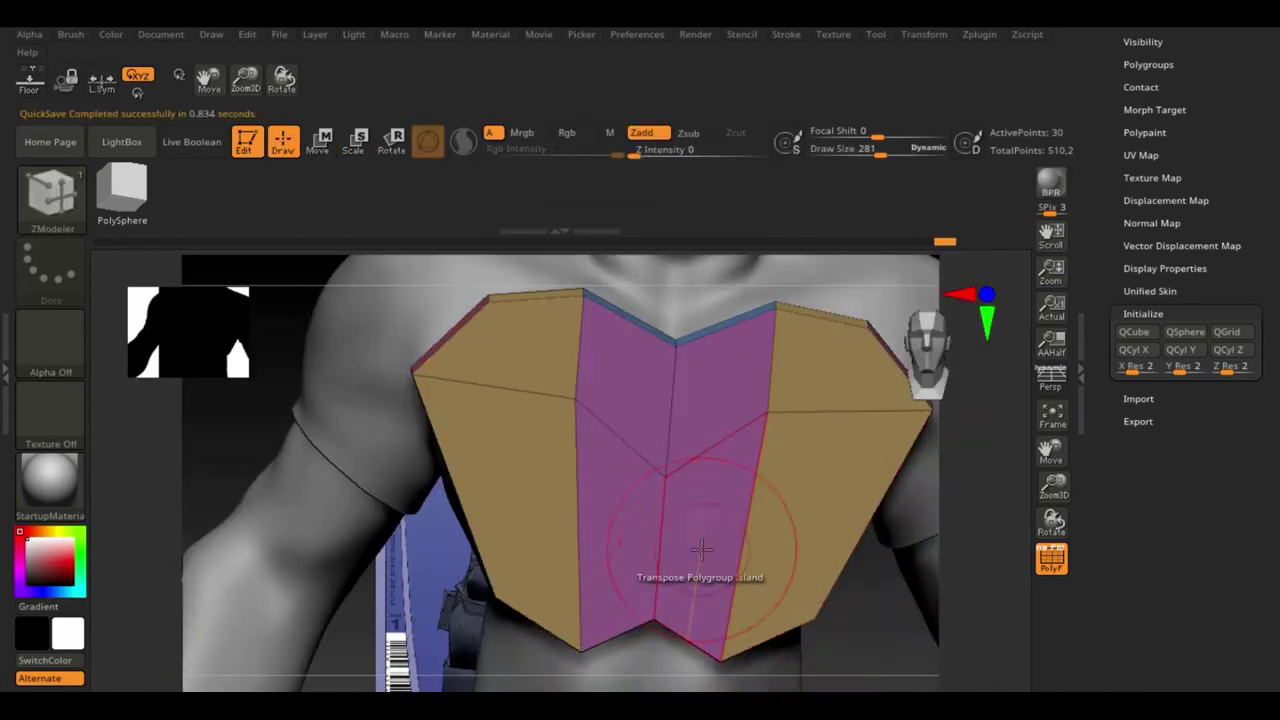
{"action": "left_click_drag", "start_coordinate": [700, 548], "coordinate": [722, 535]}
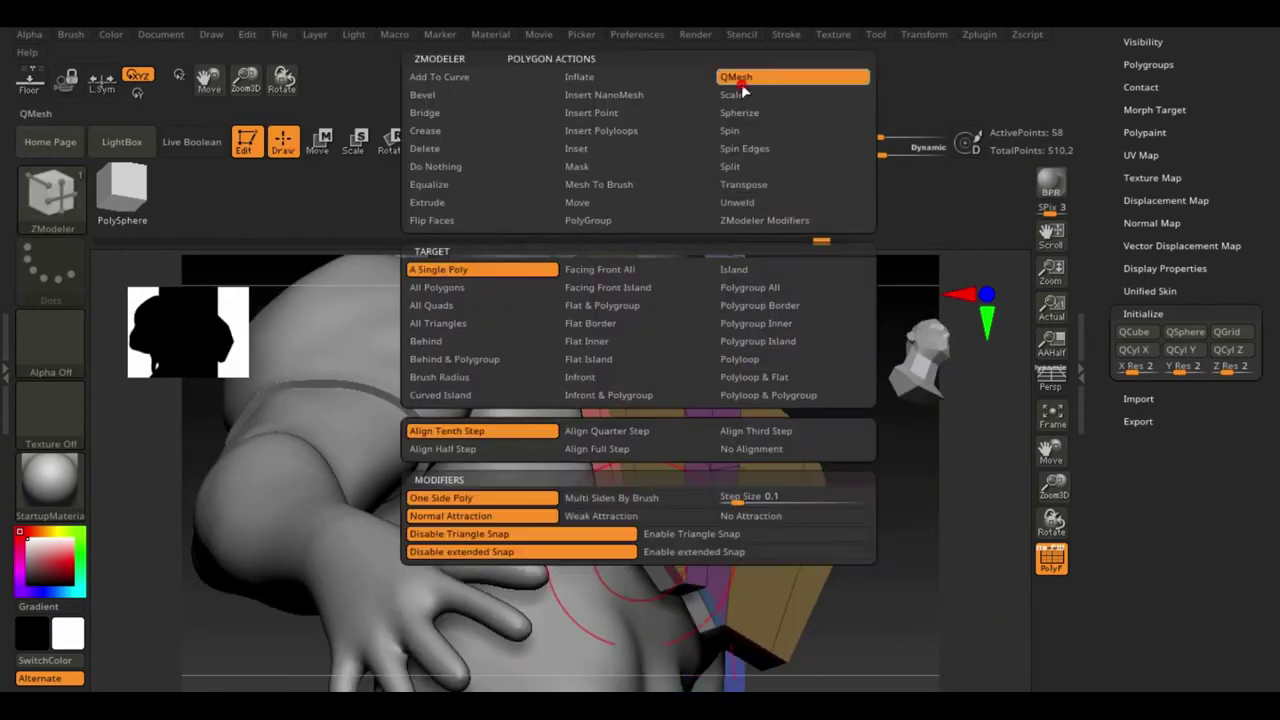
{"action": "left_click_drag", "start_coordinate": [886, 510], "coordinate": [783, 543]}
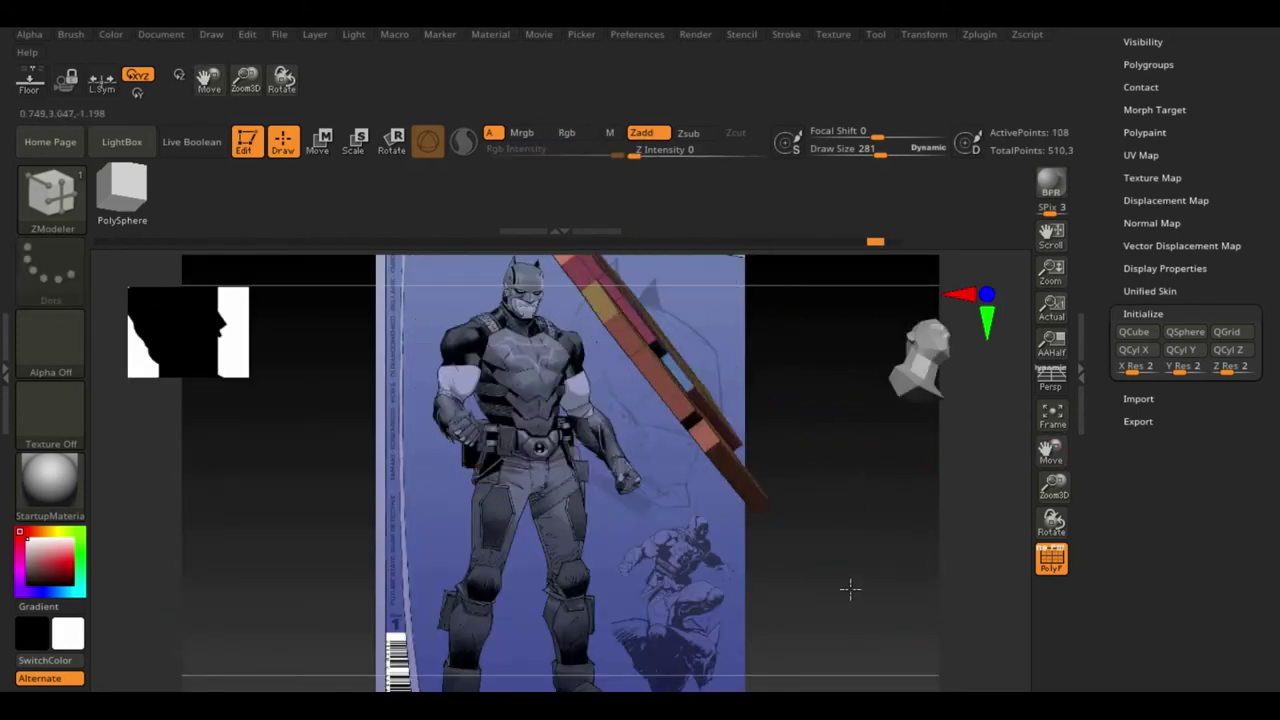
{"action": "left_click", "coordinate": [592, 265]}
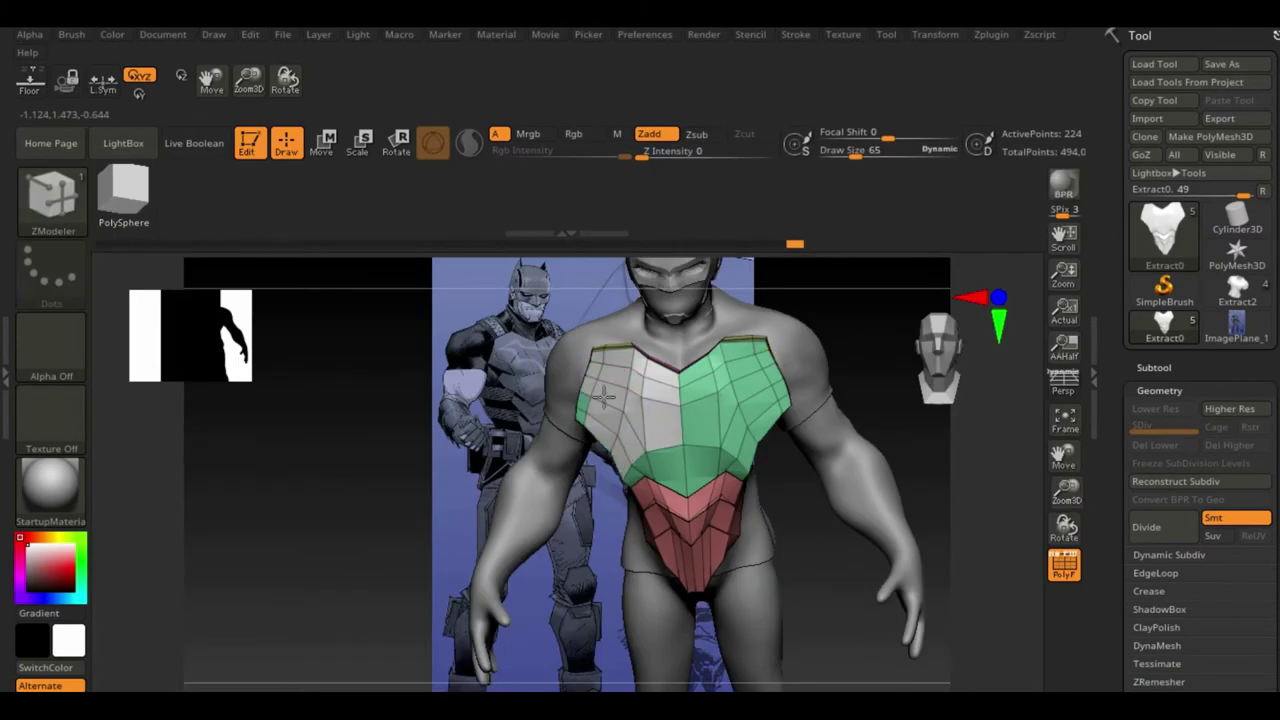
Step: Try the Inset and gizmo polygon actions on the chest armor, undoing the inset
{"action": "key", "text": "space"}
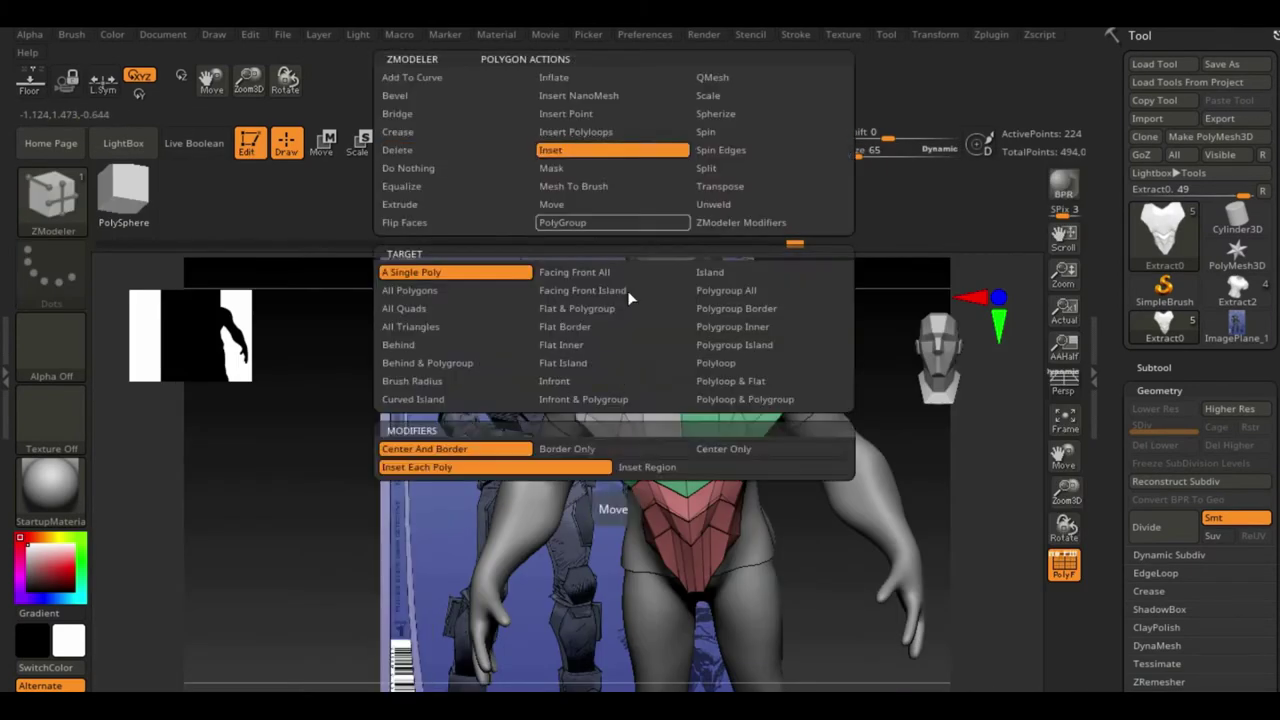
{"action": "left_click", "coordinate": [566, 149]}
{"action": "key", "text": "ctrl+z"}
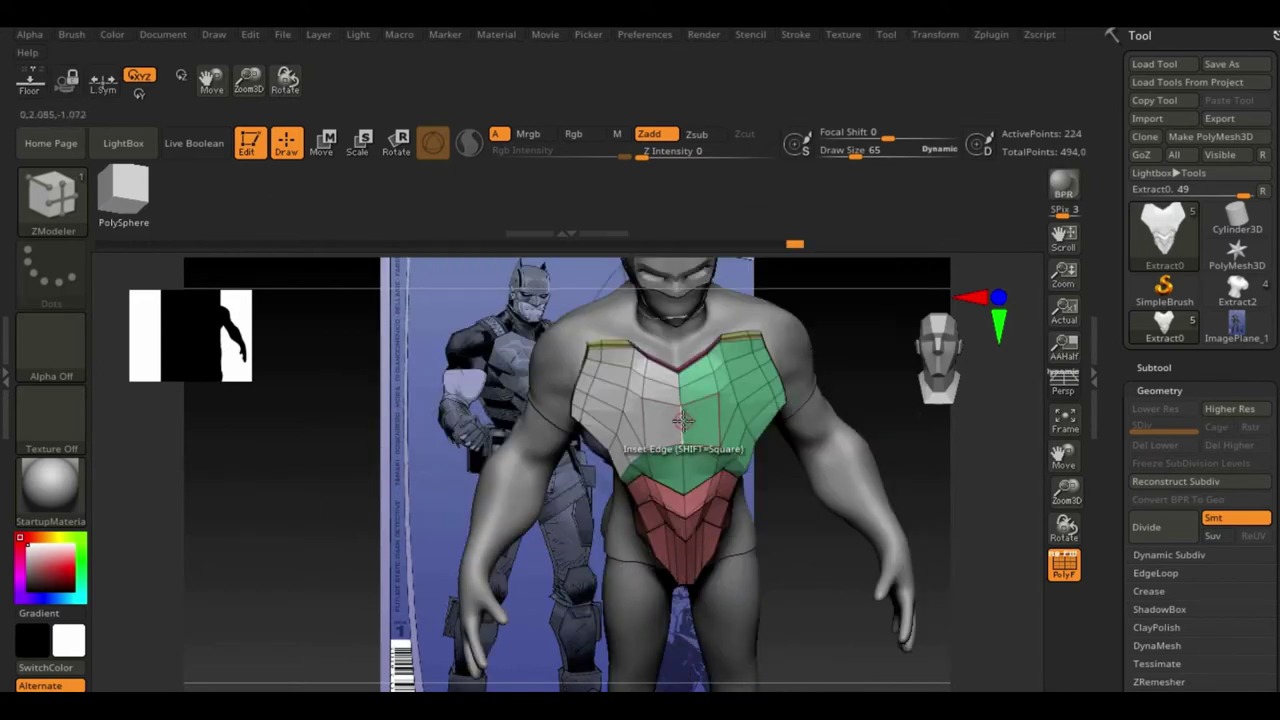
{"action": "key", "text": "space"}
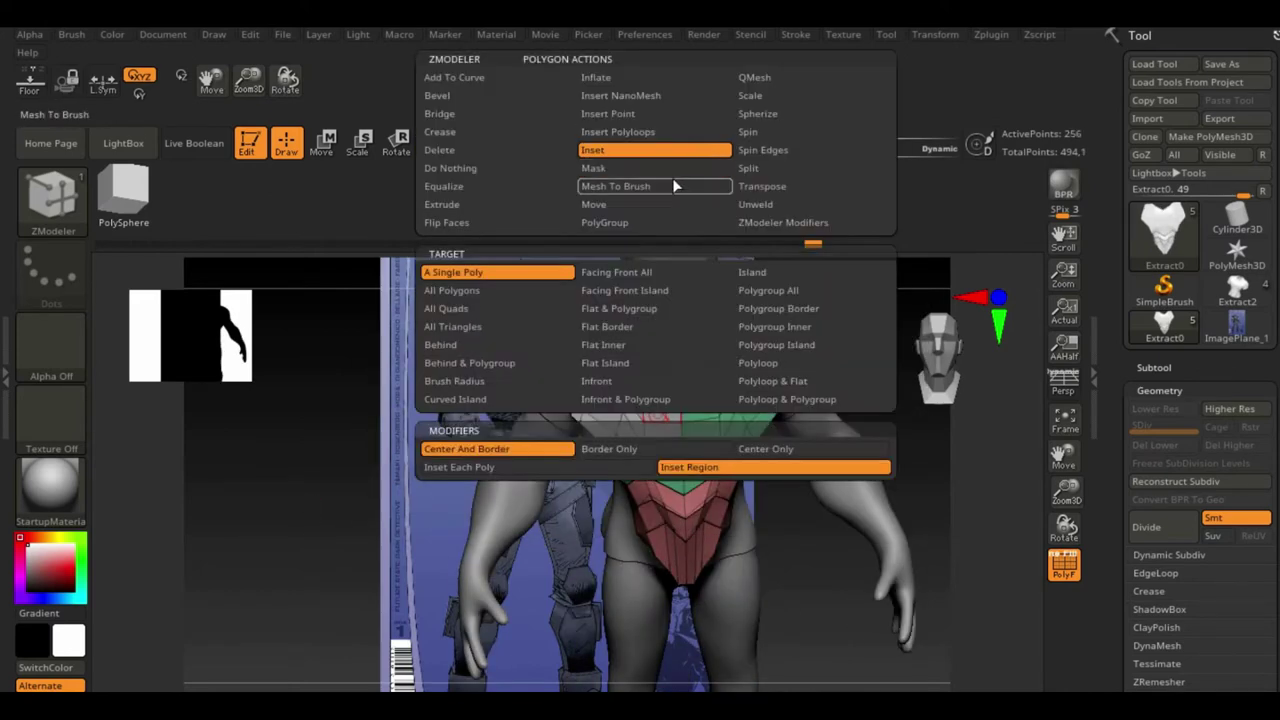
{"action": "left_click", "coordinate": [686, 465]}
{"action": "key", "text": "space"}
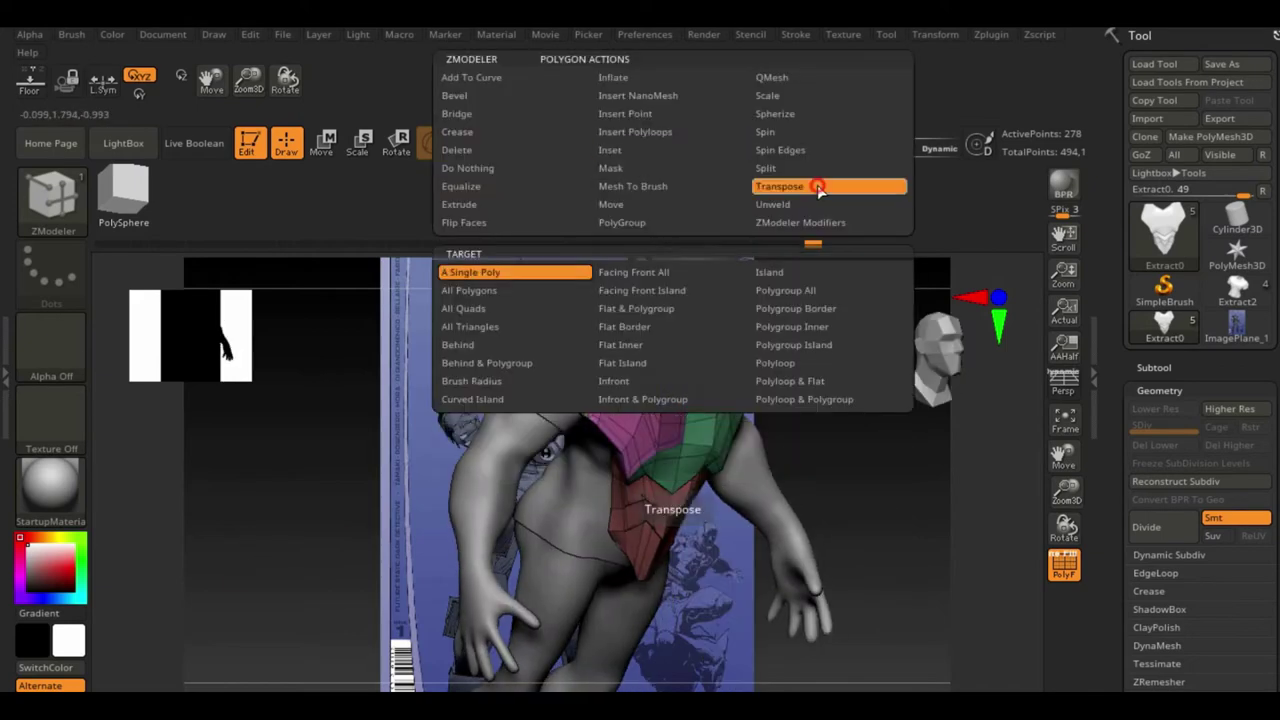
{"action": "left_click", "coordinate": [814, 180]}
{"action": "left_click_drag", "start_coordinate": [300, 480], "coordinate": [290, 490]}
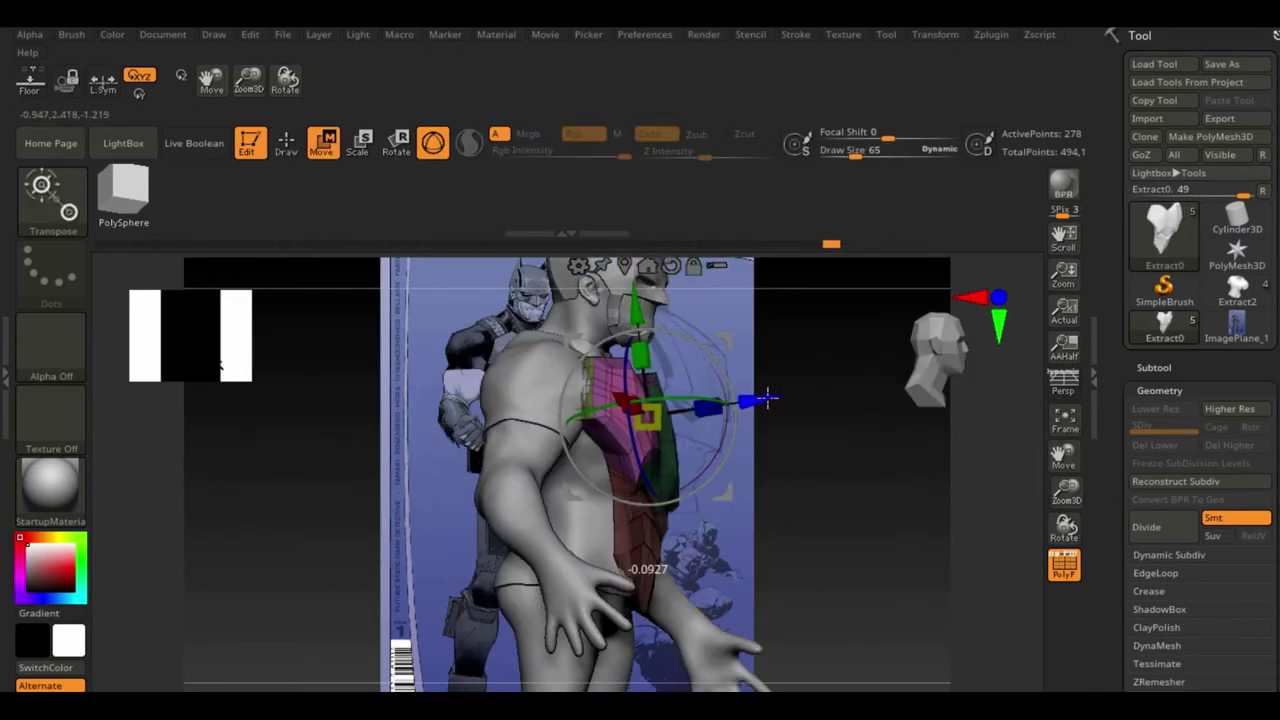
{"action": "left_click", "coordinate": [286, 143]}
Step: Delete the stray thin grey polygon from the chest patch and orbit to check it
{"action": "left_click_drag", "start_coordinate": [1064, 490], "coordinate": [1105, 660]}
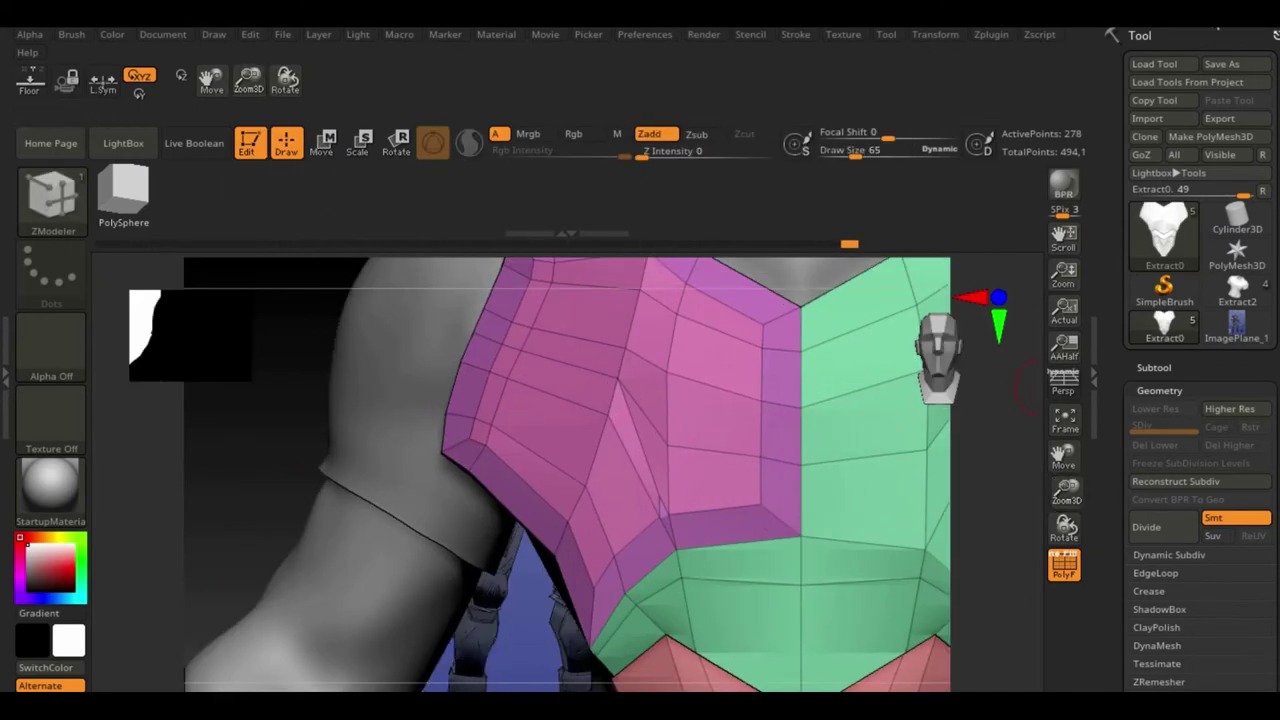
{"action": "left_click", "coordinate": [53, 195]}
{"action": "left_click_drag", "start_coordinate": [1064, 490], "coordinate": [1064, 560]}
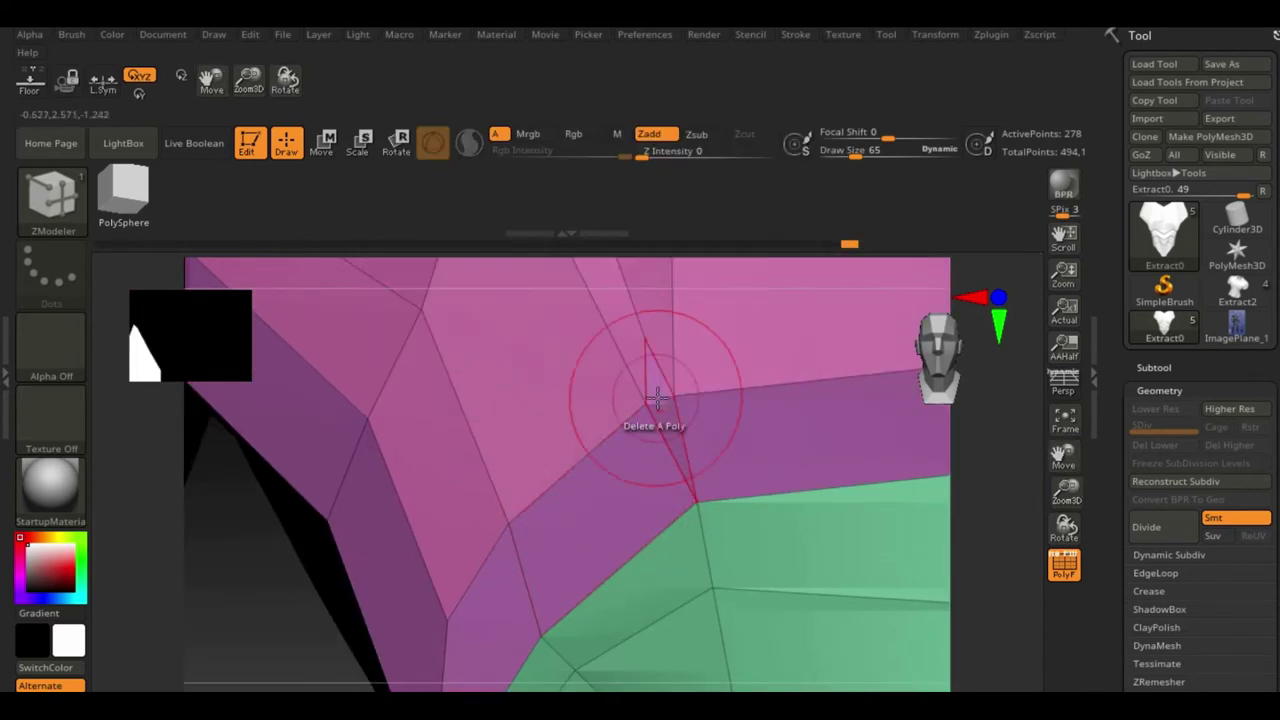
{"action": "right_click_drag", "start_coordinate": [643, 401], "coordinate": [647, 449]}
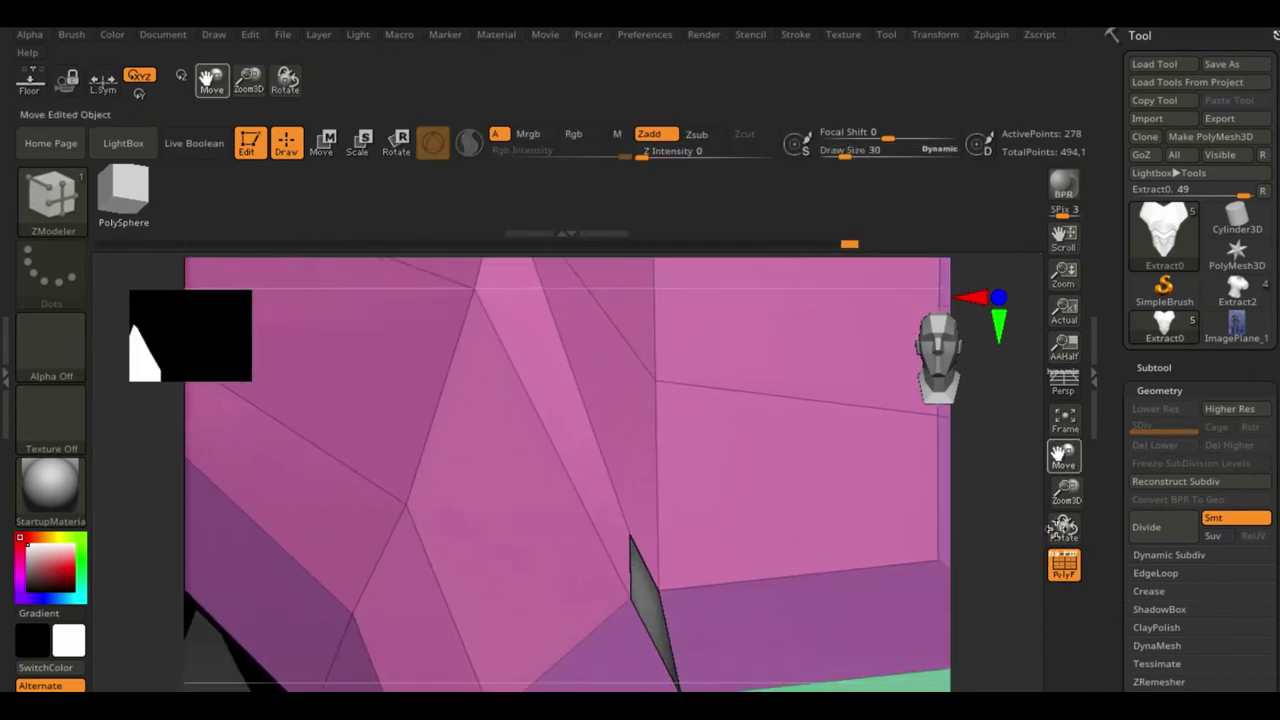
{"action": "key", "text": "space"}
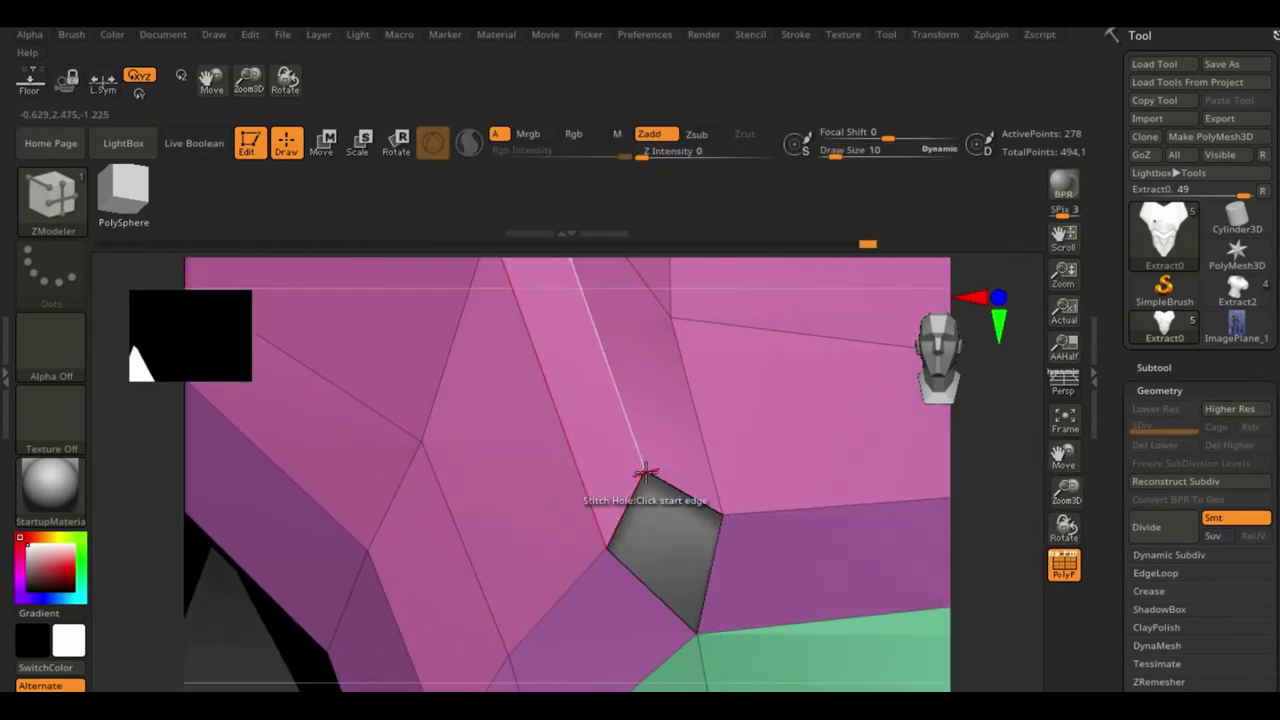
{"action": "key", "text": "space"}
{"action": "left_click", "coordinate": [520, 505]}
{"action": "left_click", "coordinate": [783, 522]}
{"action": "right_click_drag", "start_coordinate": [783, 522], "coordinate": [644, 367]}
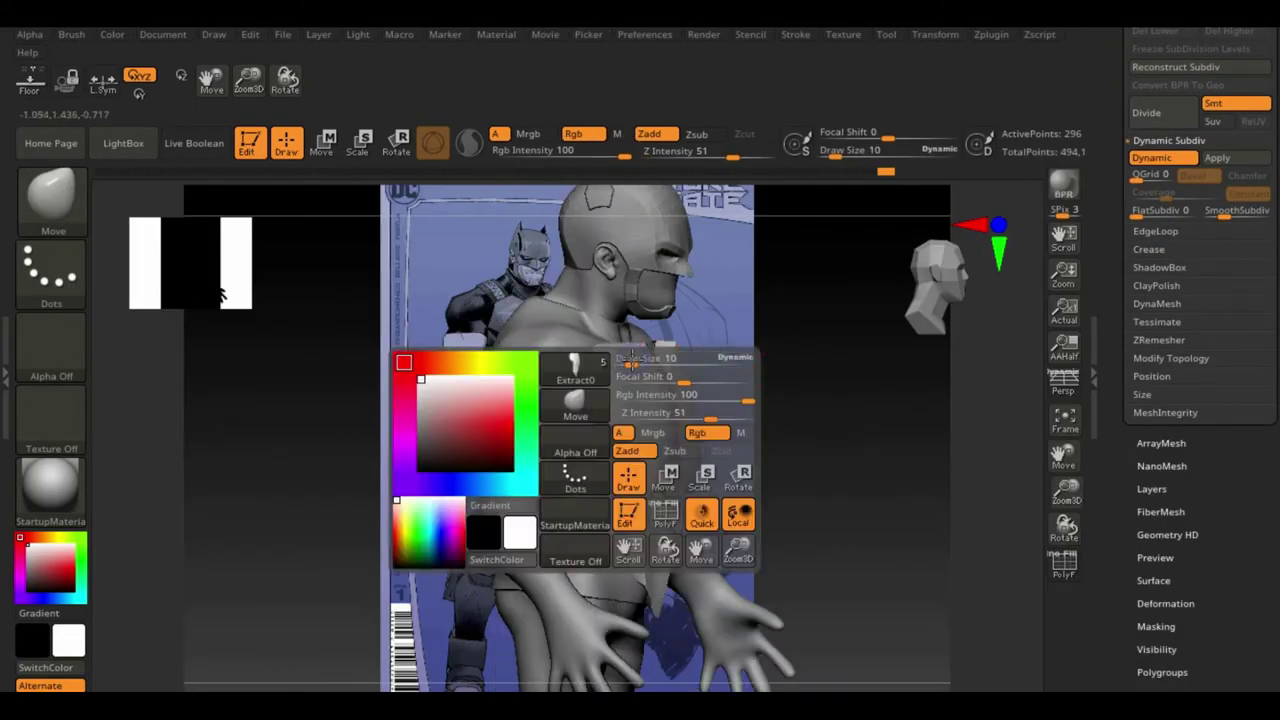
Step: Orbit the figure and show the polygroup wireframe on the chest armor
{"action": "mouse_move", "coordinate": [616, 347]}
{"action": "left_mouse_down"}
{"action": "mouse_move", "coordinate": [708, 340]}
{"action": "mouse_move", "coordinate": [771, 515]}
{"action": "left_mouse_up"}
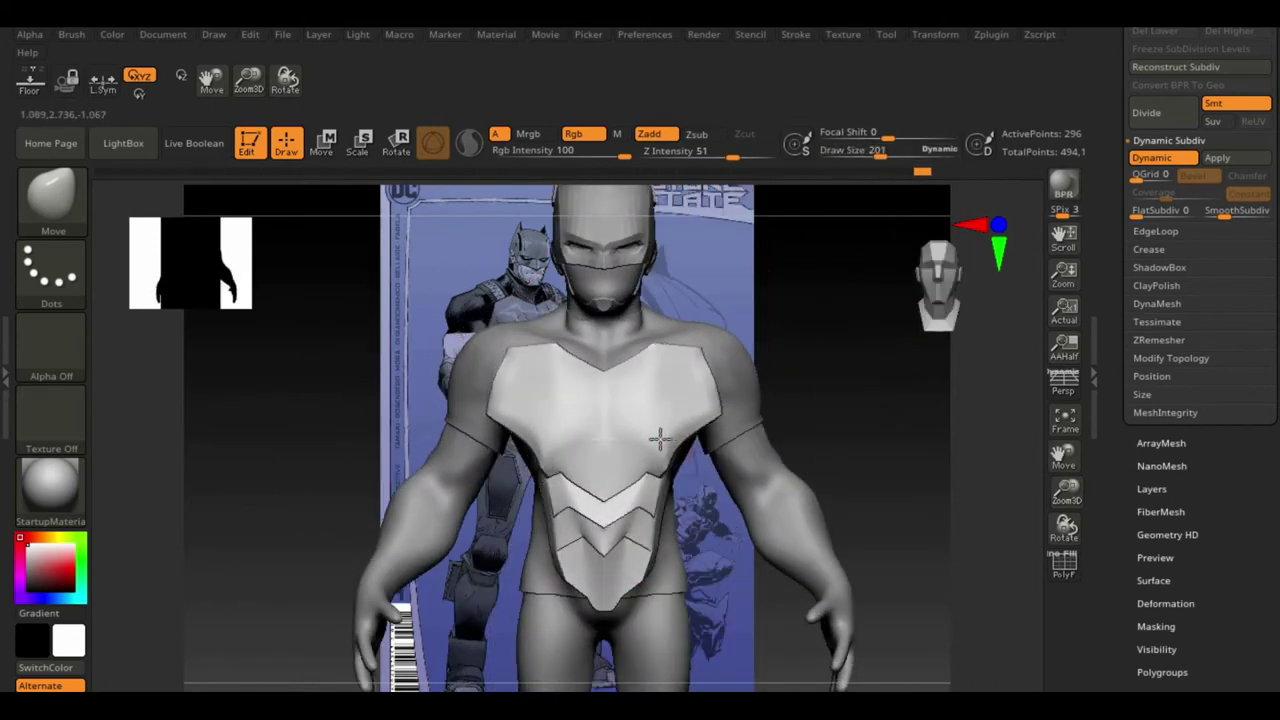
{"action": "left_click_drag", "start_coordinate": [659, 438], "coordinate": [857, 434]}
{"action": "left_click", "coordinate": [1160, 141]}
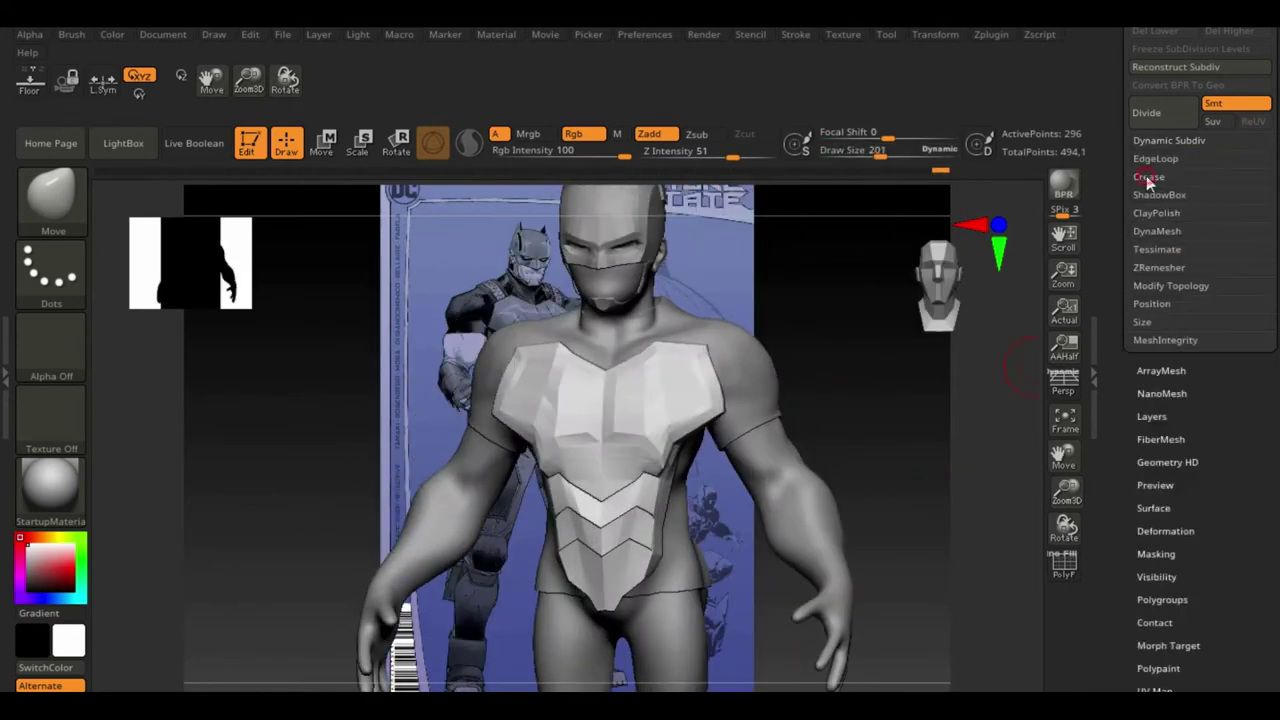
{"action": "left_click", "coordinate": [1156, 213]}
{"action": "left_click", "coordinate": [1063, 565]}
{"action": "left_click_drag", "start_coordinate": [990, 540], "coordinate": [914, 561]}
Step: Select the ZModeler brush and delete a polygon on the chest armor
{"action": "key", "text": "b"}
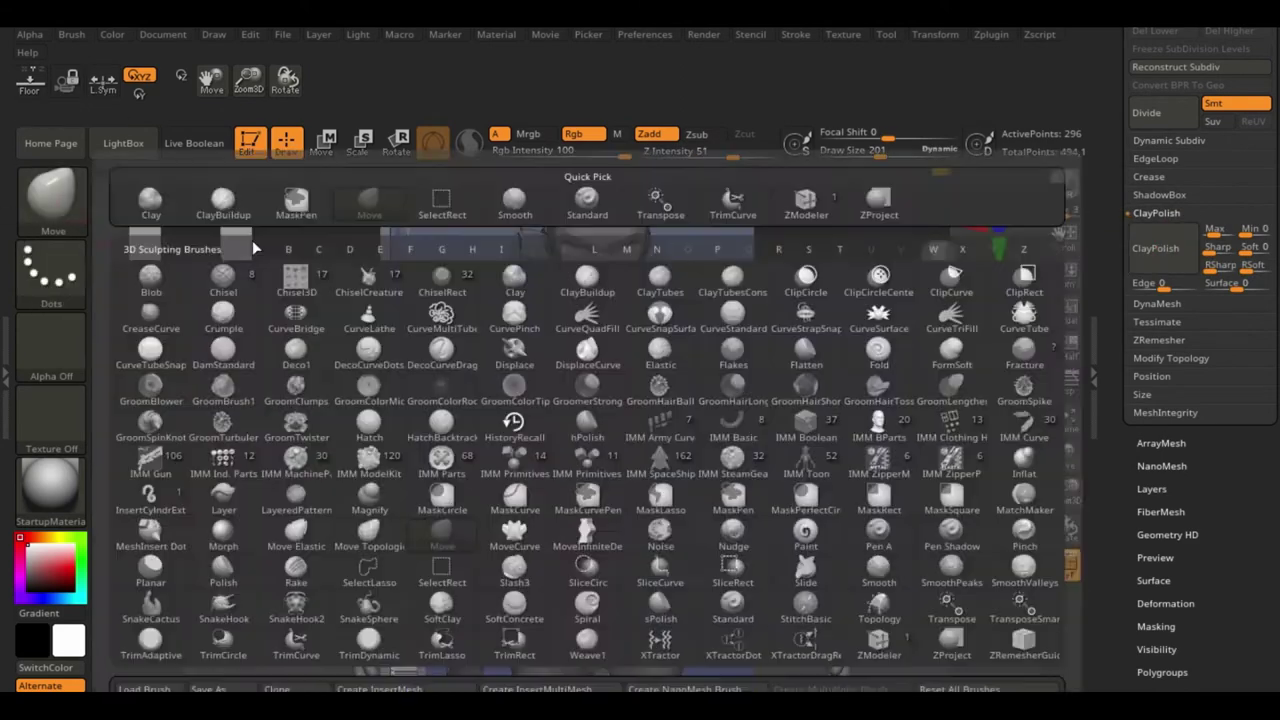
{"action": "key", "text": "z"}
{"action": "key", "text": "m"}
{"action": "key", "text": "space"}
{"action": "left_click", "coordinate": [565, 356]}
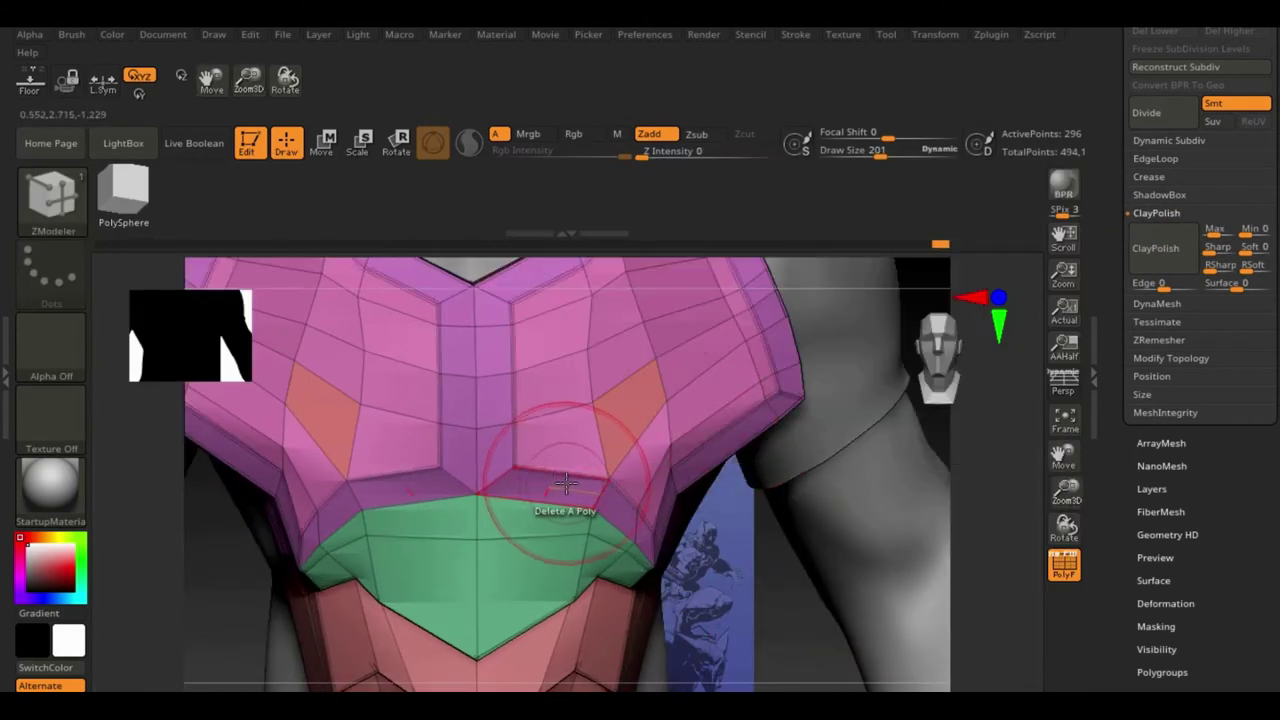
Step: Turn on Dynamic Subdiv (D) to preview the armor smoothly subdivided, then frame it
{"action": "left_click", "coordinate": [1169, 140]}
{"action": "left_click_drag", "start_coordinate": [791, 474], "coordinate": [811, 477]}
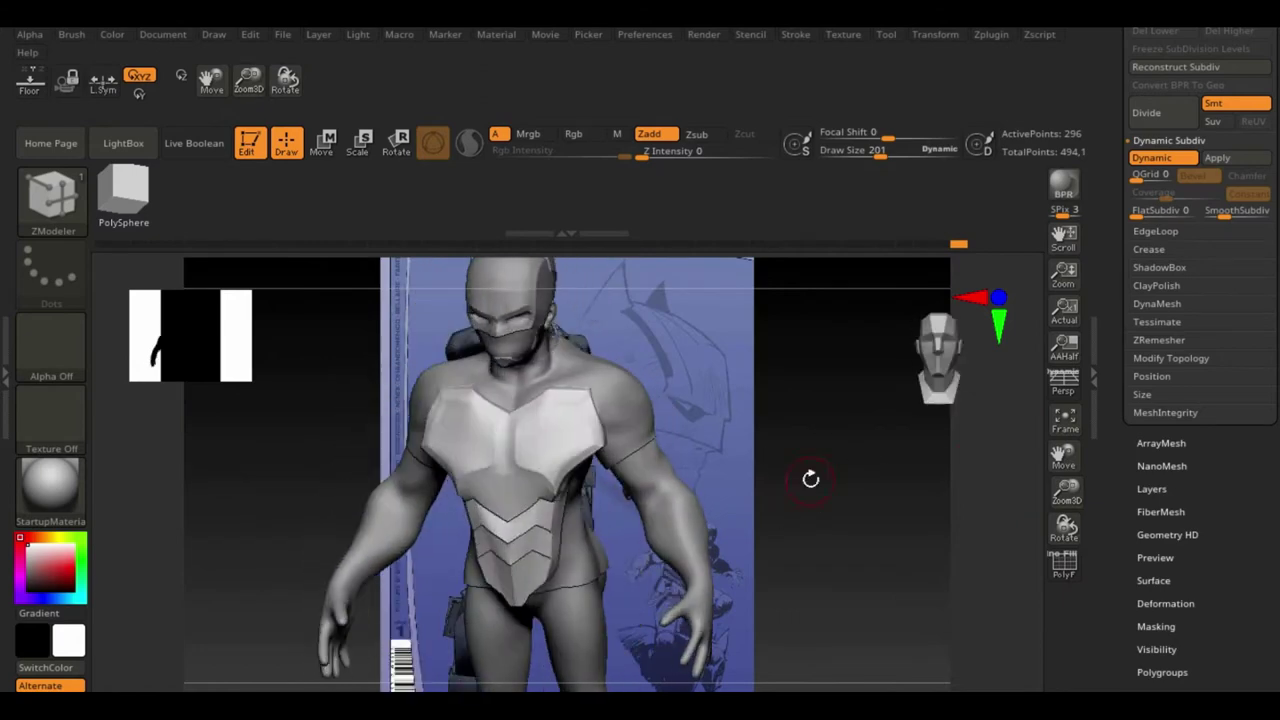
{"action": "left_click", "coordinate": [1063, 565]}
{"action": "key", "text": "d"}
{"action": "left_click", "coordinate": [1063, 420]}
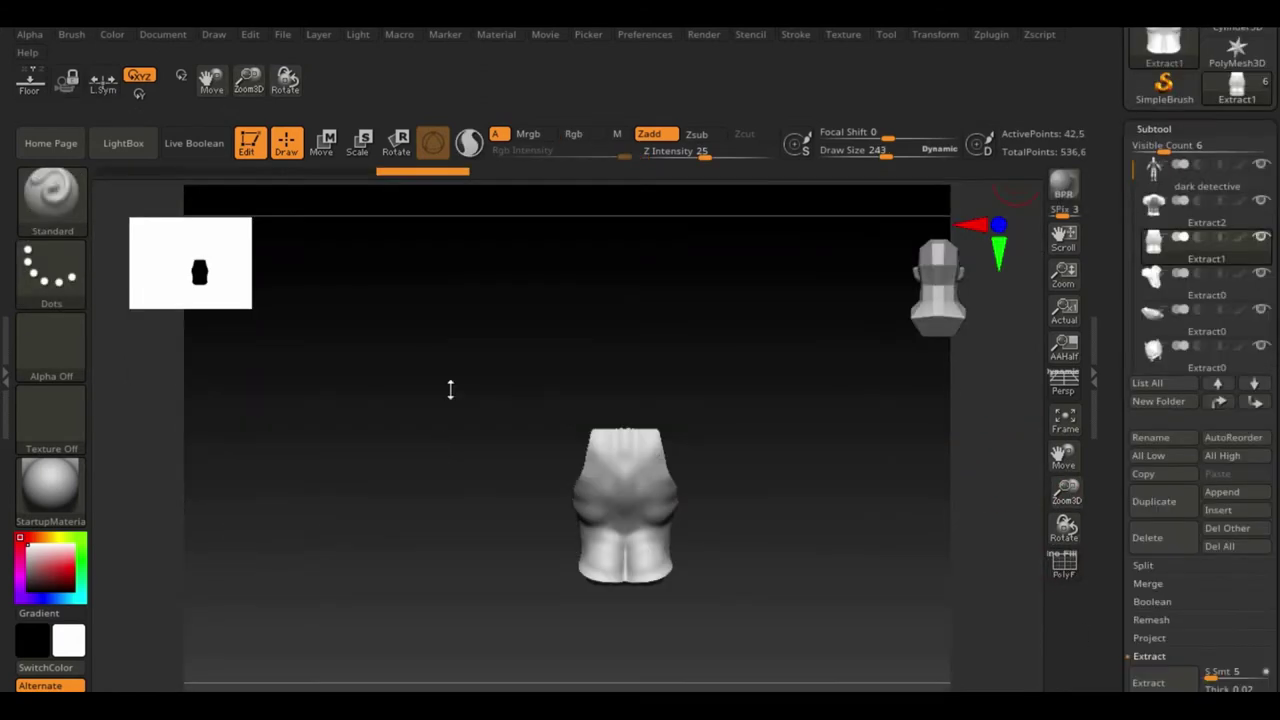
Step: DynaMesh the extracted piece and trim its left side with TrimCurve
{"action": "key", "text": "ctrl+shift"}
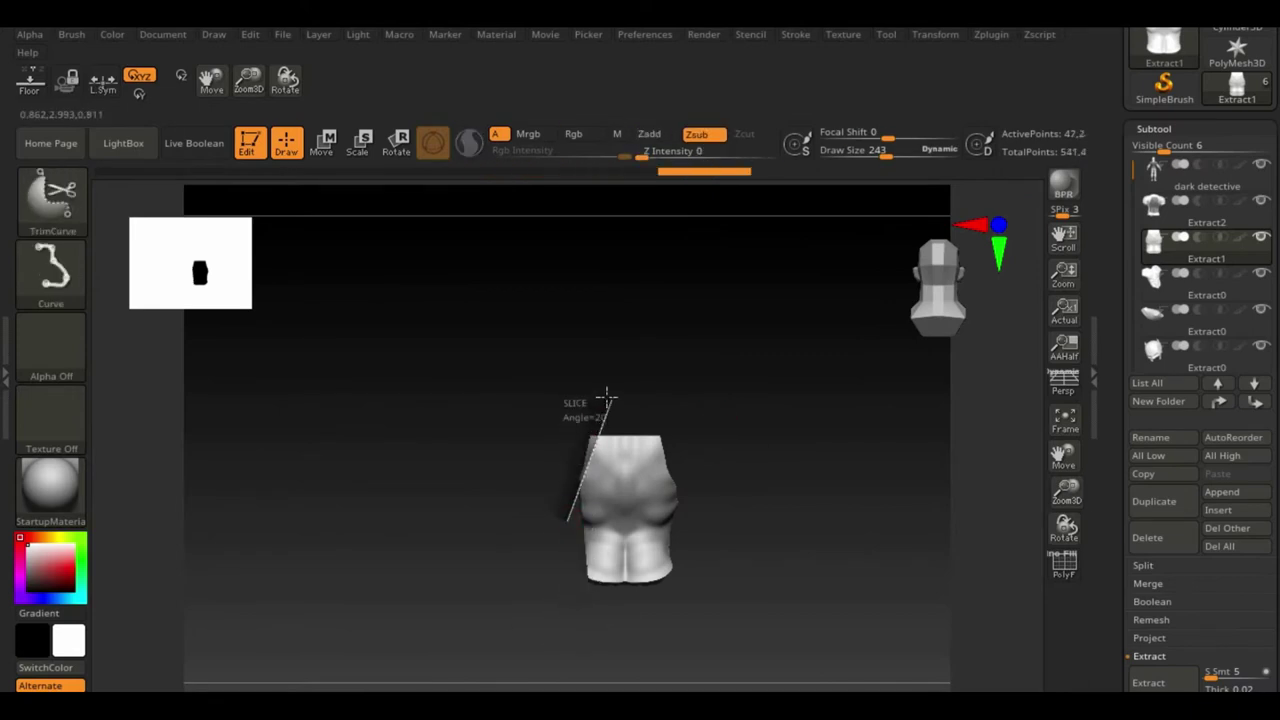
{"action": "left_click_drag", "start_coordinate": [960, 470], "coordinate": [877, 466]}
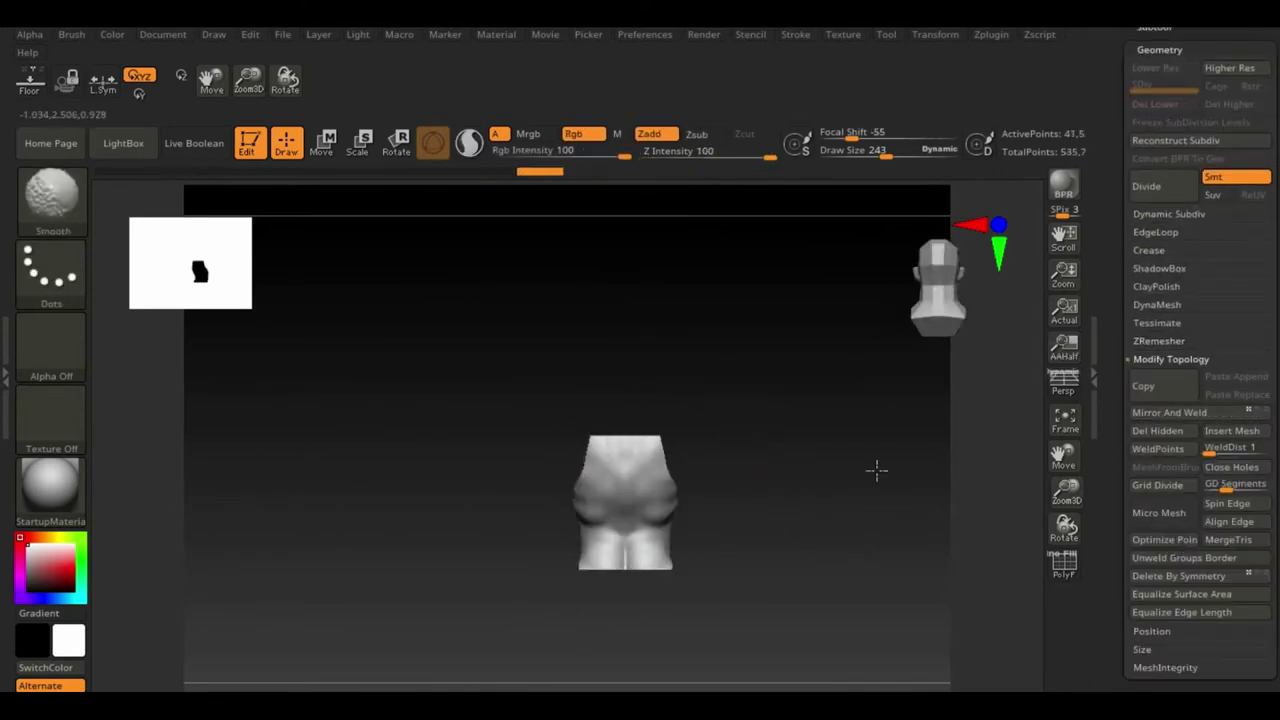
{"action": "left_click", "coordinate": [1170, 357]}
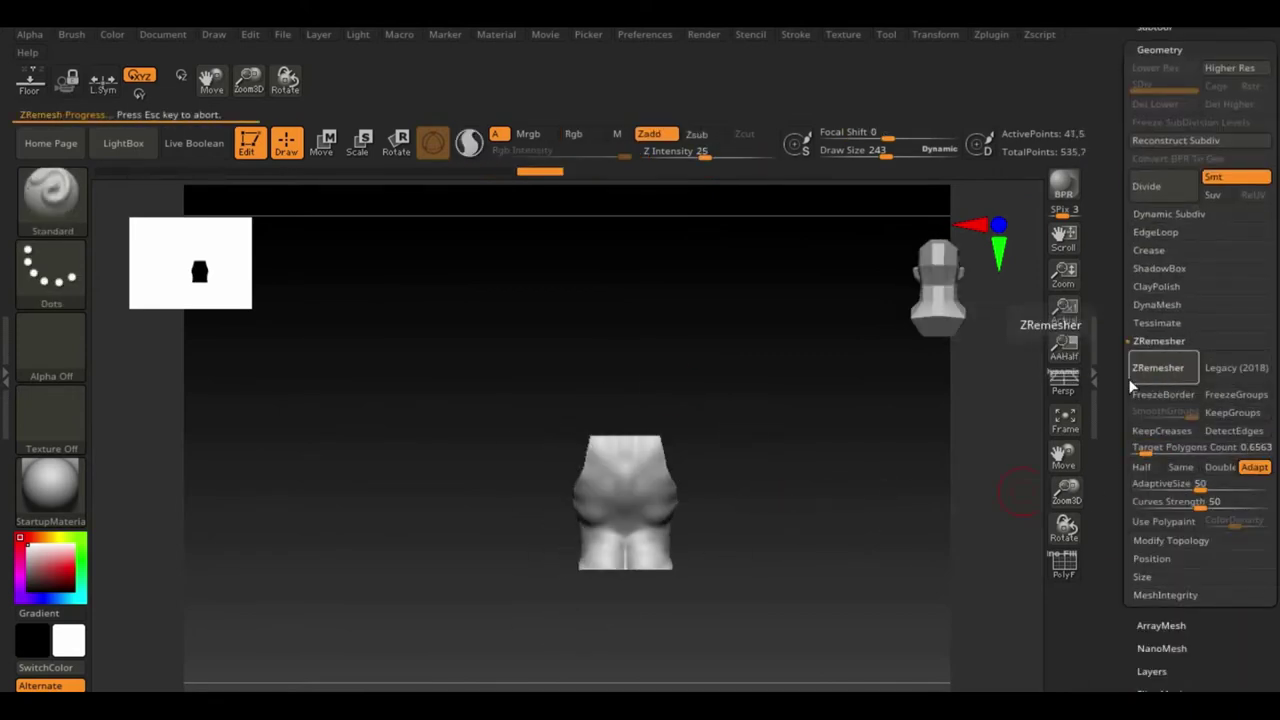
{"action": "left_click", "coordinate": [1064, 565]}
{"action": "left_click", "coordinate": [1157, 304]}
{"action": "left_click", "coordinate": [1155, 331]}
{"action": "left_click_drag", "start_coordinate": [540, 535], "coordinate": [605, 413], "text": "ctrl+shift"}
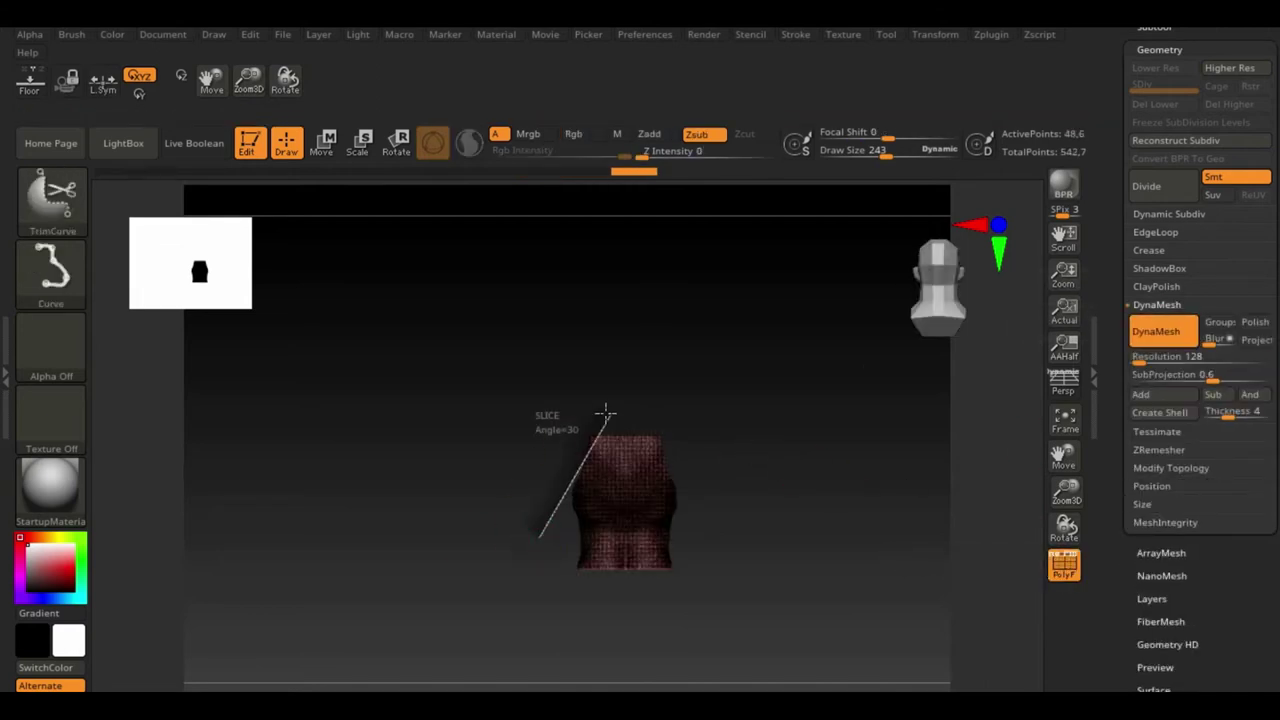
{"action": "left_click_drag", "start_coordinate": [547, 566], "coordinate": [545, 566], "text": "ctrl+shift"}
{"action": "left_click", "coordinate": [1171, 468]}
Step: Undo the first remesh and trim both sides and a slanted edge off the piece
{"action": "left_click", "coordinate": [1158, 449]}
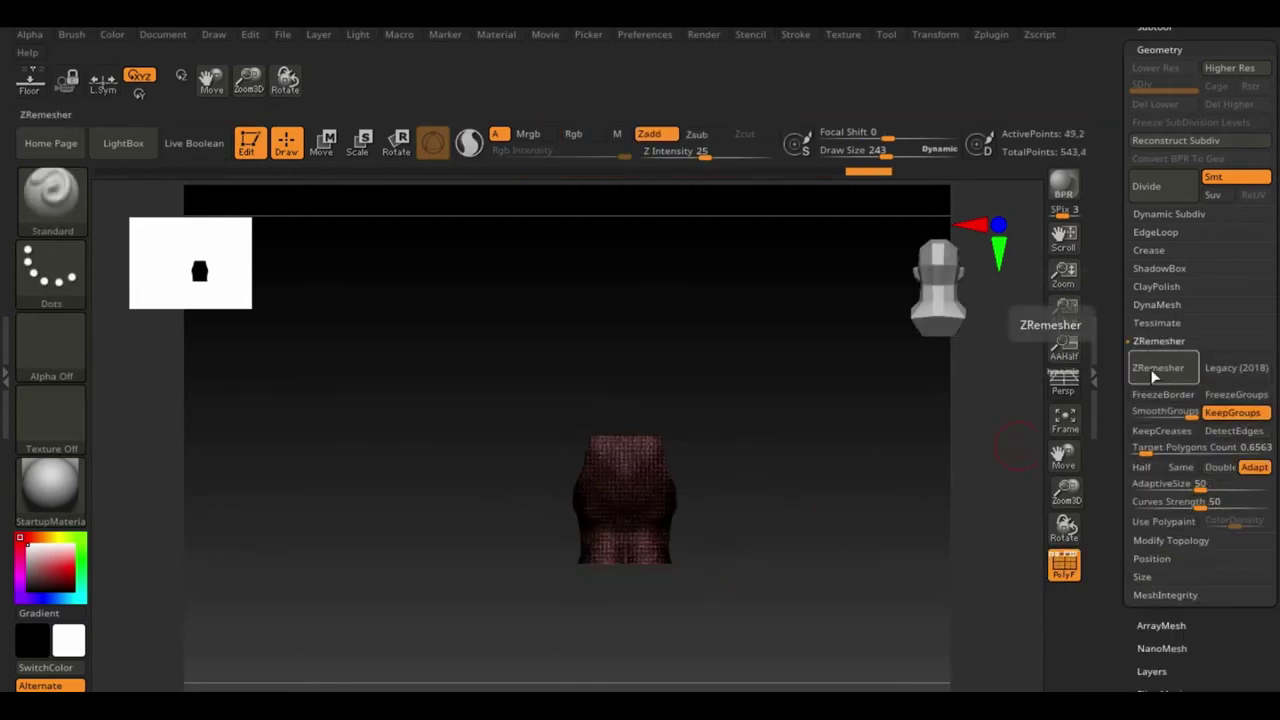
{"action": "left_click_drag", "start_coordinate": [823, 311], "coordinate": [823, 514]}
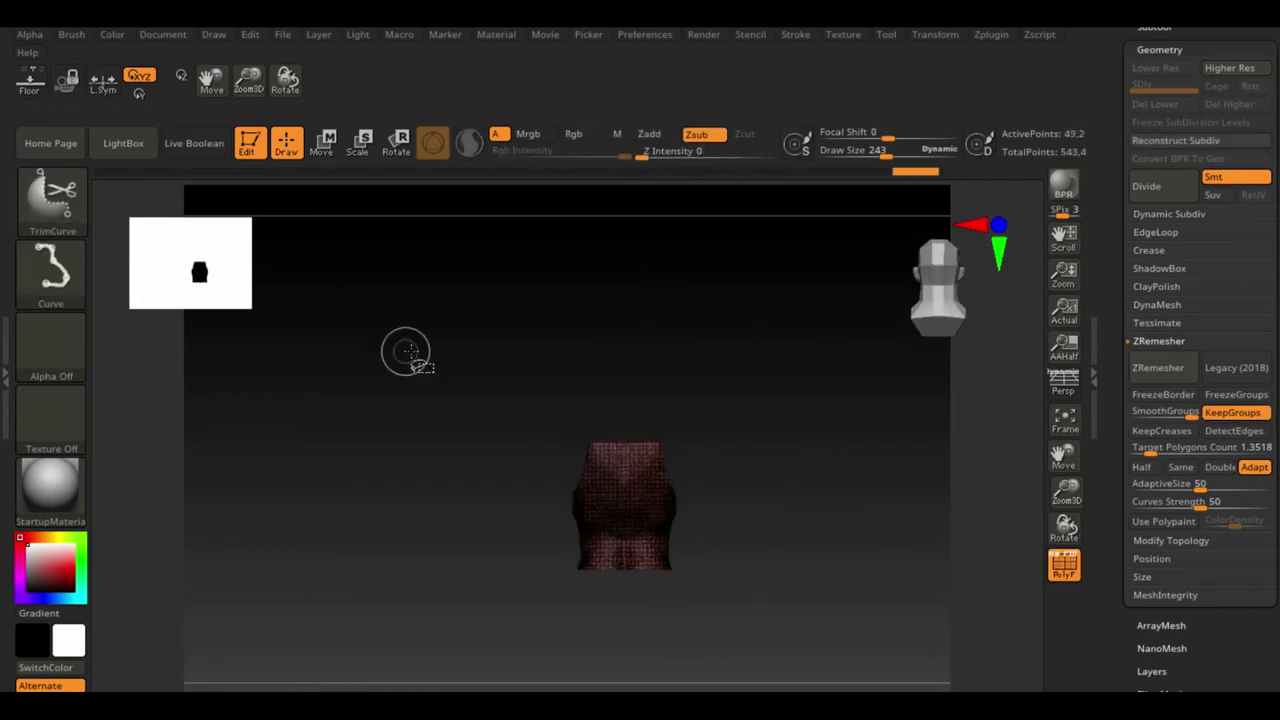
{"action": "key", "text": "ctrl+z"}
{"action": "left_click_drag", "start_coordinate": [490, 443], "coordinate": [490, 444], "text": "ctrl+shift"}
{"action": "left_click_drag", "start_coordinate": [840, 520], "coordinate": [878, 534]}
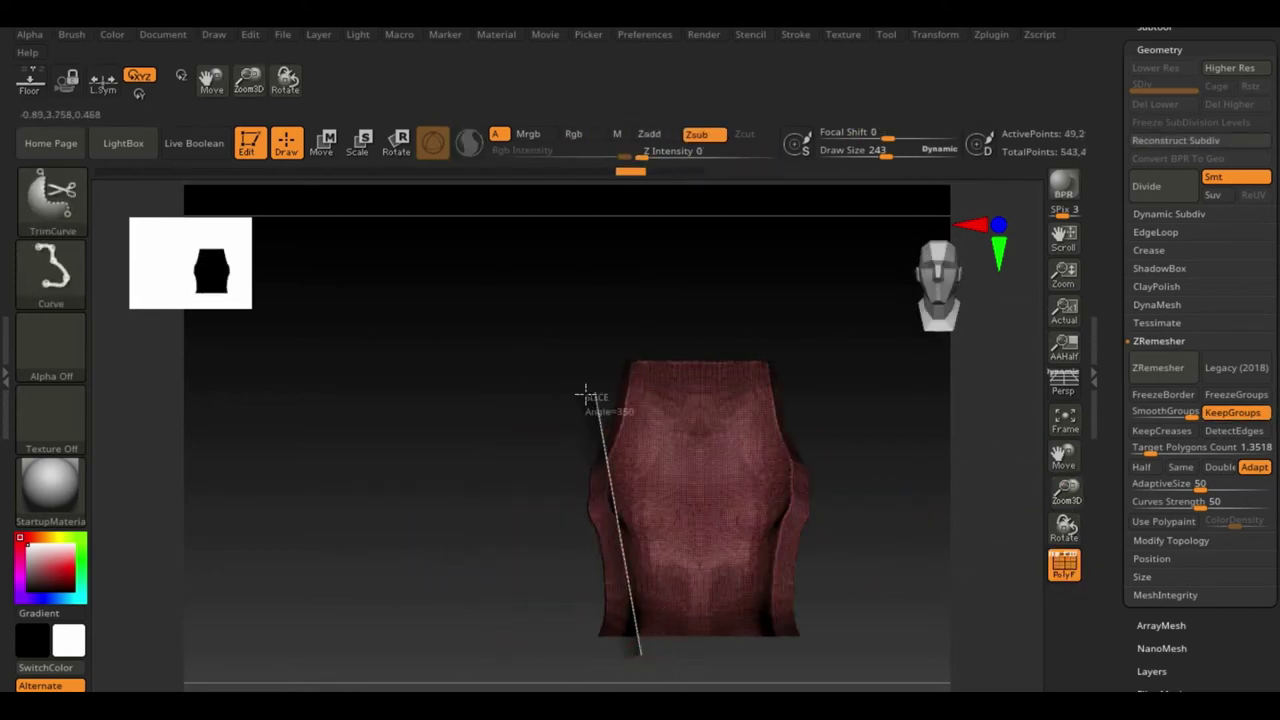
{"action": "left_click_drag", "start_coordinate": [586, 391], "coordinate": [588, 393], "text": "ctrl+shift"}
Step: ZRemesh the trimmed back plate at Half density into an even 683-point quad grid
{"action": "left_click", "coordinate": [1171, 359]}
{"action": "mouse_move", "coordinate": [820, 551]}
{"action": "left_mouse_down"}
{"action": "mouse_move", "coordinate": [851, 549]}
{"action": "mouse_move", "coordinate": [778, 402]}
{"action": "left_mouse_up"}
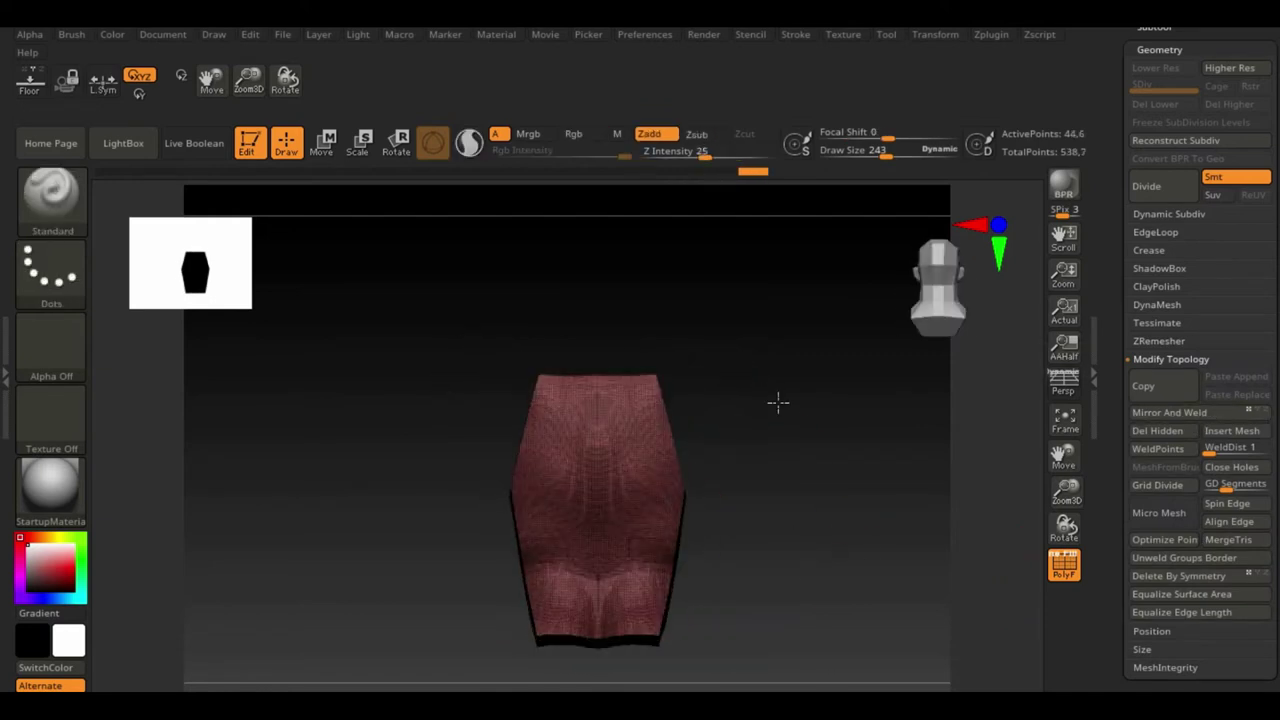
{"action": "left_click", "coordinate": [1176, 370]}
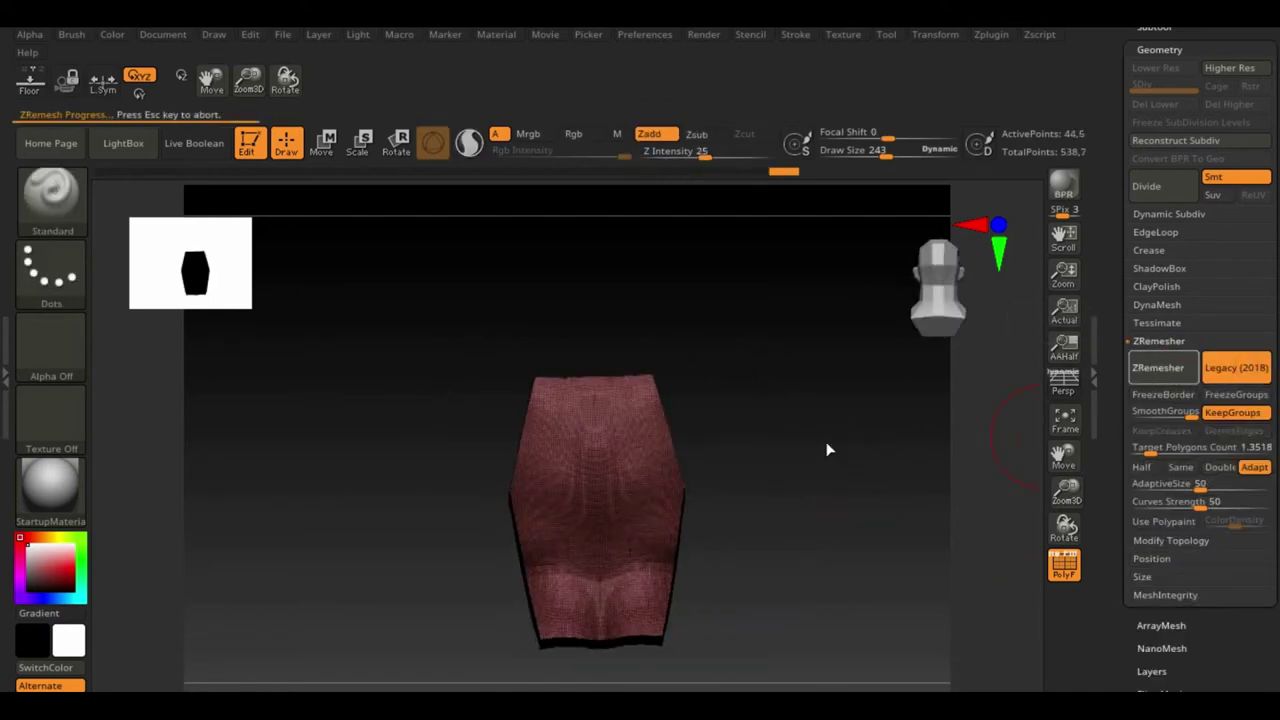
{"action": "mouse_move", "coordinate": [829, 445]}
{"action": "left_mouse_down"}
{"action": "mouse_move", "coordinate": [600, 610]}
{"action": "mouse_move", "coordinate": [643, 514]}
{"action": "mouse_move", "coordinate": [797, 544]}
{"action": "left_mouse_up"}
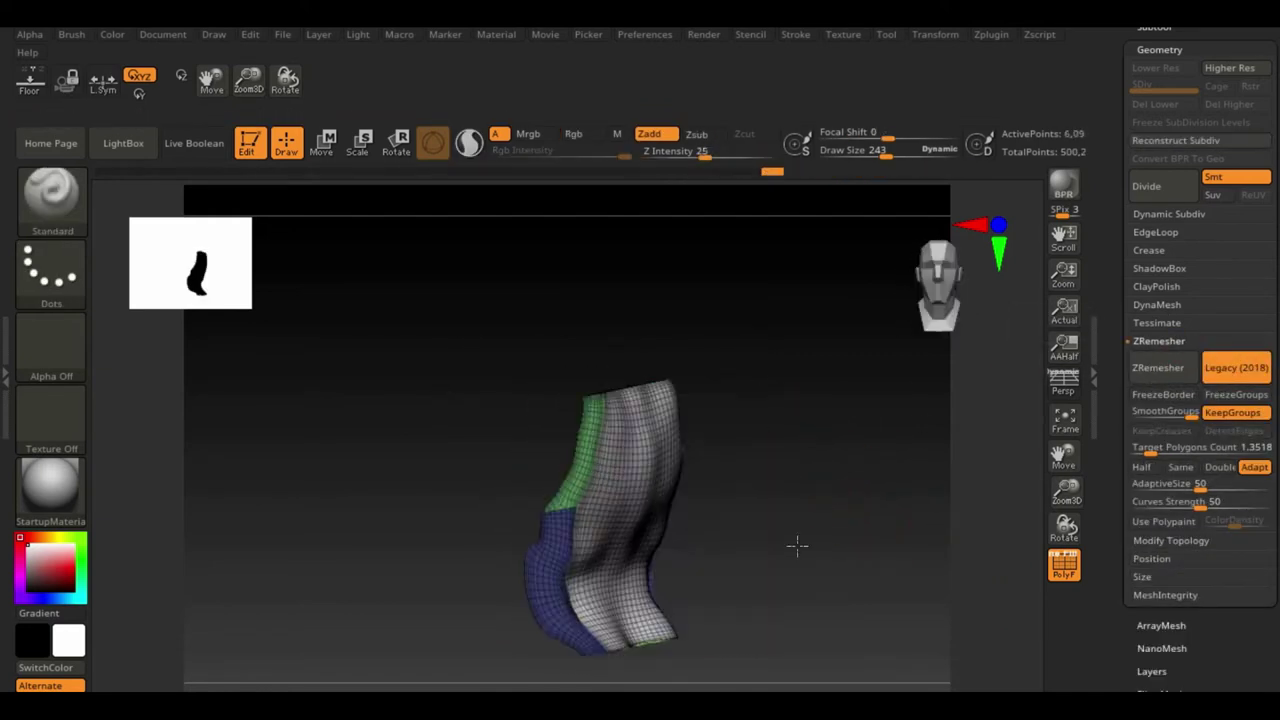
{"action": "left_click", "coordinate": [1164, 368]}
{"action": "left_click", "coordinate": [1158, 368]}
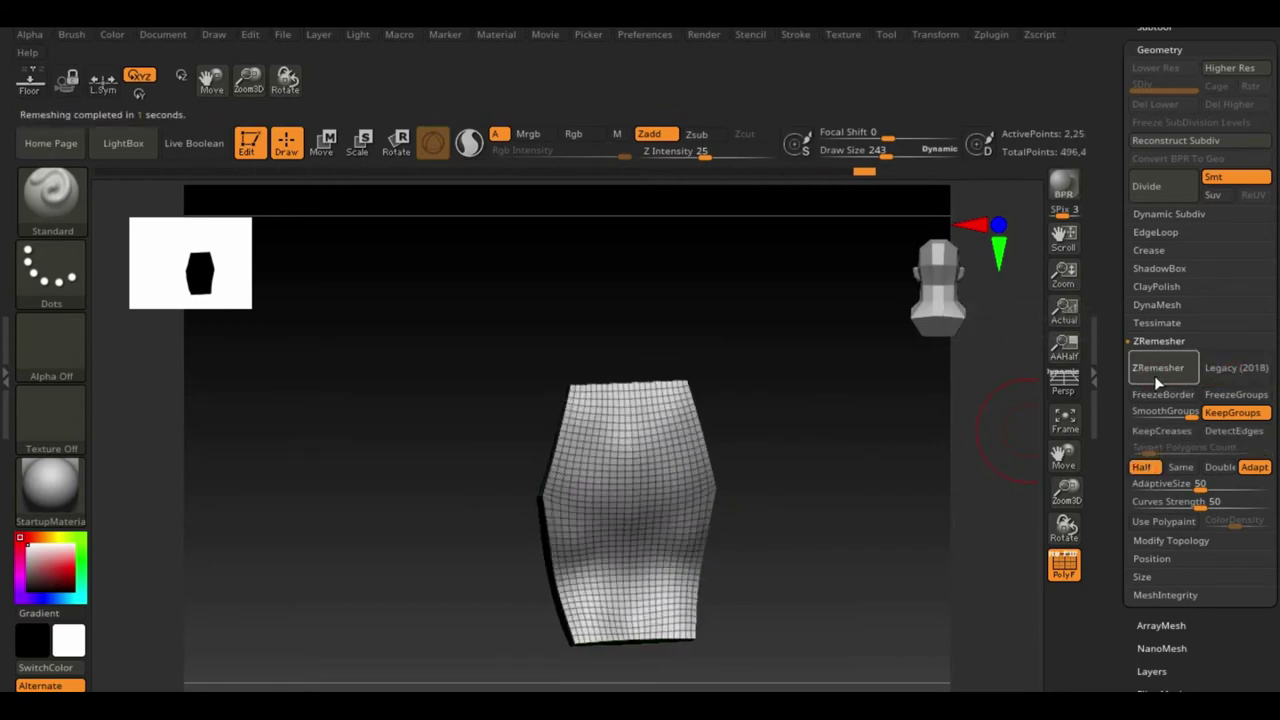
{"action": "mouse_move", "coordinate": [806, 537]}
{"action": "left_mouse_down"}
{"action": "mouse_move", "coordinate": [926, 529]}
{"action": "mouse_move", "coordinate": [880, 500]}
{"action": "left_mouse_up"}
{"action": "left_click", "coordinate": [1171, 540]}
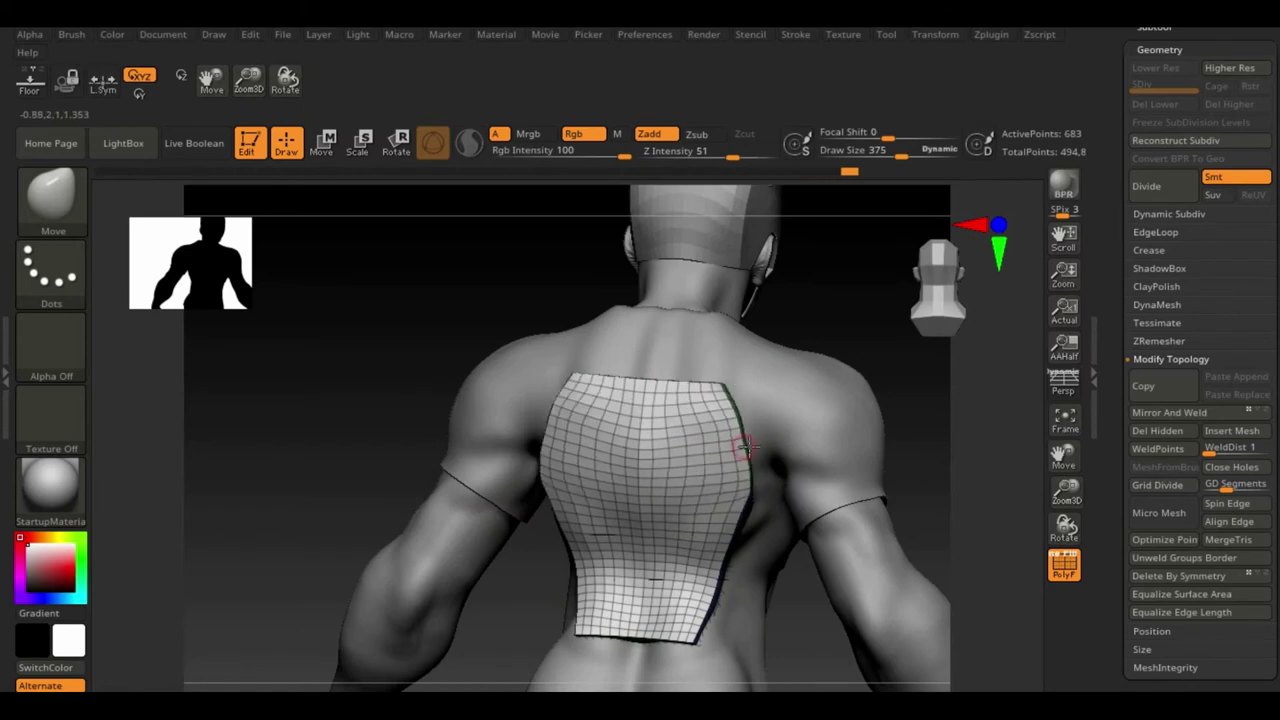
Step: Scale the back plate and switch to ZModeler's Delete EdgeLoop Complete action
{"action": "key", "text": "e"}
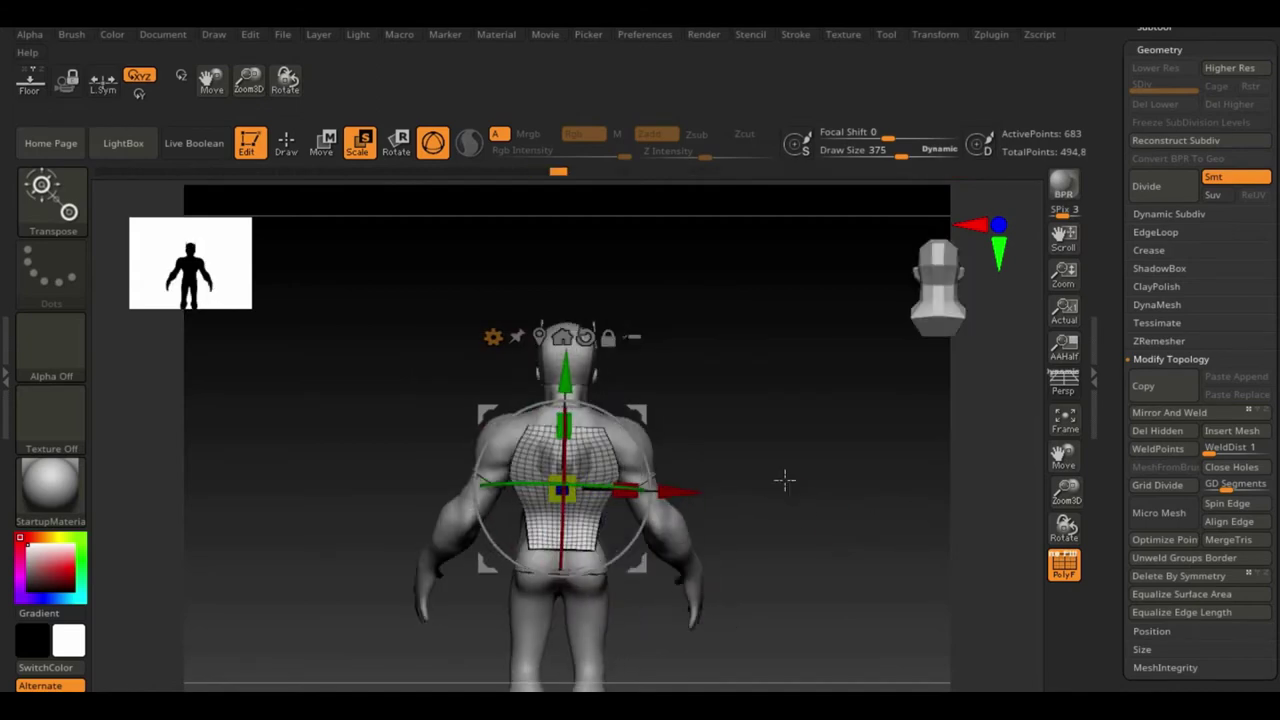
{"action": "left_click_drag", "start_coordinate": [784, 480], "coordinate": [786, 424]}
{"action": "key", "text": "b"}
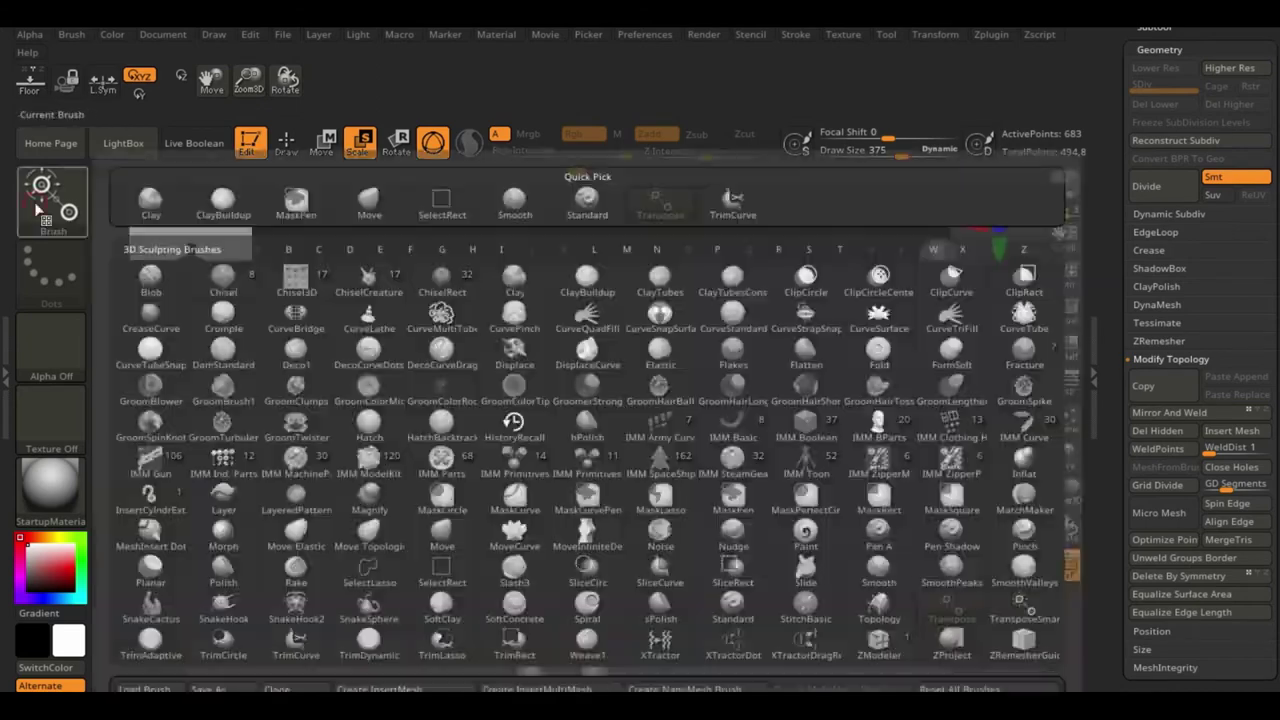
{"action": "key", "text": "z"}
{"action": "key", "text": "m"}
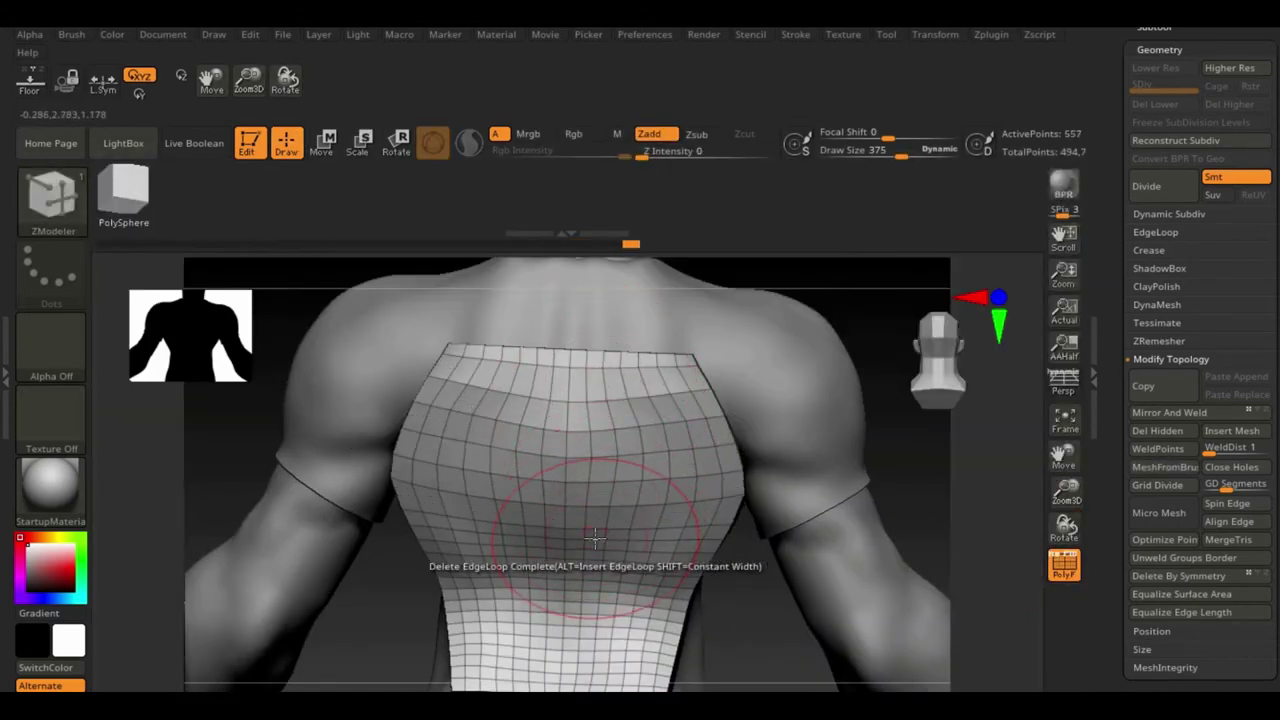
Step: Frame the plate and delete extra edge loops, leaving 105 points
{"action": "right_click_drag", "start_coordinate": [585, 667], "coordinate": [650, 447], "text": "alt"}
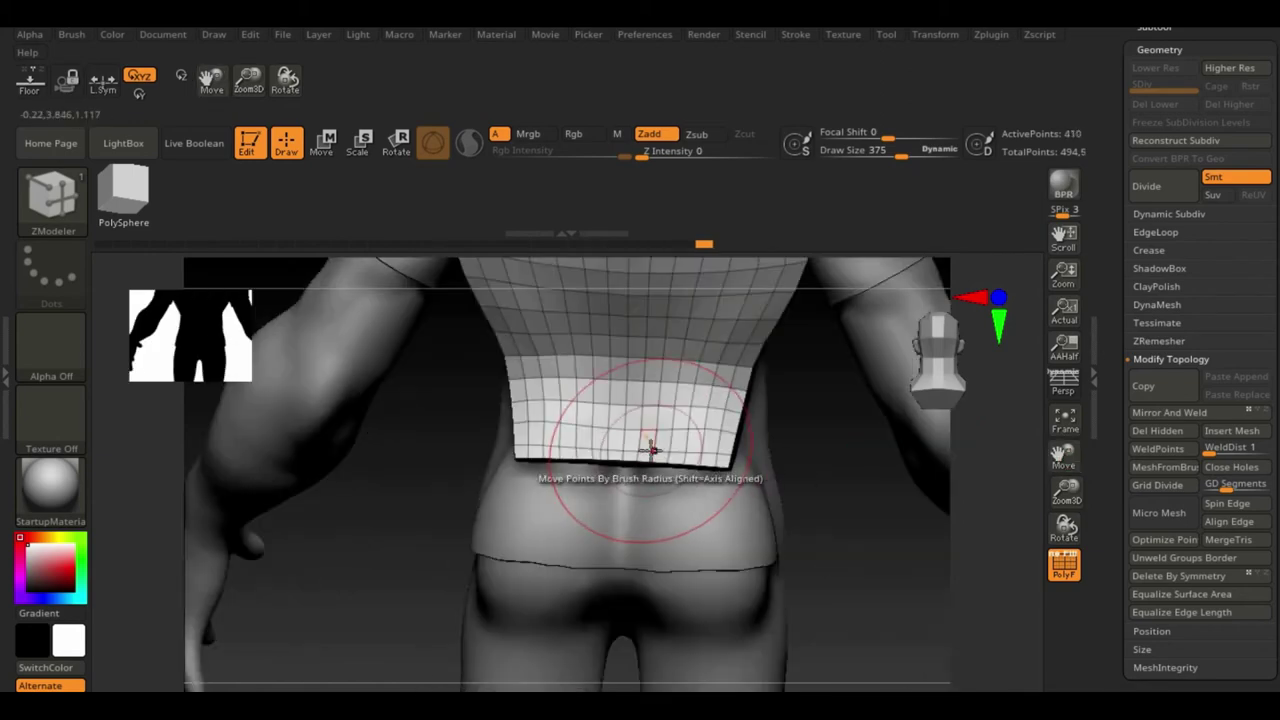
{"action": "left_click", "coordinate": [1065, 445]}
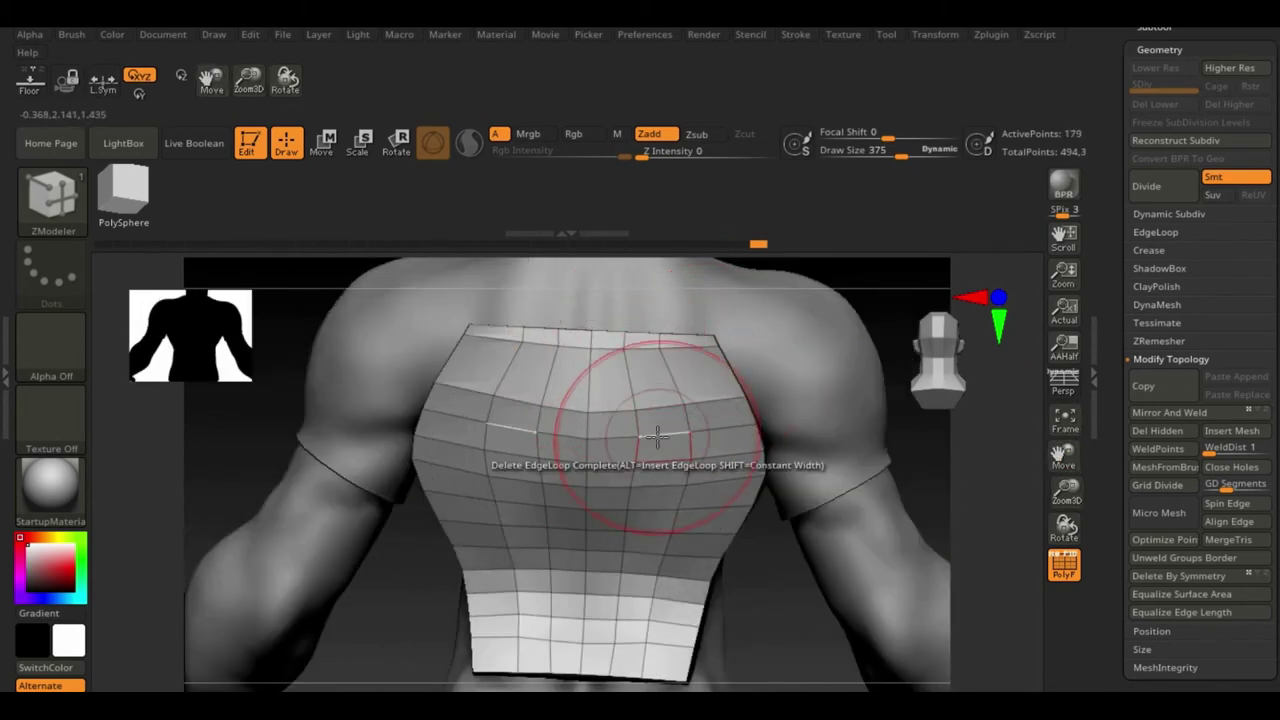
{"action": "left_click", "coordinate": [642, 575], "text": "alt"}
{"action": "key", "text": "ctrl"}
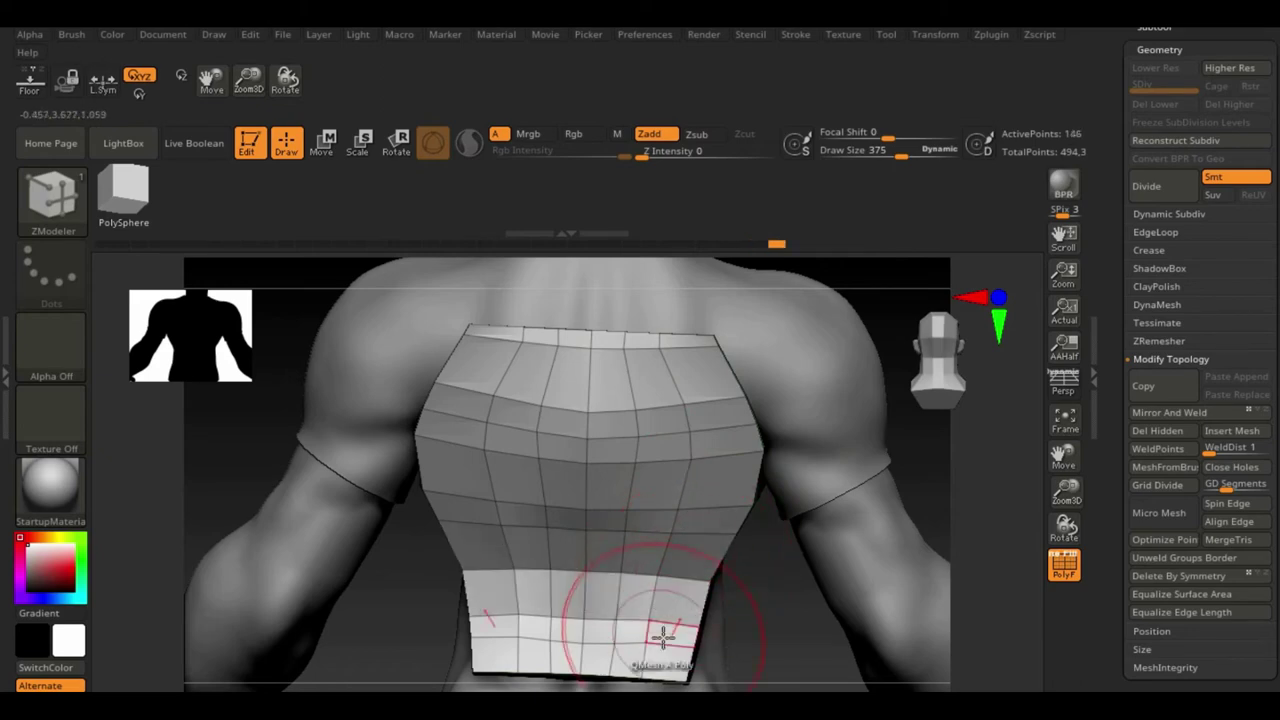
{"action": "mouse_move", "coordinate": [232, 457]}
{"action": "right_mouse_down"}
{"action": "mouse_move", "coordinate": [343, 449]}
{"action": "mouse_move", "coordinate": [463, 409]}
{"action": "mouse_move", "coordinate": [528, 432]}
{"action": "right_mouse_up"}
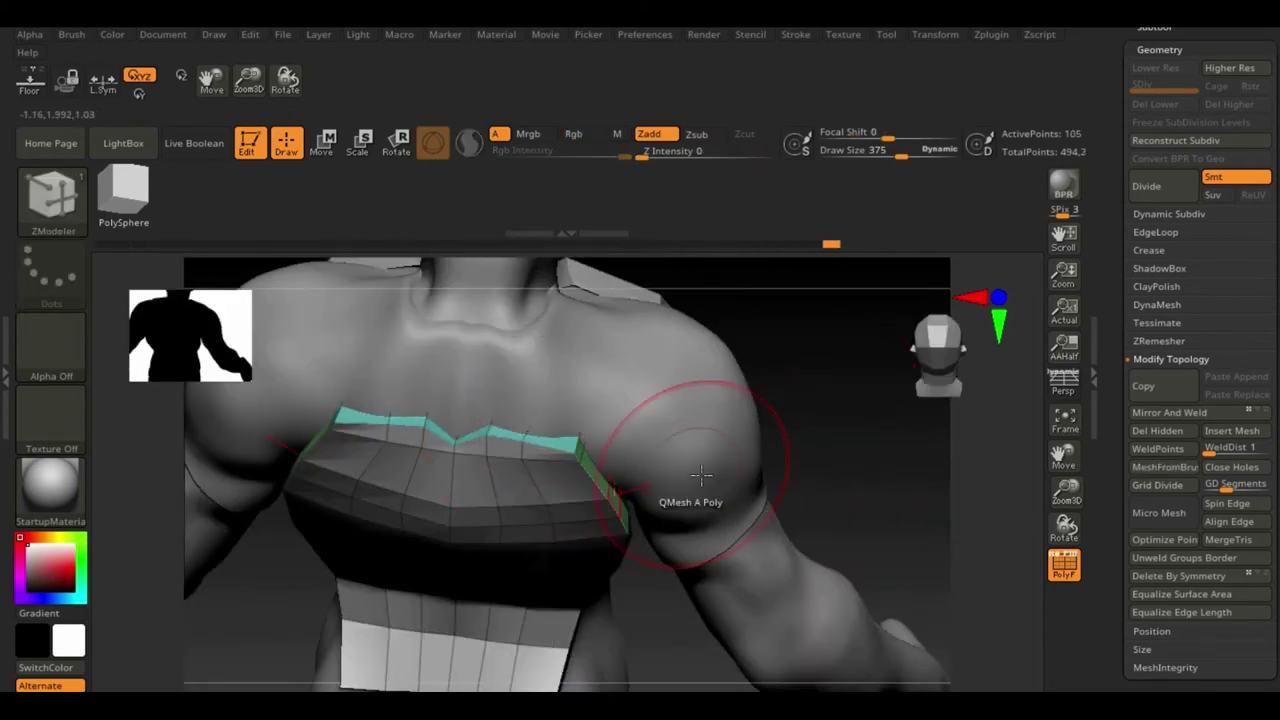
Step: Give the upper back plate its own polygroup with ZModeler
{"action": "right_click_drag", "start_coordinate": [701, 474], "coordinate": [786, 400]}
{"action": "key", "text": "b"}
{"action": "key", "text": "Escape"}
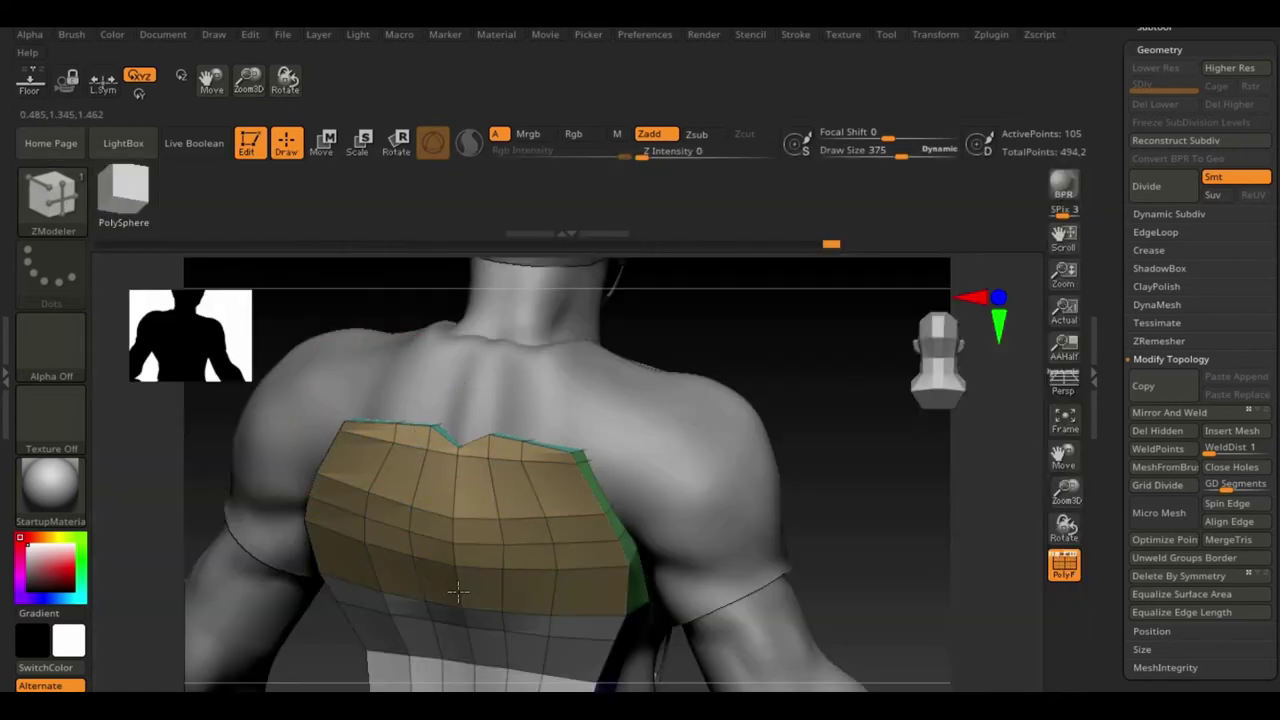
{"action": "key", "text": "space"}
{"action": "left_click", "coordinate": [306, 271]}
Step: Extend the back plate with QMesh rows, undoing a stray test notch
{"action": "mouse_move", "coordinate": [457, 560]}
{"action": "right_mouse_down"}
{"action": "mouse_move", "coordinate": [528, 514]}
{"action": "mouse_move", "coordinate": [1063, 490]}
{"action": "right_mouse_up"}
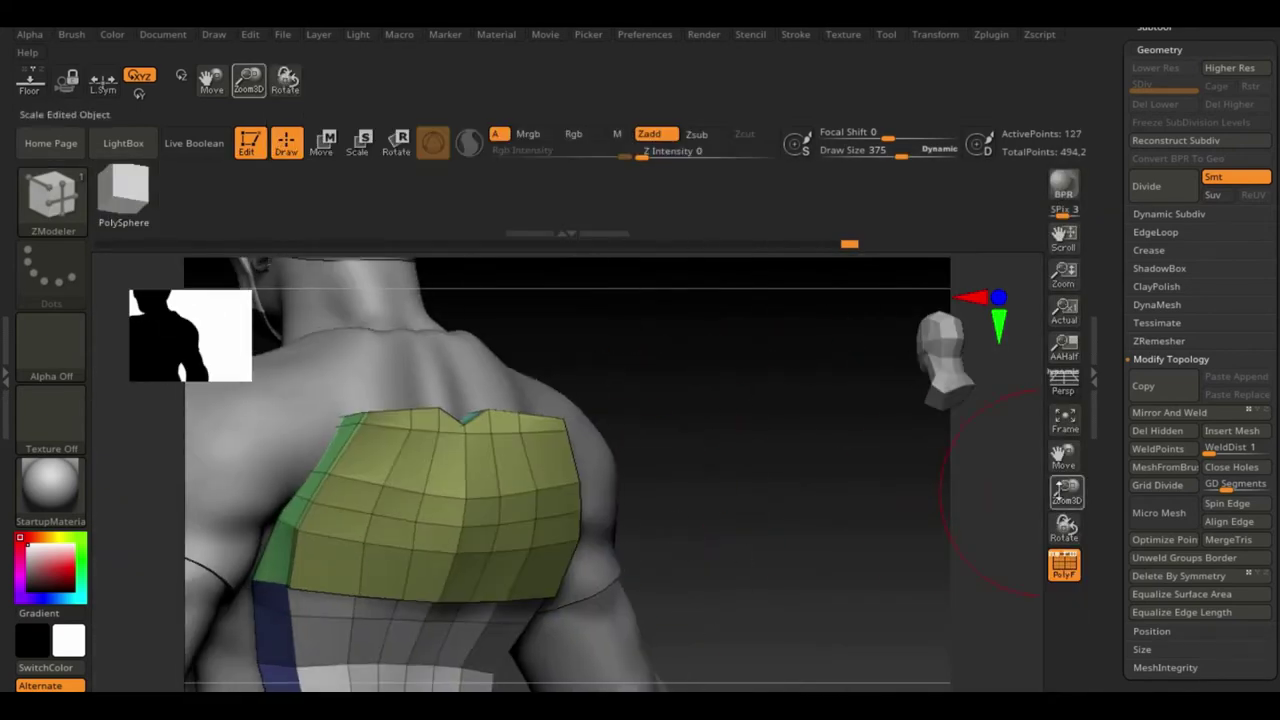
{"action": "left_click_drag", "start_coordinate": [1063, 490], "coordinate": [1063, 460]}
{"action": "right_click_drag", "start_coordinate": [560, 450], "coordinate": [405, 296], "text": "alt"}
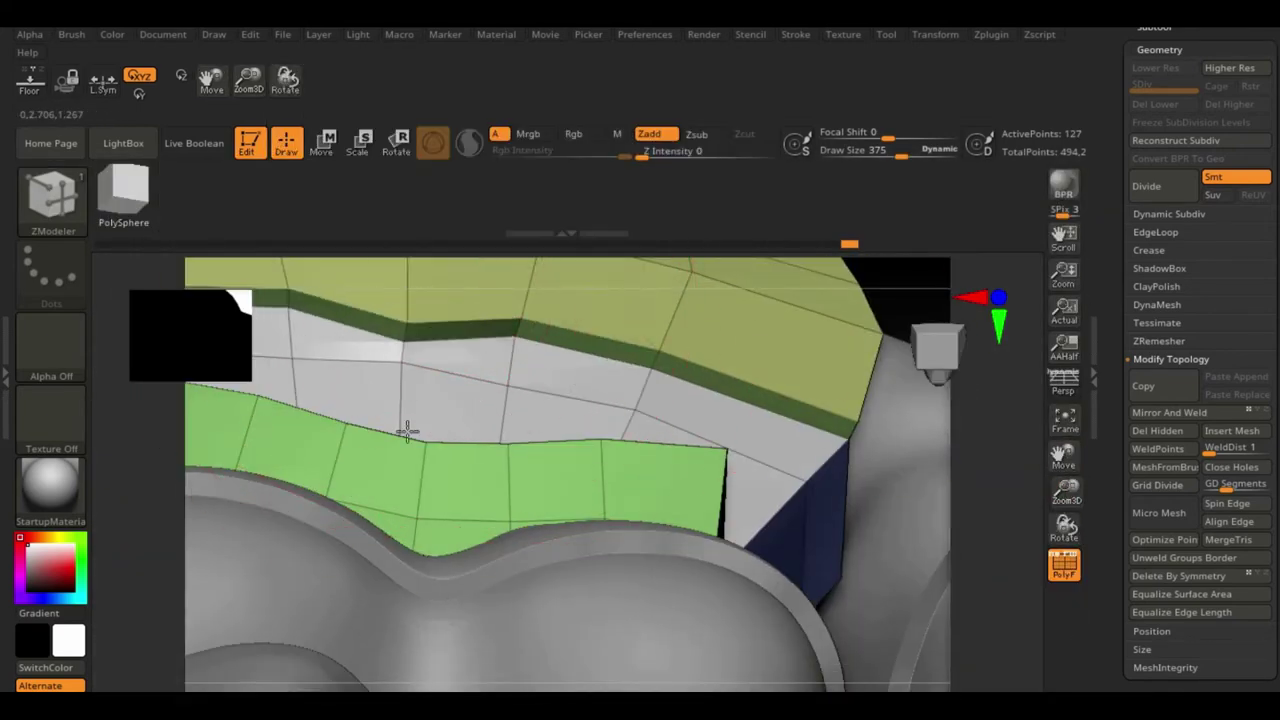
{"action": "mouse_move", "coordinate": [406, 430]}
{"action": "right_mouse_down"}
{"action": "mouse_move", "coordinate": [529, 280]}
{"action": "mouse_move", "coordinate": [743, 260]}
{"action": "mouse_move", "coordinate": [800, 397]}
{"action": "mouse_move", "coordinate": [795, 556]}
{"action": "mouse_move", "coordinate": [483, 350]}
{"action": "right_mouse_up"}
{"action": "right_click_drag", "start_coordinate": [816, 375], "coordinate": [600, 443], "text": "alt"}
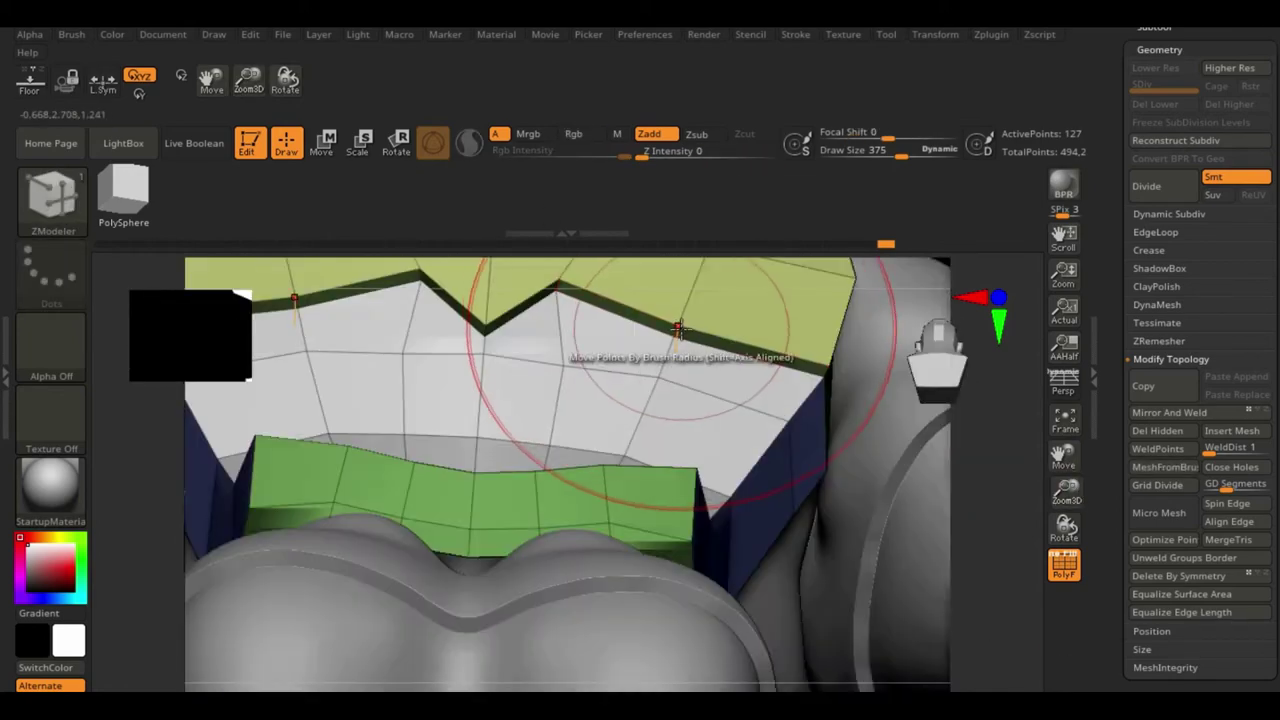
{"action": "right_click_drag", "start_coordinate": [706, 266], "coordinate": [486, 340]}
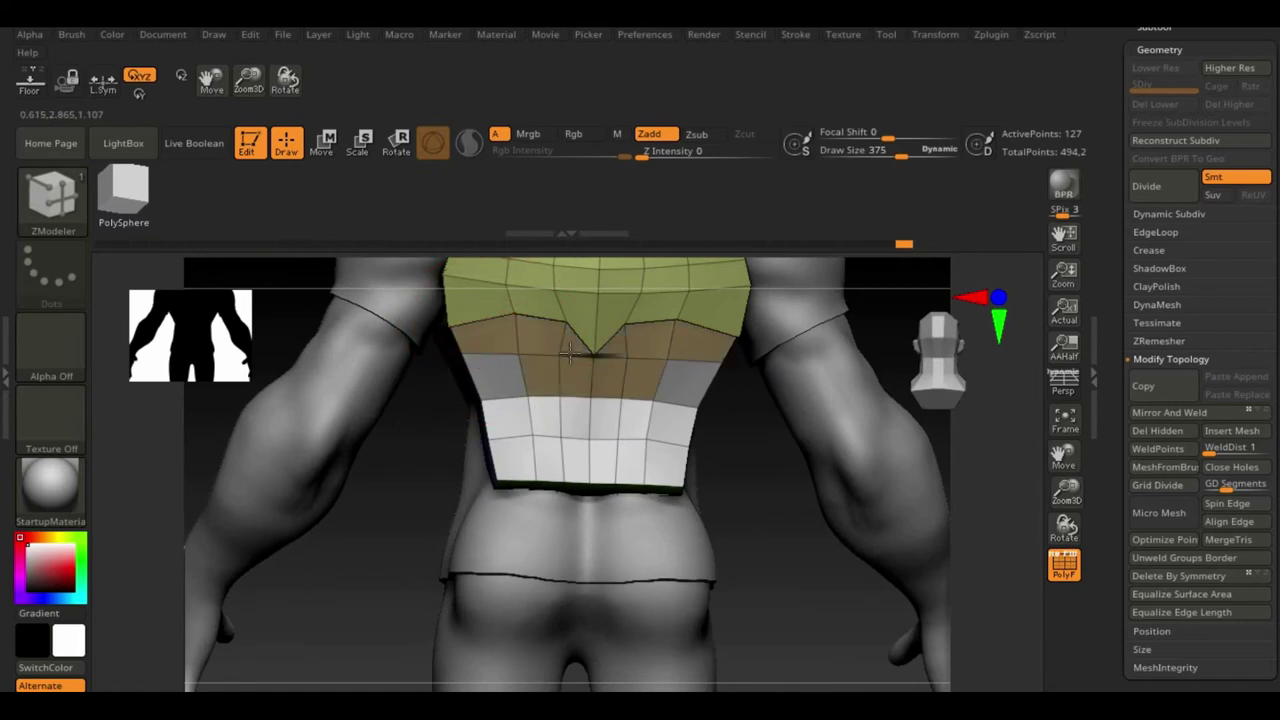
{"action": "mouse_move", "coordinate": [570, 352]}
{"action": "right_mouse_down"}
{"action": "mouse_move", "coordinate": [791, 511]}
{"action": "mouse_move", "coordinate": [490, 370]}
{"action": "right_mouse_up"}
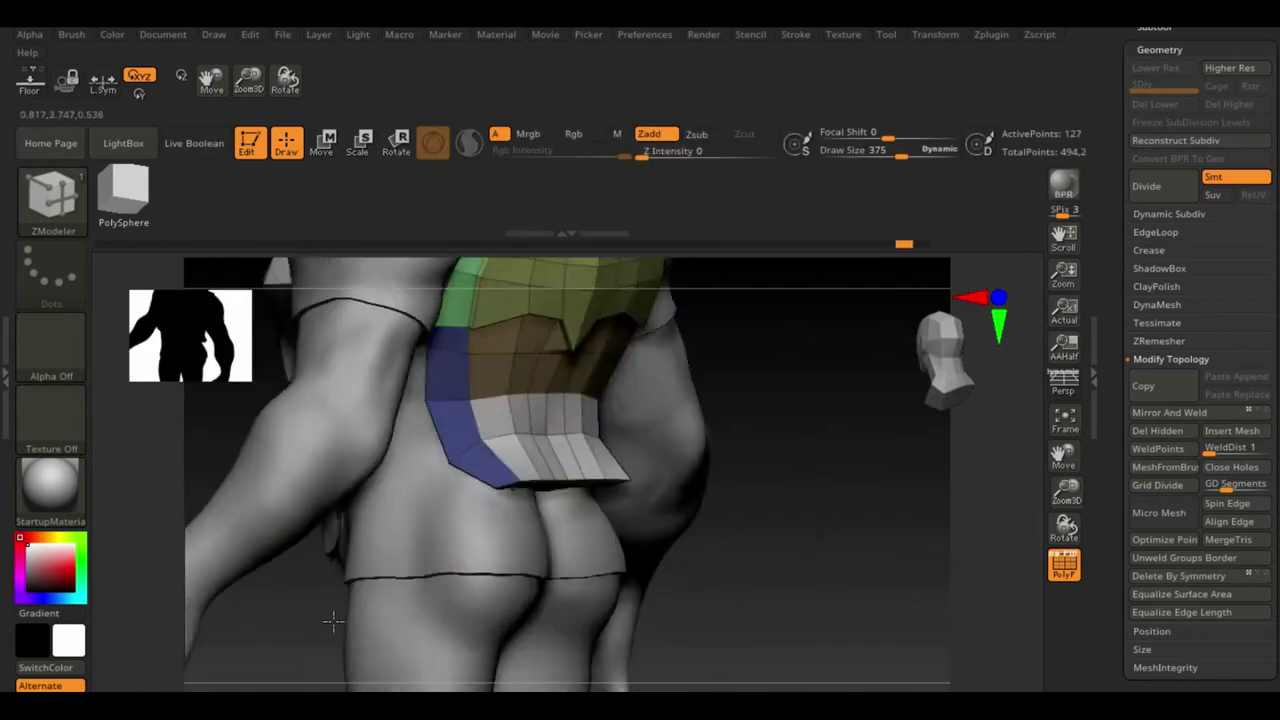
{"action": "mouse_move", "coordinate": [252, 593]}
{"action": "right_mouse_down", "text": "alt"}
{"action": "mouse_move", "coordinate": [771, 443]}
{"action": "mouse_move", "coordinate": [751, 456]}
{"action": "mouse_move", "coordinate": [843, 343]}
{"action": "mouse_move", "coordinate": [777, 363]}
{"action": "mouse_move", "coordinate": [497, 570]}
{"action": "right_mouse_up", "text": "alt"}
{"action": "key", "text": "space"}
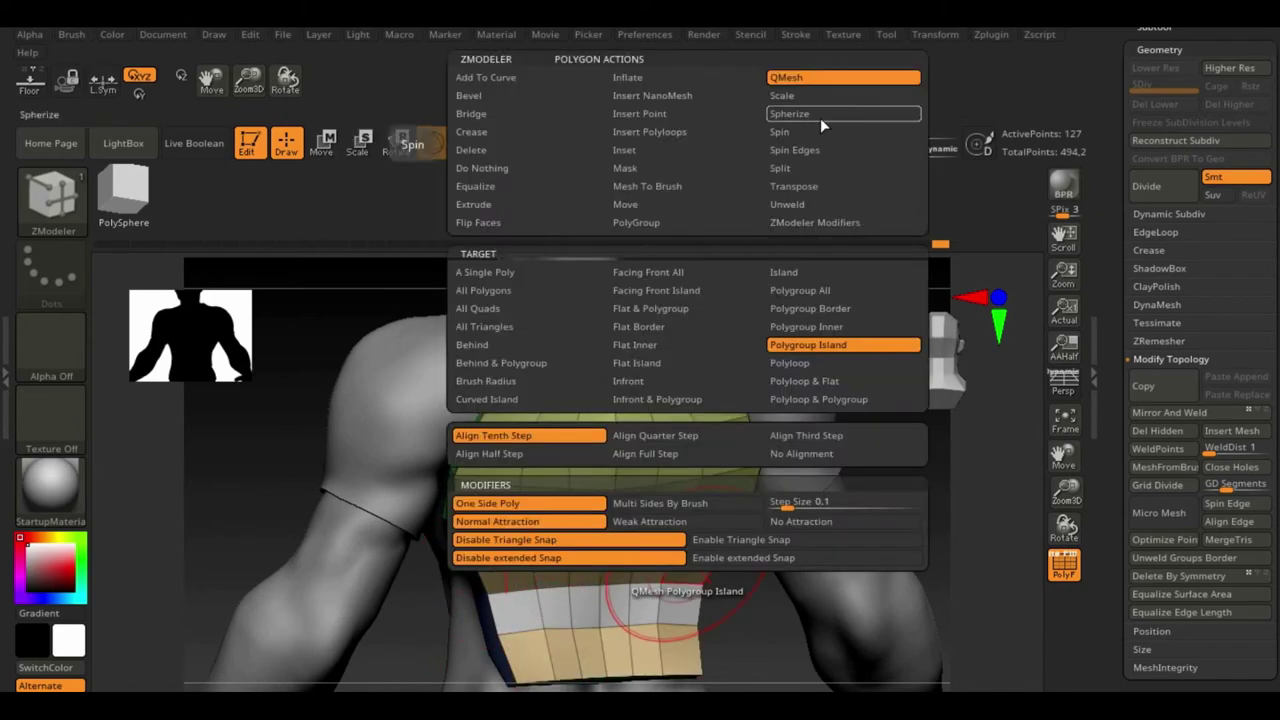
{"action": "right_click_drag", "start_coordinate": [640, 330], "coordinate": [795, 330]}
{"action": "key", "text": "ctrl+z"}
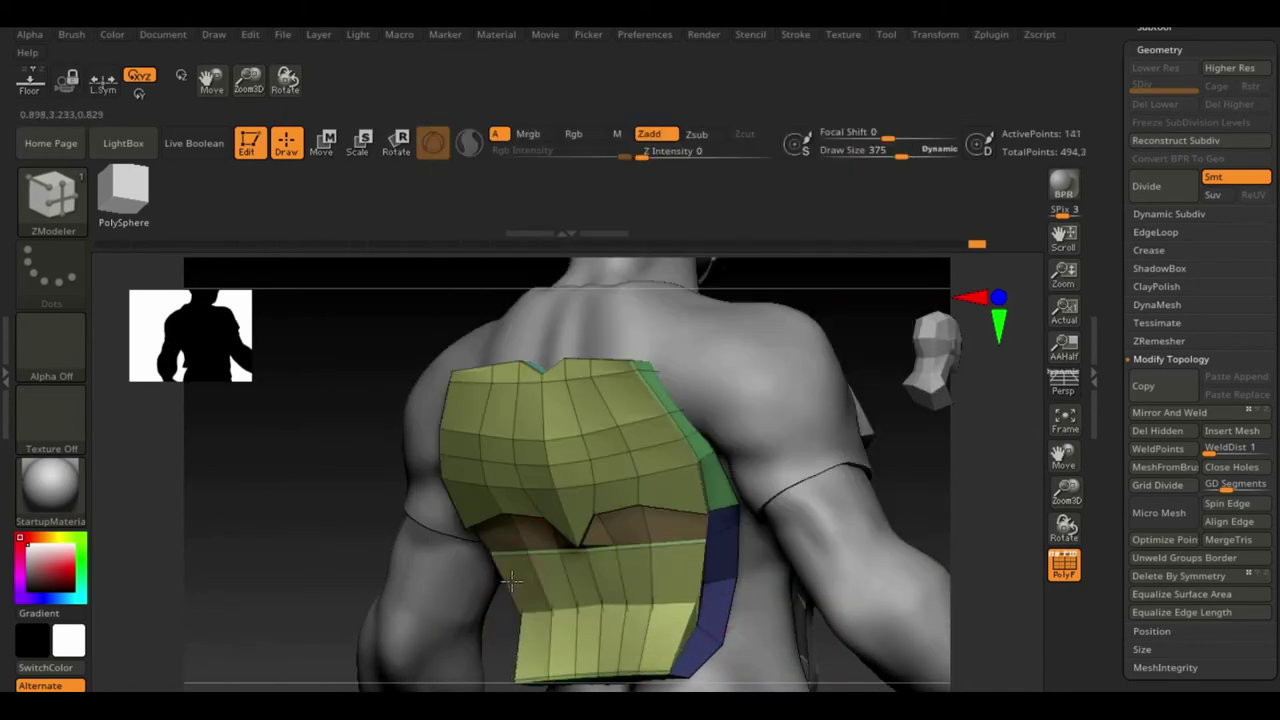
Step: Save the figure over the existing file via Save As
{"action": "mouse_move", "coordinate": [511, 580]}
{"action": "right_mouse_down"}
{"action": "mouse_move", "coordinate": [337, 531]}
{"action": "mouse_move", "coordinate": [657, 549]}
{"action": "mouse_move", "coordinate": [535, 563]}
{"action": "right_mouse_up"}
{"action": "key", "text": "b"}
{"action": "key", "text": "m"}
{"action": "key", "text": "v"}
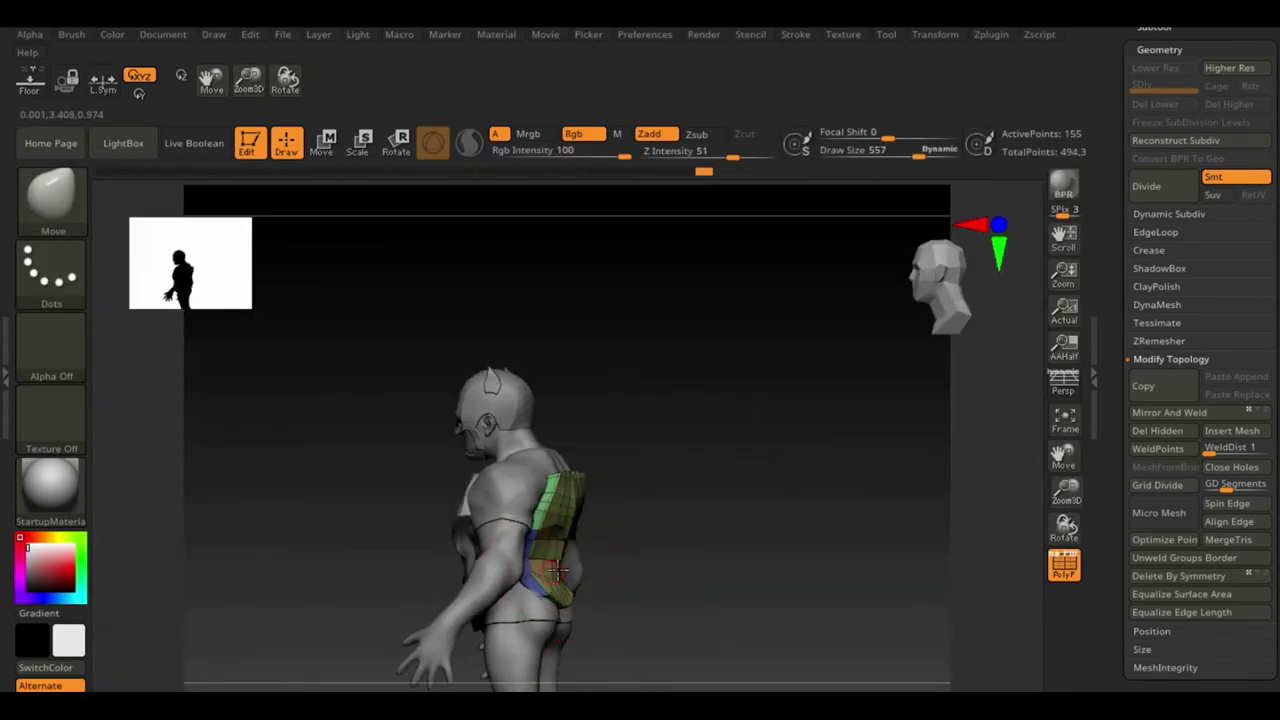
{"action": "left_click", "coordinate": [705, 364]}
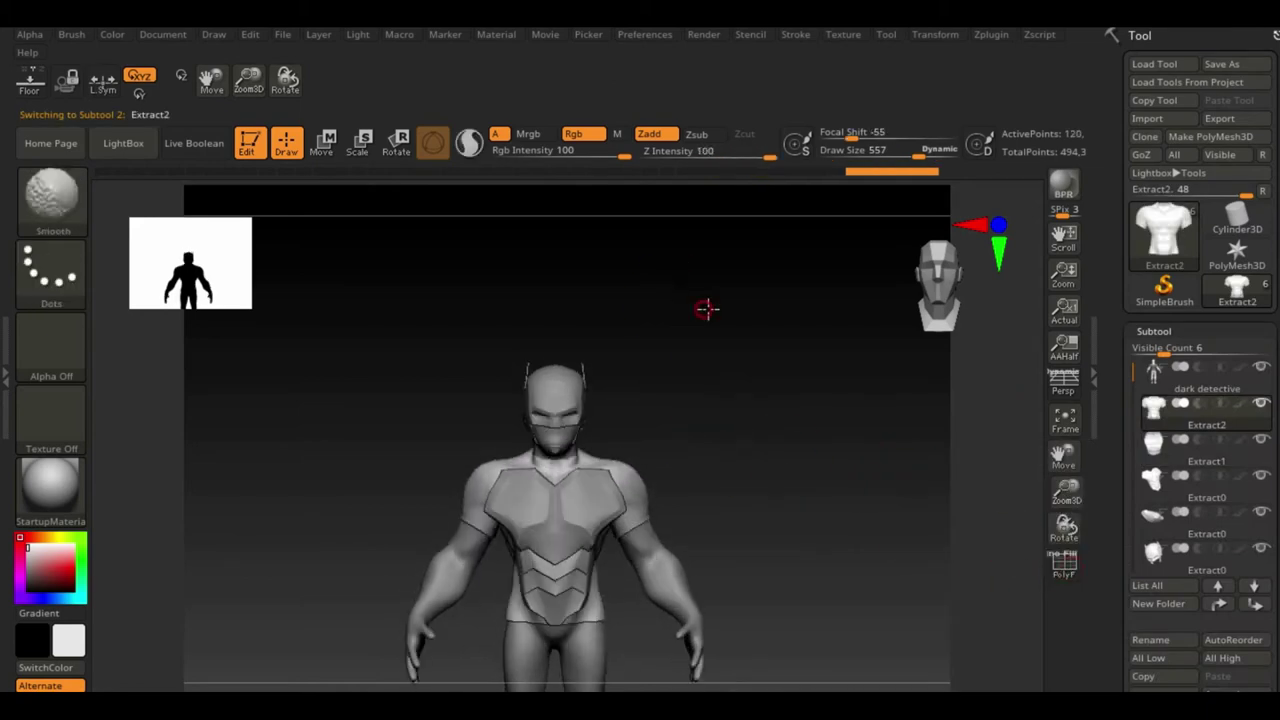
Step: Solo the Extract2 torso and mask the shoulder straps and waist bands
{"action": "right_click_drag", "start_coordinate": [706, 309], "coordinate": [297, 280], "text": "ctrl"}
{"action": "right_click_drag", "start_coordinate": [666, 334], "coordinate": [617, 382], "text": "ctrl"}
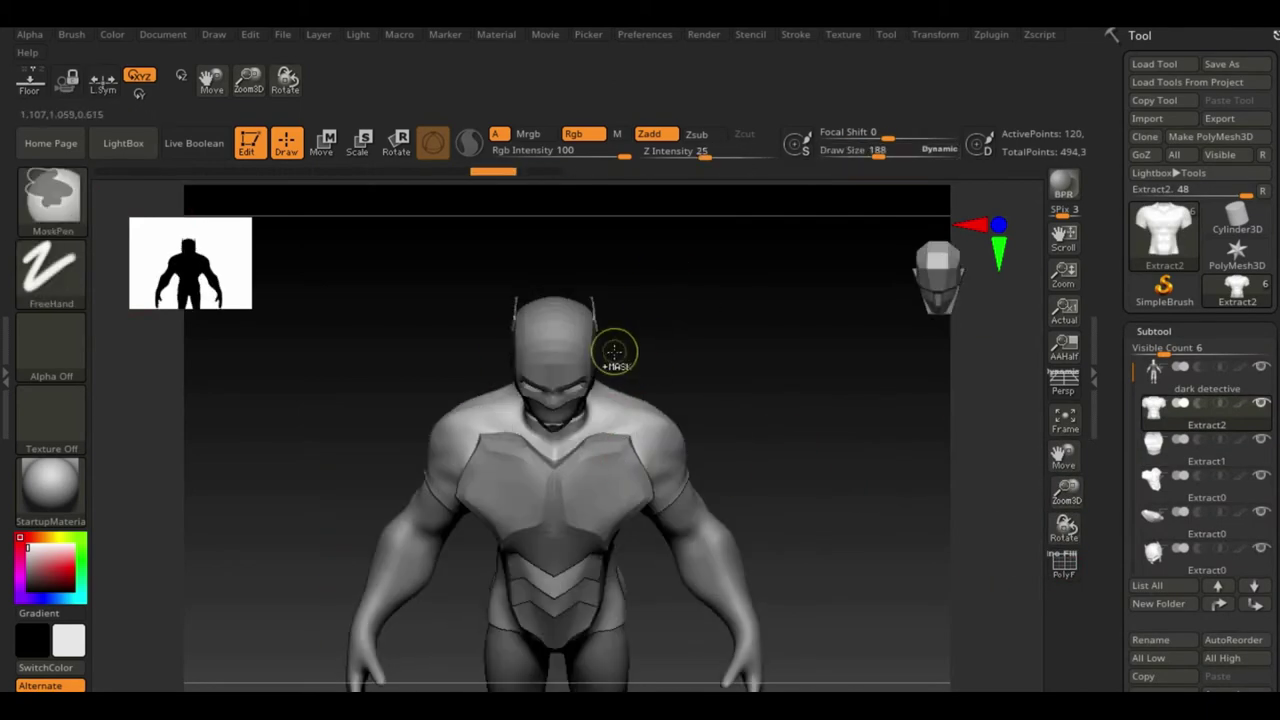
{"action": "mouse_move", "coordinate": [617, 392]}
{"action": "left_mouse_down", "text": "shift"}
{"action": "mouse_move", "coordinate": [703, 263]}
{"action": "mouse_move", "coordinate": [673, 595]}
{"action": "left_mouse_up", "text": "shift"}
{"action": "left_click", "coordinate": [996, 405]}
{"action": "left_click_drag", "start_coordinate": [800, 560], "coordinate": [871, 463], "text": "shift"}
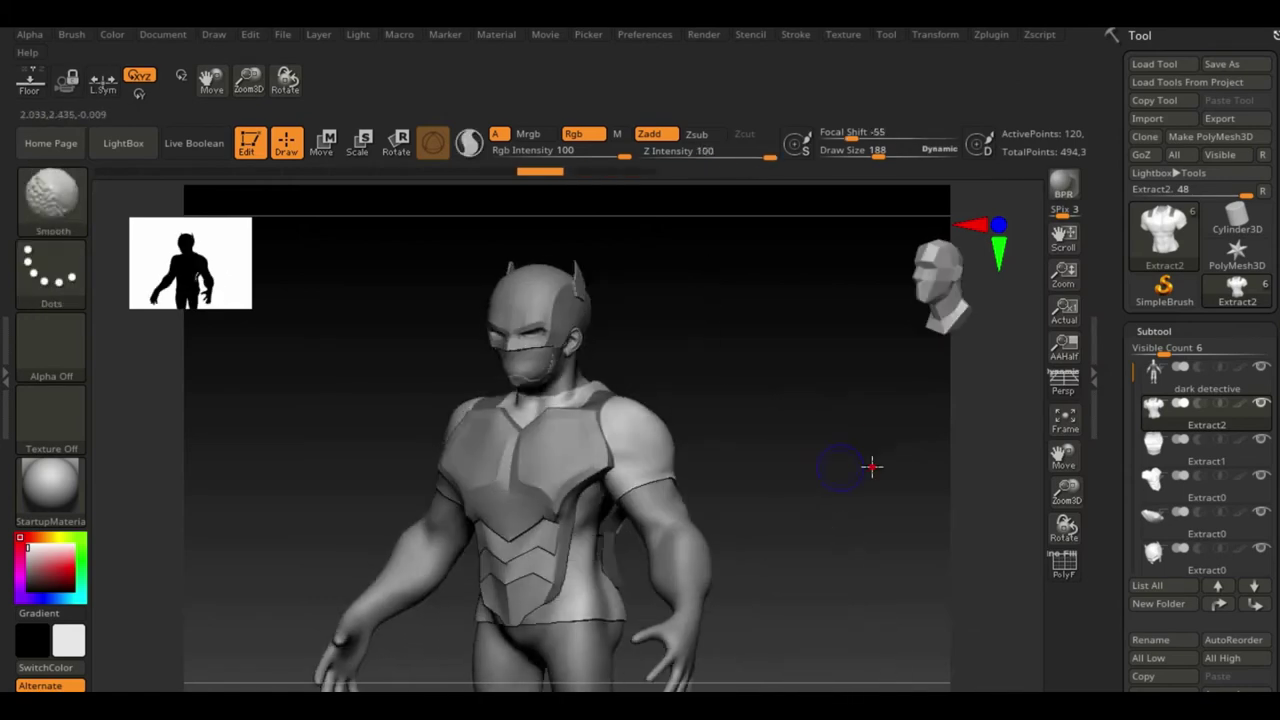
{"action": "left_click", "coordinate": [613, 530], "text": "ctrl+shift"}
{"action": "left_click_drag", "start_coordinate": [577, 600], "coordinate": [820, 194]}
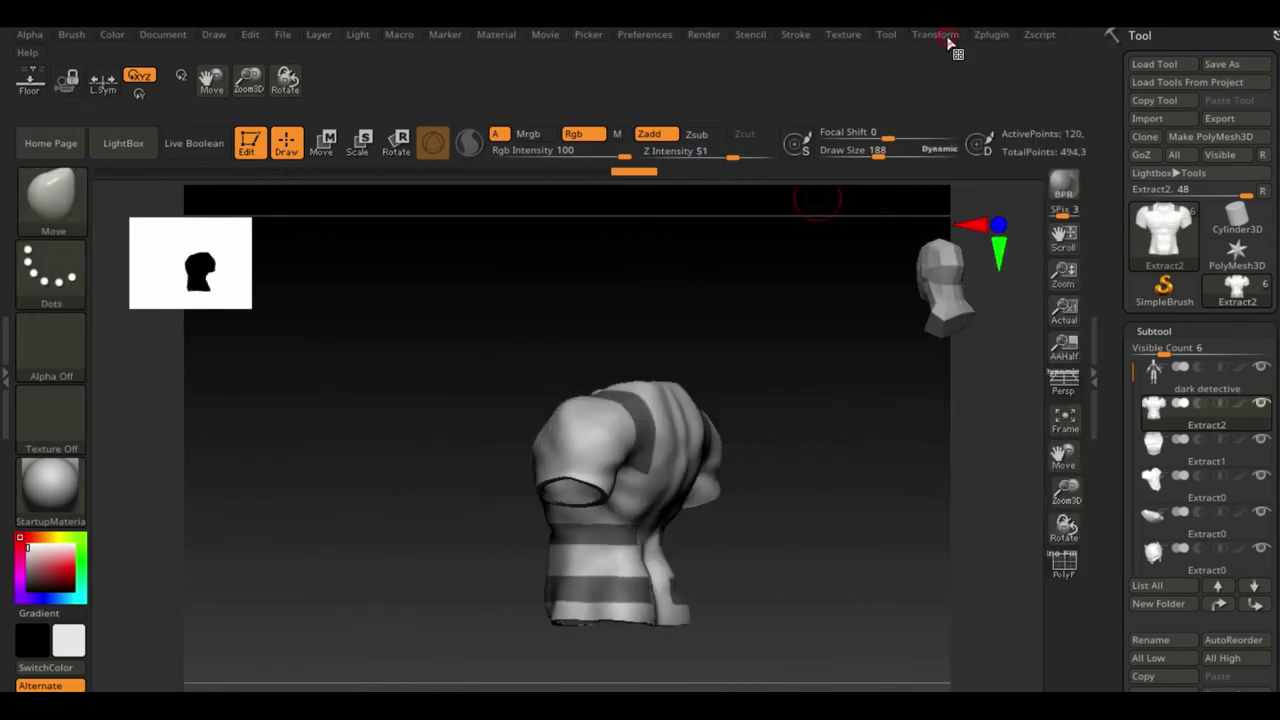
{"action": "left_click", "coordinate": [909, 341], "text": "ctrl+shift"}
{"action": "left_click", "coordinate": [767, 539], "text": "ctrl+shift"}
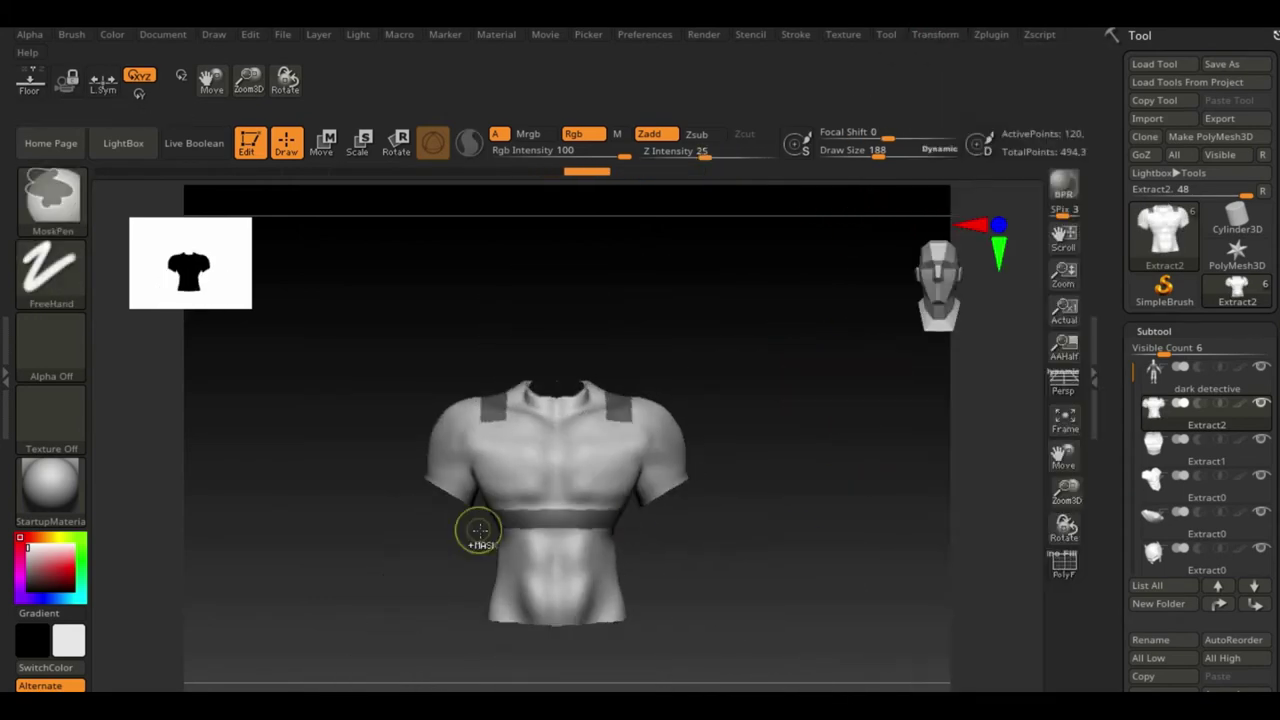
Step: Extract the masked straps and bands at Thick 0.02, undoing a duplicate extraction
{"action": "left_click", "coordinate": [1148, 598]}
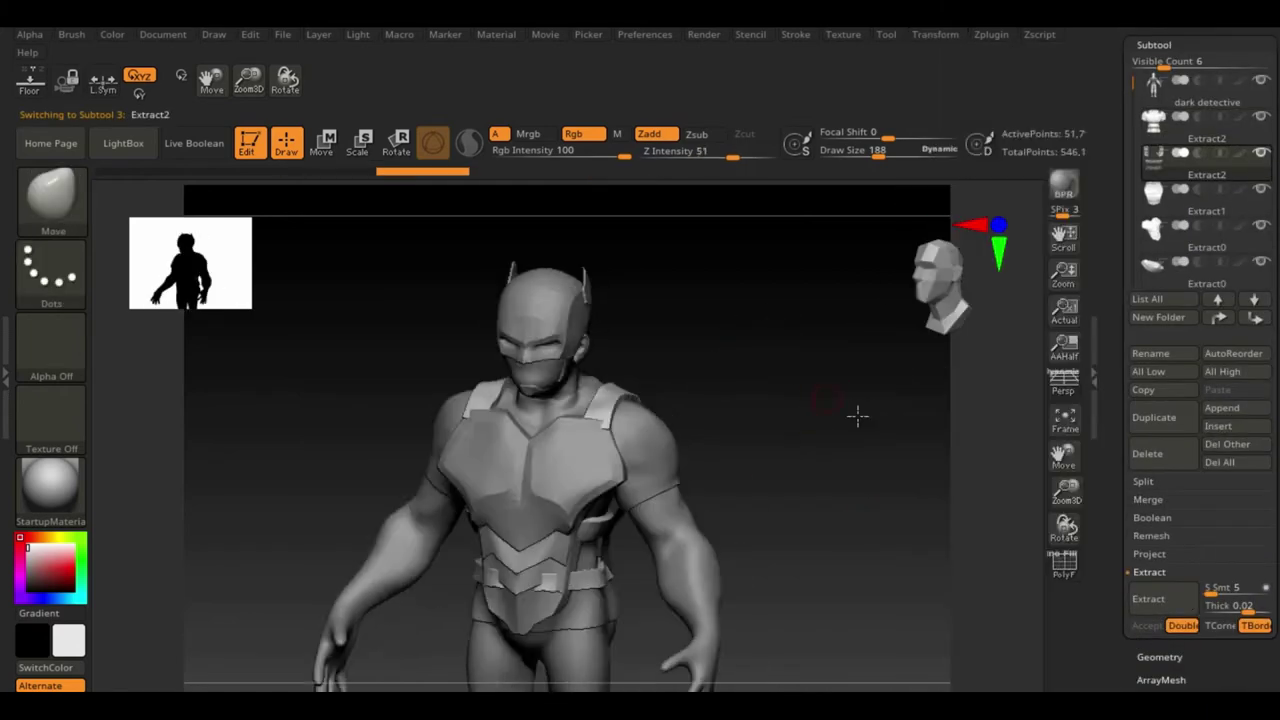
{"action": "key", "text": "ctrl+z"}
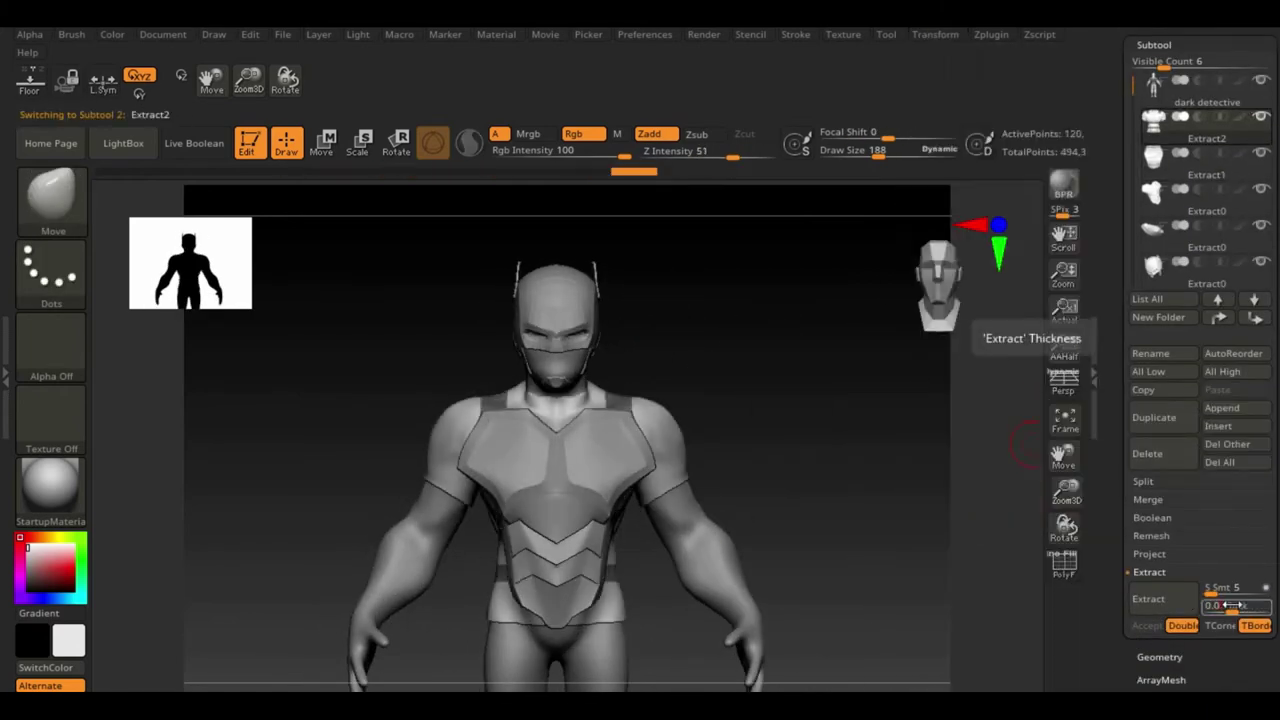
{"action": "left_click", "coordinate": [1180, 602]}
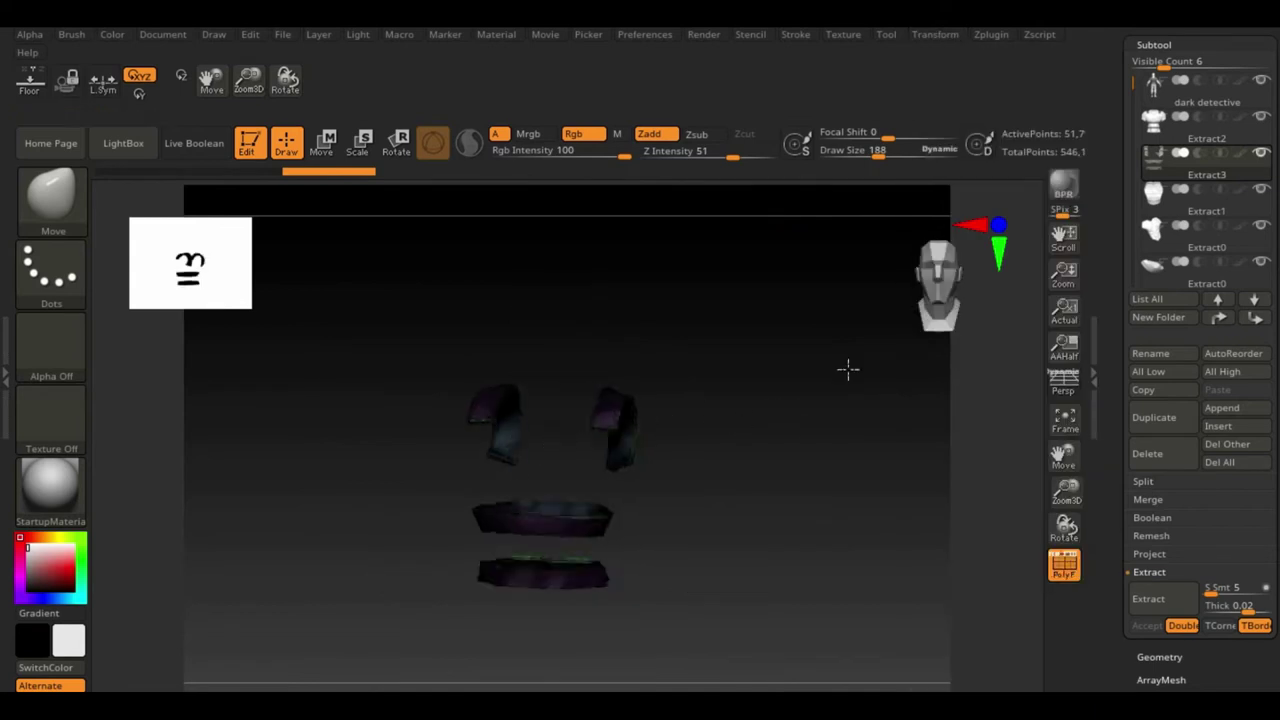
{"action": "scroll", "coordinate": [1175, 600], "scroll_direction": "down", "scroll_amount": 5}
Step: Show the extracted straps and waist rings side by side in split screen
{"action": "left_click", "coordinate": [1162, 359]}
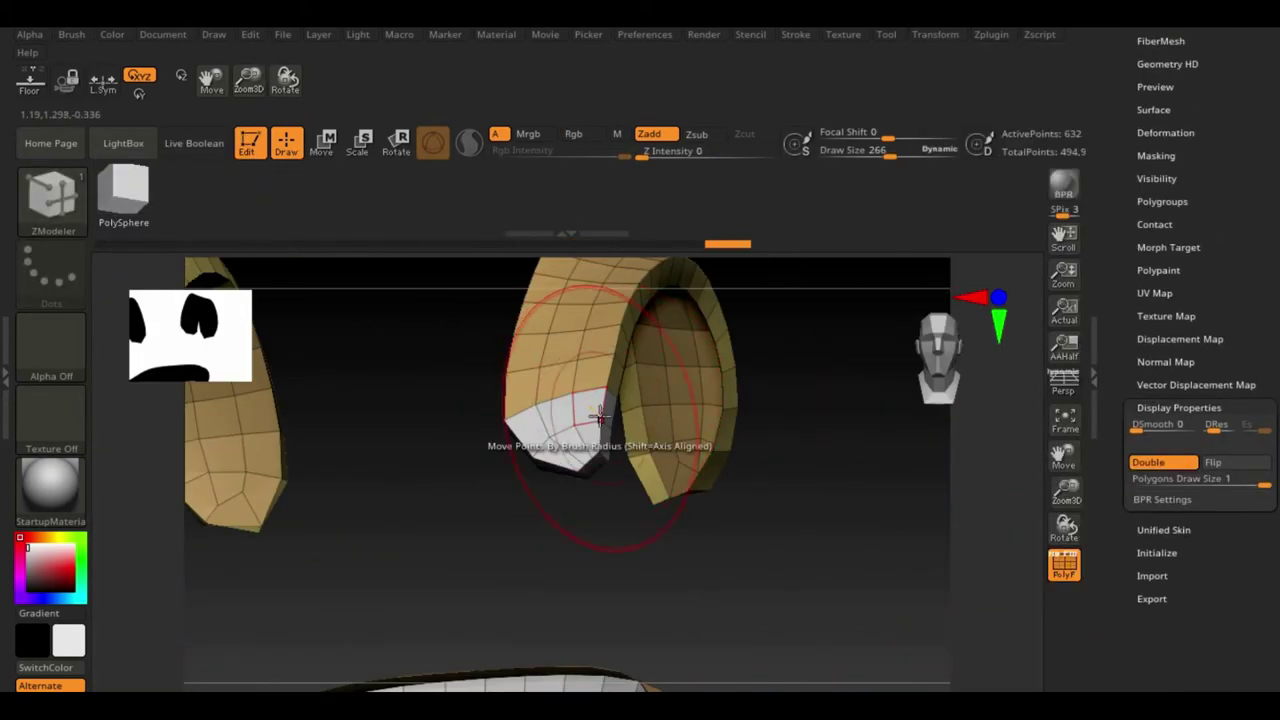
{"action": "key", "text": "space"}
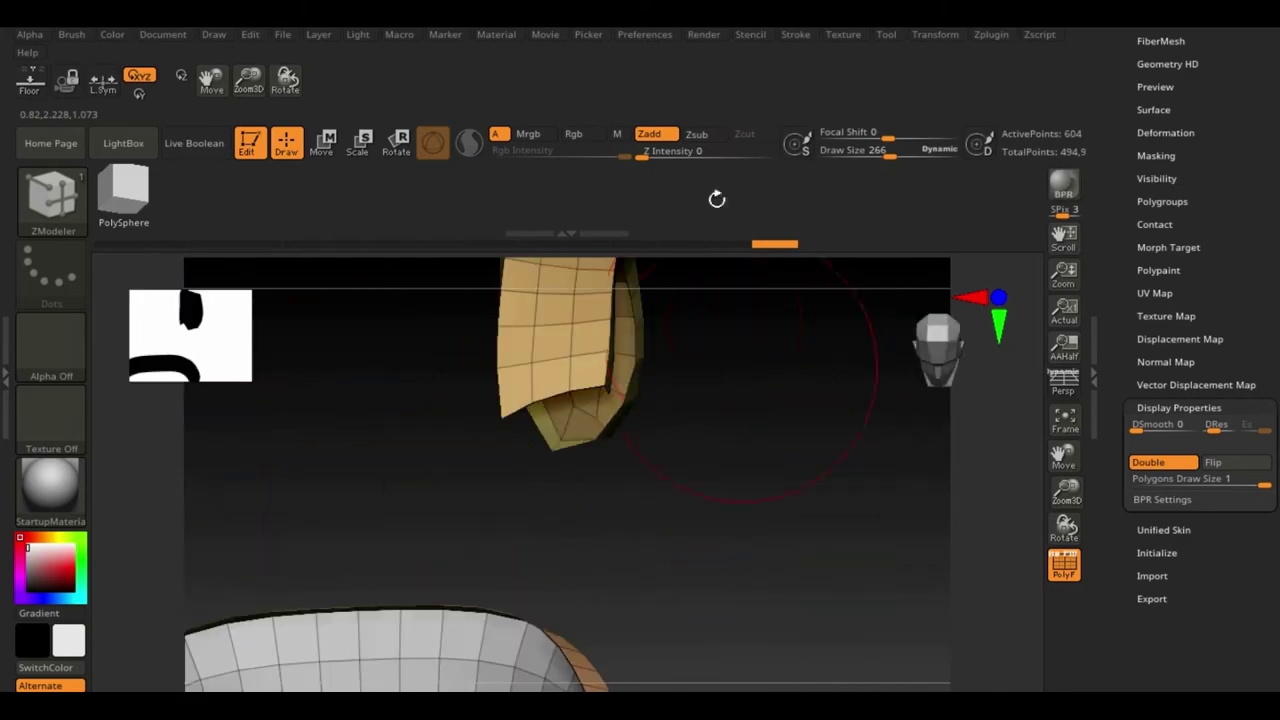
{"action": "left_click", "coordinate": [57, 200]}
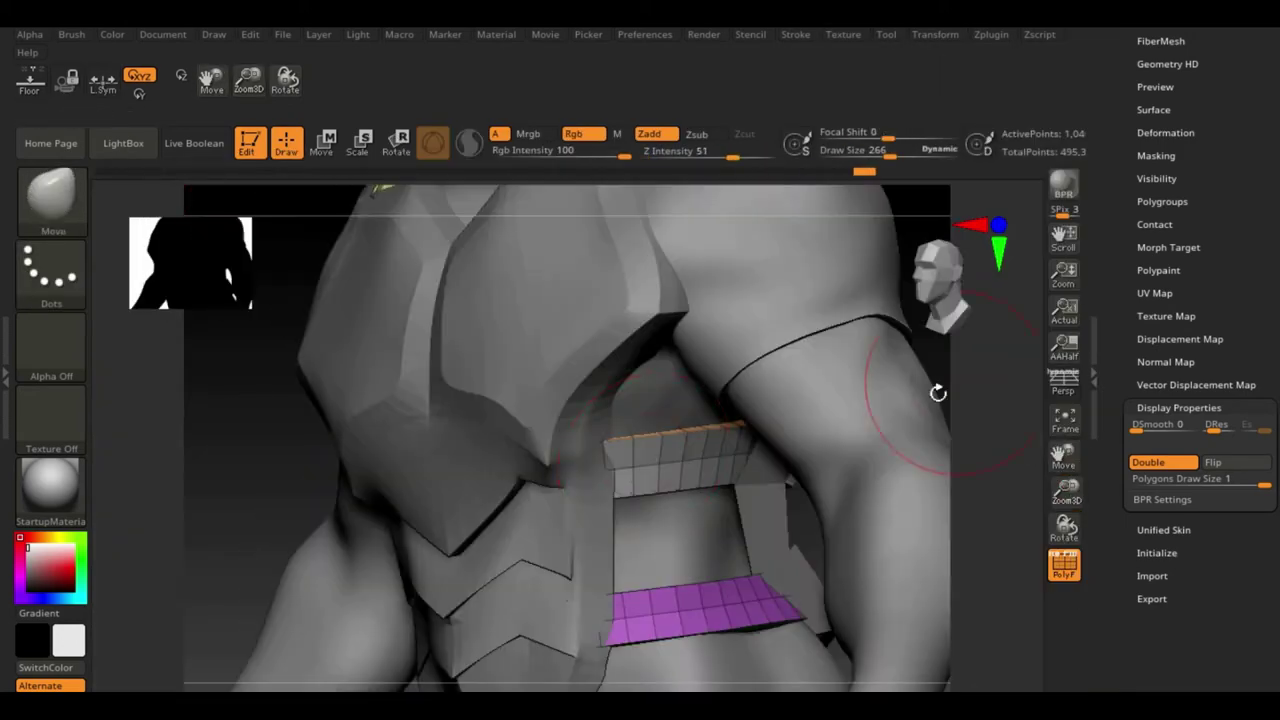
{"action": "left_click", "coordinate": [925, 34]}
{"action": "left_click", "coordinate": [995, 428]}
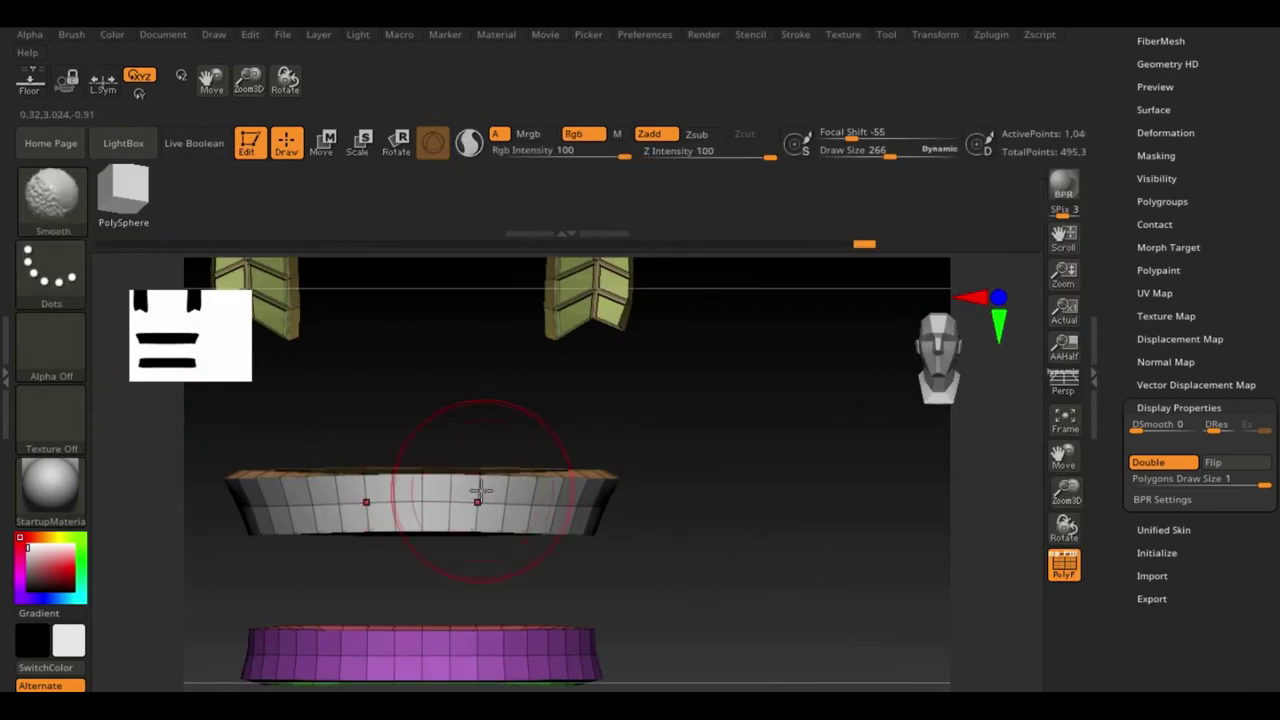
Step: Delete edge loops from the waist rings and inset the ring's polygroup island
{"action": "left_click_drag", "start_coordinate": [448, 487], "coordinate": [620, 490]}
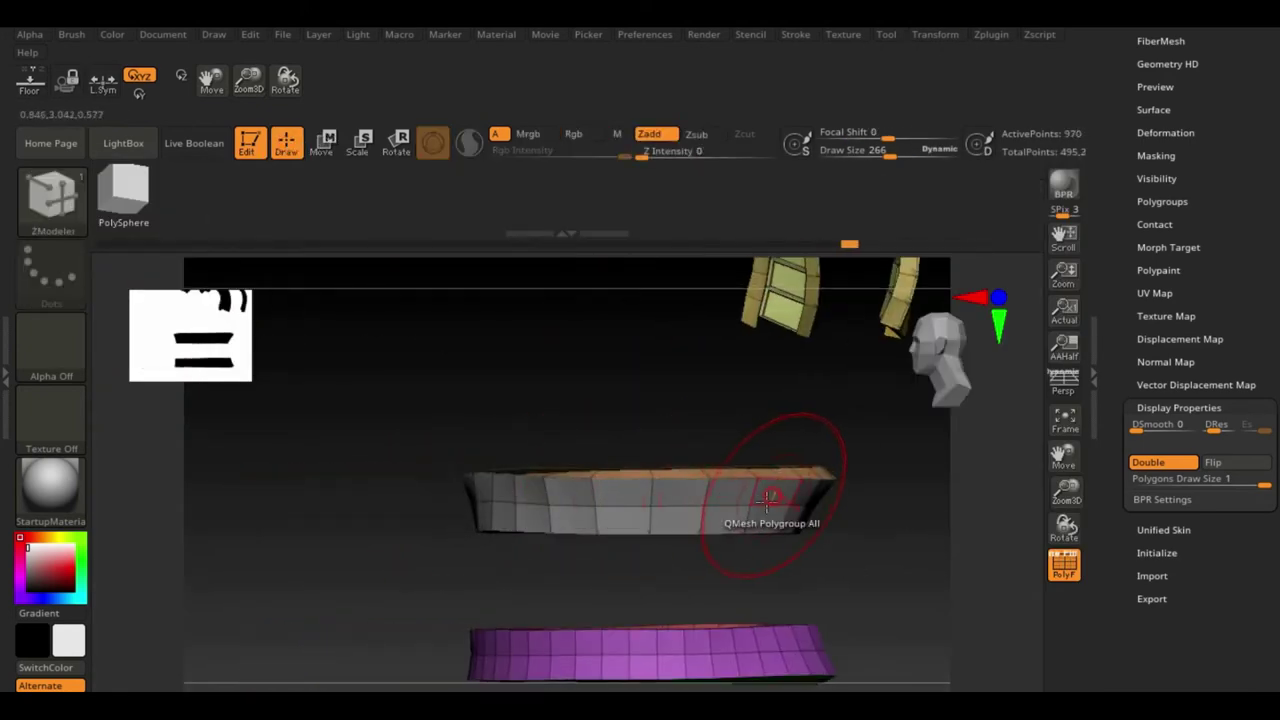
{"action": "mouse_move", "coordinate": [768, 497]}
{"action": "left_mouse_down", "text": "shift"}
{"action": "mouse_move", "coordinate": [696, 481]}
{"action": "mouse_move", "coordinate": [472, 510]}
{"action": "mouse_move", "coordinate": [757, 471]}
{"action": "mouse_move", "coordinate": [898, 587]}
{"action": "mouse_move", "coordinate": [586, 643]}
{"action": "mouse_move", "coordinate": [771, 363]}
{"action": "left_mouse_up", "text": "shift"}
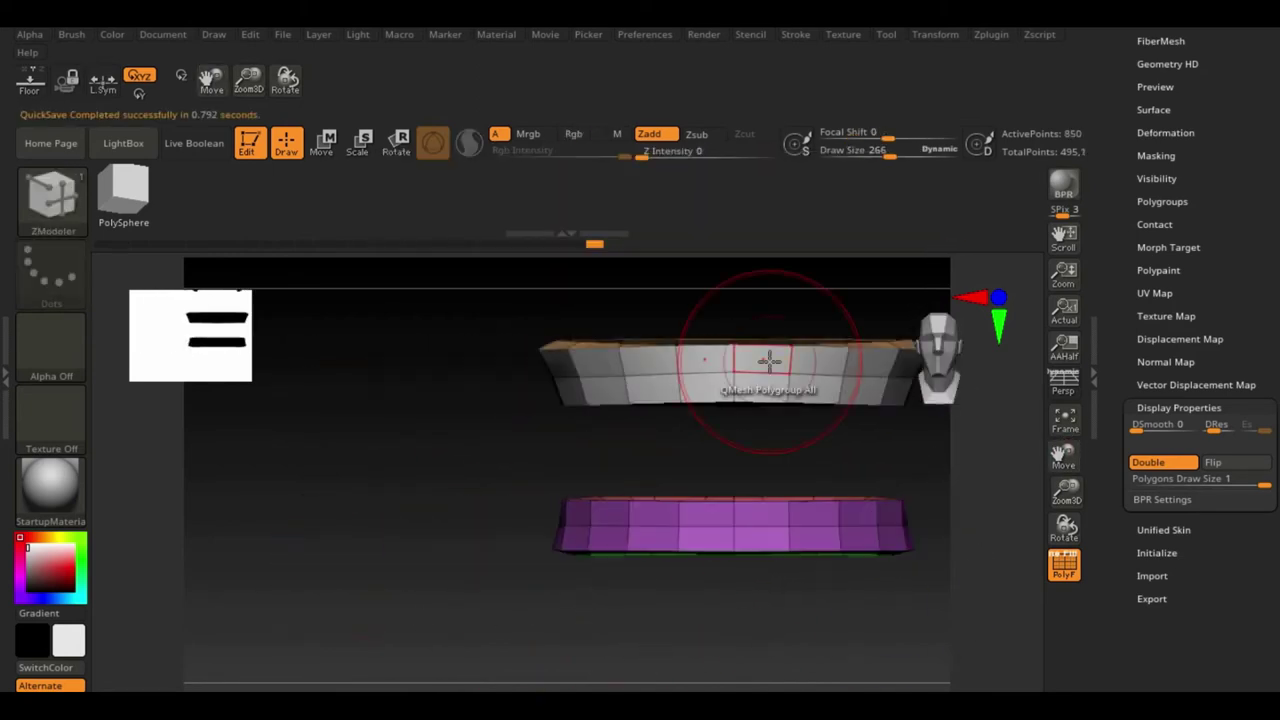
{"action": "right_click", "coordinate": [771, 363]}
{"action": "left_click", "coordinate": [903, 218]}
{"action": "right_click", "coordinate": [760, 362]}
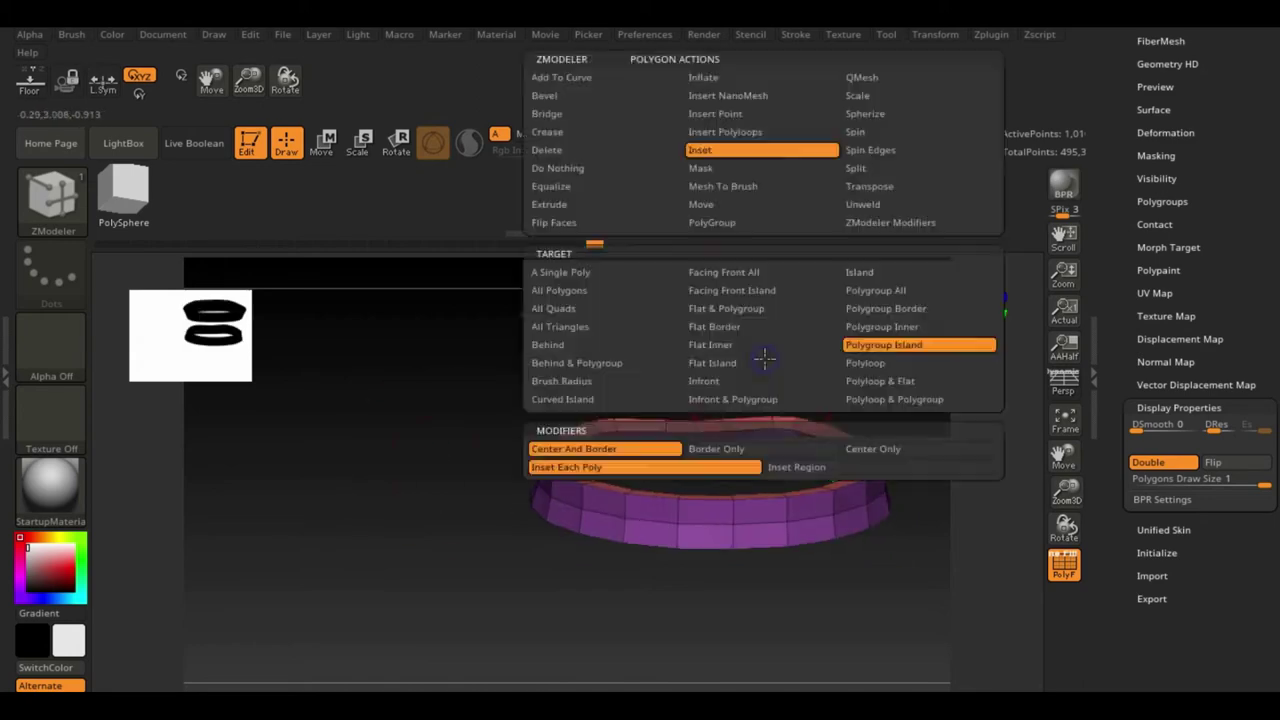
{"action": "left_click_drag", "start_coordinate": [760, 440], "coordinate": [760, 515]}
{"action": "right_click", "coordinate": [760, 515]}
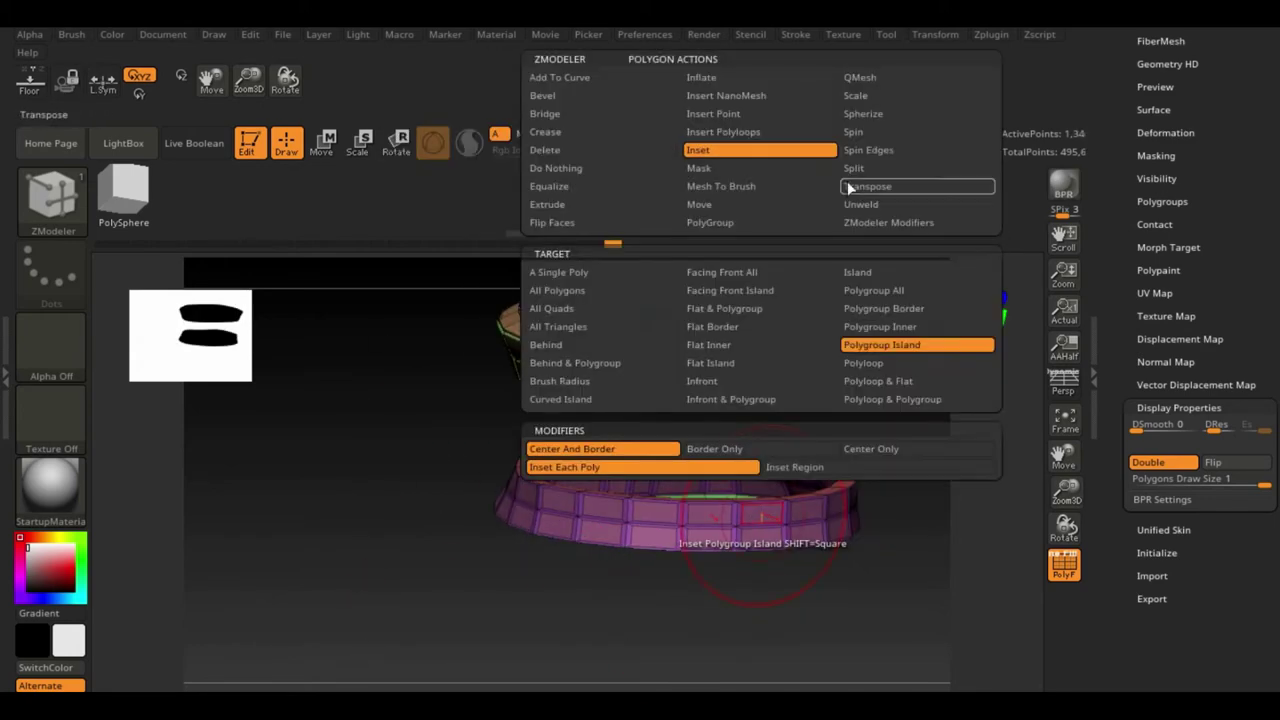
{"action": "left_click", "coordinate": [850, 183]}
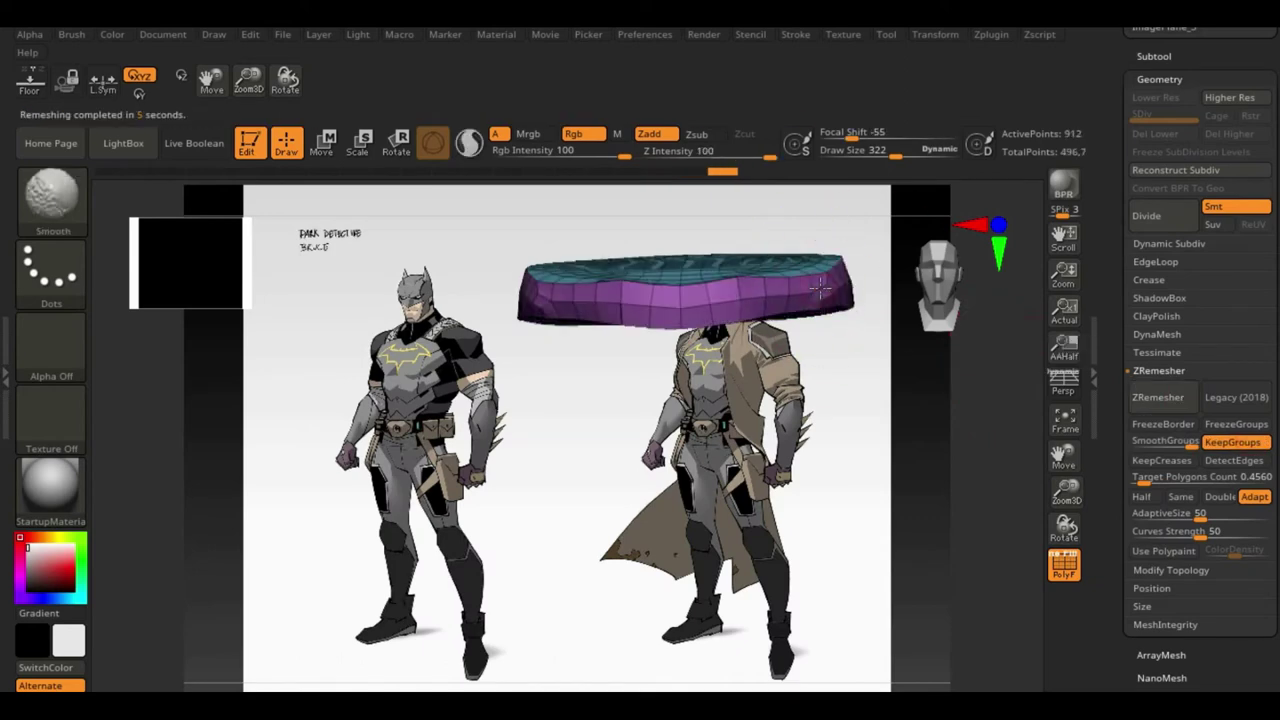
Step: Trim away the top face of the remeshed waist ring with TrimCurve
{"action": "mouse_move", "coordinate": [1010, 370]}
{"action": "left_mouse_down"}
{"action": "mouse_move", "coordinate": [1000, 400]}
{"action": "mouse_move", "coordinate": [700, 475]}
{"action": "mouse_move", "coordinate": [832, 543]}
{"action": "left_mouse_up"}
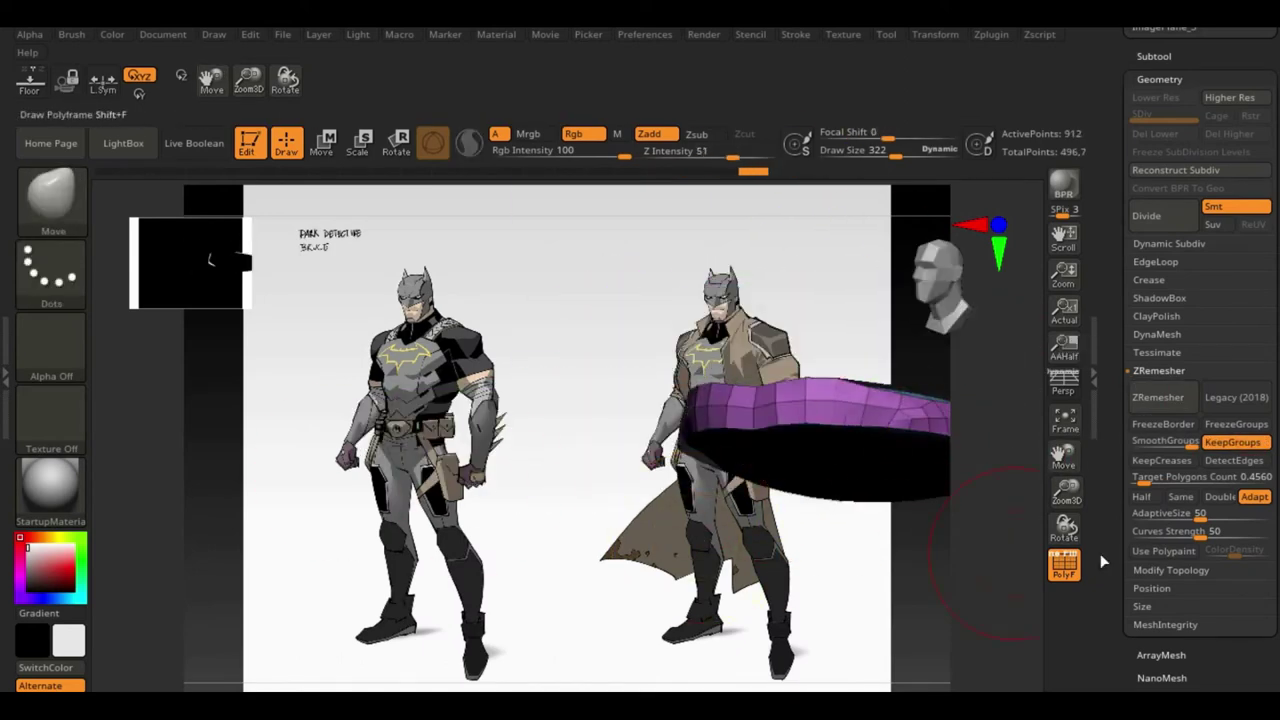
{"action": "mouse_move", "coordinate": [172, 565]}
{"action": "left_mouse_down"}
{"action": "mouse_move", "coordinate": [829, 386]}
{"action": "mouse_move", "coordinate": [920, 278]}
{"action": "left_mouse_up"}
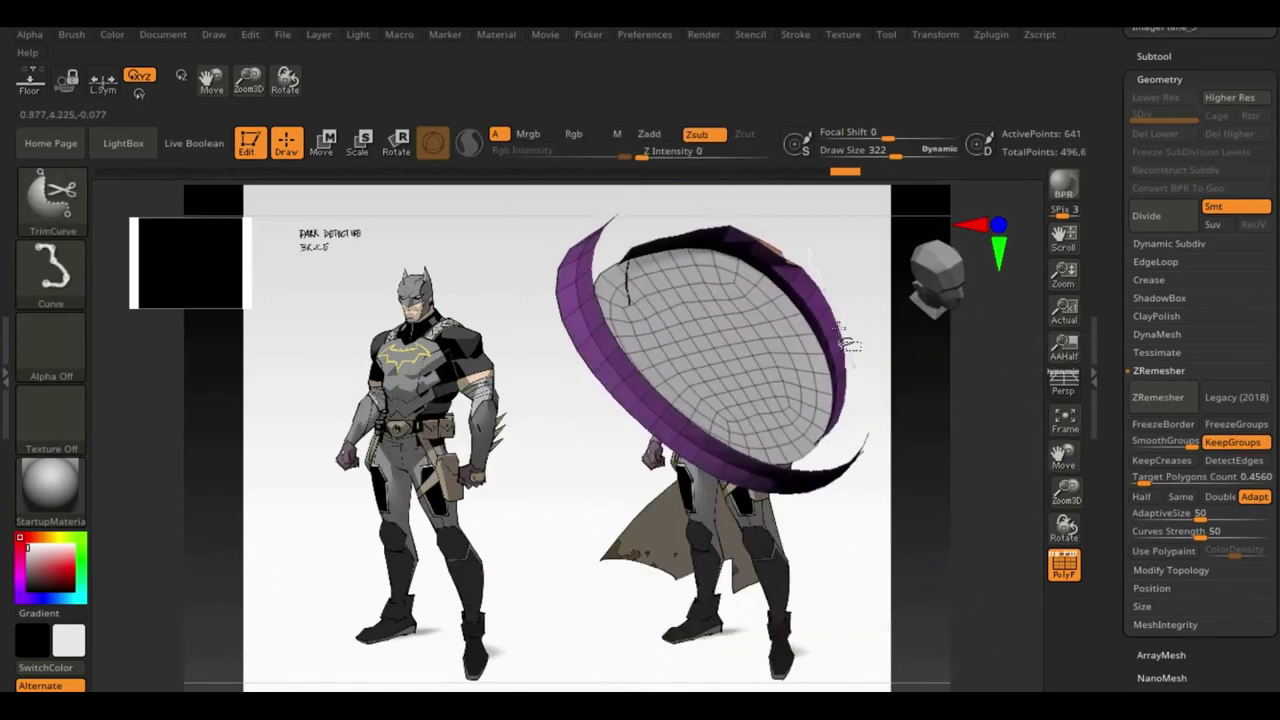
{"action": "left_click", "coordinate": [920, 279]}
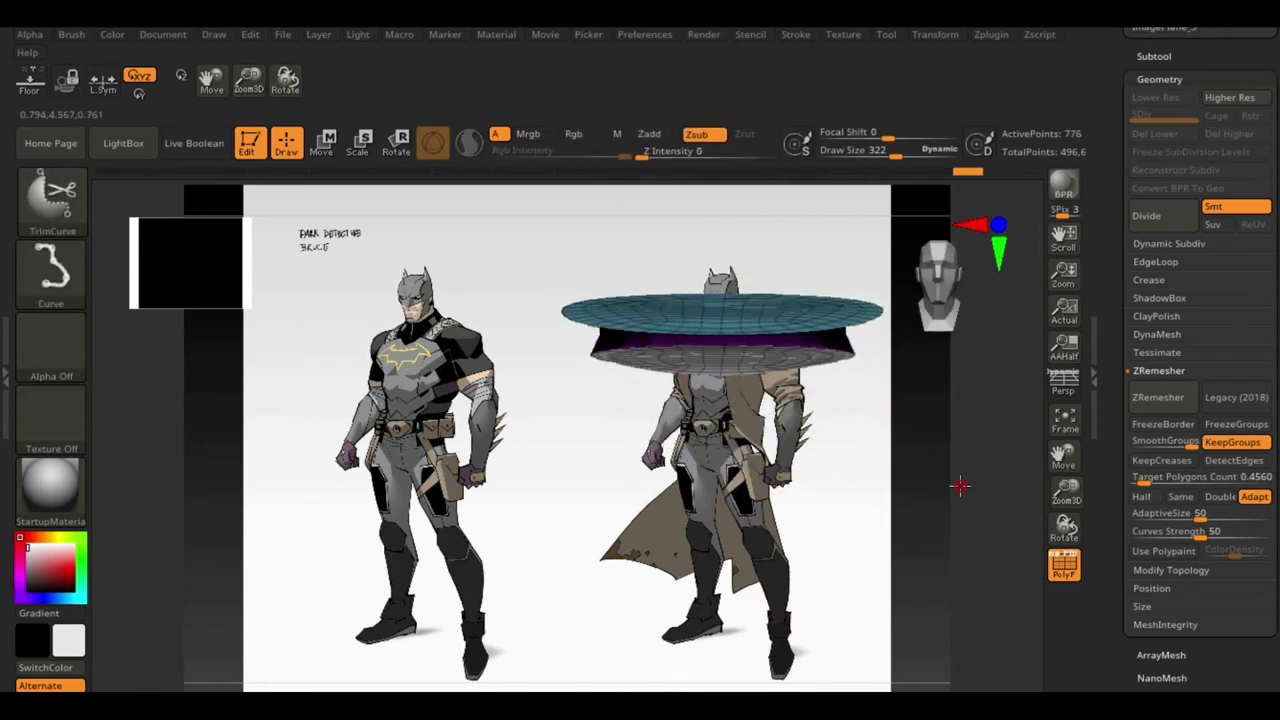
{"action": "left_click_drag", "start_coordinate": [960, 486], "coordinate": [990, 440]}
Step: Delete the ring's hidden polygons, inspect the disc, and undo the last deletion
{"action": "left_click", "coordinate": [1160, 357]}
{"action": "scroll", "coordinate": [1200, 500], "scroll_direction": "down", "scroll_amount": 5}
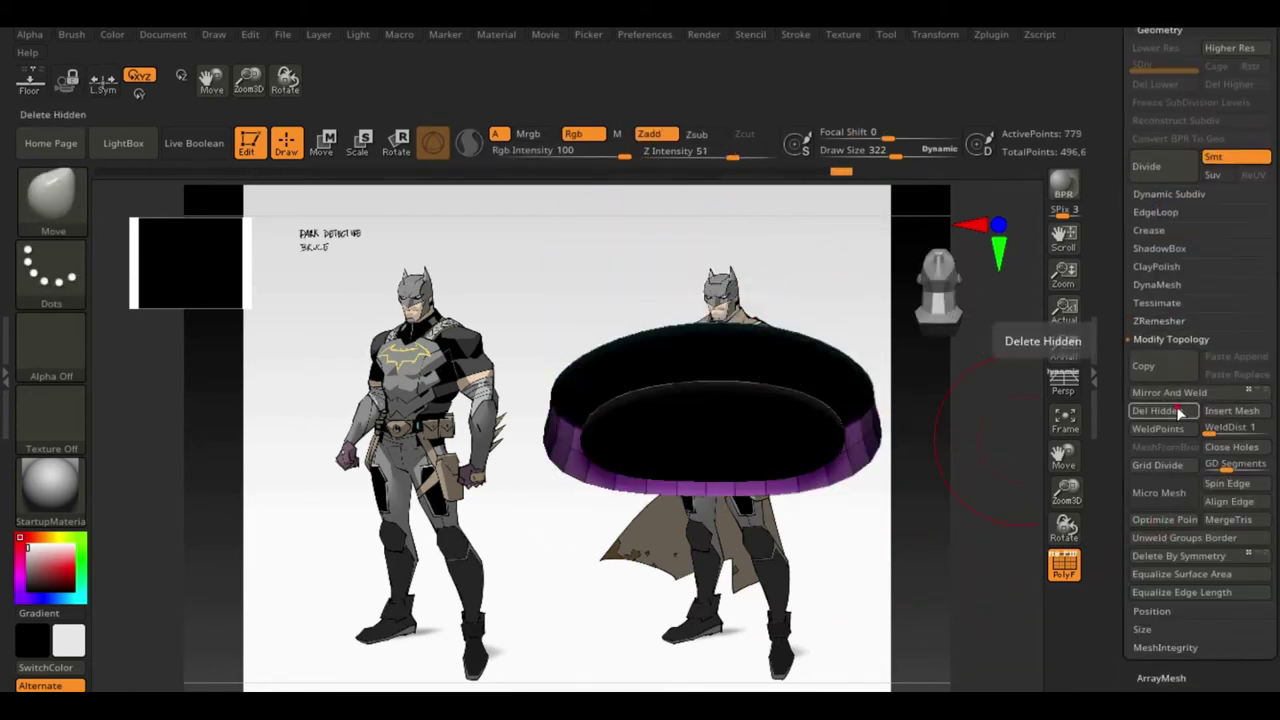
{"action": "left_click", "coordinate": [1157, 410]}
{"action": "right_click_drag", "start_coordinate": [709, 347], "coordinate": [842, 384]}
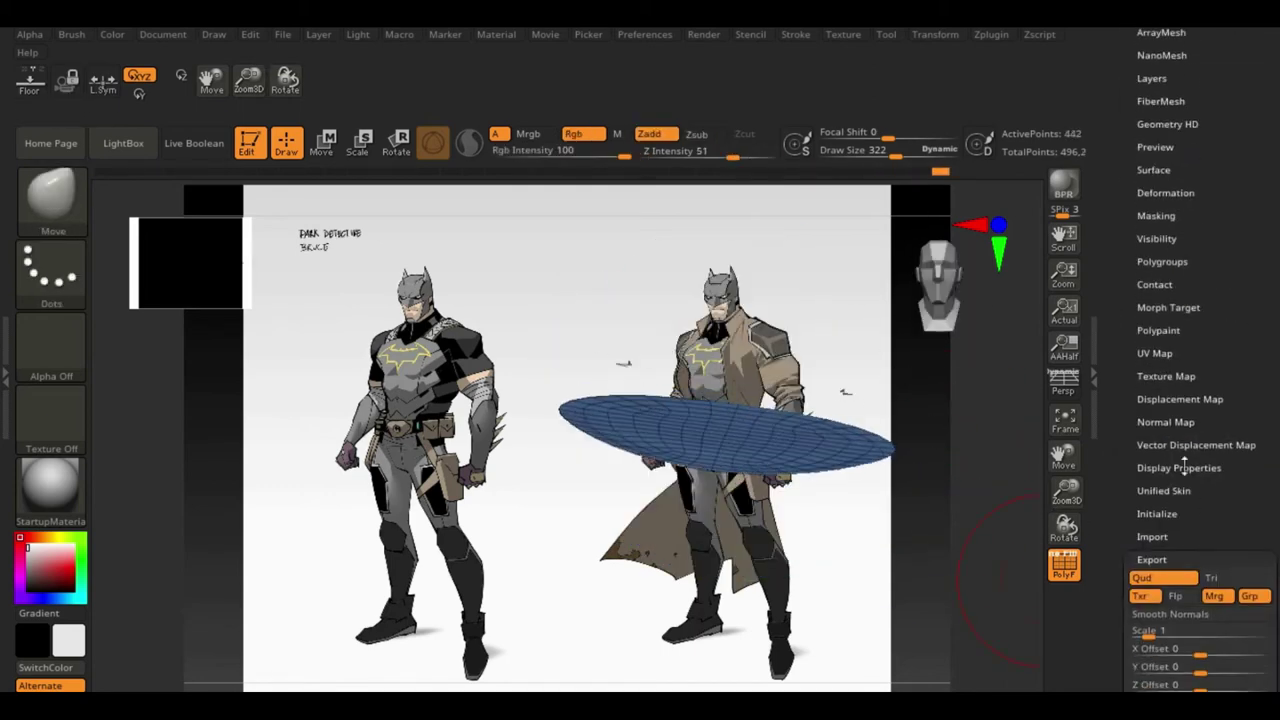
{"action": "left_click", "coordinate": [1179, 466]}
{"action": "key", "text": "ctrl+z"}
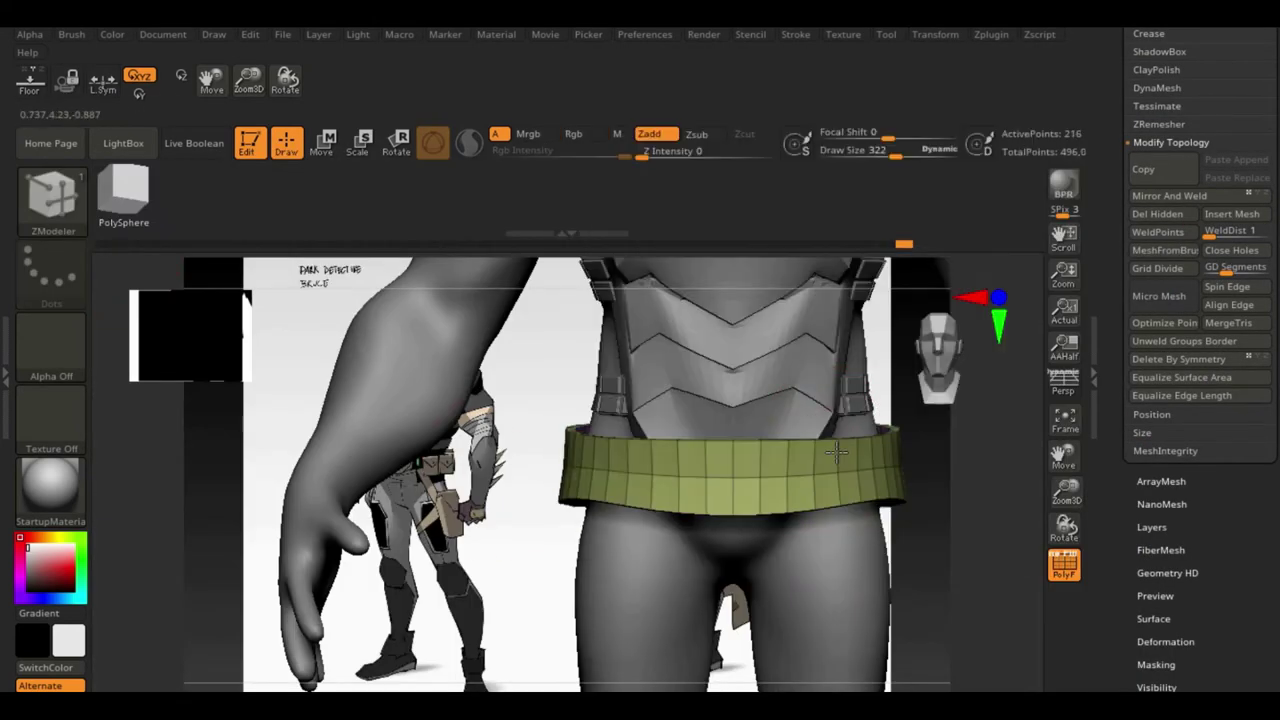
Step: Inset the belt's green front panel, leaving a border of polygons around it
{"action": "left_click_drag", "start_coordinate": [836, 452], "coordinate": [220, 268]}
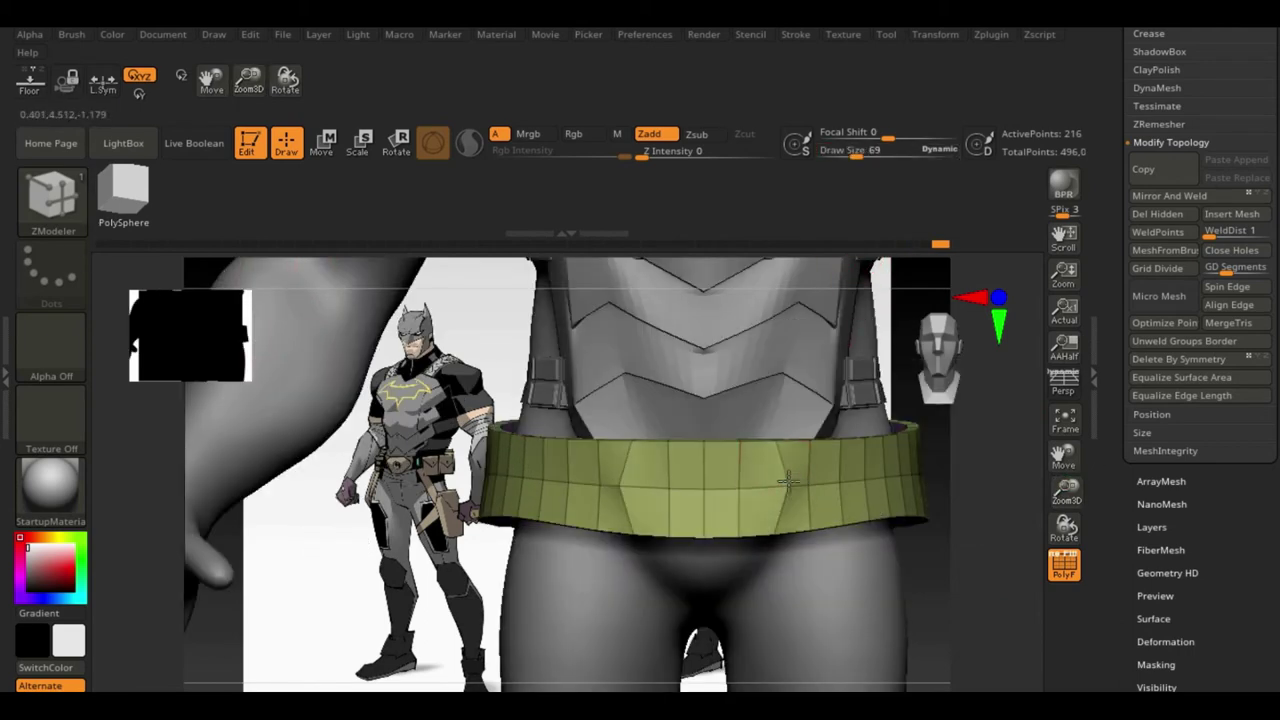
{"action": "left_click_drag", "start_coordinate": [788, 481], "coordinate": [853, 471]}
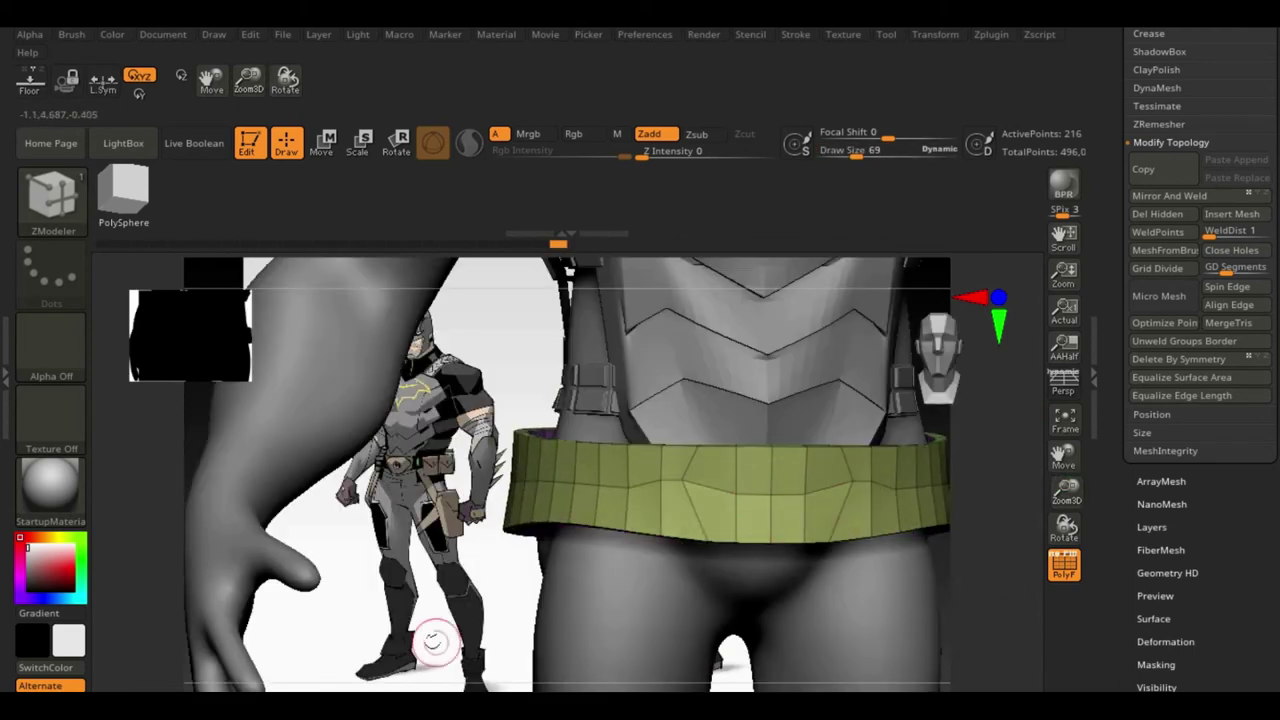
{"action": "left_click_drag", "start_coordinate": [434, 643], "coordinate": [786, 543]}
{"action": "left_click_drag", "start_coordinate": [813, 480], "coordinate": [800, 505]}
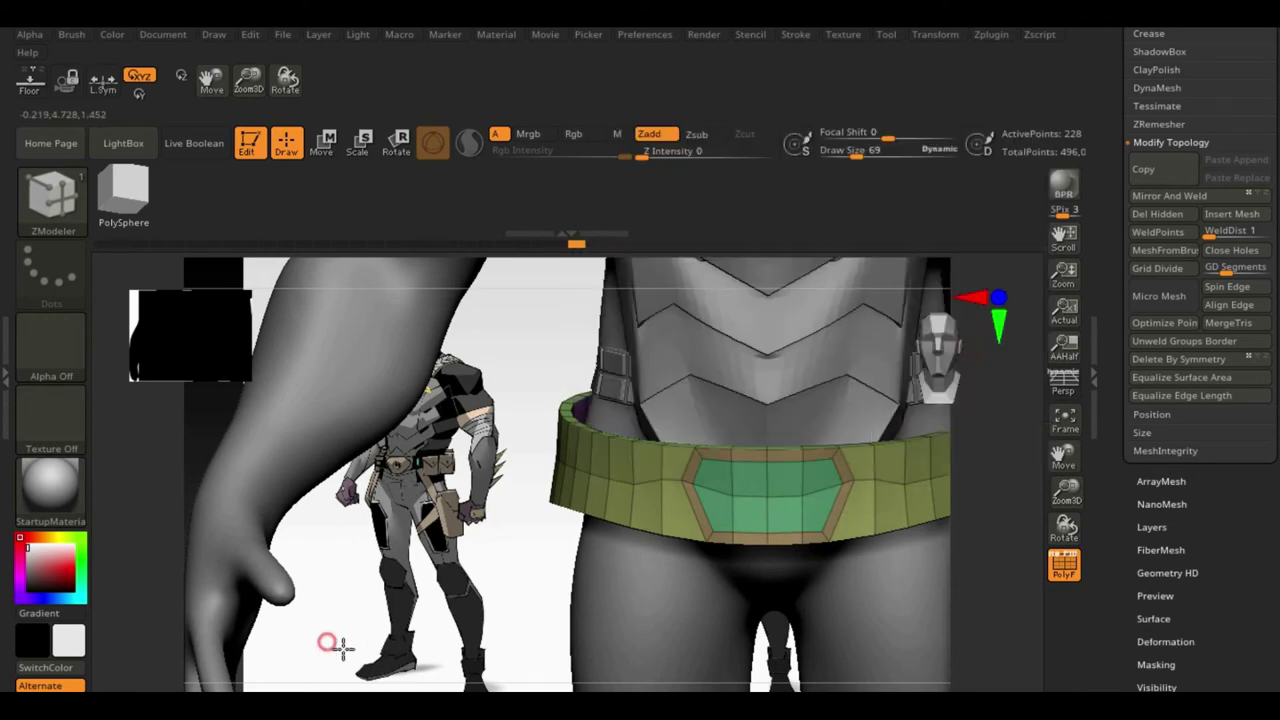
Step: Move the green panel with Transpose, return to Draw, and check the belt on the torso
{"action": "left_click", "coordinate": [788, 477]}
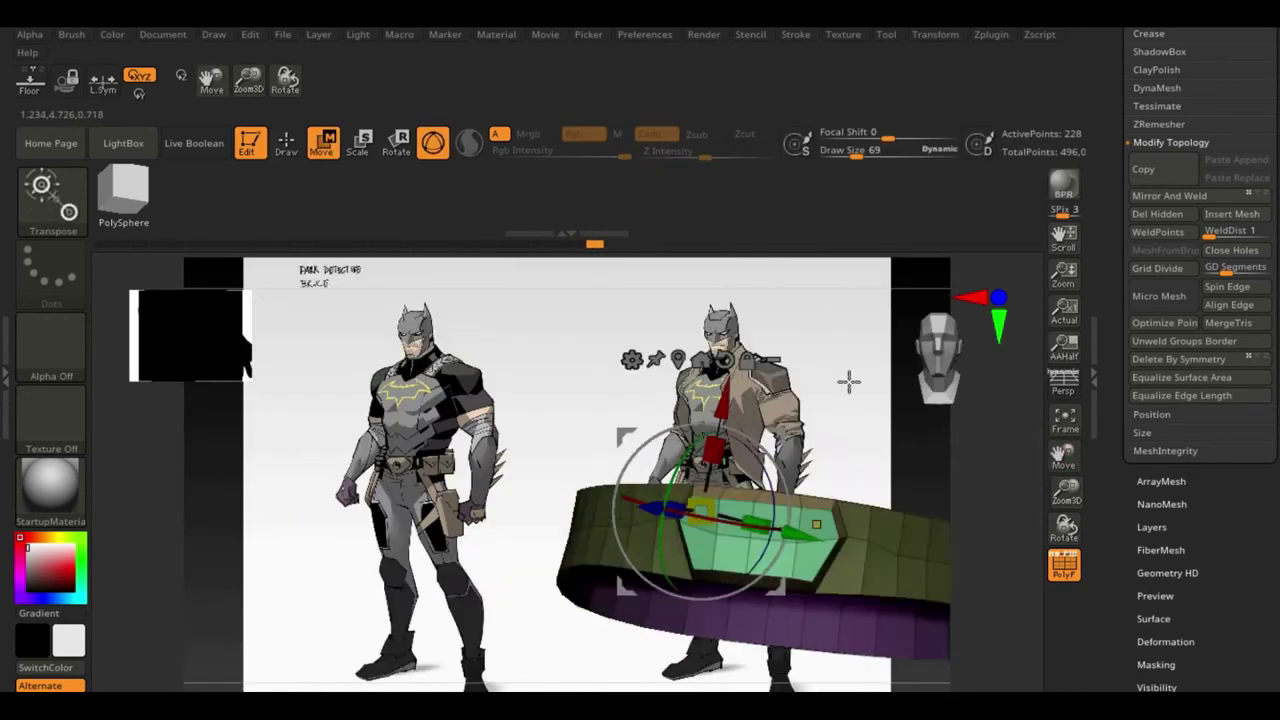
{"action": "left_click", "coordinate": [286, 143]}
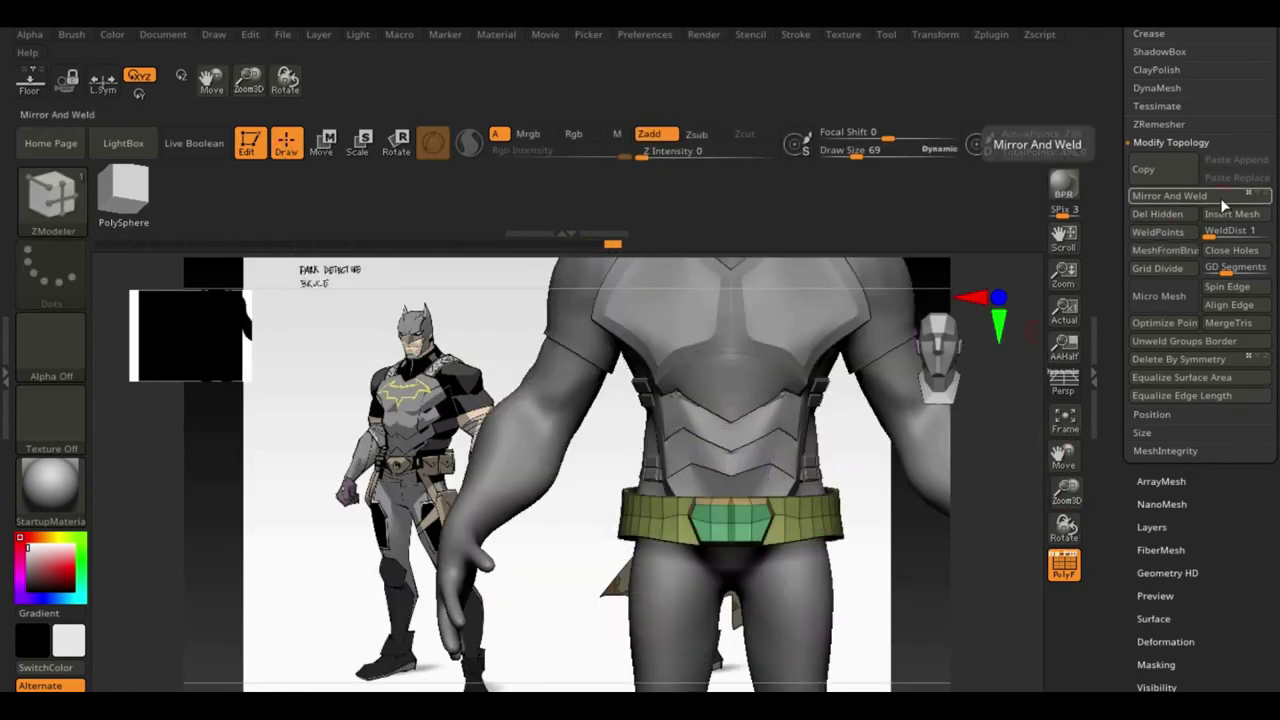
{"action": "left_click_drag", "start_coordinate": [722, 502], "coordinate": [217, 525]}
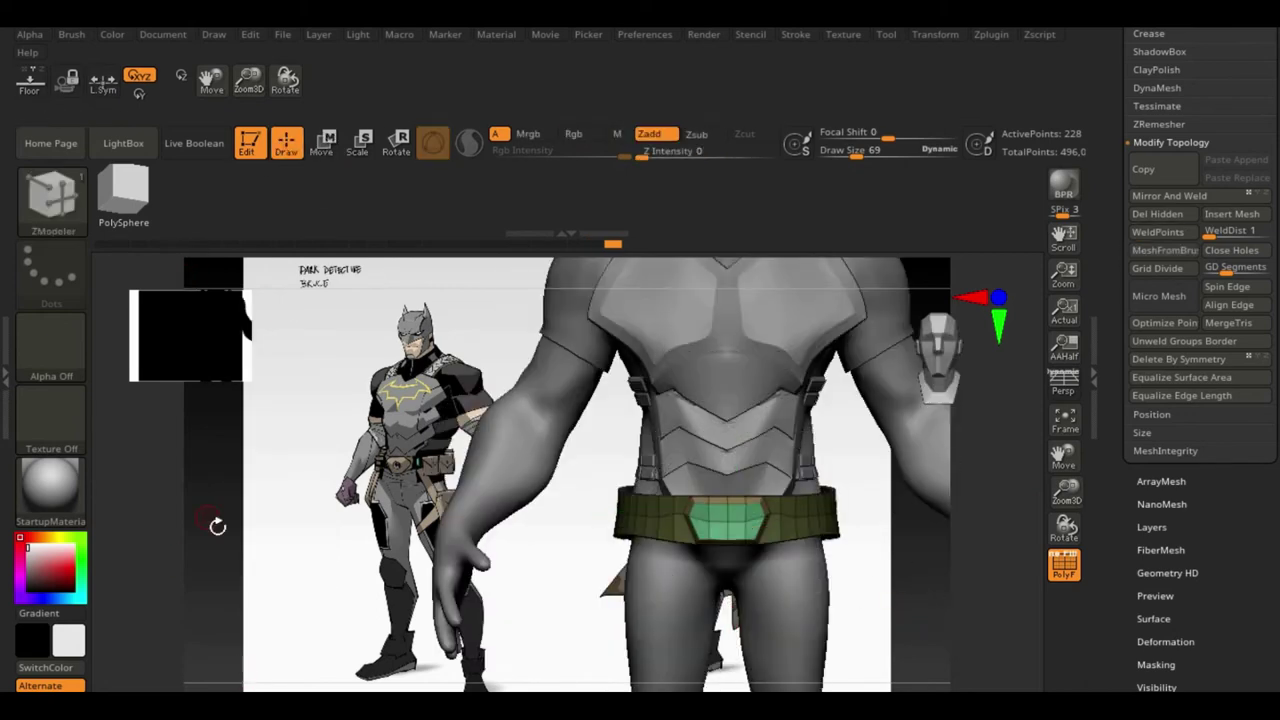
{"action": "key", "text": "w"}
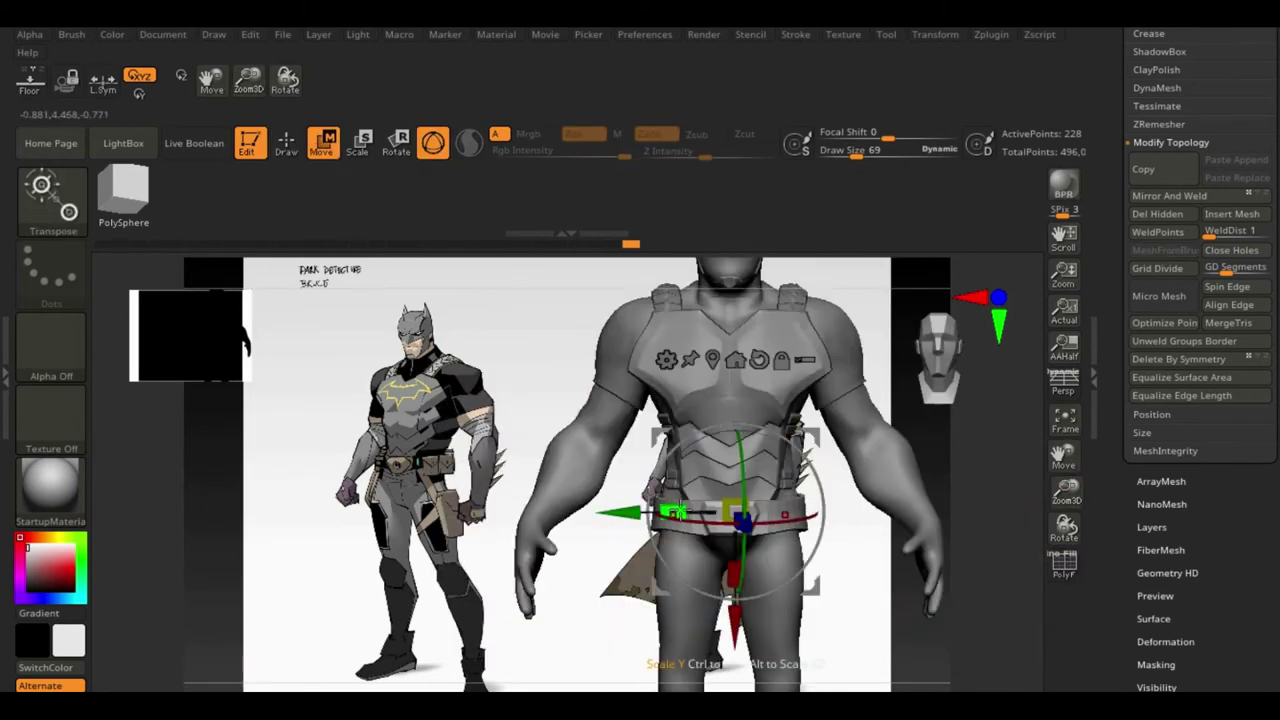
{"action": "key", "text": "q"}
{"action": "left_click_drag", "start_coordinate": [1000, 500], "coordinate": [882, 503]}
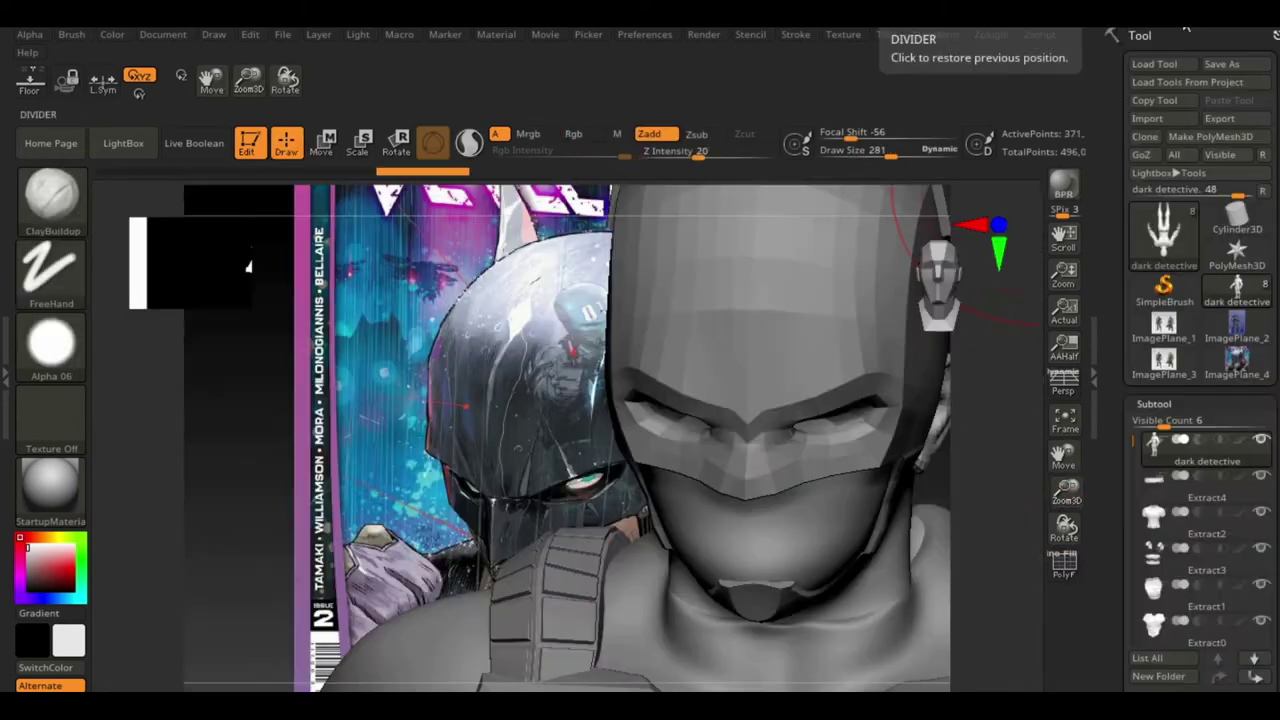
Step: Compare the head with the comic reference and pick a different sculpting brush
{"action": "mouse_move", "coordinate": [230, 560]}
{"action": "left_mouse_down"}
{"action": "mouse_move", "coordinate": [243, 563]}
{"action": "mouse_move", "coordinate": [243, 591]}
{"action": "mouse_move", "coordinate": [320, 643]}
{"action": "left_mouse_up"}
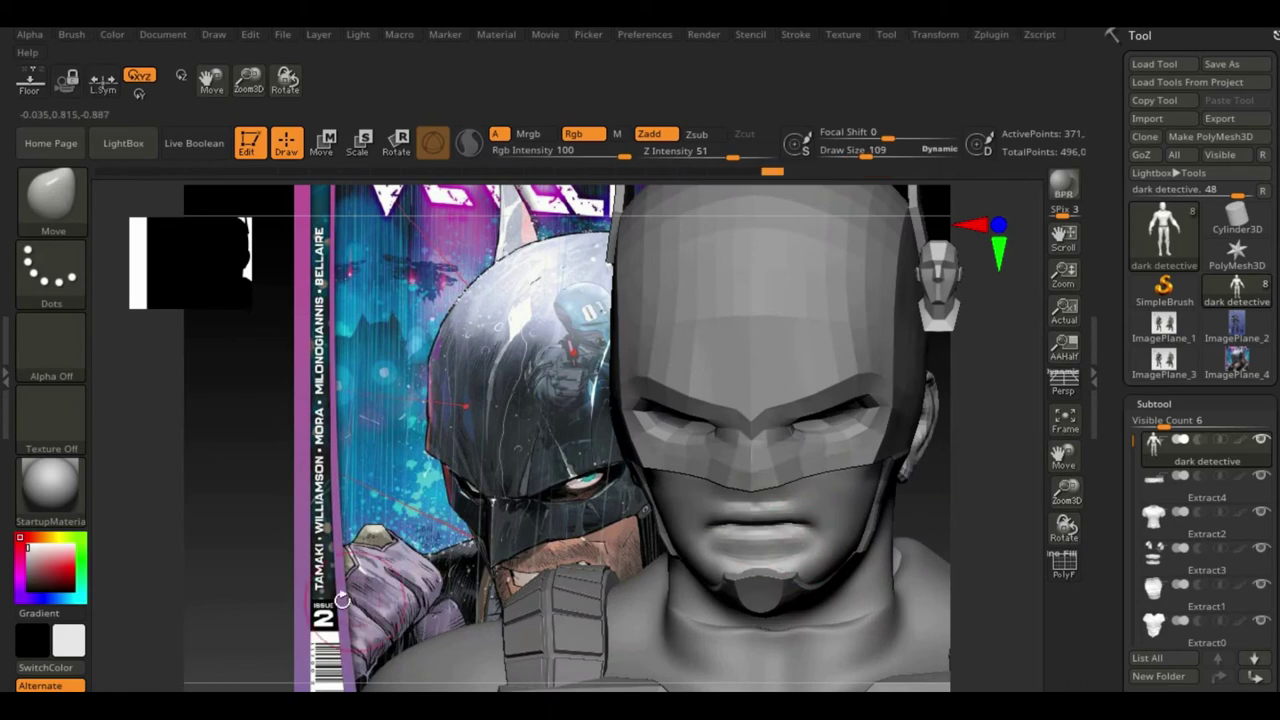
{"action": "key", "text": "b"}
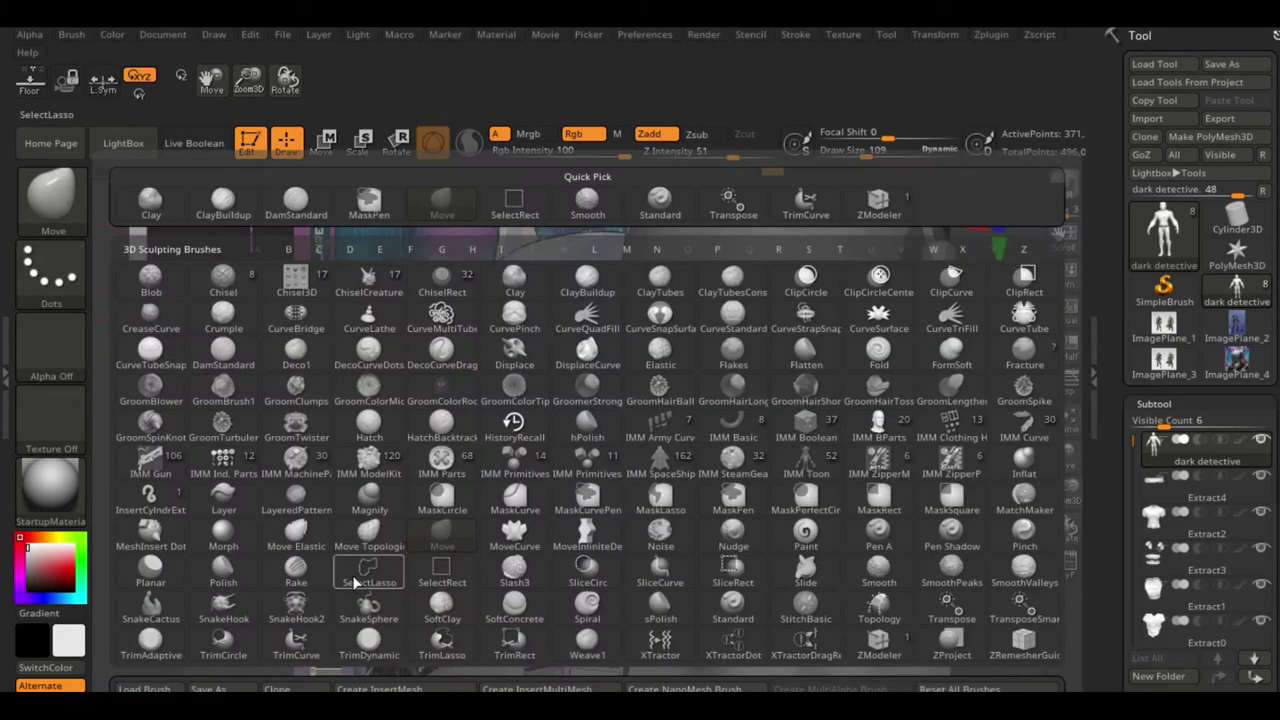
{"action": "key", "text": "t"}
{"action": "key", "text": "d"}
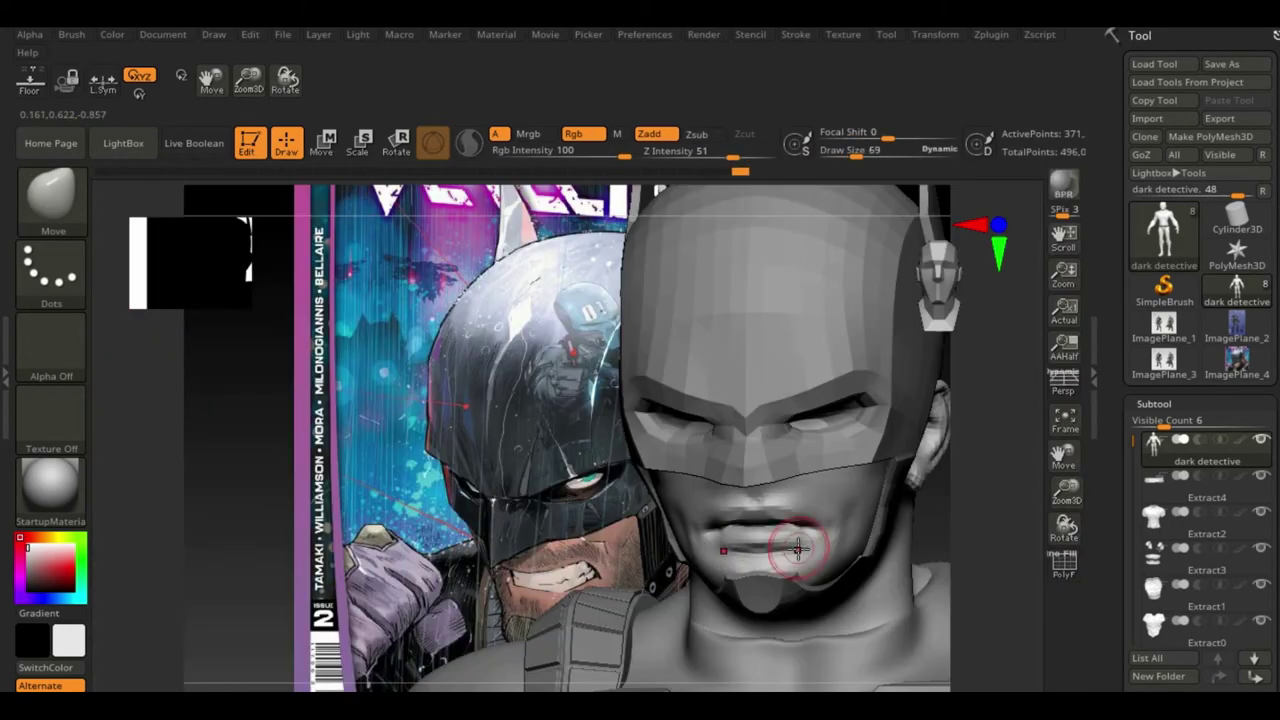
Step: Frame the cowl piece Extract0 and orbit the head to inspect it
{"action": "left_click_drag", "start_coordinate": [810, 541], "coordinate": [923, 489]}
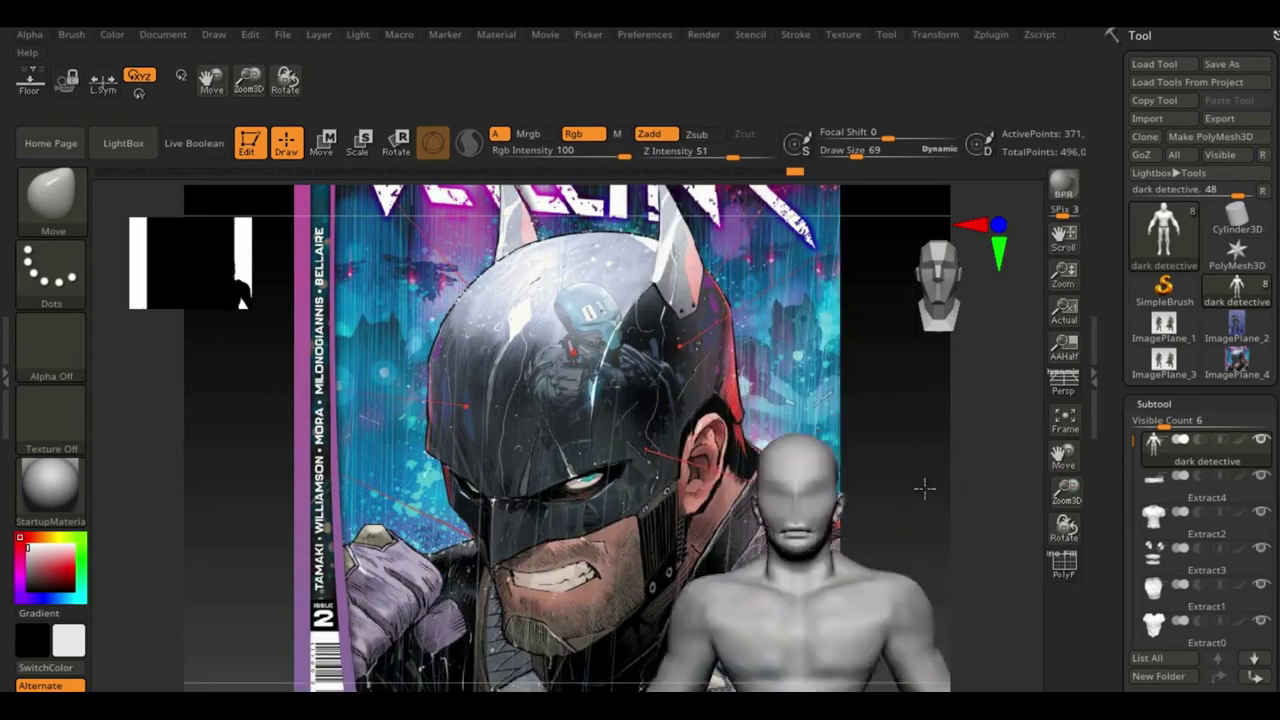
{"action": "key", "text": "f"}
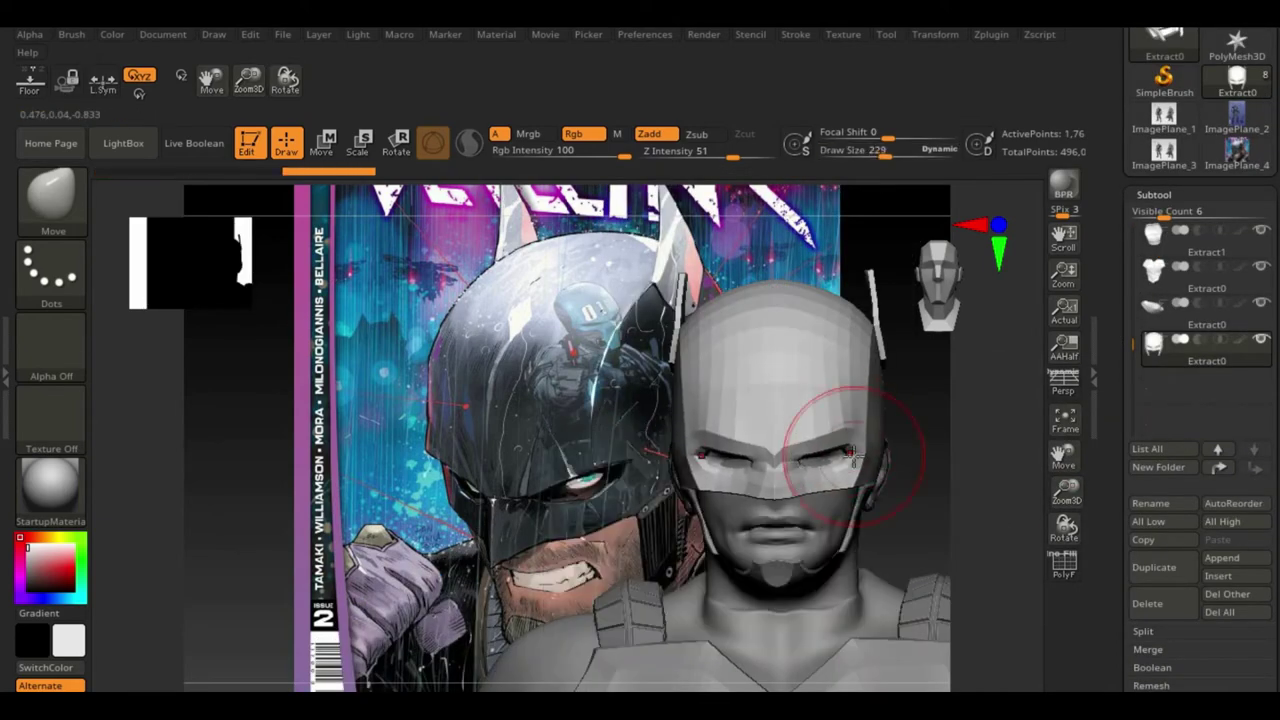
{"action": "mouse_move", "coordinate": [808, 428]}
{"action": "left_mouse_down"}
{"action": "mouse_move", "coordinate": [943, 436]}
{"action": "mouse_move", "coordinate": [888, 481]}
{"action": "left_mouse_up"}
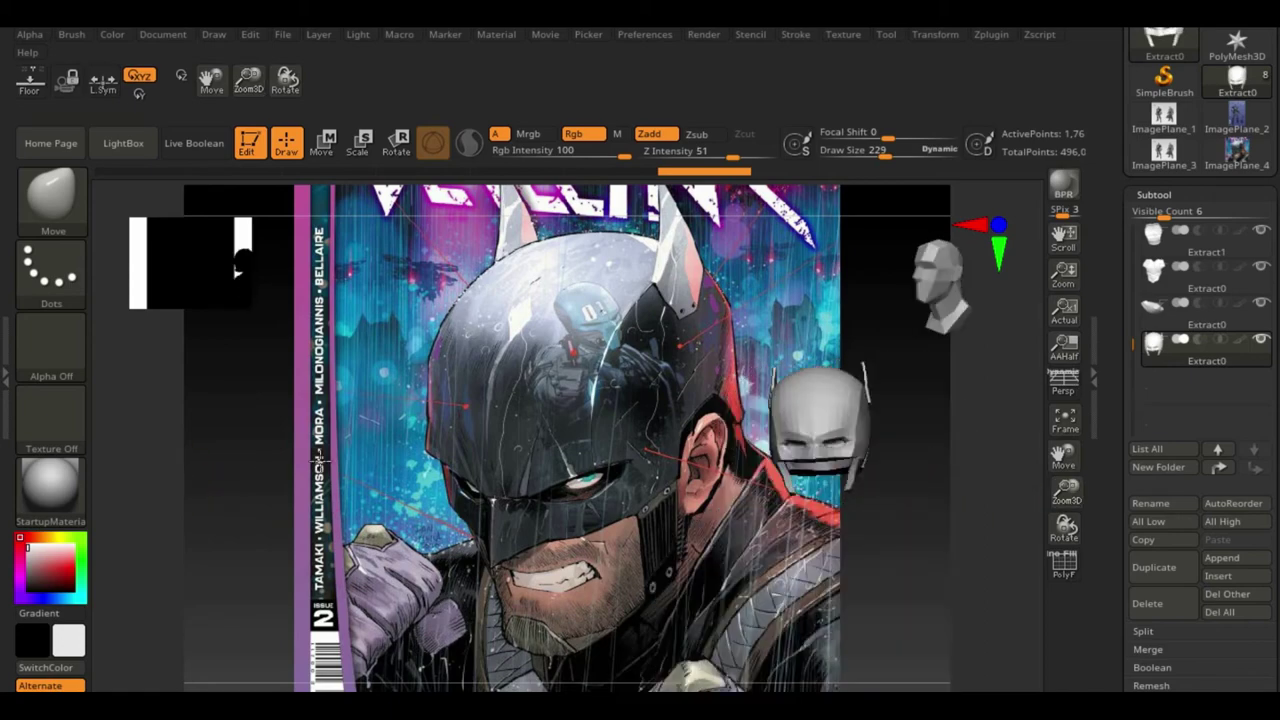
{"action": "key", "text": "space"}
Step: Reposition gauntlet sections, including a whole polygroup island, with Transpose Move on the forearm
{"action": "key", "text": "f"}
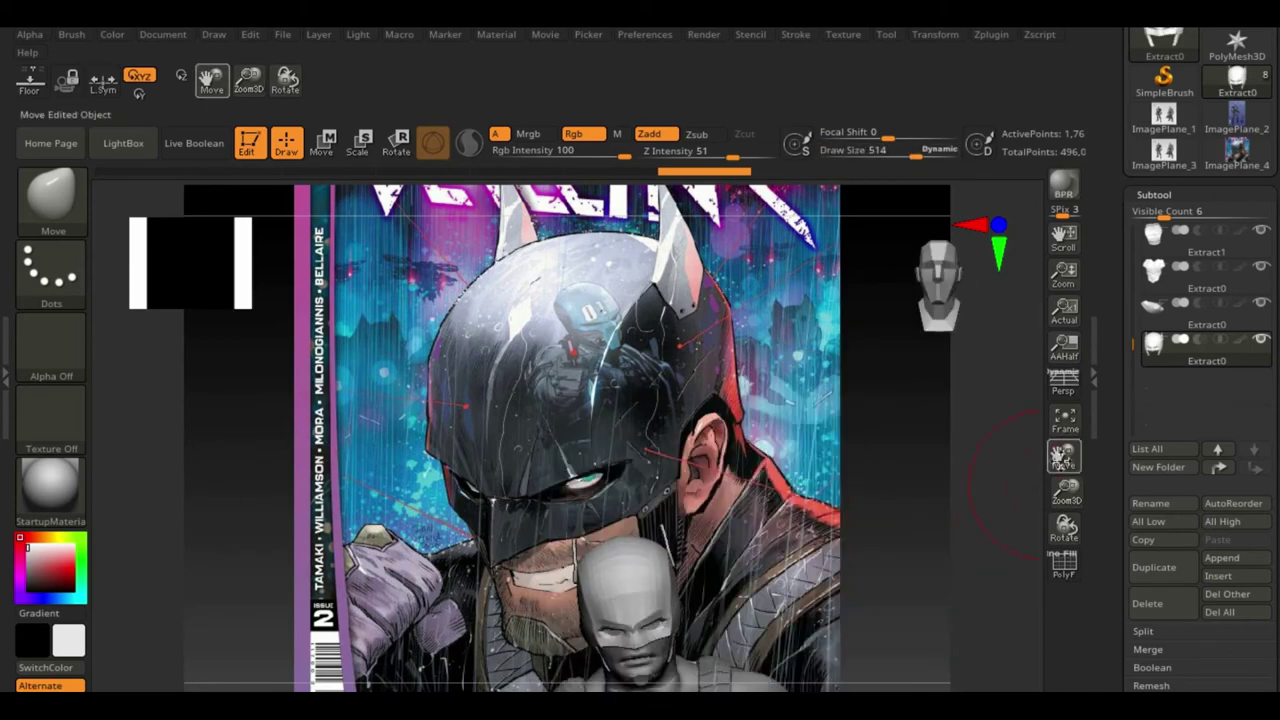
{"action": "left_click_drag", "start_coordinate": [706, 506], "coordinate": [682, 405]}
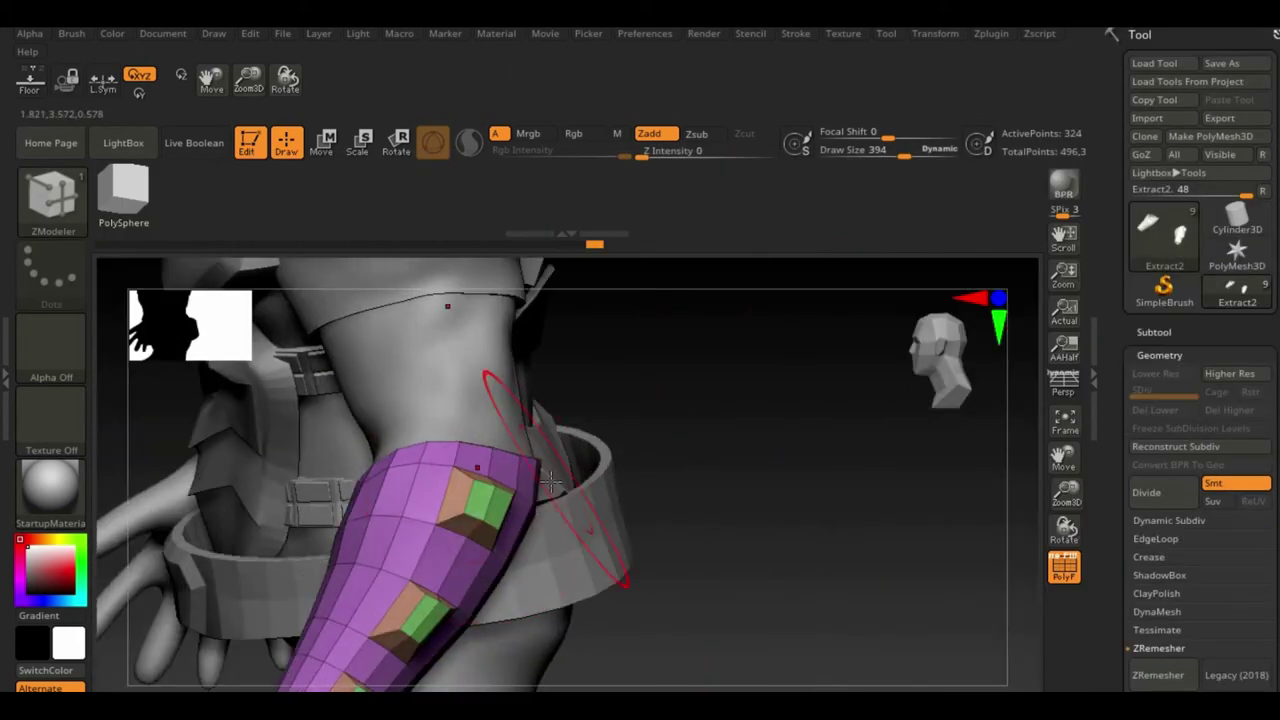
{"action": "key", "text": "w"}
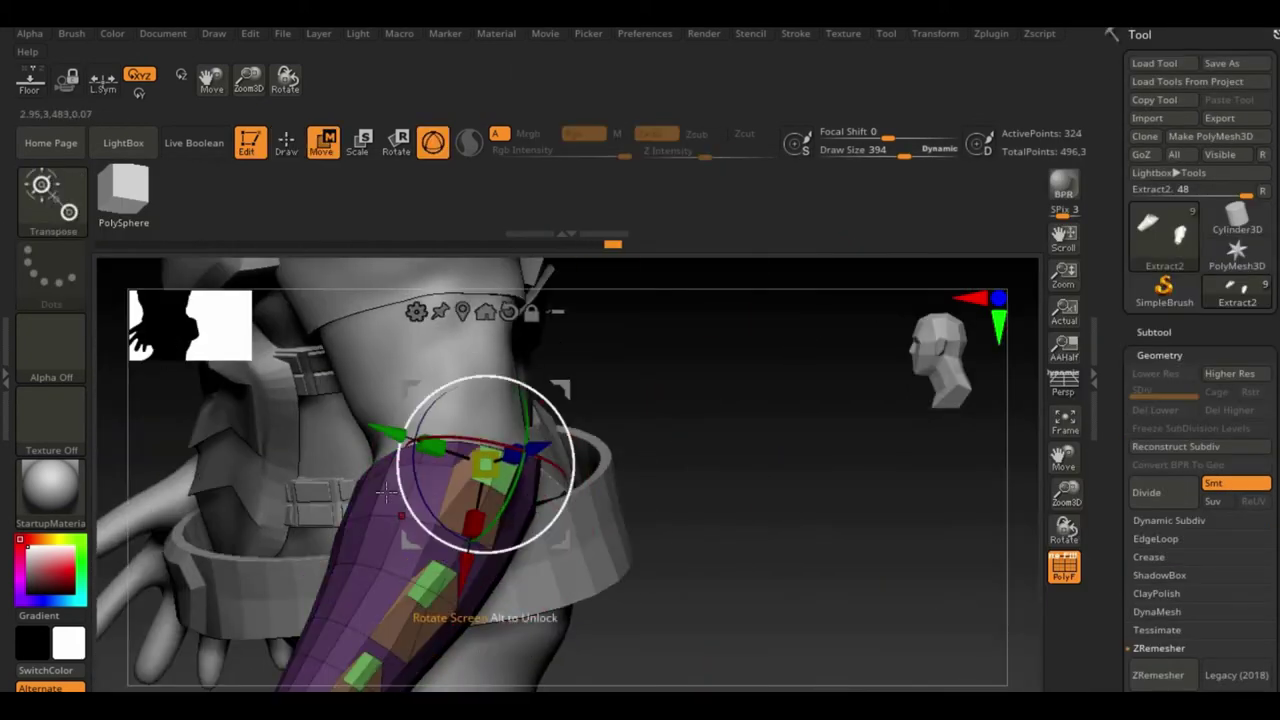
{"action": "left_click_drag", "start_coordinate": [600, 490], "coordinate": [658, 507]}
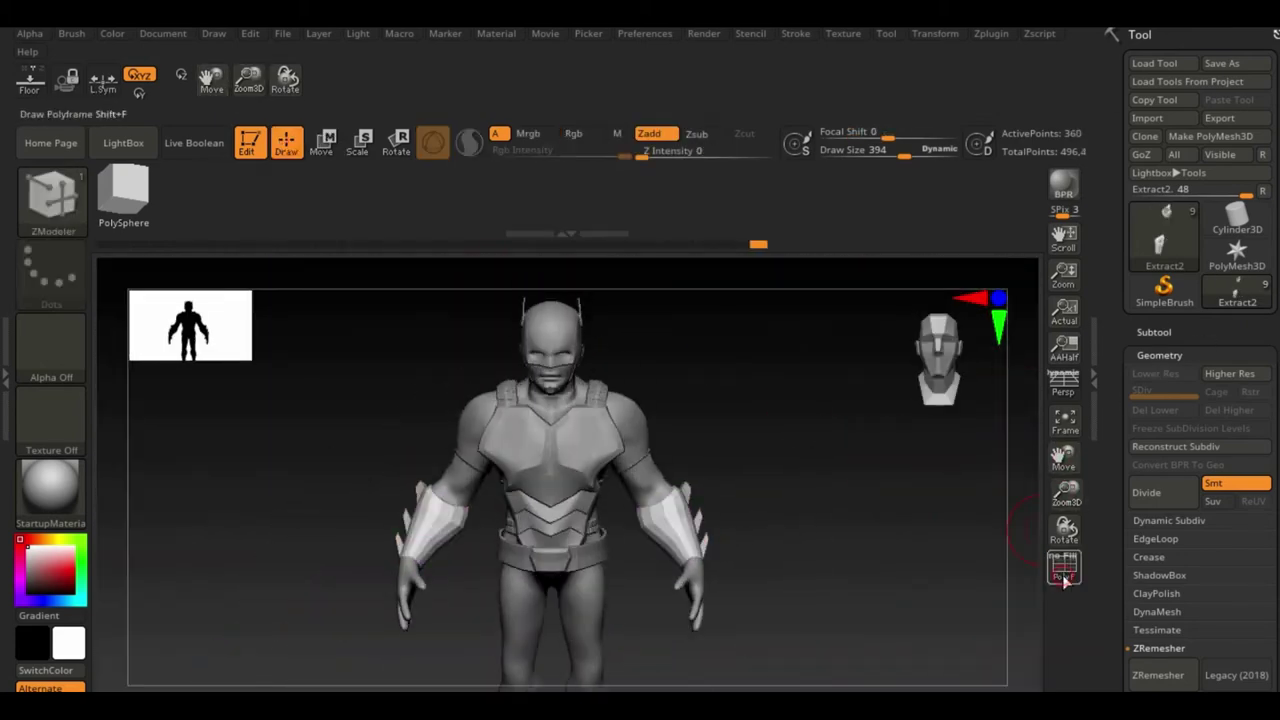
{"action": "left_click", "coordinate": [710, 346]}
{"action": "left_click", "coordinate": [587, 545]}
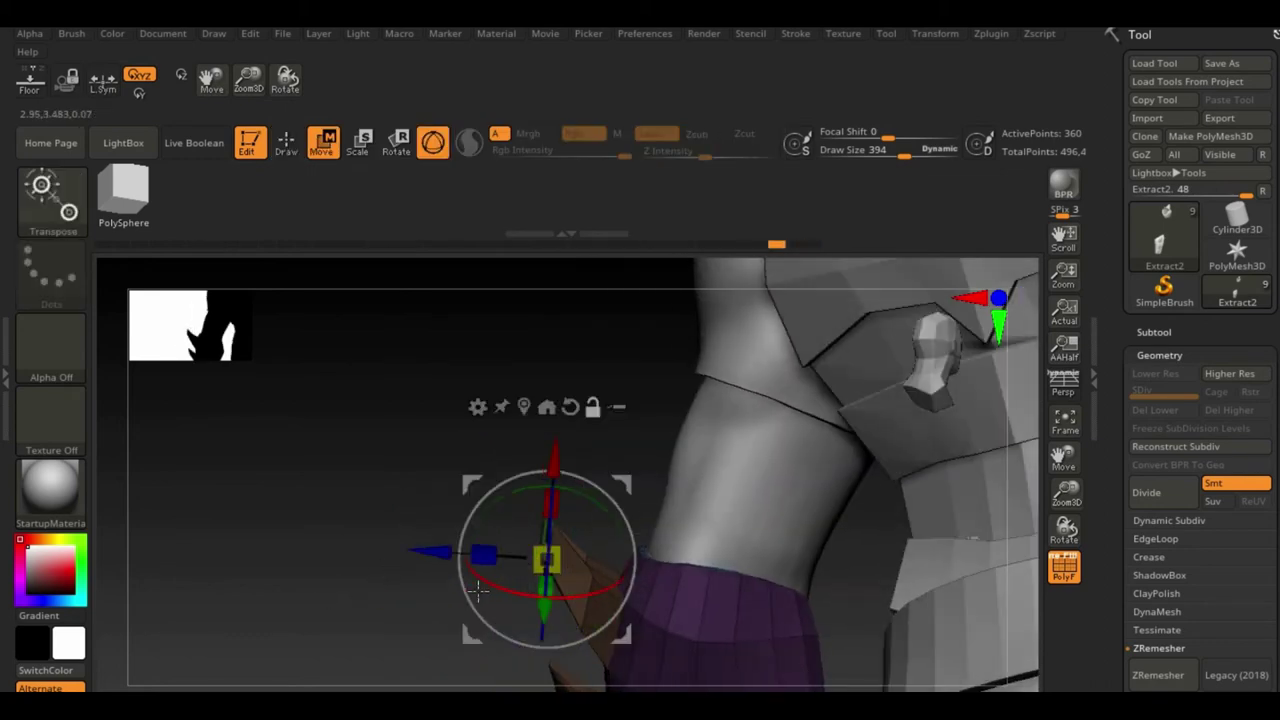
{"action": "left_click_drag", "start_coordinate": [478, 590], "coordinate": [594, 635]}
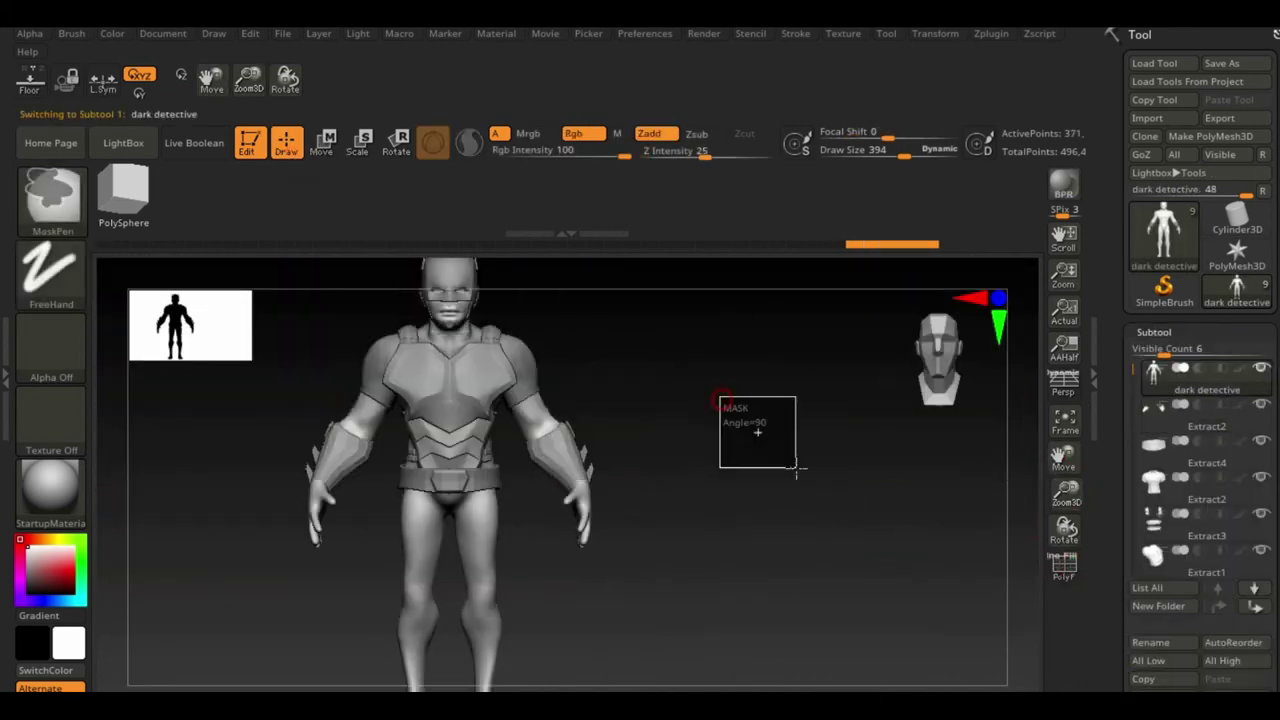
Step: Mask the legs, extract them as Extract3 at 0.02 thickness, and orbit to review
{"action": "left_click_drag", "start_coordinate": [446, 415], "coordinate": [627, 617], "text": "ctrl"}
{"action": "scroll", "coordinate": [1200, 600], "scroll_direction": "down", "scroll_amount": 5}
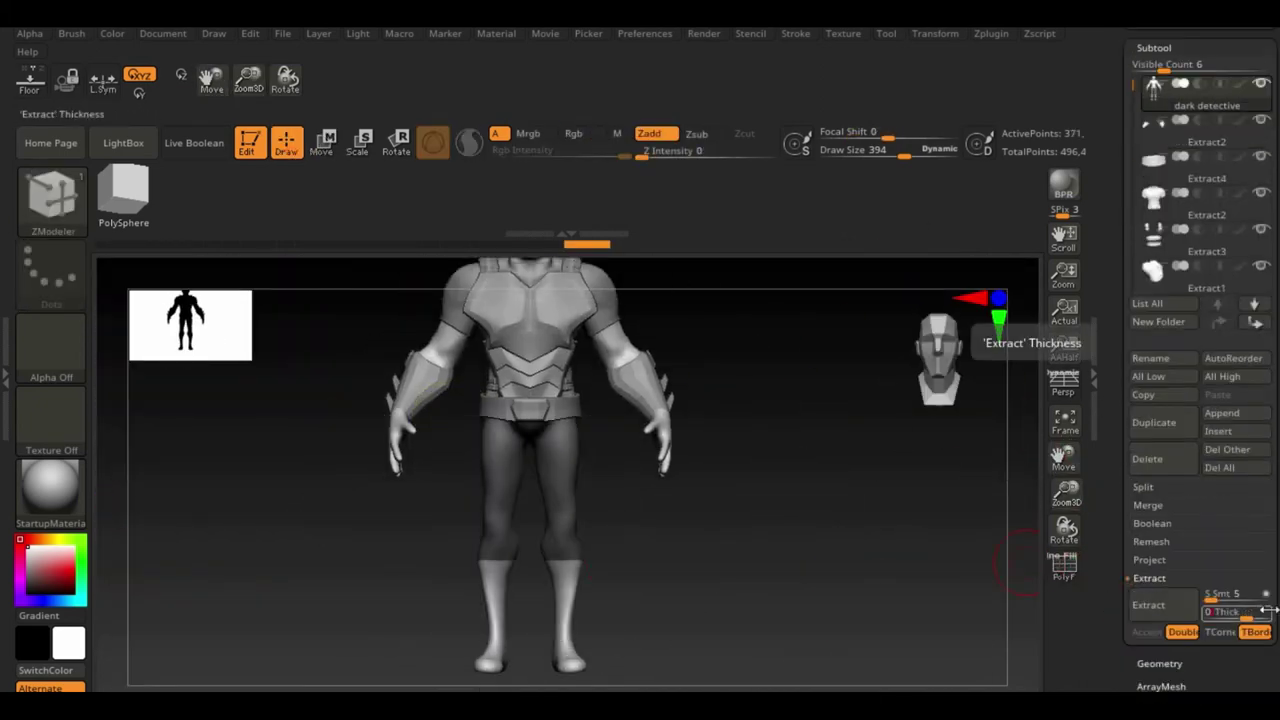
{"action": "mouse_move", "coordinate": [668, 541]}
{"action": "left_mouse_down"}
{"action": "mouse_move", "coordinate": [648, 443]}
{"action": "mouse_move", "coordinate": [829, 409]}
{"action": "left_mouse_up"}
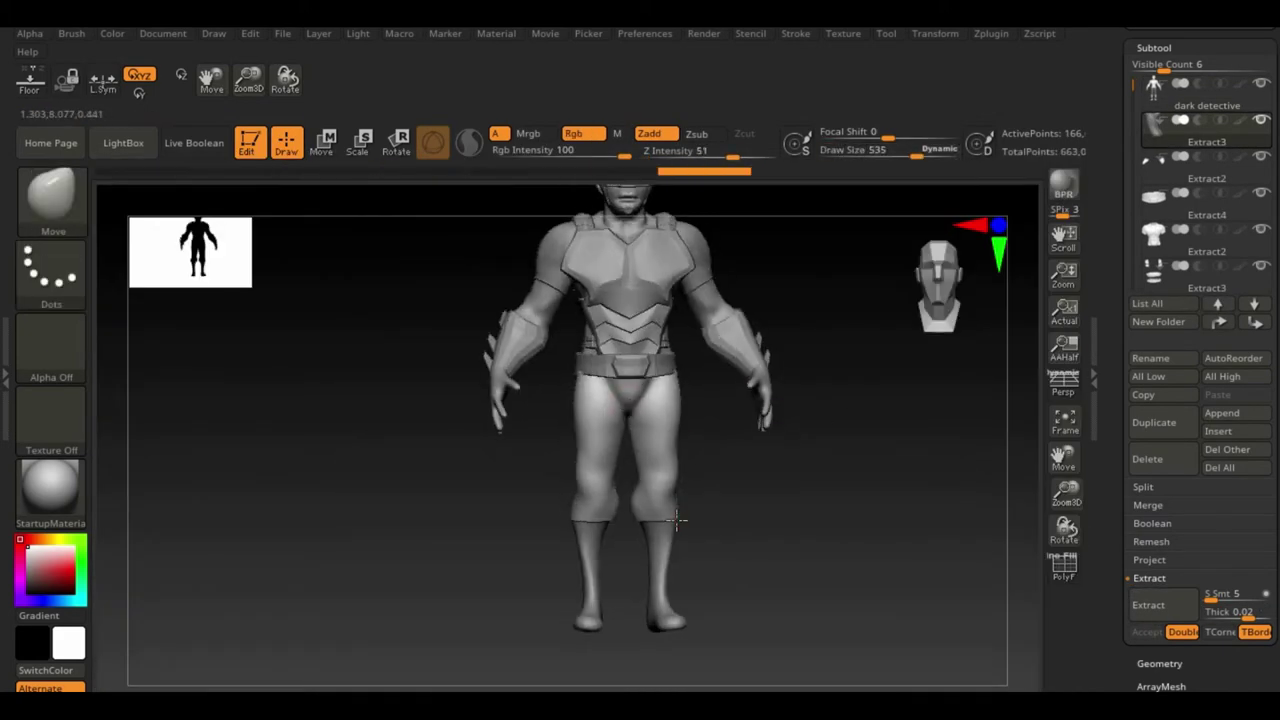
{"action": "mouse_move", "coordinate": [646, 510]}
{"action": "left_mouse_down"}
{"action": "mouse_move", "coordinate": [766, 514]}
{"action": "mouse_move", "coordinate": [671, 549]}
{"action": "mouse_move", "coordinate": [803, 541]}
{"action": "left_mouse_up"}
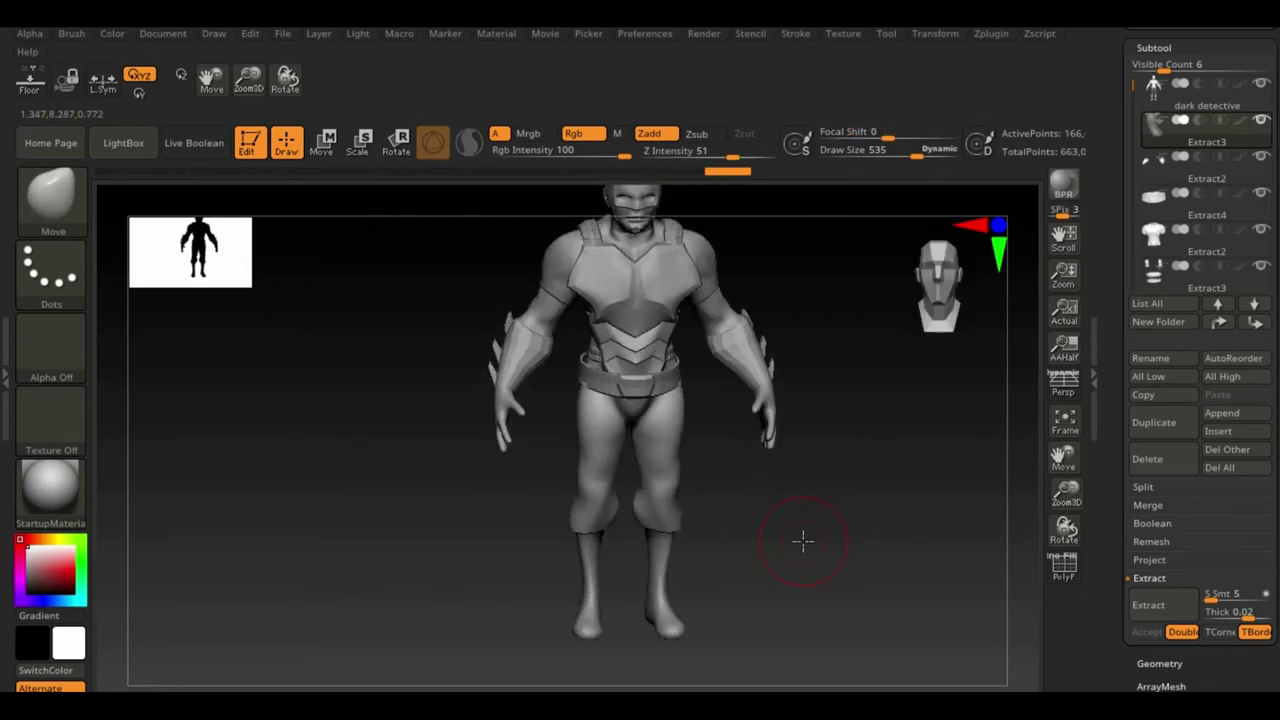
{"action": "mouse_move", "coordinate": [852, 476]}
{"action": "left_mouse_down"}
{"action": "mouse_move", "coordinate": [846, 571]}
{"action": "mouse_move", "coordinate": [771, 600]}
{"action": "mouse_move", "coordinate": [1114, 500]}
{"action": "left_mouse_up"}
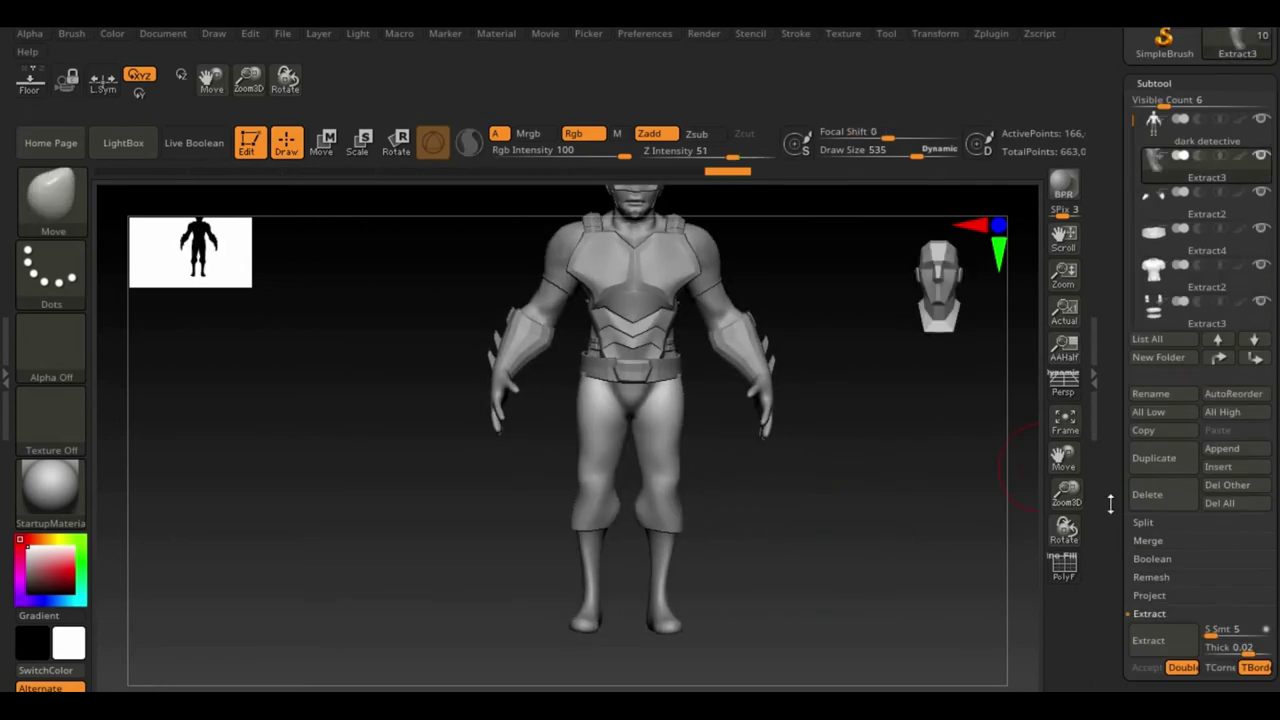
Step: Turn on PolyF to review the trousers' polygroups and wireframe
{"action": "scroll", "coordinate": [1114, 500], "scroll_direction": "up", "scroll_amount": 3}
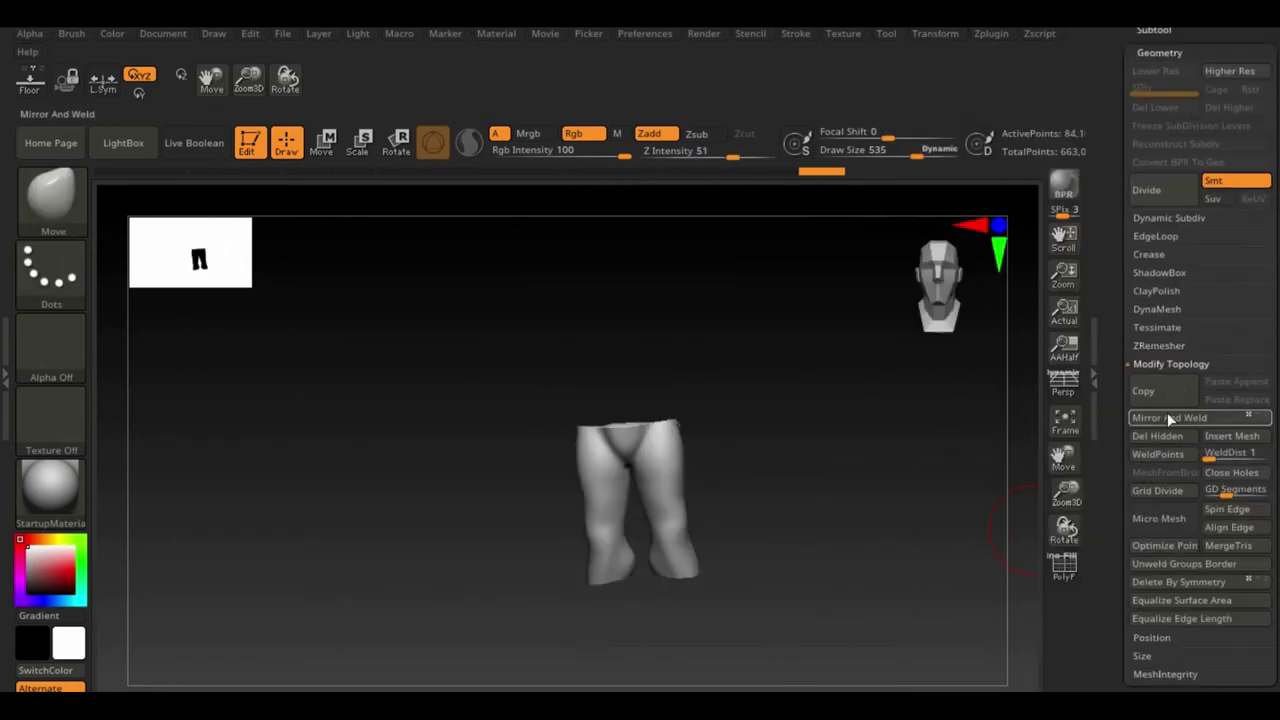
{"action": "left_click", "coordinate": [1061, 589]}
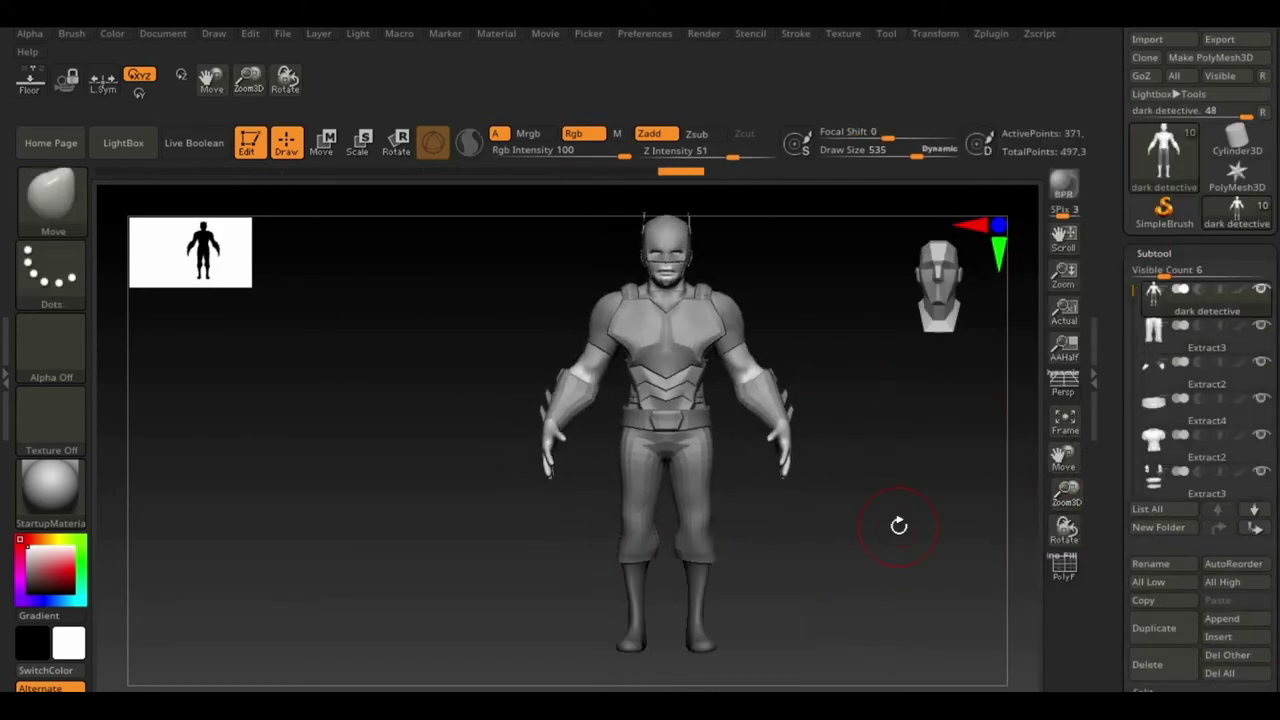
{"action": "scroll", "coordinate": [1110, 381], "scroll_direction": "down", "scroll_amount": 5}
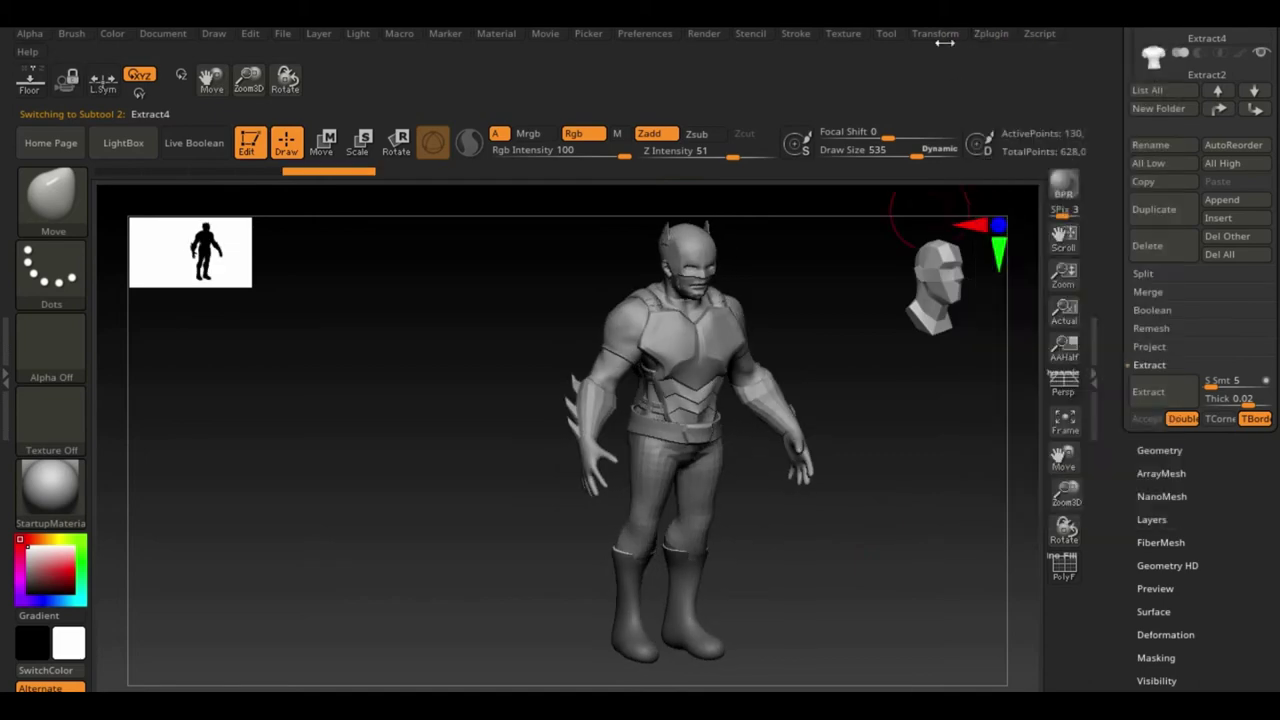
Step: Select the boots subtool and orbit around both boots from side to front
{"action": "left_click", "coordinate": [1159, 450]}
{"action": "mouse_move", "coordinate": [917, 497]}
{"action": "left_mouse_down"}
{"action": "mouse_move", "coordinate": [403, 620]}
{"action": "mouse_move", "coordinate": [383, 569]}
{"action": "left_mouse_up"}
{"action": "mouse_move", "coordinate": [592, 570]}
{"action": "left_mouse_down"}
{"action": "mouse_move", "coordinate": [709, 634]}
{"action": "mouse_move", "coordinate": [443, 457]}
{"action": "mouse_move", "coordinate": [651, 514]}
{"action": "left_mouse_up"}
{"action": "key", "text": "f"}
{"action": "mouse_move", "coordinate": [1052, 497]}
{"action": "left_mouse_down"}
{"action": "mouse_move", "coordinate": [777, 586]}
{"action": "mouse_move", "coordinate": [723, 563]}
{"action": "left_mouse_up"}
{"action": "mouse_move", "coordinate": [913, 460]}
{"action": "left_mouse_down"}
{"action": "mouse_move", "coordinate": [783, 374]}
{"action": "mouse_move", "coordinate": [923, 403]}
{"action": "mouse_move", "coordinate": [652, 332]}
{"action": "mouse_move", "coordinate": [644, 342]}
{"action": "mouse_move", "coordinate": [697, 400]}
{"action": "mouse_move", "coordinate": [769, 263]}
{"action": "mouse_move", "coordinate": [880, 458]}
{"action": "left_mouse_up"}
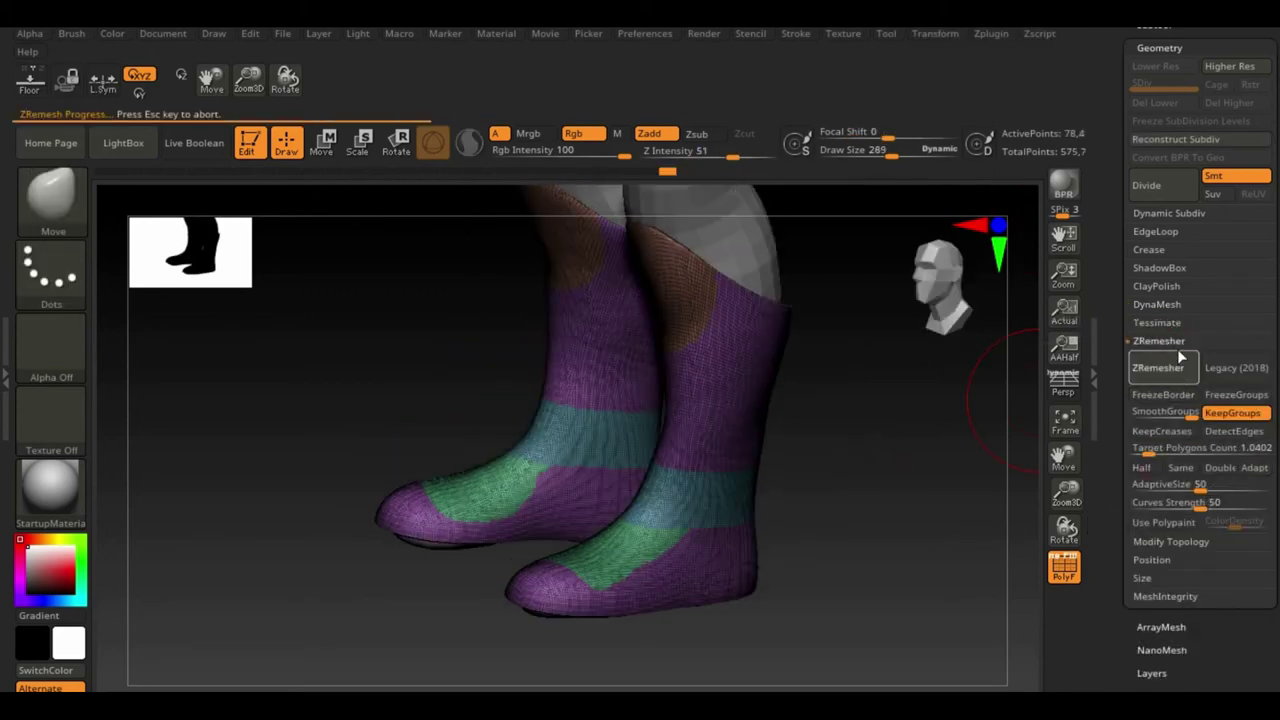
Step: Switch to ZModeler and delete two edge loops from the boots
{"action": "mouse_move", "coordinate": [900, 420]}
{"action": "left_mouse_down"}
{"action": "mouse_move", "coordinate": [806, 426]}
{"action": "mouse_move", "coordinate": [863, 586]}
{"action": "left_mouse_up"}
{"action": "key", "text": "b"}
{"action": "key", "text": "z"}
{"action": "key", "text": "m"}
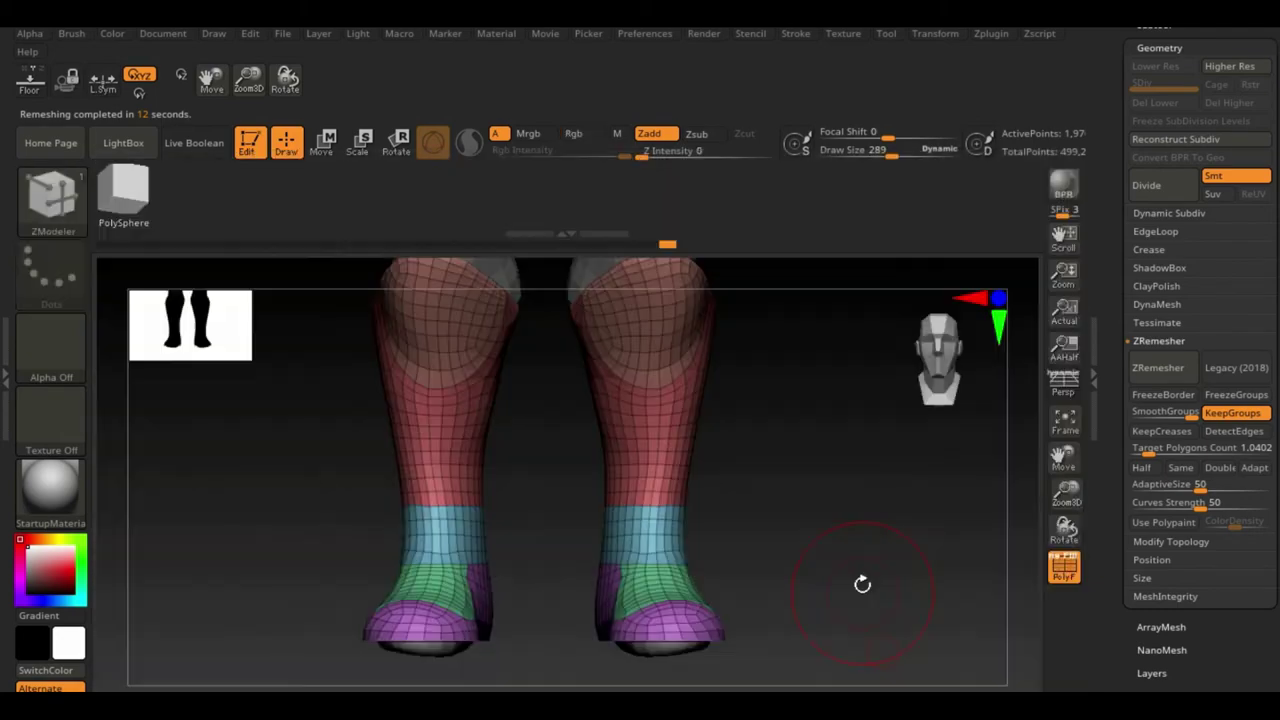
{"action": "mouse_move", "coordinate": [657, 457]}
{"action": "left_mouse_down"}
{"action": "mouse_move", "coordinate": [794, 594]}
{"action": "mouse_move", "coordinate": [1029, 571]}
{"action": "left_mouse_up"}
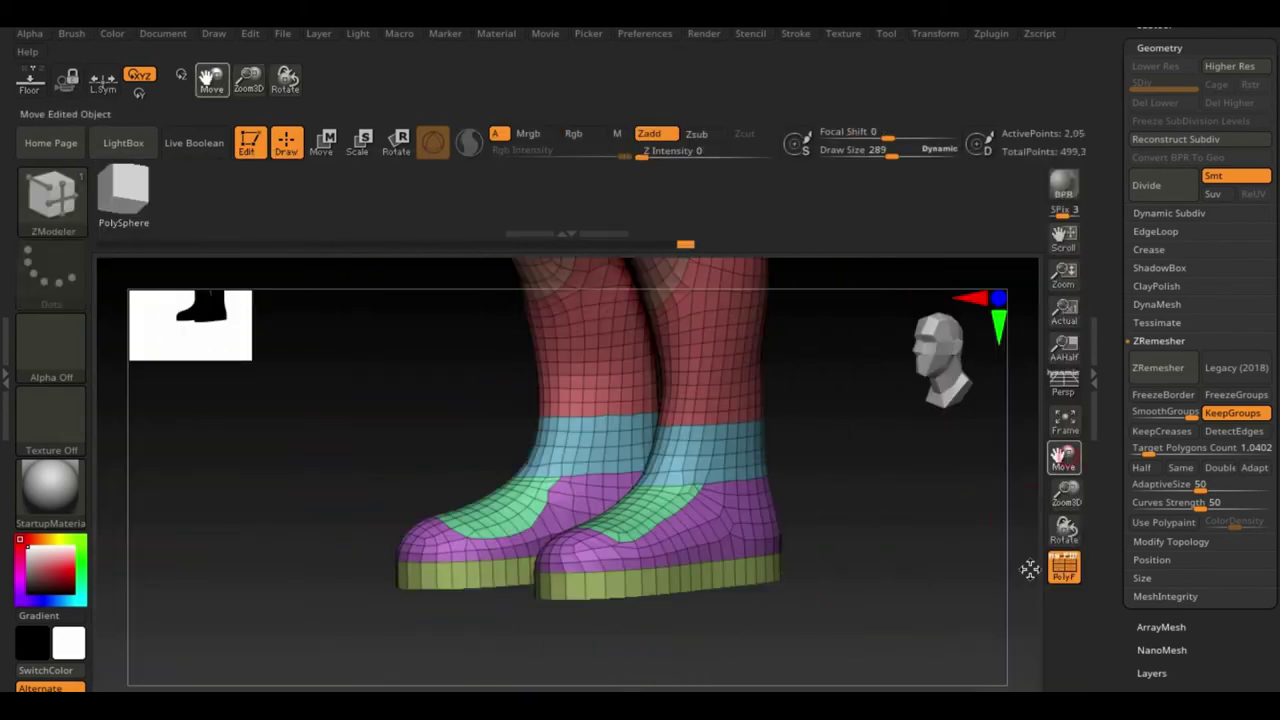
{"action": "left_click", "coordinate": [696, 546], "text": "alt"}
{"action": "left_click", "coordinate": [703, 557], "text": "alt"}
{"action": "mouse_move", "coordinate": [703, 557]}
{"action": "right_mouse_down"}
{"action": "mouse_move", "coordinate": [712, 466]}
{"action": "mouse_move", "coordinate": [757, 628]}
{"action": "mouse_move", "coordinate": [641, 365]}
{"action": "right_mouse_up"}
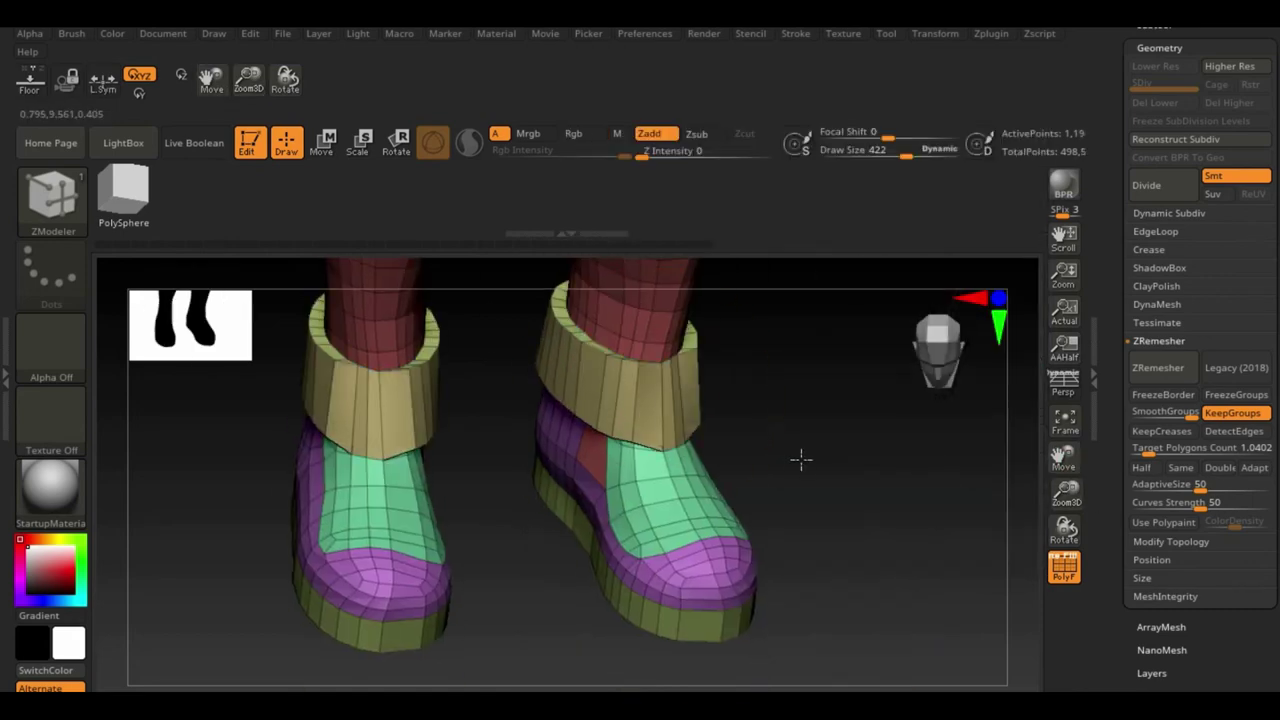
{"action": "right_click_drag", "start_coordinate": [801, 458], "coordinate": [834, 486]}
Step: Extrude raised cuffs around the tops of both boots
{"action": "key", "text": "space"}
{"action": "left_click", "coordinate": [766, 366]}
{"action": "mouse_move", "coordinate": [766, 366]}
{"action": "right_mouse_down", "text": "alt"}
{"action": "mouse_move", "coordinate": [596, 486]}
{"action": "mouse_move", "coordinate": [700, 540]}
{"action": "mouse_move", "coordinate": [765, 423]}
{"action": "right_mouse_up", "text": "alt"}
{"action": "left_click_drag", "start_coordinate": [557, 371], "coordinate": [837, 423]}
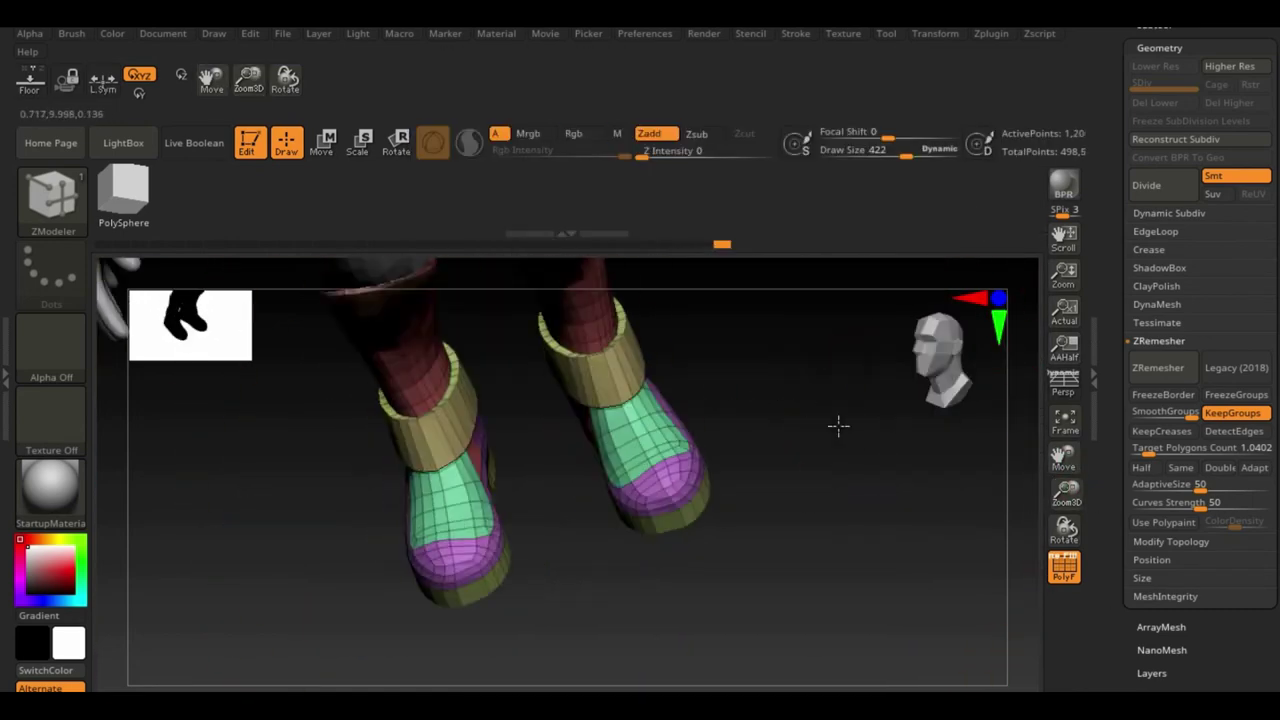
{"action": "key", "text": "space"}
{"action": "left_click", "coordinate": [779, 196]}
{"action": "mouse_move", "coordinate": [779, 196]}
{"action": "right_mouse_down"}
{"action": "mouse_move", "coordinate": [785, 541]}
{"action": "mouse_move", "coordinate": [654, 297]}
{"action": "right_mouse_up"}
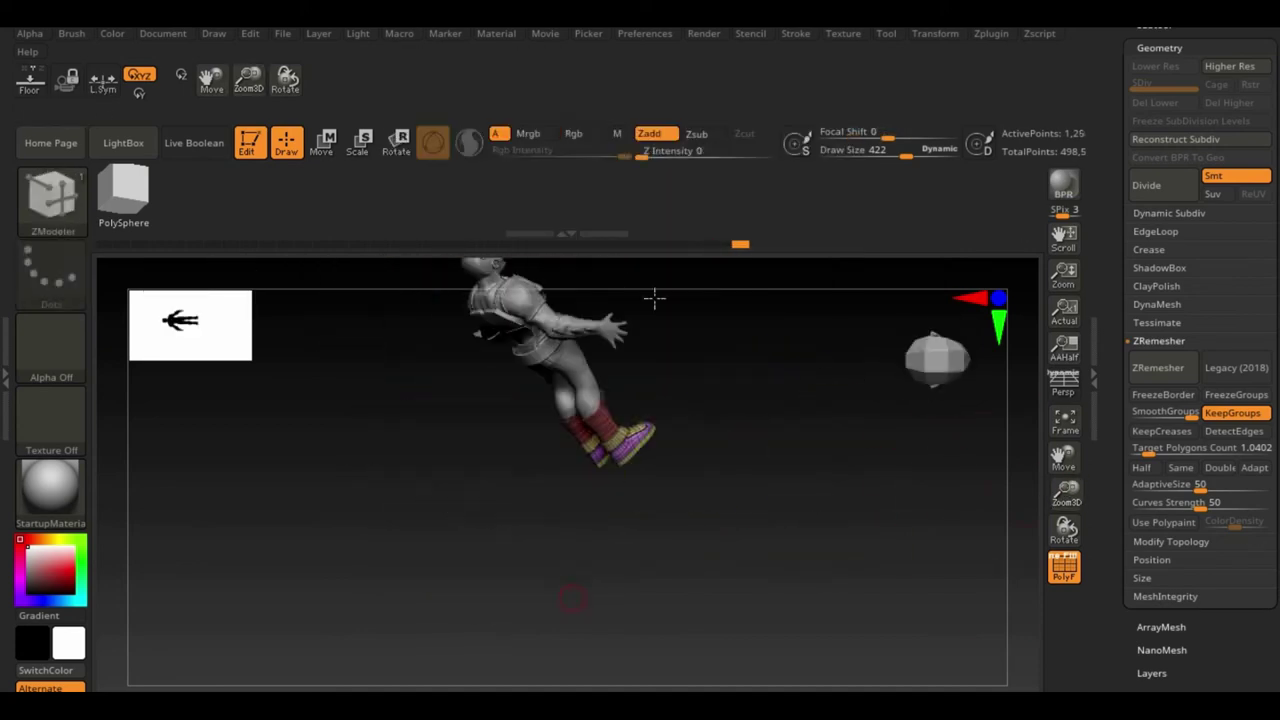
Step: Extrude yellow knee pads from the boot-top polygroup
{"action": "right_click_drag", "start_coordinate": [1014, 455], "coordinate": [571, 480], "text": "alt"}
{"action": "key", "text": "space"}
{"action": "left_click", "coordinate": [728, 146]}
{"action": "left_click", "coordinate": [543, 528]}
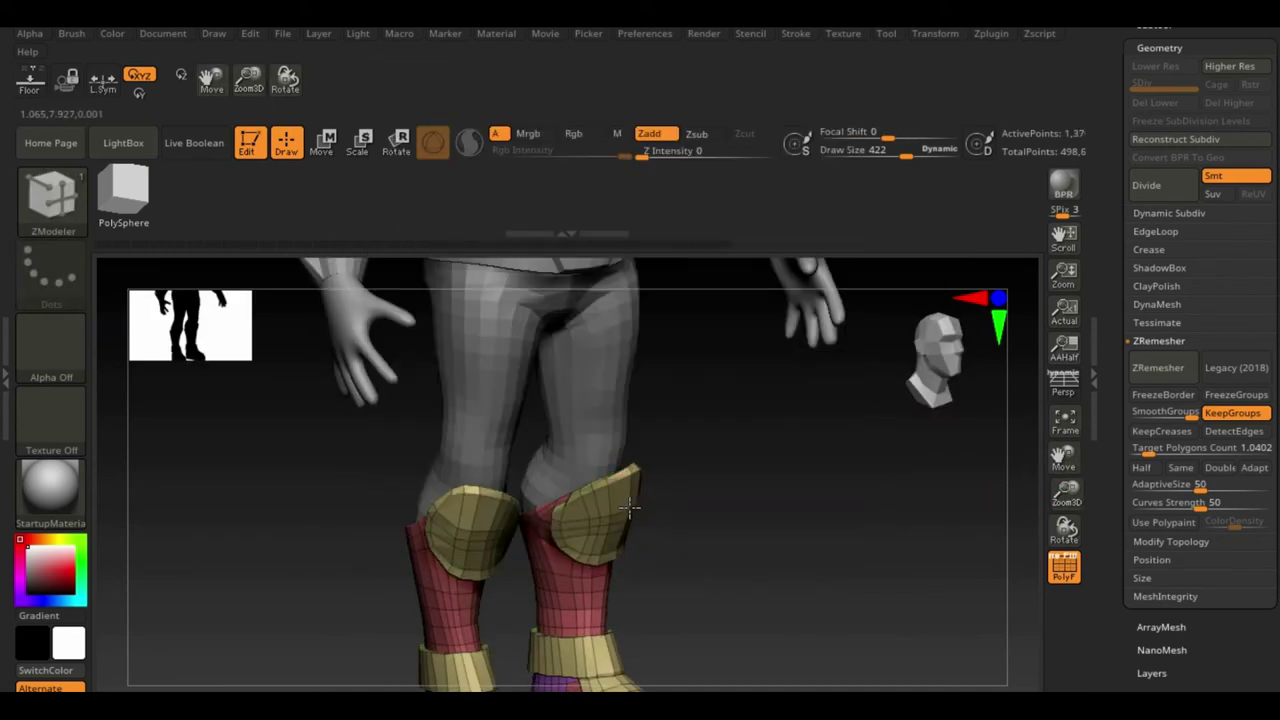
{"action": "mouse_move", "coordinate": [543, 528]}
{"action": "right_mouse_down"}
{"action": "mouse_move", "coordinate": [914, 568]}
{"action": "mouse_move", "coordinate": [762, 627]}
{"action": "right_mouse_up"}
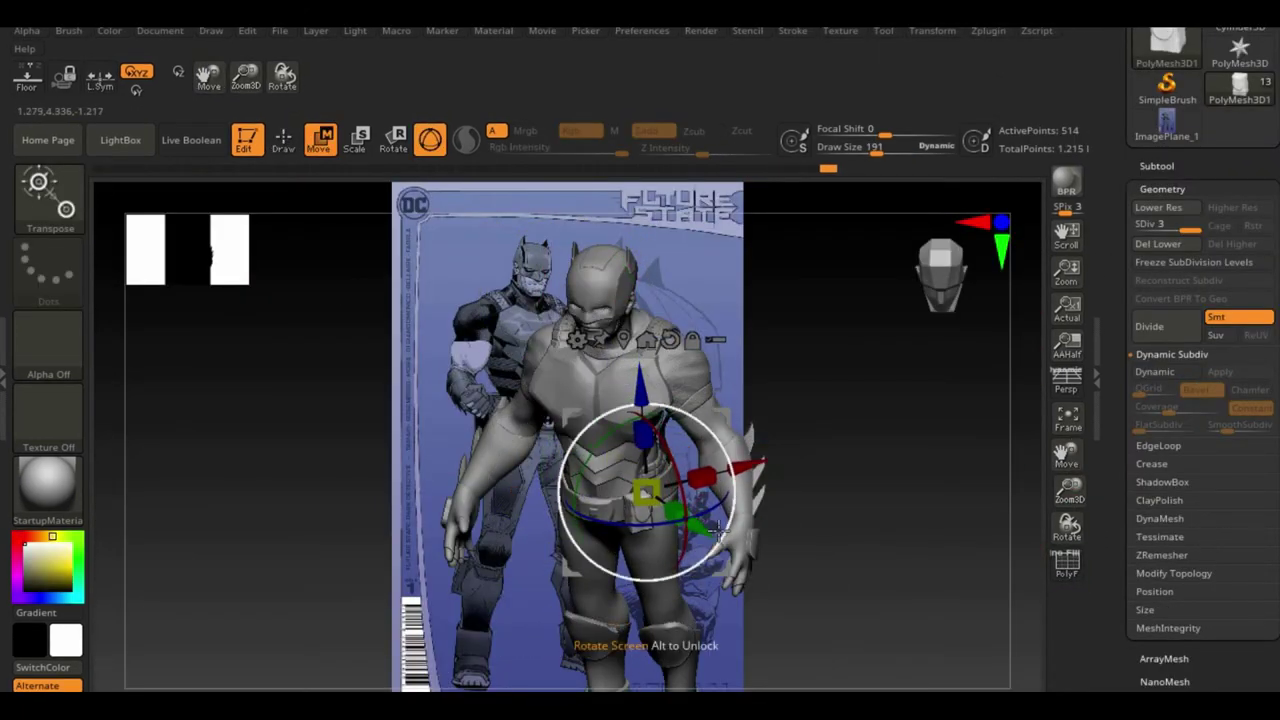
Step: Check the fitted chest armour and save the model as a ZTool file
{"action": "right_click_drag", "start_coordinate": [770, 470], "coordinate": [797, 473]}
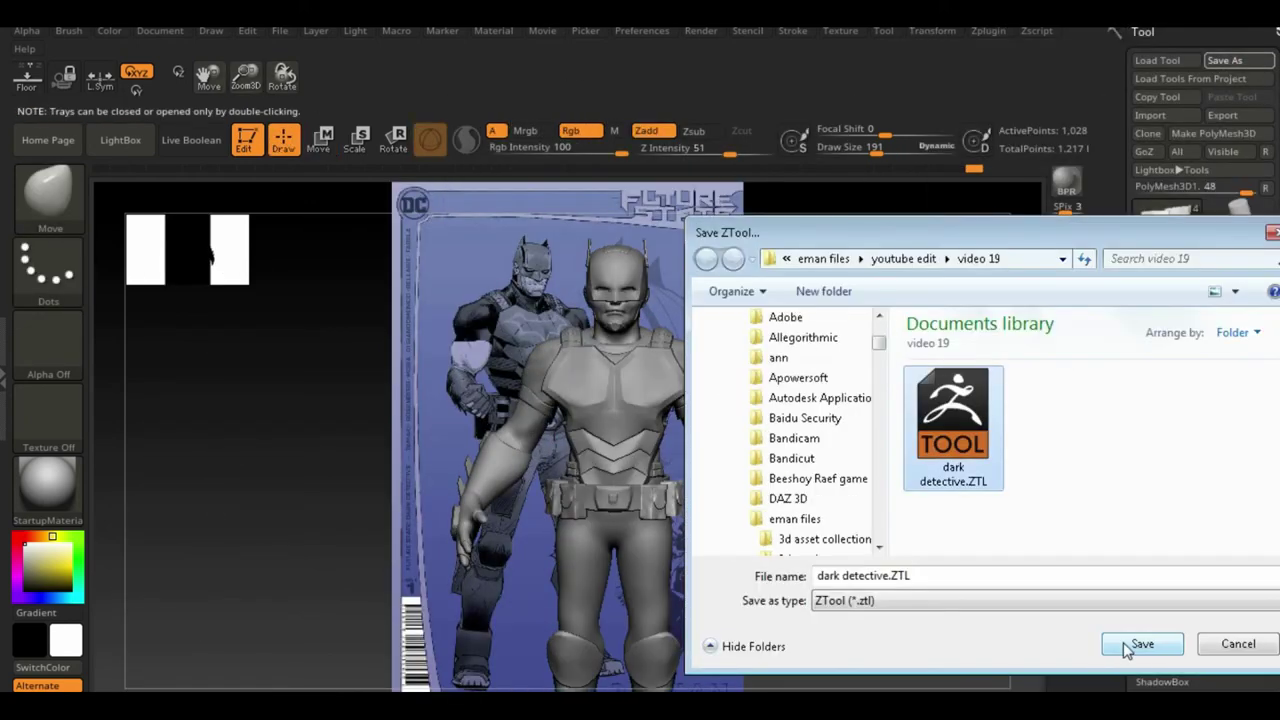
{"action": "left_click", "coordinate": [1143, 641]}
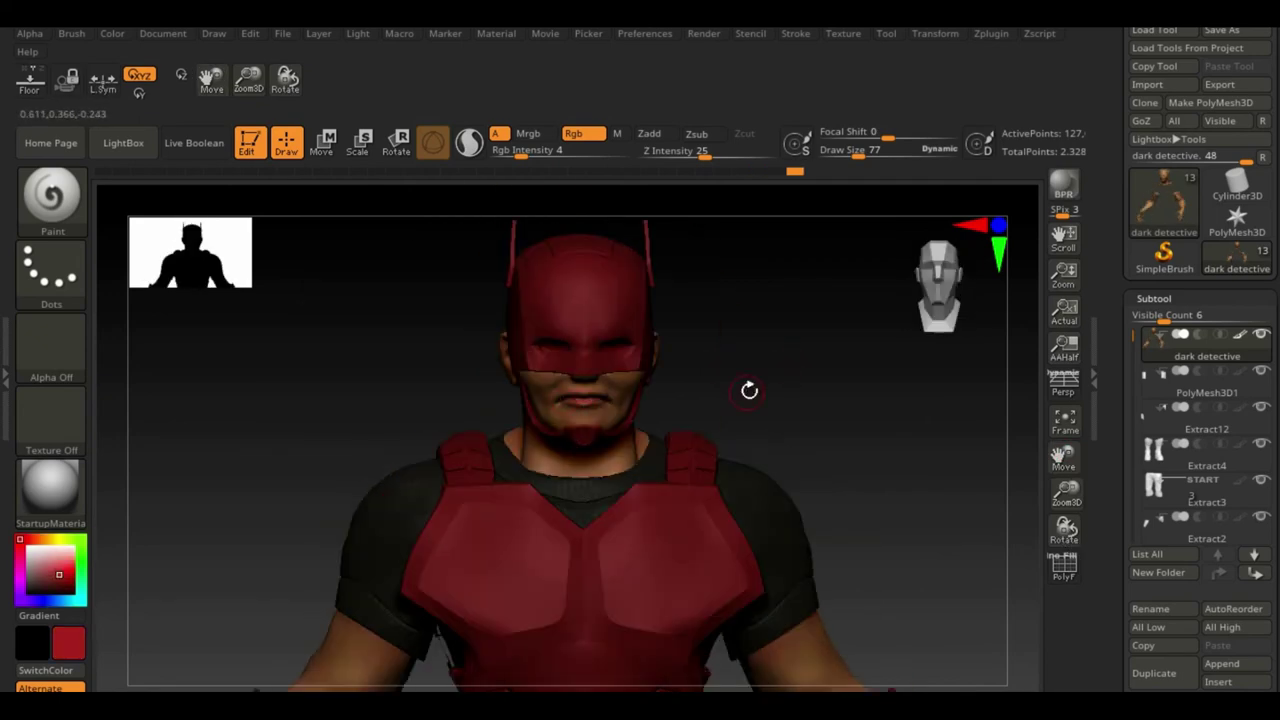
Step: Save the model and turn it to a three-quarter side view
{"action": "key", "text": "ctrl+s"}
{"action": "key", "text": "Return"}
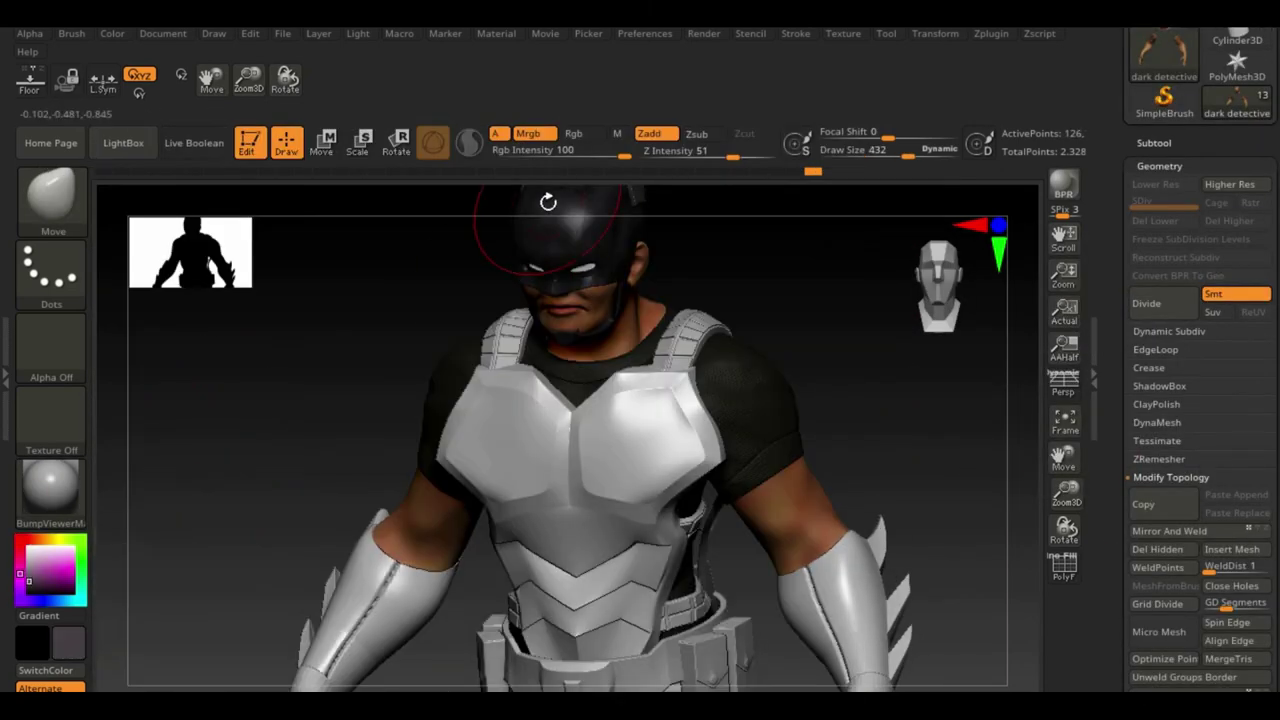
{"action": "left_click_drag", "start_coordinate": [548, 202], "coordinate": [676, 228]}
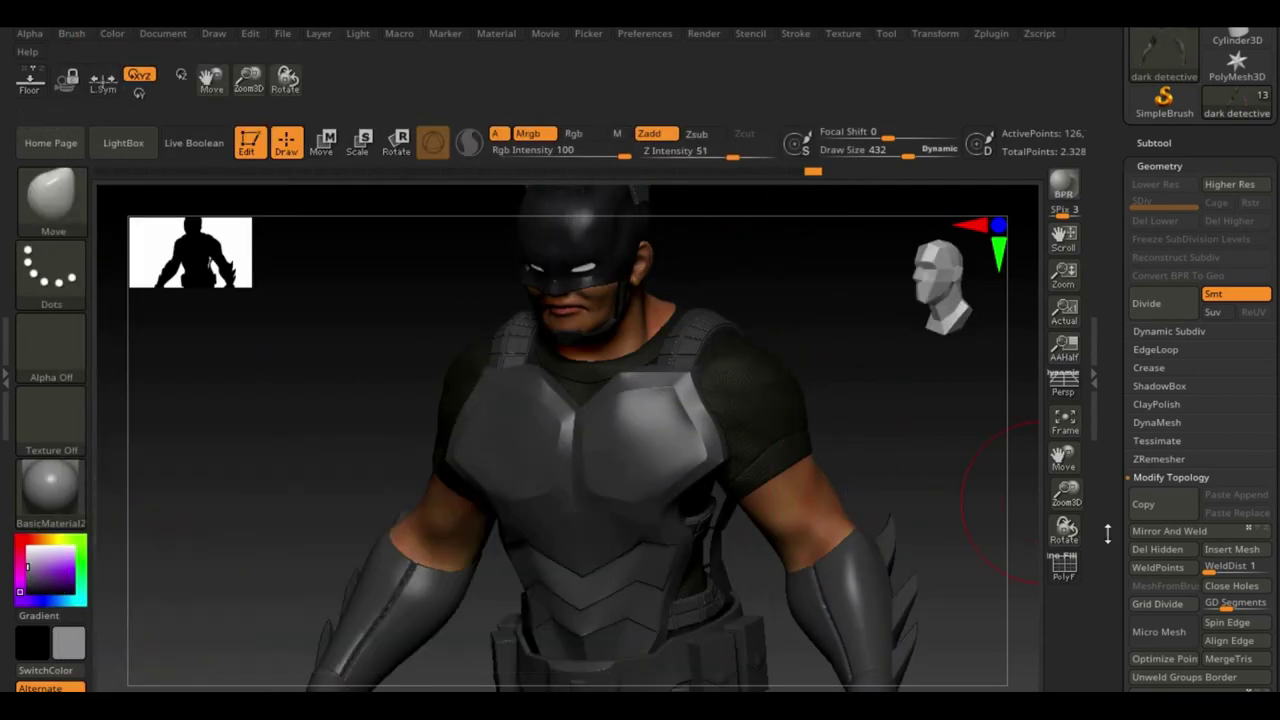
Step: Select the Paint brush and zoom in on the upper-body armour
{"action": "key", "text": "b"}
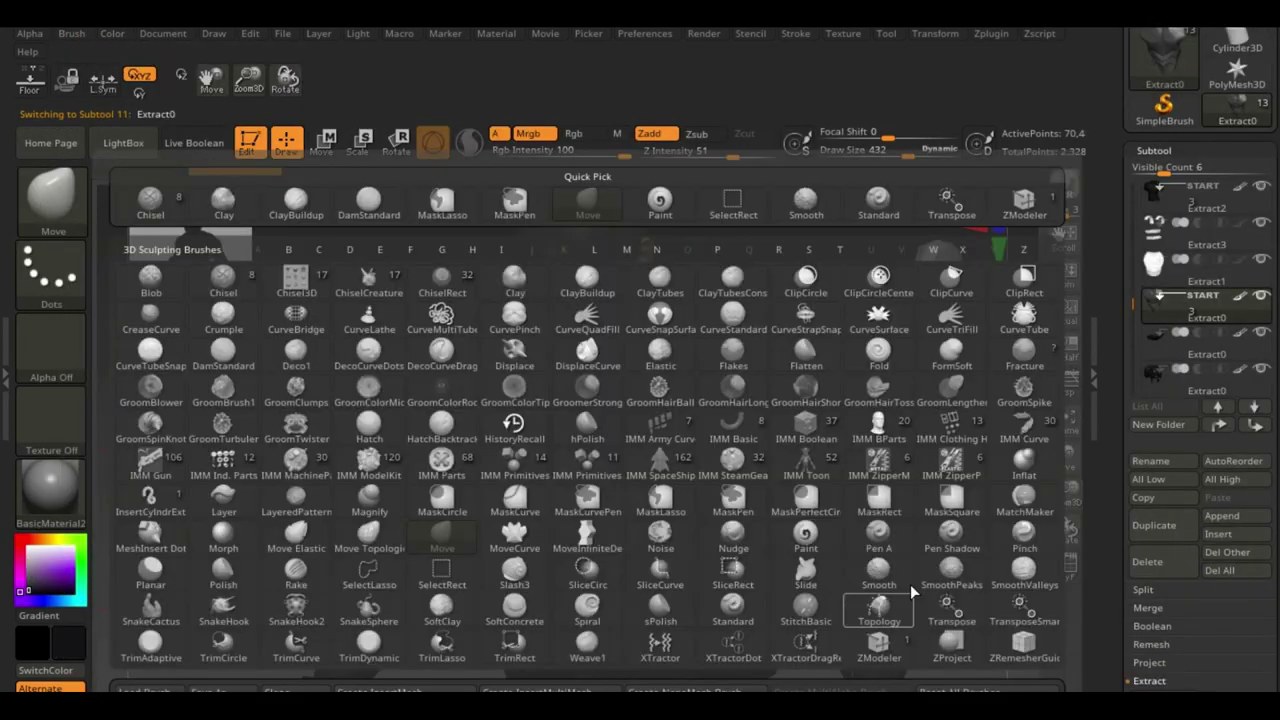
{"action": "left_click", "coordinate": [806, 540]}
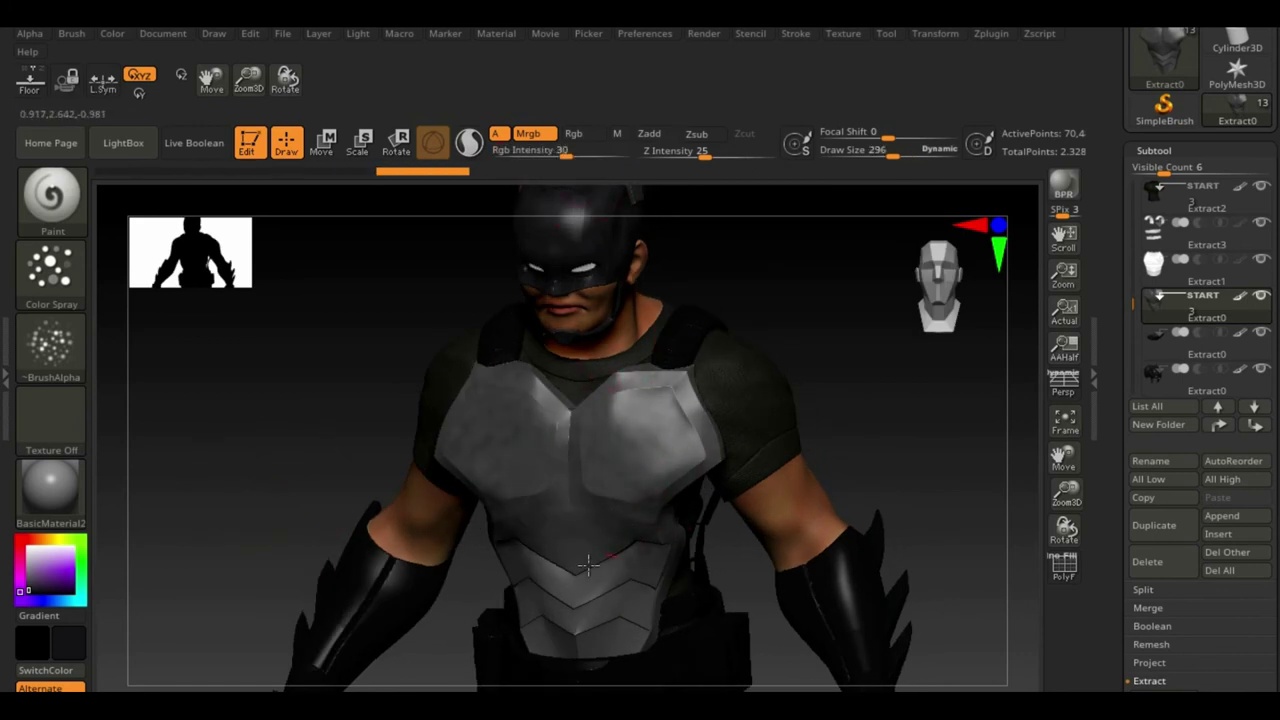
{"action": "mouse_move", "coordinate": [622, 543]}
{"action": "left_mouse_down"}
{"action": "mouse_move", "coordinate": [851, 351]}
{"action": "mouse_move", "coordinate": [677, 363]}
{"action": "mouse_move", "coordinate": [834, 408]}
{"action": "left_mouse_up"}
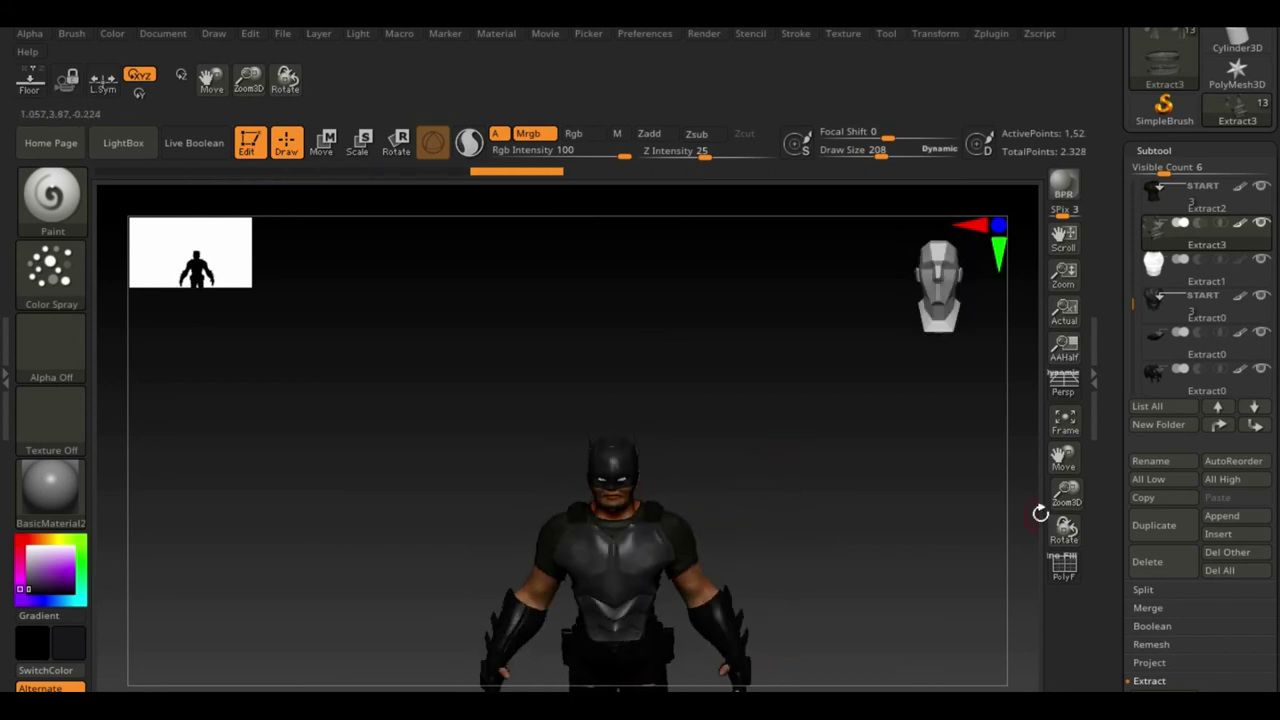
{"action": "mouse_move", "coordinate": [1040, 512]}
{"action": "left_mouse_down"}
{"action": "mouse_move", "coordinate": [921, 465]}
{"action": "mouse_move", "coordinate": [886, 474]}
{"action": "left_mouse_up"}
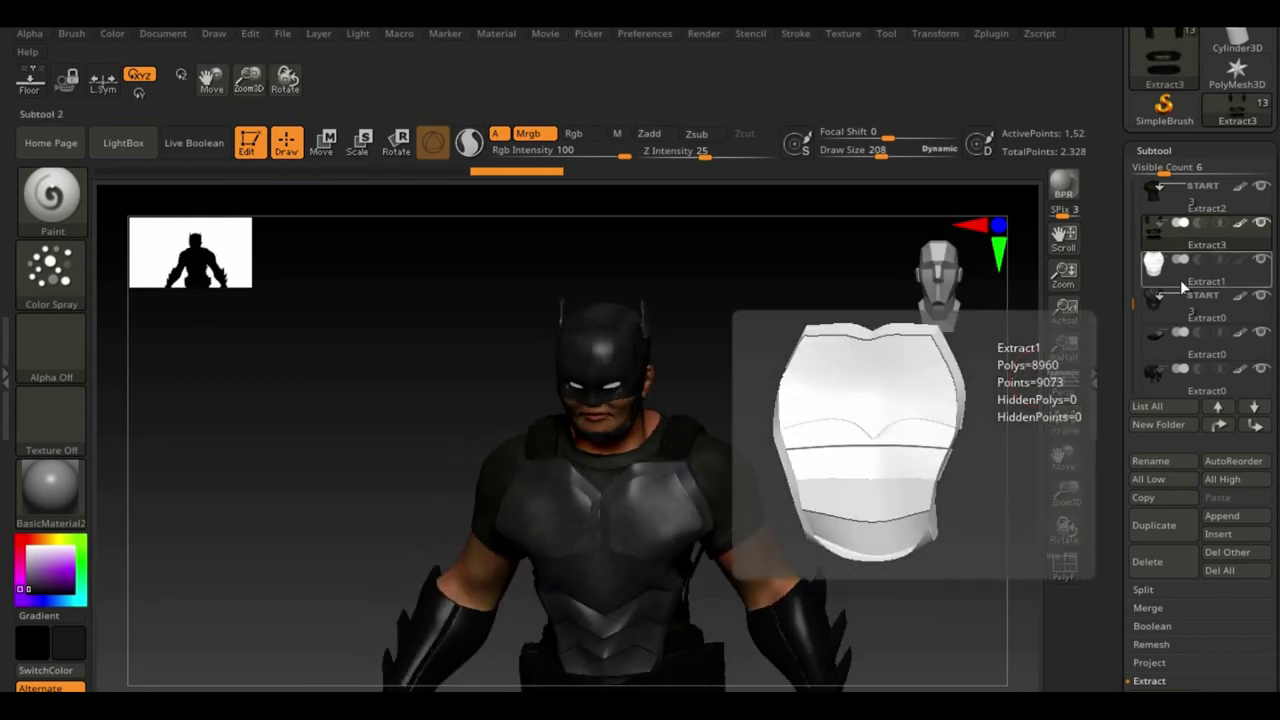
Step: Activate the Extract1 and Extract4 parts and pick an olive colour with the Paint brush
{"action": "left_click", "coordinate": [1200, 268]}
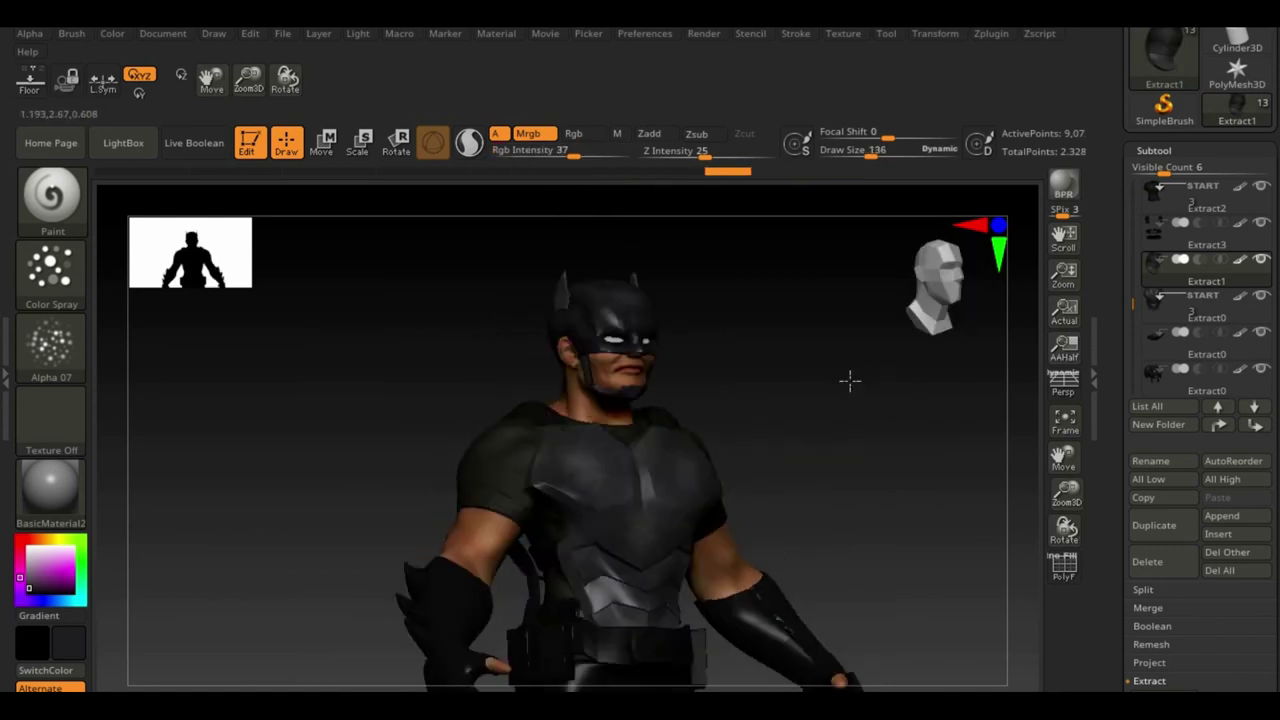
{"action": "left_click", "coordinate": [1073, 430]}
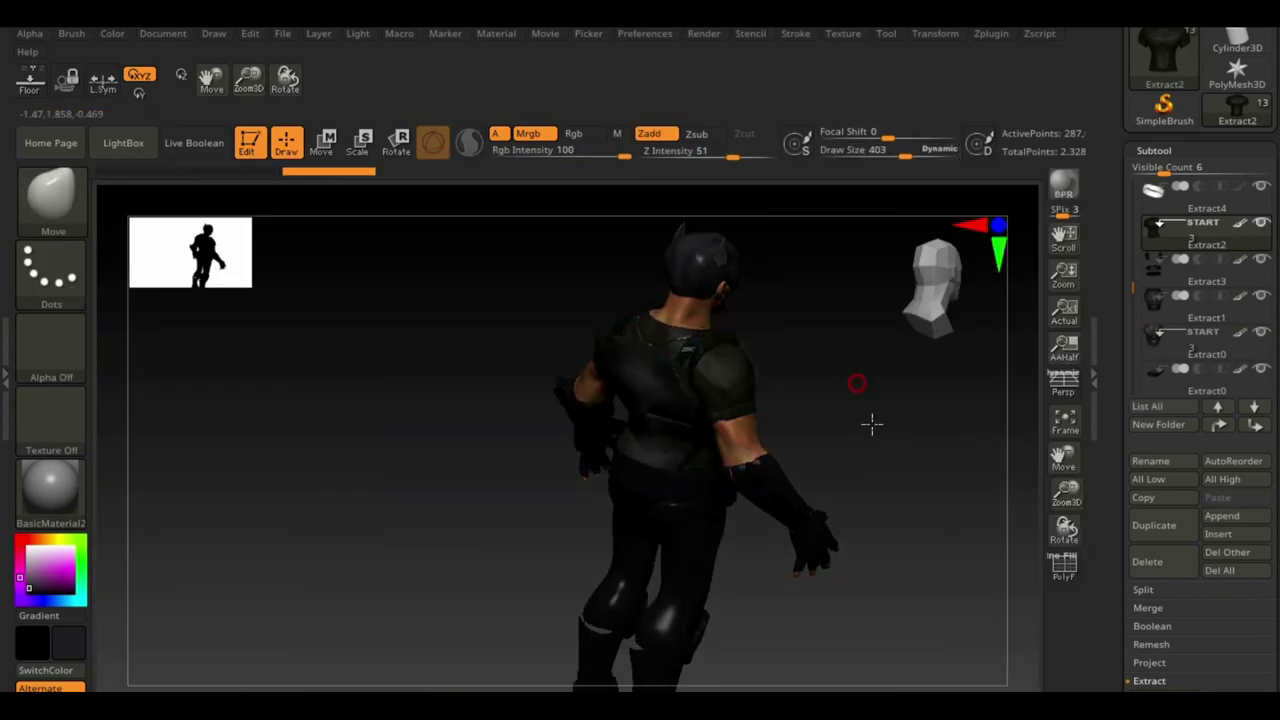
{"action": "mouse_move", "coordinate": [871, 423]}
{"action": "left_mouse_down"}
{"action": "mouse_move", "coordinate": [786, 269]}
{"action": "mouse_move", "coordinate": [447, 434]}
{"action": "mouse_move", "coordinate": [803, 529]}
{"action": "mouse_move", "coordinate": [743, 557]}
{"action": "left_mouse_up"}
{"action": "left_click", "coordinate": [660, 340], "text": "alt"}
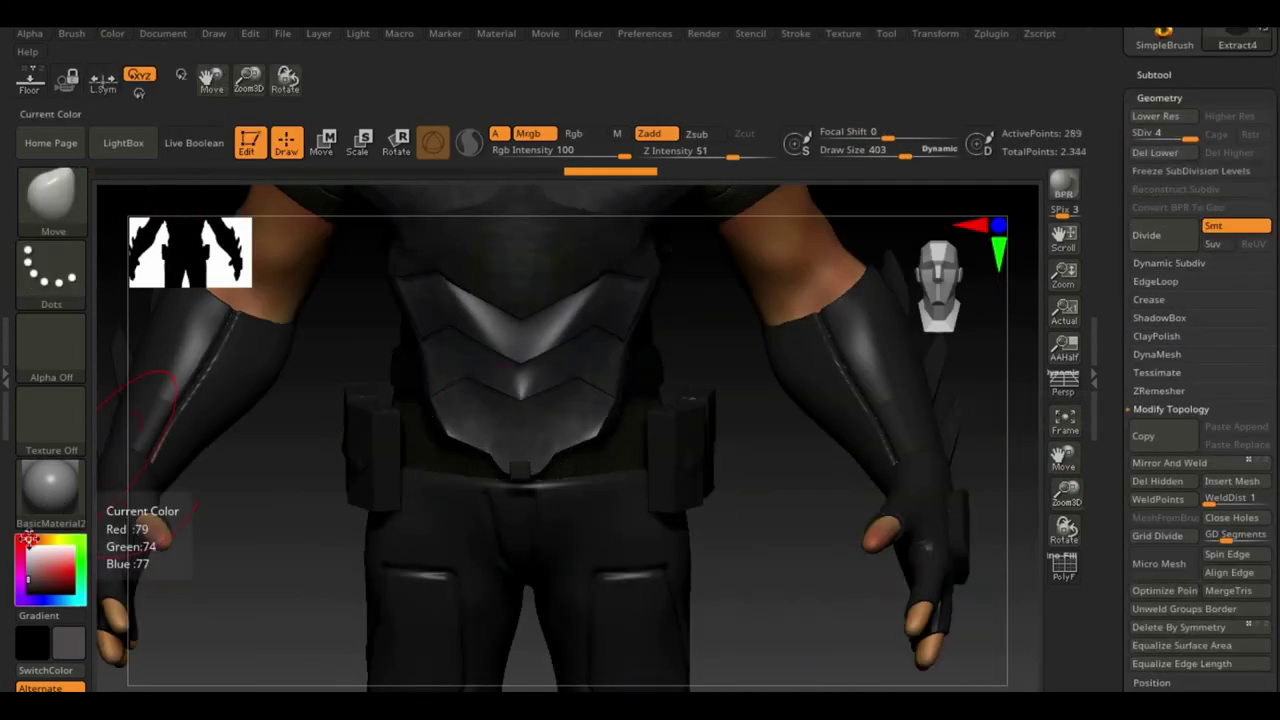
{"action": "key", "text": "b"}
{"action": "left_click", "coordinate": [808, 531]}
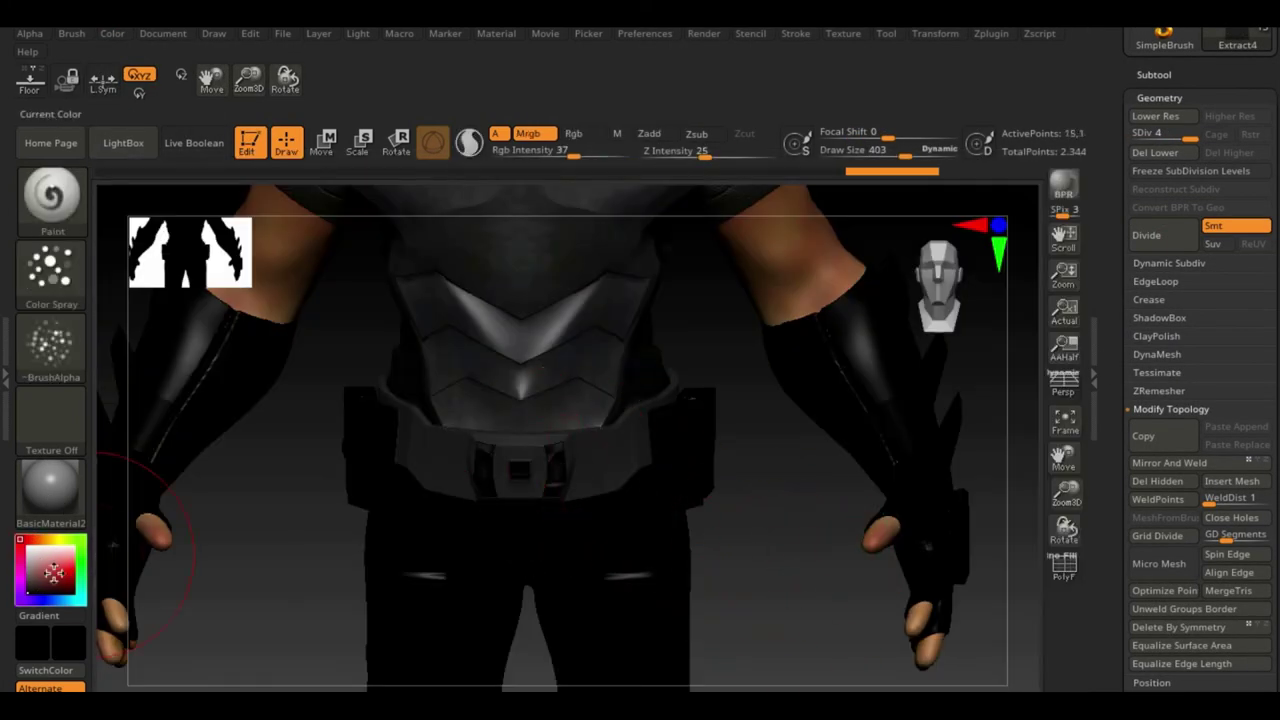
{"action": "left_click_drag", "start_coordinate": [54, 571], "coordinate": [40, 580]}
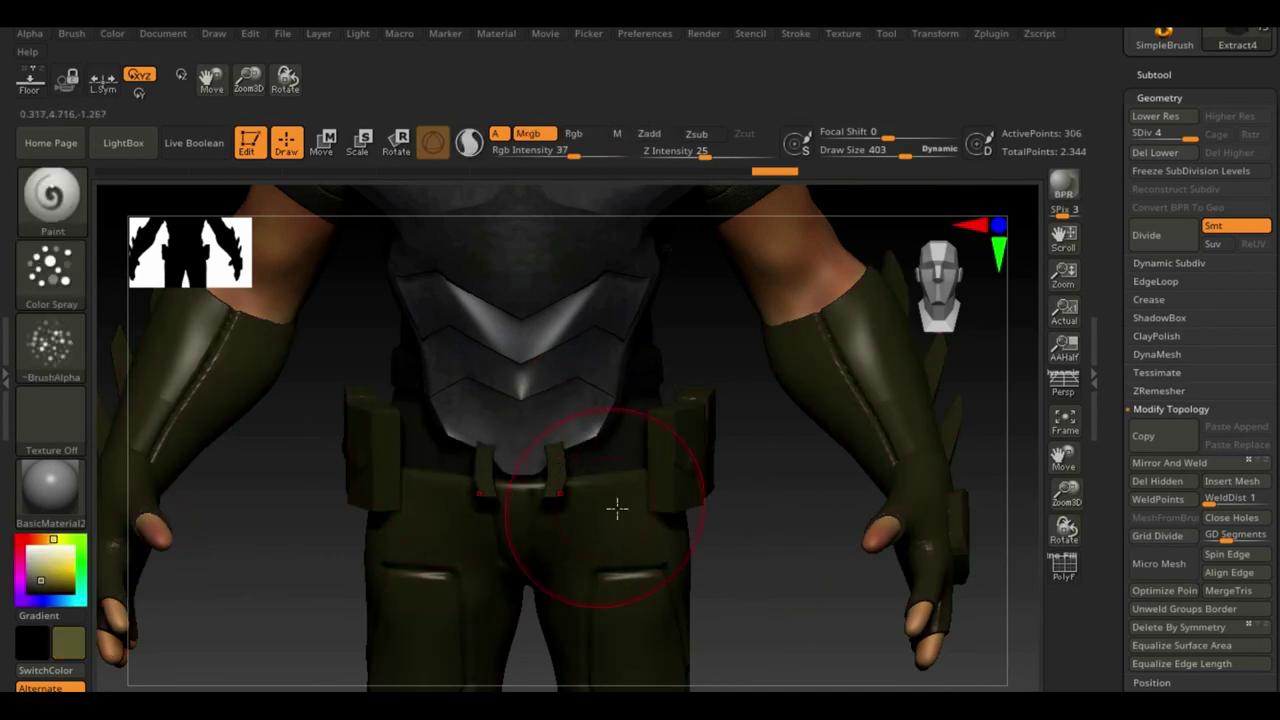
Step: Undo the olive colour, activate Extract3, and check the figure from several angles
{"action": "key", "text": "f"}
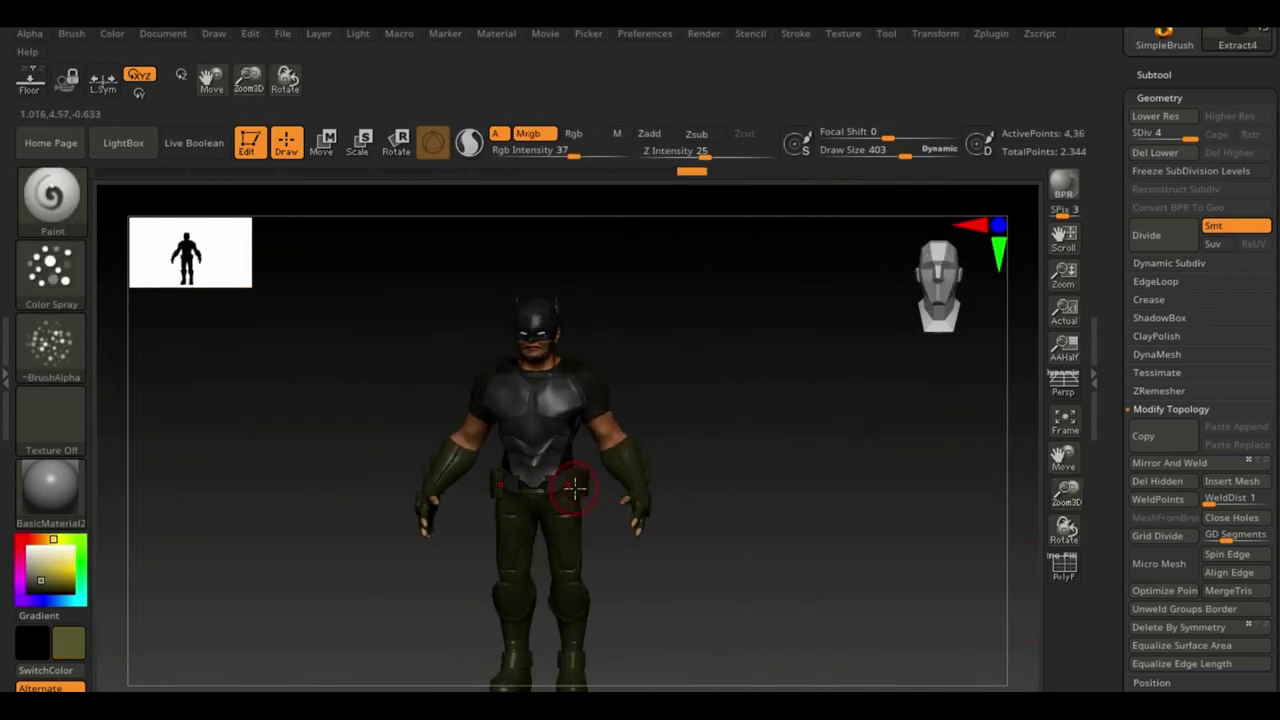
{"action": "scroll", "coordinate": [575, 487], "scroll_direction": "up", "scroll_amount": 5}
{"action": "key", "text": "v"}
{"action": "key", "text": "f"}
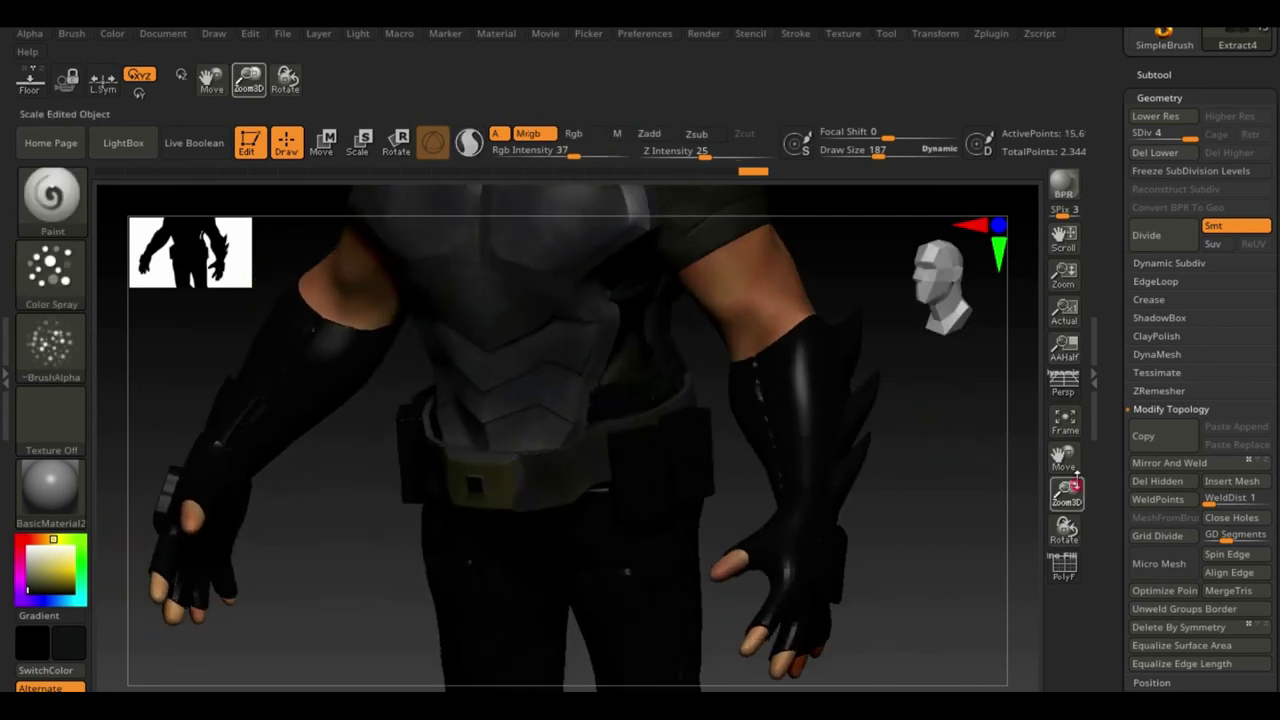
{"action": "mouse_move", "coordinate": [600, 470]}
{"action": "left_mouse_down", "text": "shift"}
{"action": "mouse_move", "coordinate": [765, 407]}
{"action": "mouse_move", "coordinate": [726, 471]}
{"action": "mouse_move", "coordinate": [634, 523]}
{"action": "mouse_move", "coordinate": [726, 603]}
{"action": "left_mouse_up", "text": "shift"}
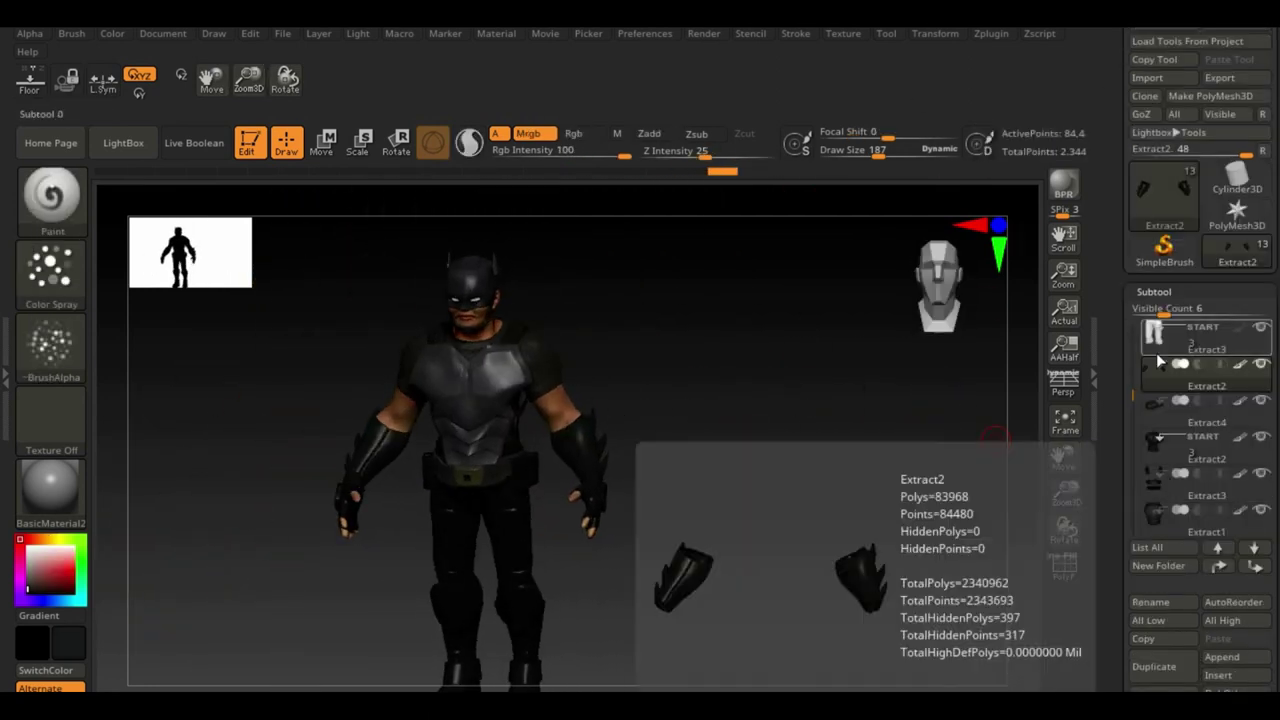
{"action": "left_click", "coordinate": [494, 373], "text": "alt"}
{"action": "left_click_drag", "start_coordinate": [229, 509], "coordinate": [263, 608]}
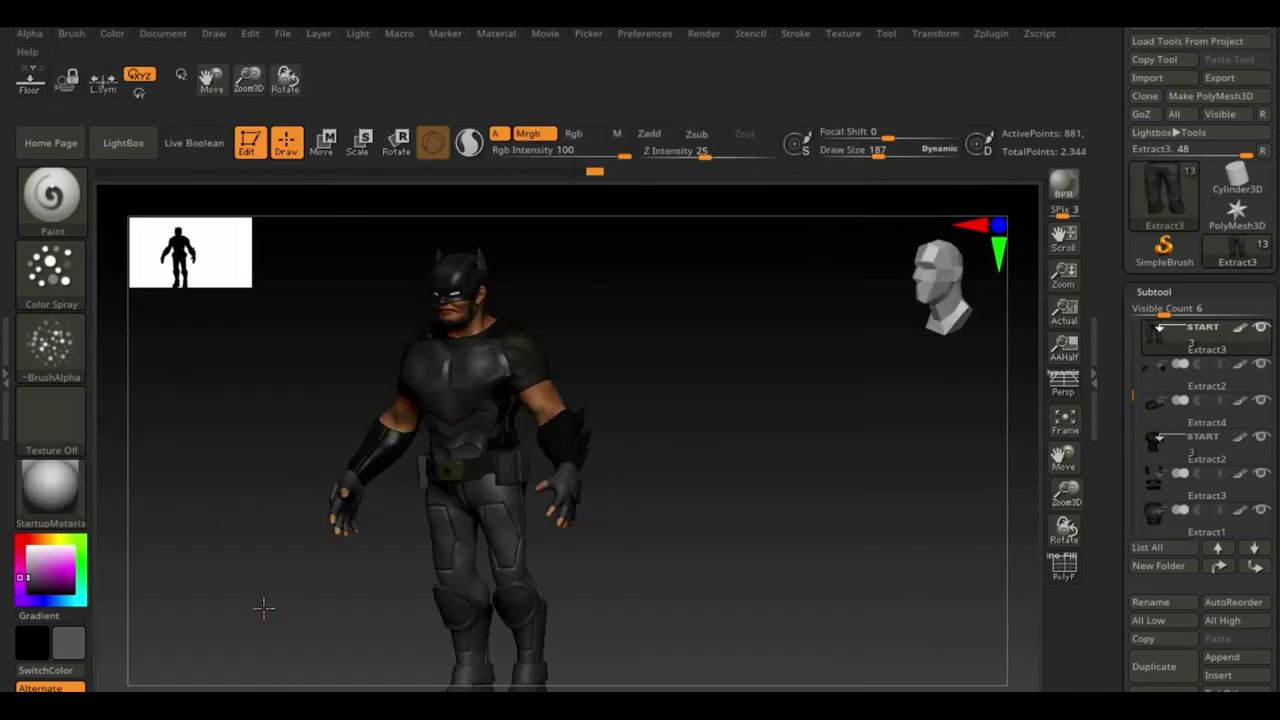
{"action": "mouse_move", "coordinate": [475, 540]}
{"action": "left_mouse_down"}
{"action": "mouse_move", "coordinate": [623, 509]}
{"action": "mouse_move", "coordinate": [482, 482]}
{"action": "mouse_move", "coordinate": [609, 543]}
{"action": "mouse_move", "coordinate": [741, 470]}
{"action": "left_mouse_up"}
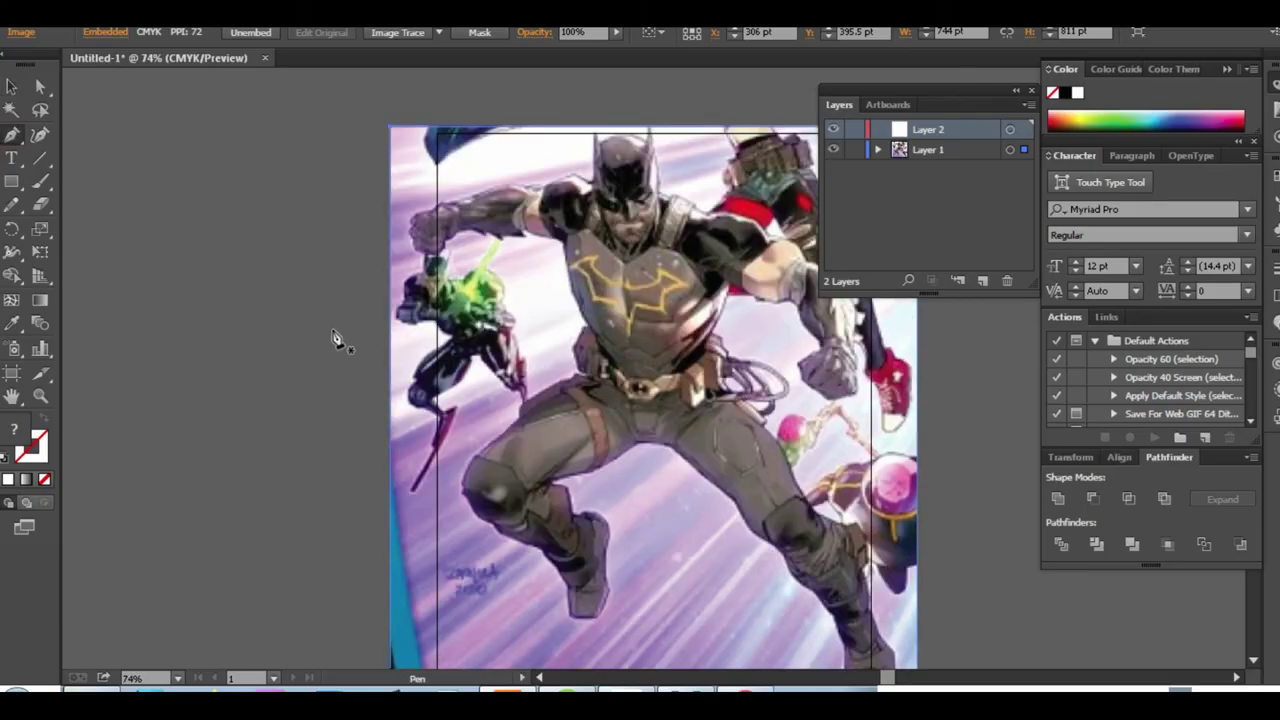
Step: Set the bat outline's stroke colour to yellow-orange
{"action": "double_click", "coordinate": [14, 430]}
{"action": "left_click", "coordinate": [1023, 329]}
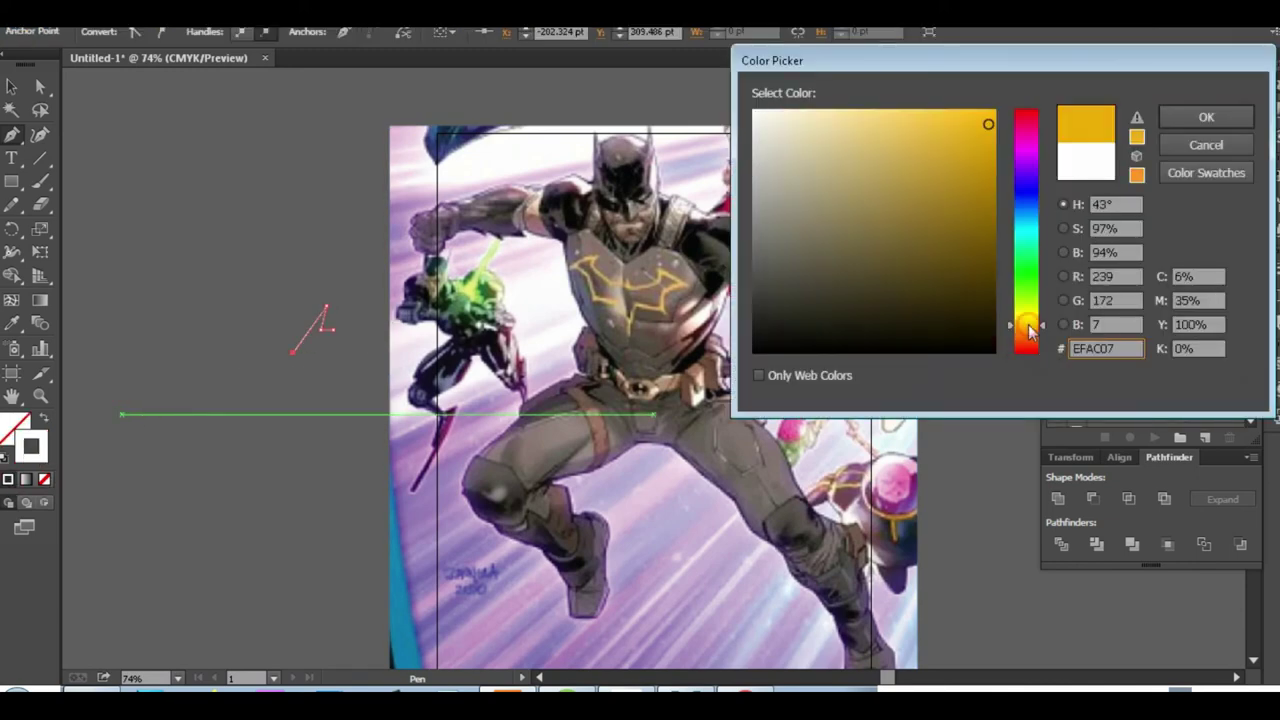
{"action": "left_click", "coordinate": [1203, 117]}
{"action": "left_click_drag", "start_coordinate": [95, 291], "coordinate": [95, 310]}
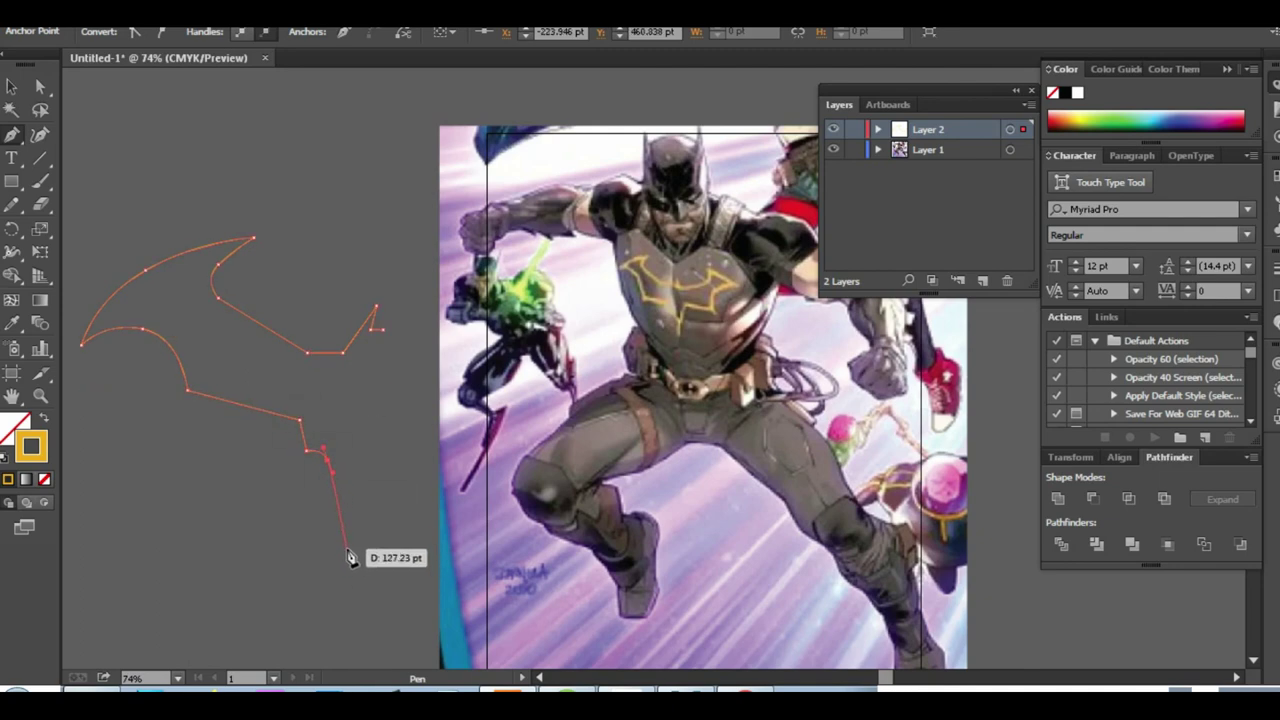
Step: Add a vertical centre guide, snap the half bat's bottom anchor to it, and fill it white
{"action": "key", "text": "ctrl+r"}
{"action": "left_click_drag", "start_coordinate": [70, 435], "coordinate": [381, 431]}
{"action": "key", "text": "a"}
{"action": "left_click_drag", "start_coordinate": [346, 547], "coordinate": [380, 545]}
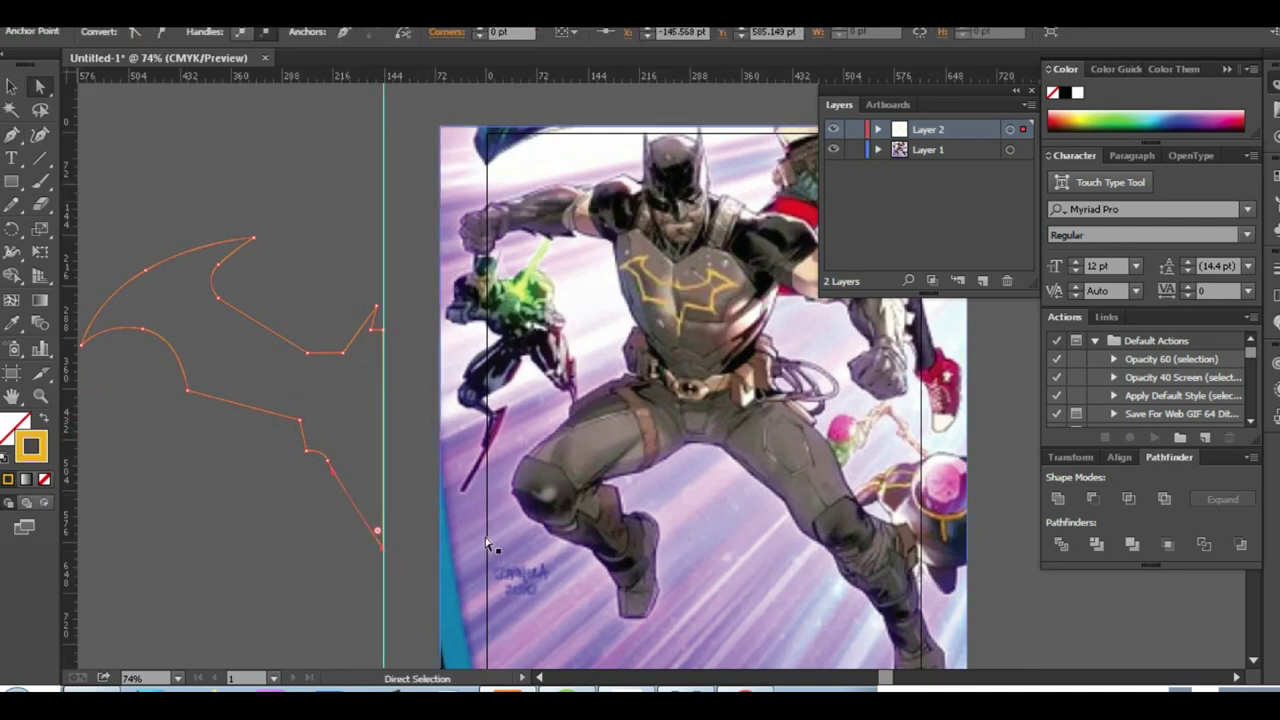
{"action": "double_click", "coordinate": [15, 425]}
{"action": "left_click", "coordinate": [1228, 112]}
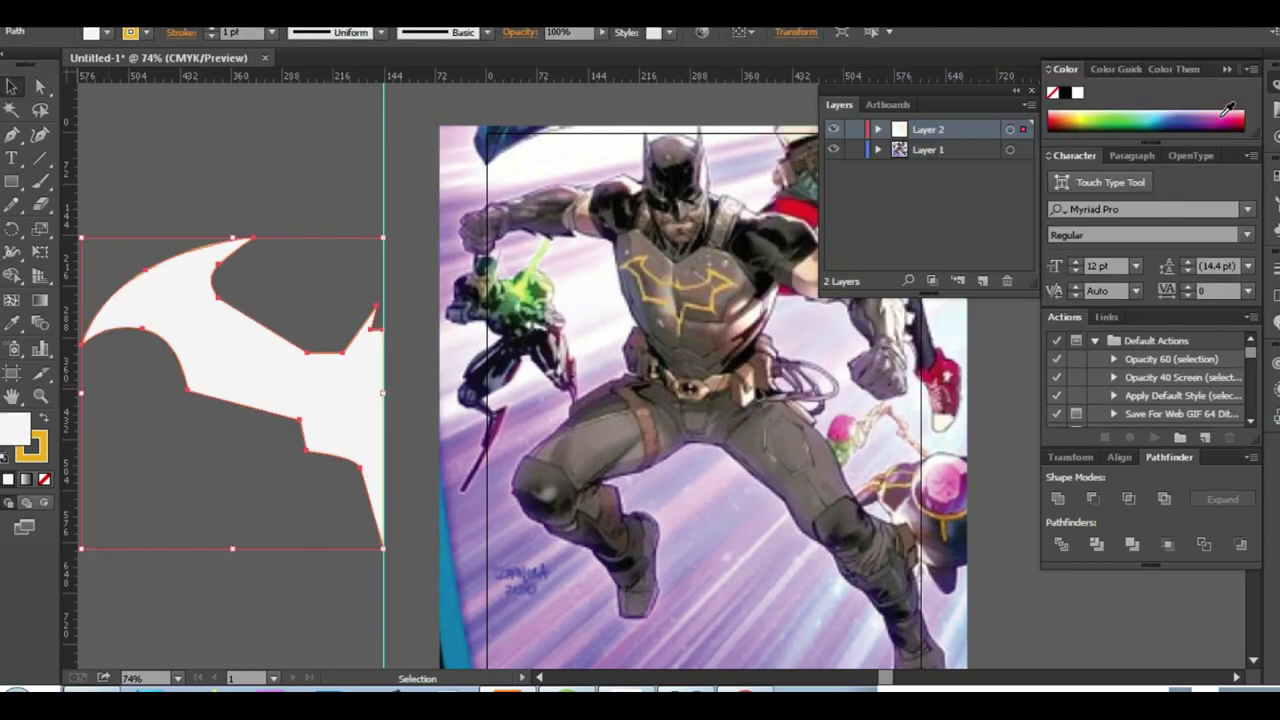
Step: Reflect a copy of the half bat into the other wing and join the halves, hiding the comic reference
{"action": "right_click", "coordinate": [183, 303]}
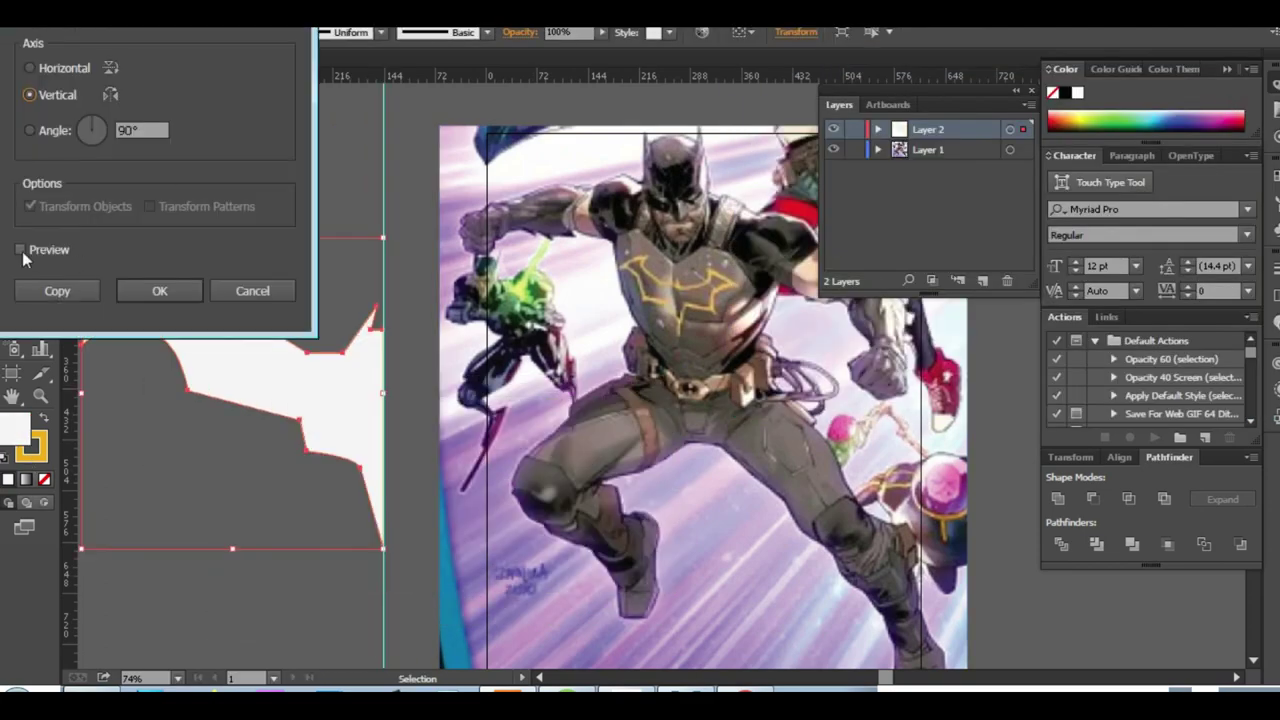
{"action": "left_click", "coordinate": [51, 288]}
{"action": "mouse_move", "coordinate": [140, 404]}
{"action": "left_mouse_down"}
{"action": "mouse_move", "coordinate": [470, 410]}
{"action": "mouse_move", "coordinate": [441, 410]}
{"action": "left_mouse_up"}
{"action": "left_click", "coordinate": [833, 149]}
{"action": "key", "text": "ctrl+minus"}
Step: Move the bat emblem up and give its outline a 5 pt stroke weight
{"action": "left_click_drag", "start_coordinate": [343, 457], "coordinate": [666, 223]}
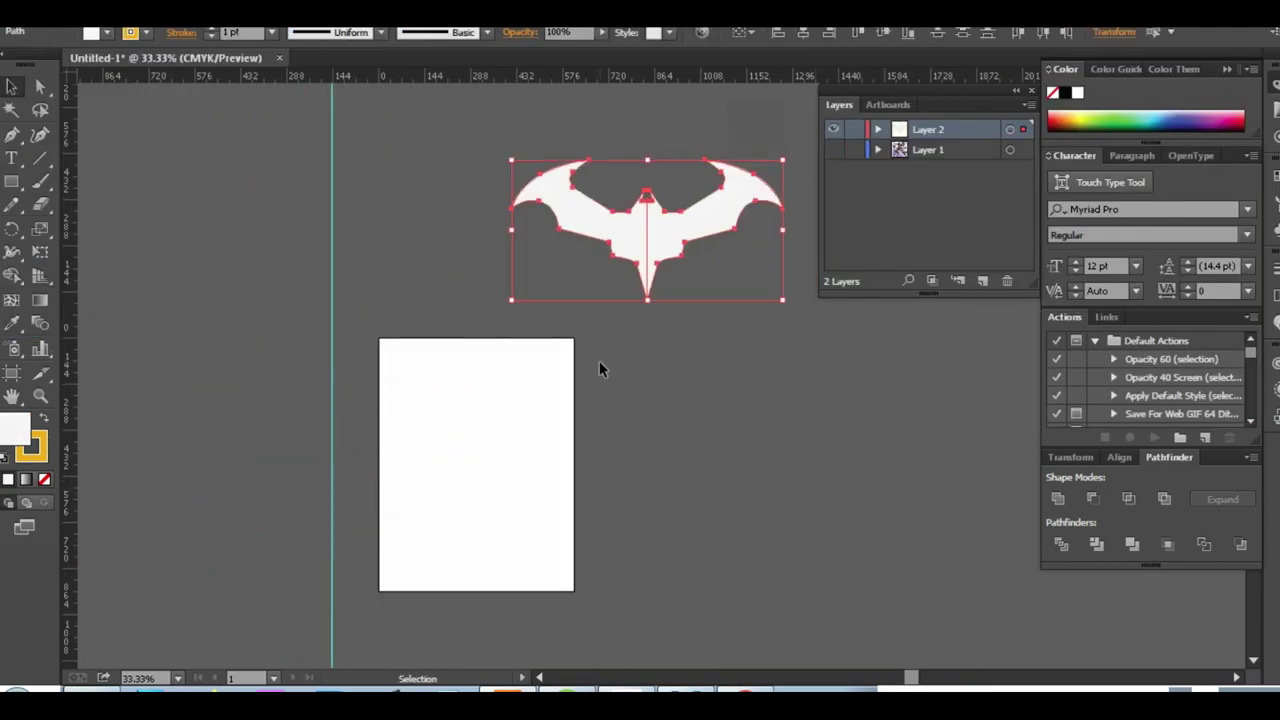
{"action": "key", "text": "ctrl+plus"}
{"action": "key", "text": "ctrl+plus"}
{"action": "key", "text": "ctrl+shift+a"}
{"action": "type", "text": "5"}
{"action": "key", "text": "Return"}
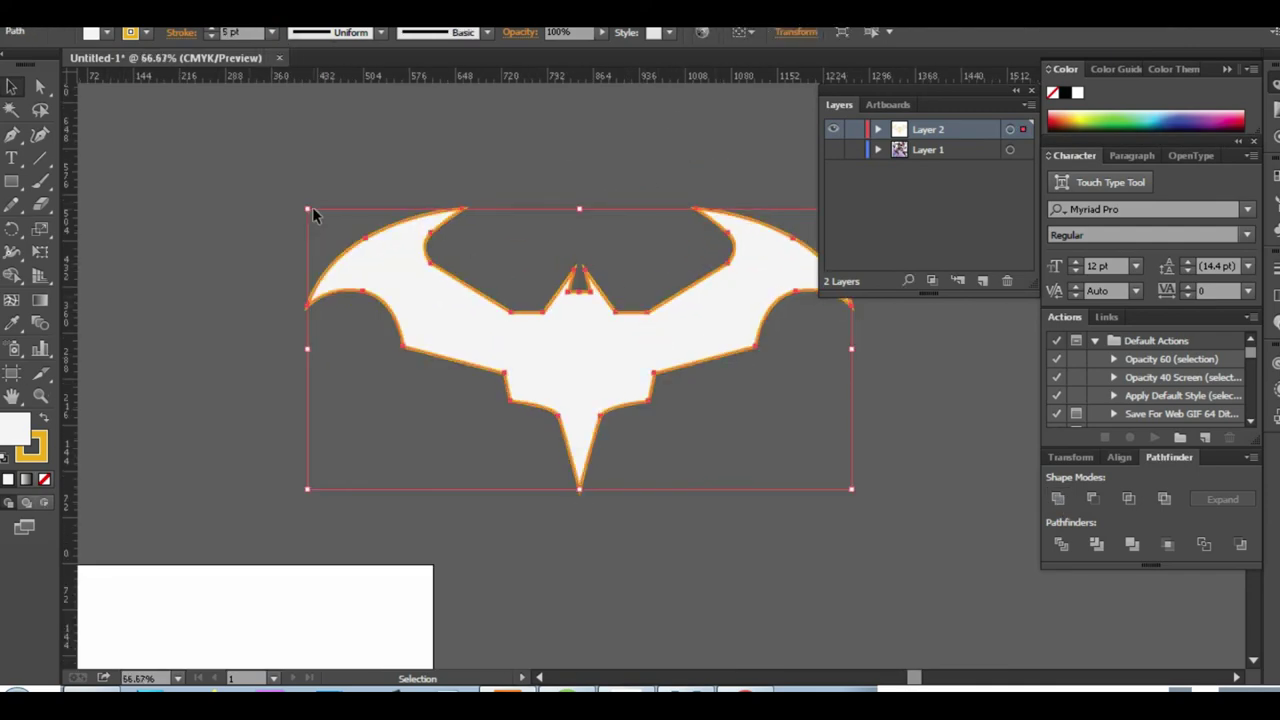
{"action": "key", "text": "ctrl+shift+a"}
{"action": "key", "text": "ctrl+minus"}
{"action": "key", "text": "ctrl+minus"}
{"action": "key", "text": "ctrl+plus"}
{"action": "key", "text": "ctrl+plus"}
{"action": "key", "text": "ctrl+plus"}
Step: Convert the bat's thick outline into a filled shape with Outline Stroke and return to ZBrush
{"action": "left_click", "coordinate": [414, 675]}
{"action": "key", "text": "ctrl+minus"}
{"action": "key", "text": "ctrl+minus"}
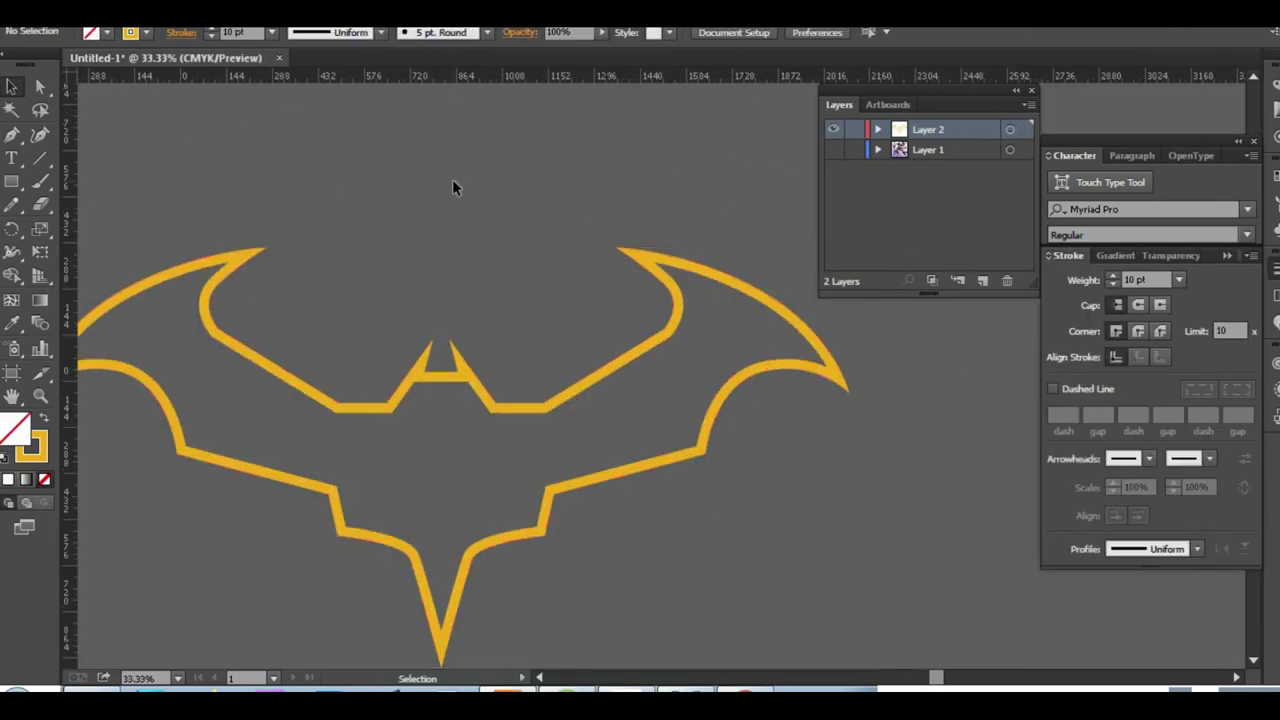
{"action": "key", "text": "ctrl+a"}
{"action": "left_click", "coordinate": [470, 431]}
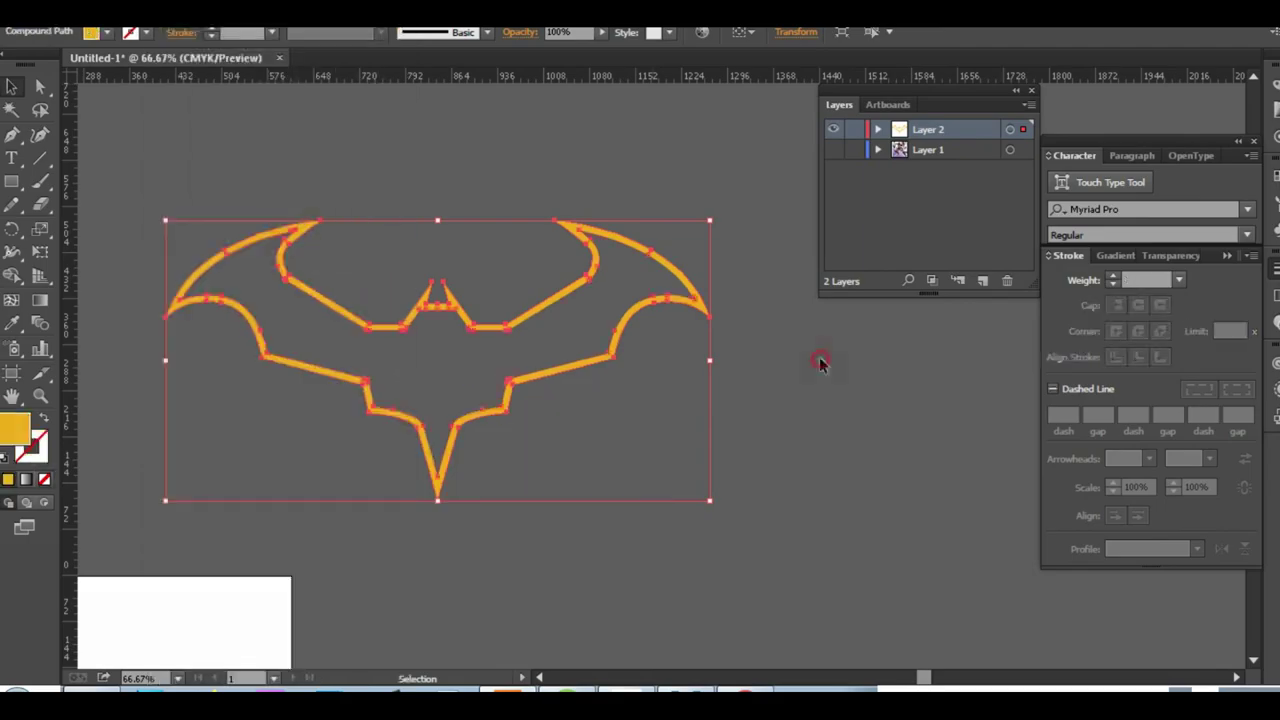
{"action": "left_click", "coordinate": [30, 14]}
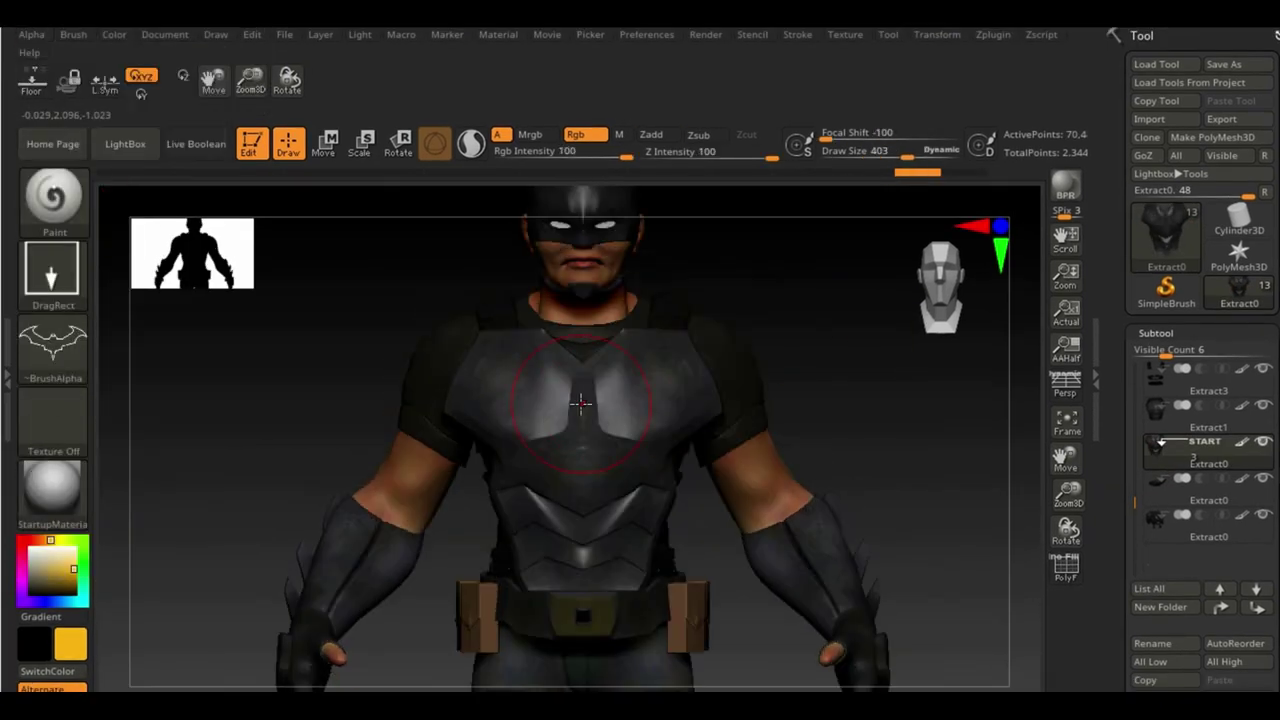
Step: Orbit the figure, undo the test yellow bat on the chest, and record a turntable
{"action": "left_click_drag", "start_coordinate": [814, 412], "coordinate": [914, 428]}
{"action": "key", "text": "ctrl+z"}
{"action": "key", "text": "f"}
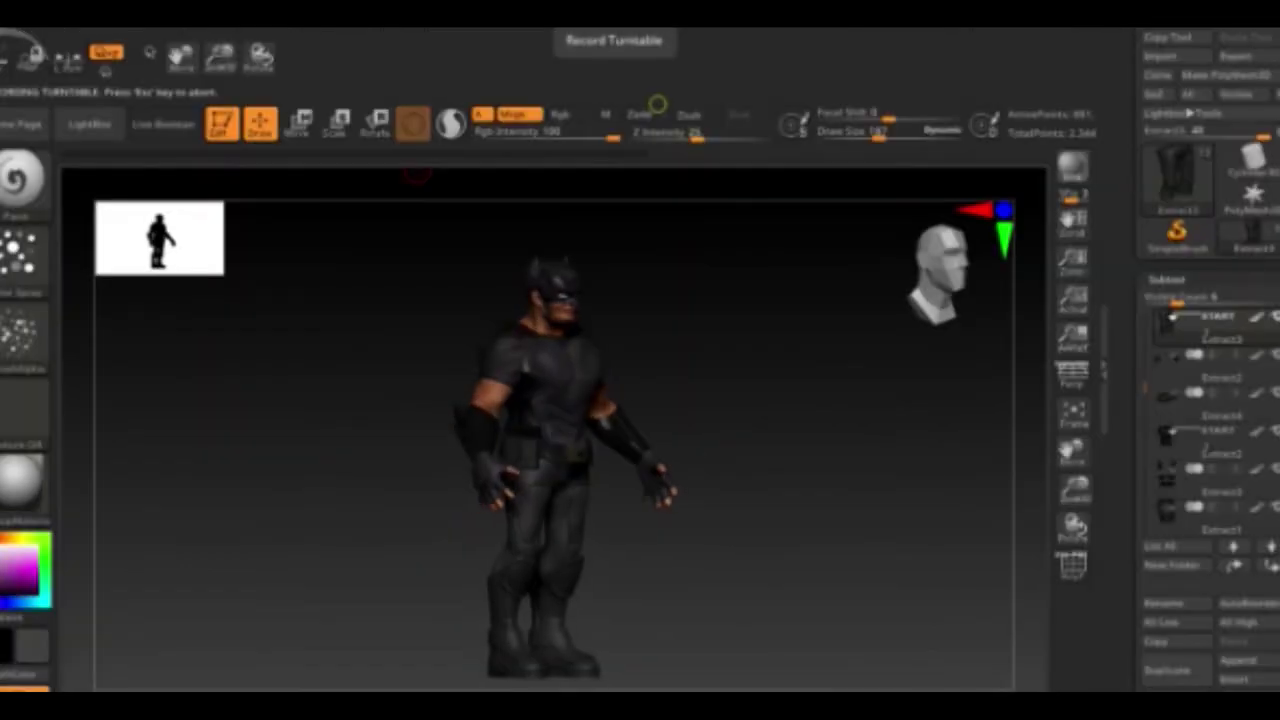